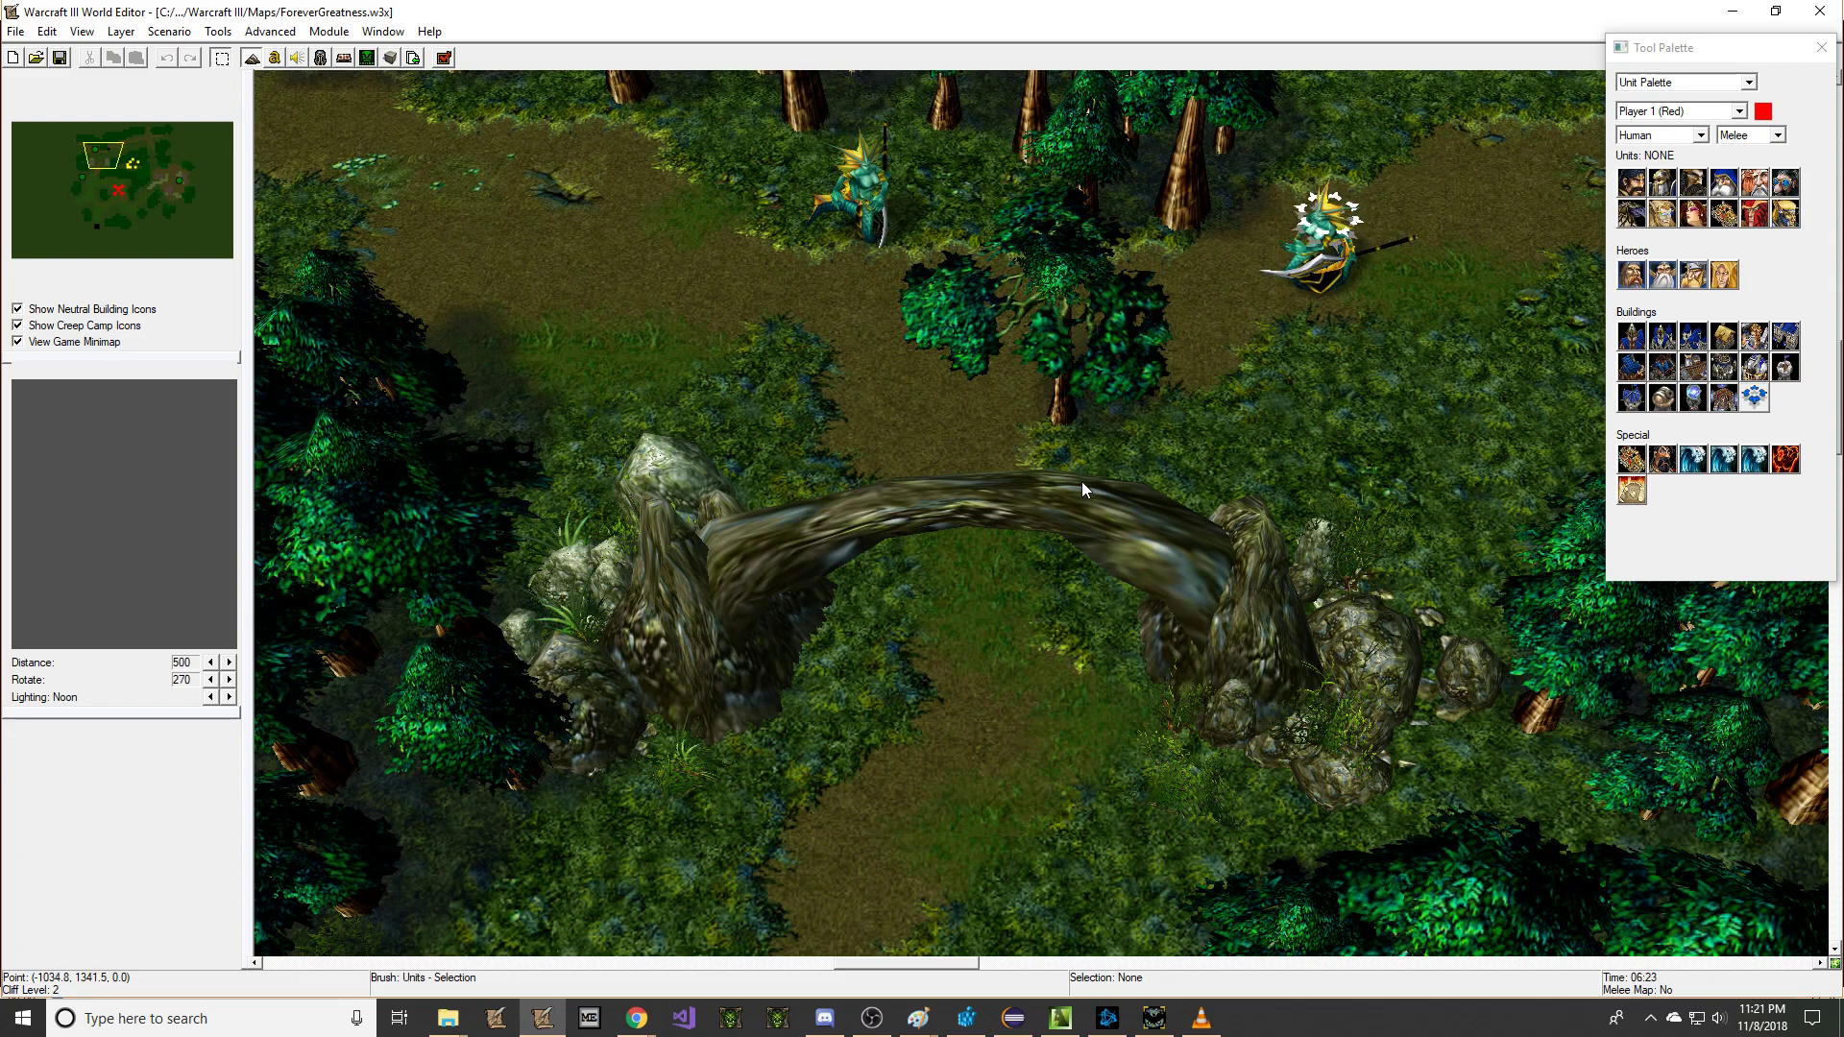
Step: Examine the area around the stone arch and the village's Magical JukeBox Man and Magical JukeBox on the map
{"action": "right_click_drag", "start_coordinate": [1040, 340], "coordinate": [1017, 389]}
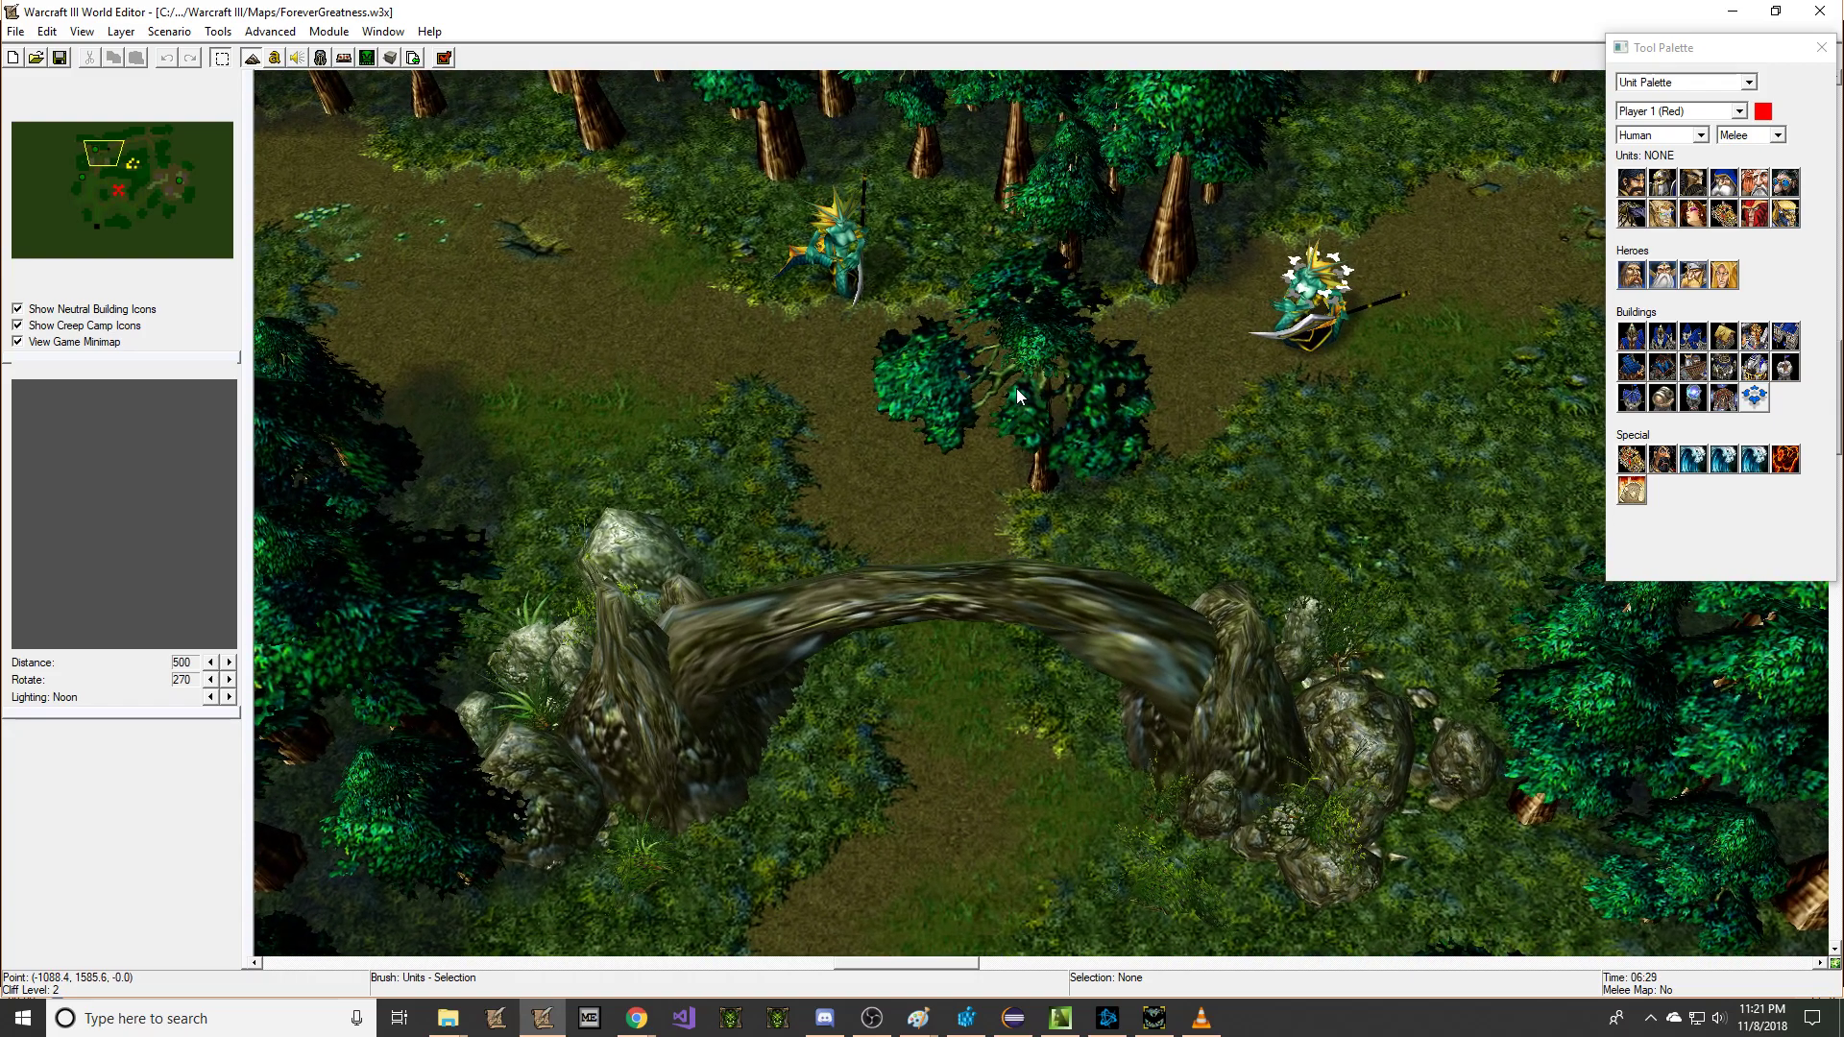
{"action": "mouse_move", "coordinate": [1064, 514]}
{"action": "right_mouse_down"}
{"action": "mouse_move", "coordinate": [1128, 507]}
{"action": "mouse_move", "coordinate": [1073, 415]}
{"action": "mouse_move", "coordinate": [1014, 424]}
{"action": "mouse_move", "coordinate": [986, 500]}
{"action": "mouse_move", "coordinate": [989, 451]}
{"action": "right_mouse_up"}
{"action": "mouse_move", "coordinate": [1035, 554]}
{"action": "right_mouse_down"}
{"action": "mouse_move", "coordinate": [1030, 390]}
{"action": "mouse_move", "coordinate": [1011, 486]}
{"action": "mouse_move", "coordinate": [1024, 518]}
{"action": "right_mouse_up"}
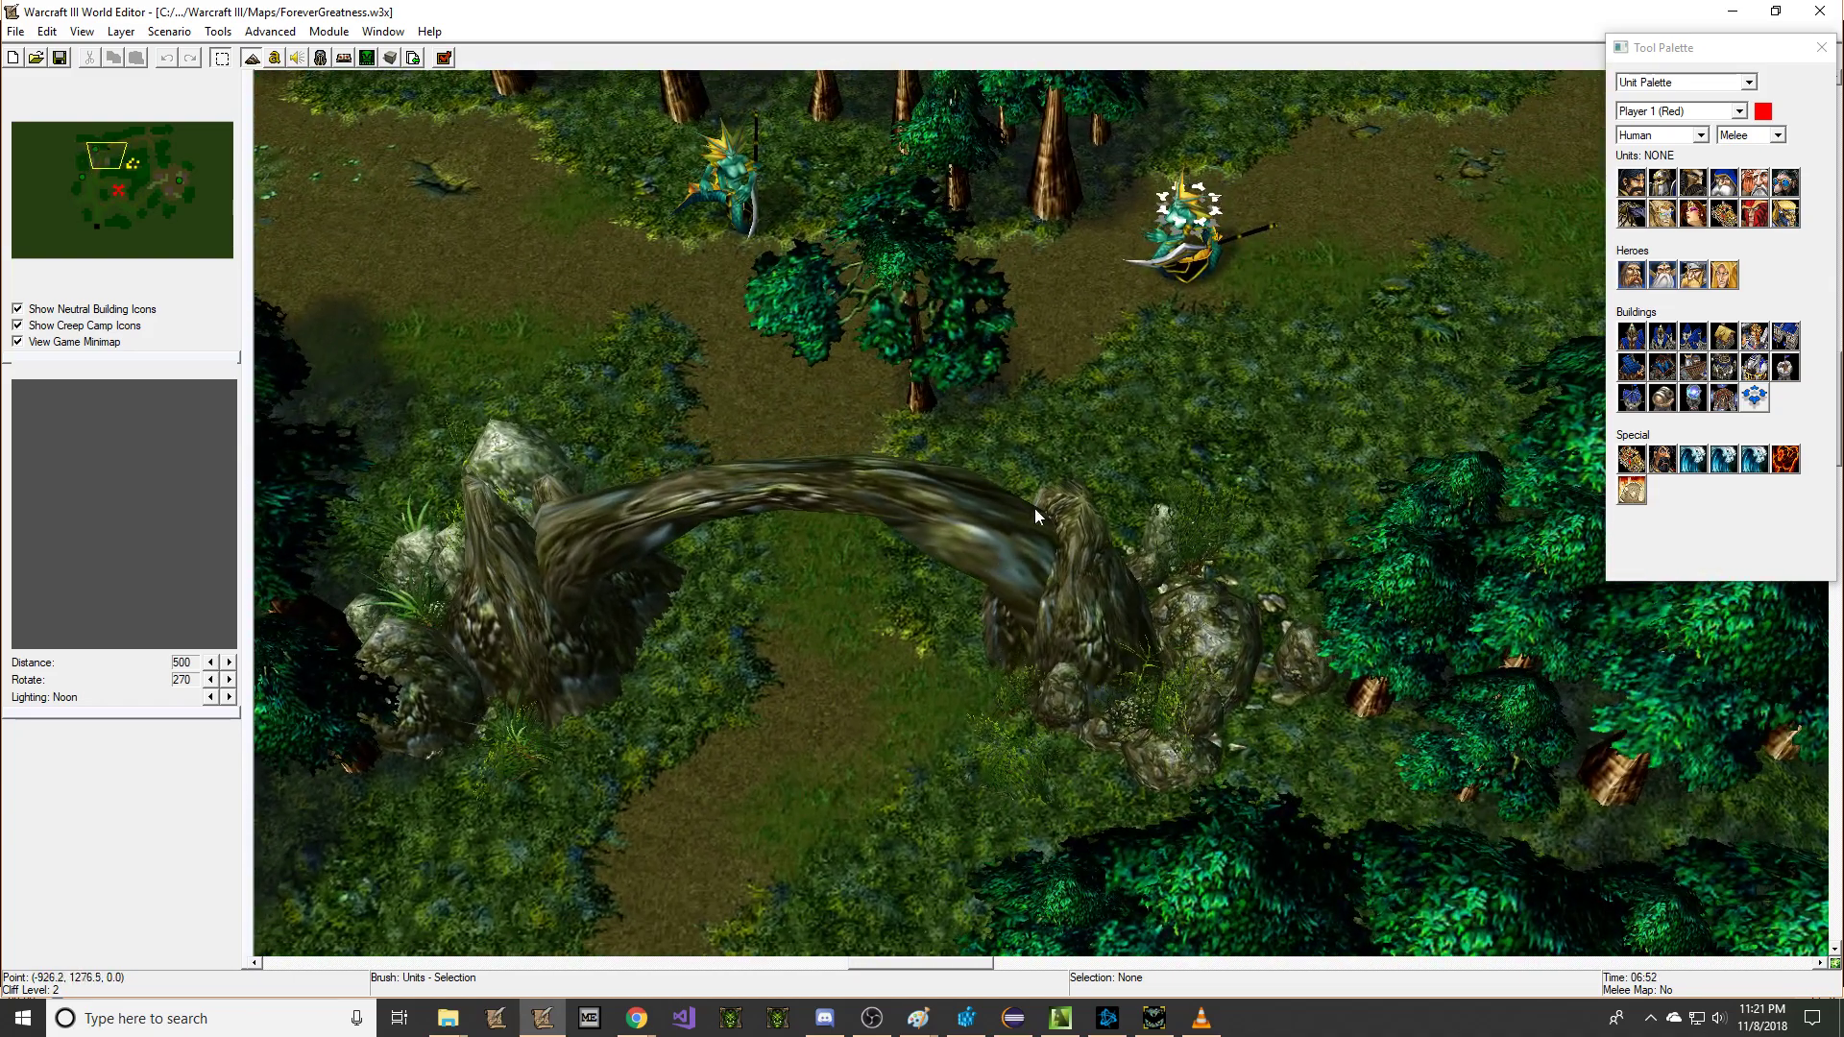
{"action": "left_click", "coordinate": [181, 182]}
{"action": "right_click_drag", "start_coordinate": [440, 302], "coordinate": [945, 371]}
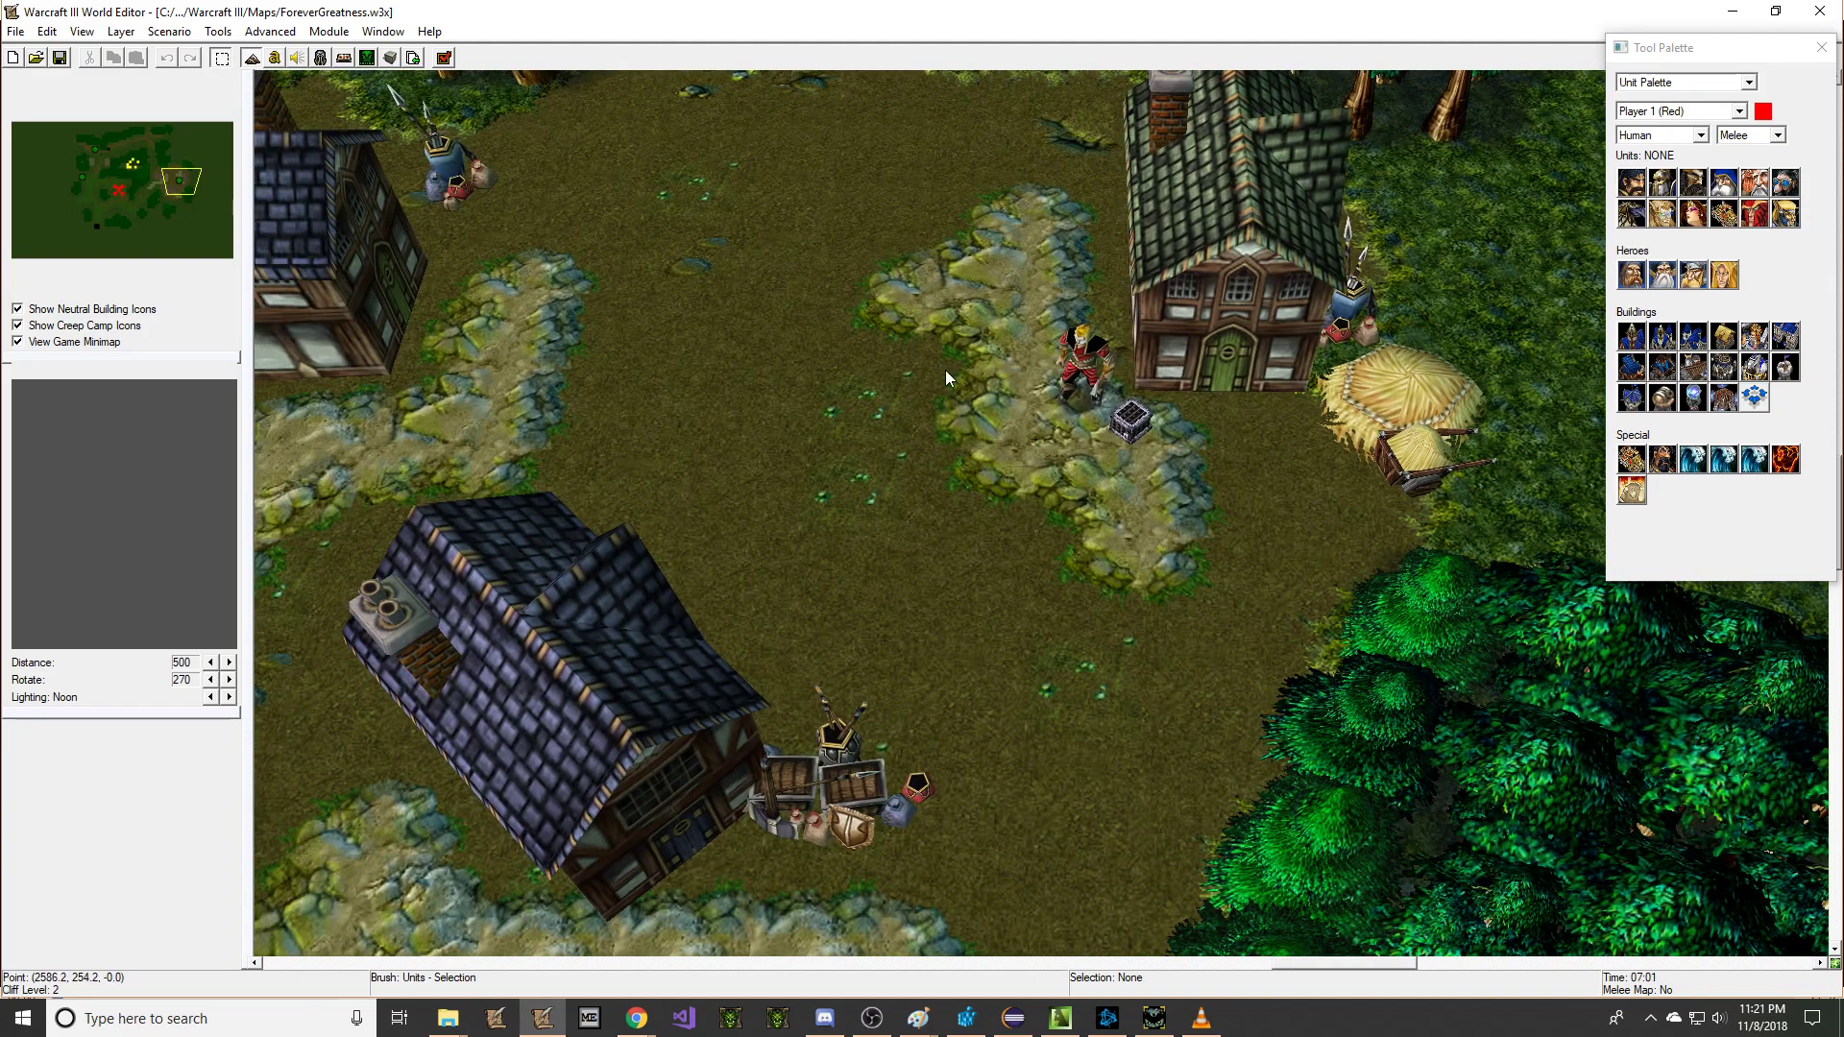
{"action": "left_click", "coordinate": [1093, 343]}
{"action": "scroll", "coordinate": [1092, 377], "scroll_direction": "up", "scroll_amount": 2}
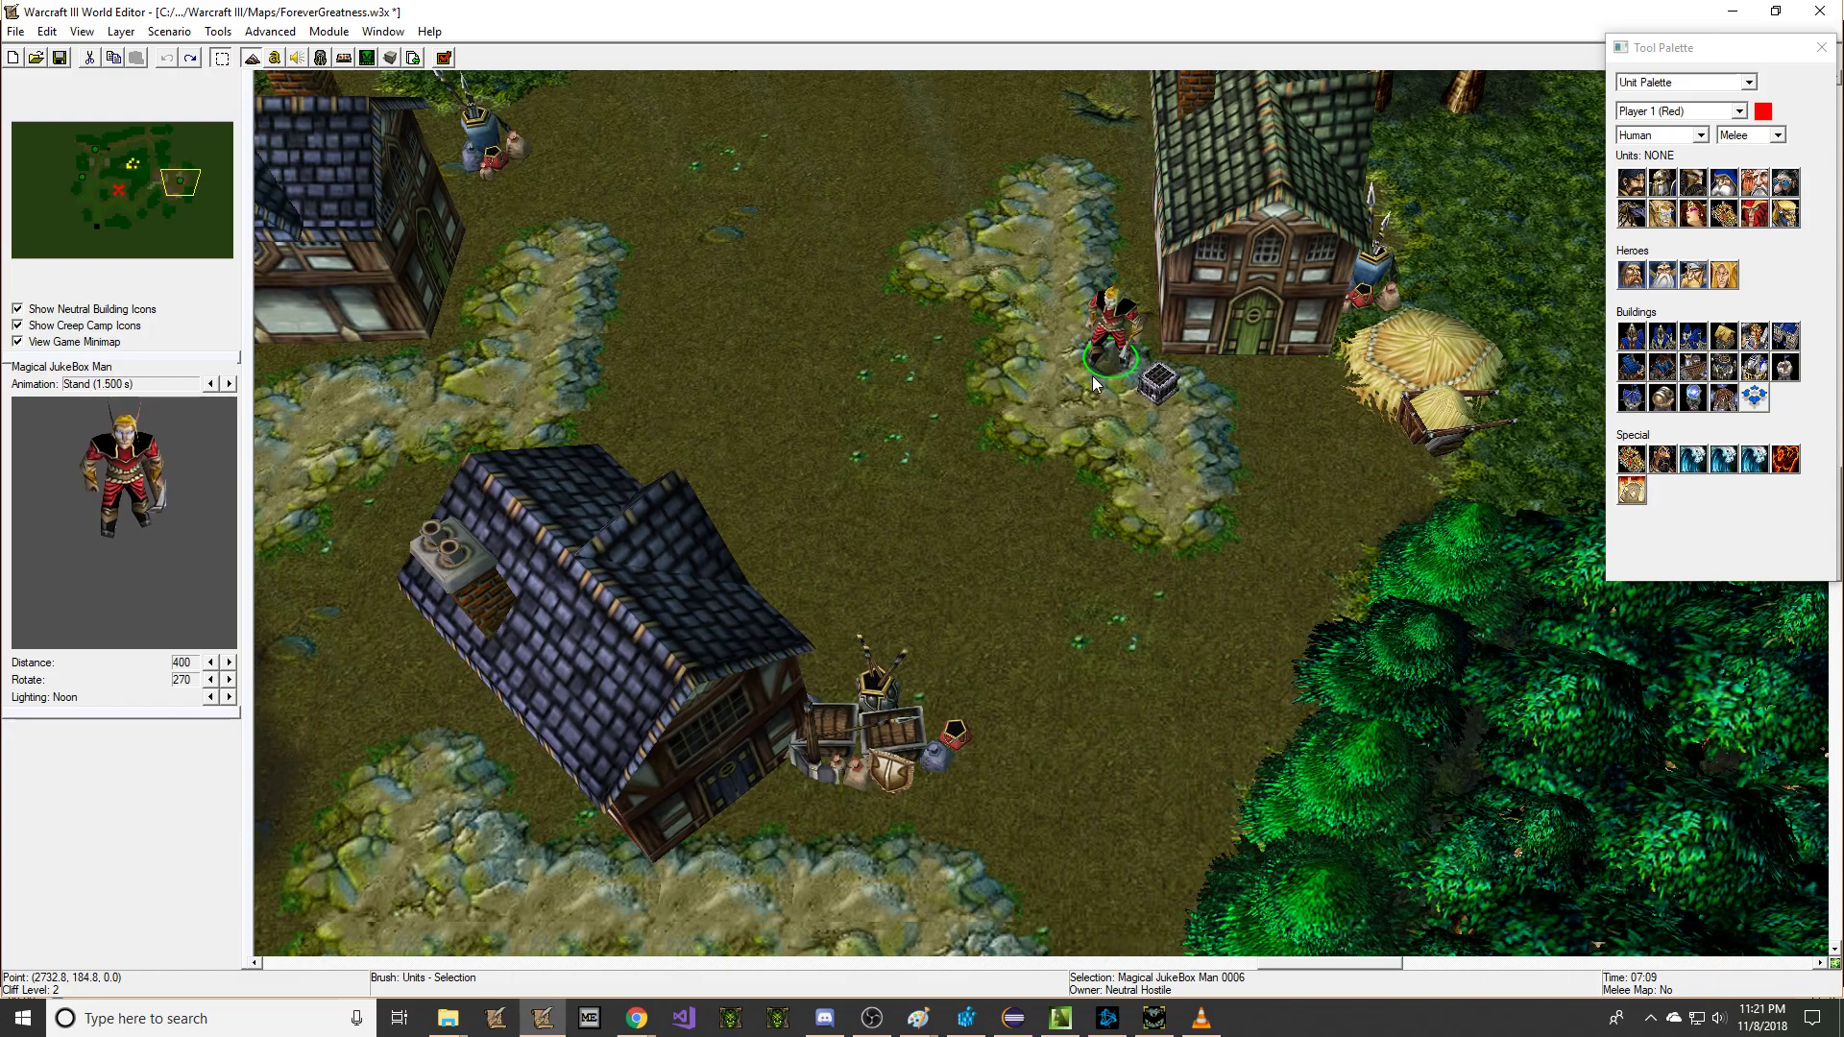
{"action": "left_click", "coordinate": [1148, 384]}
{"action": "right_click_drag", "start_coordinate": [948, 370], "coordinate": [997, 354]}
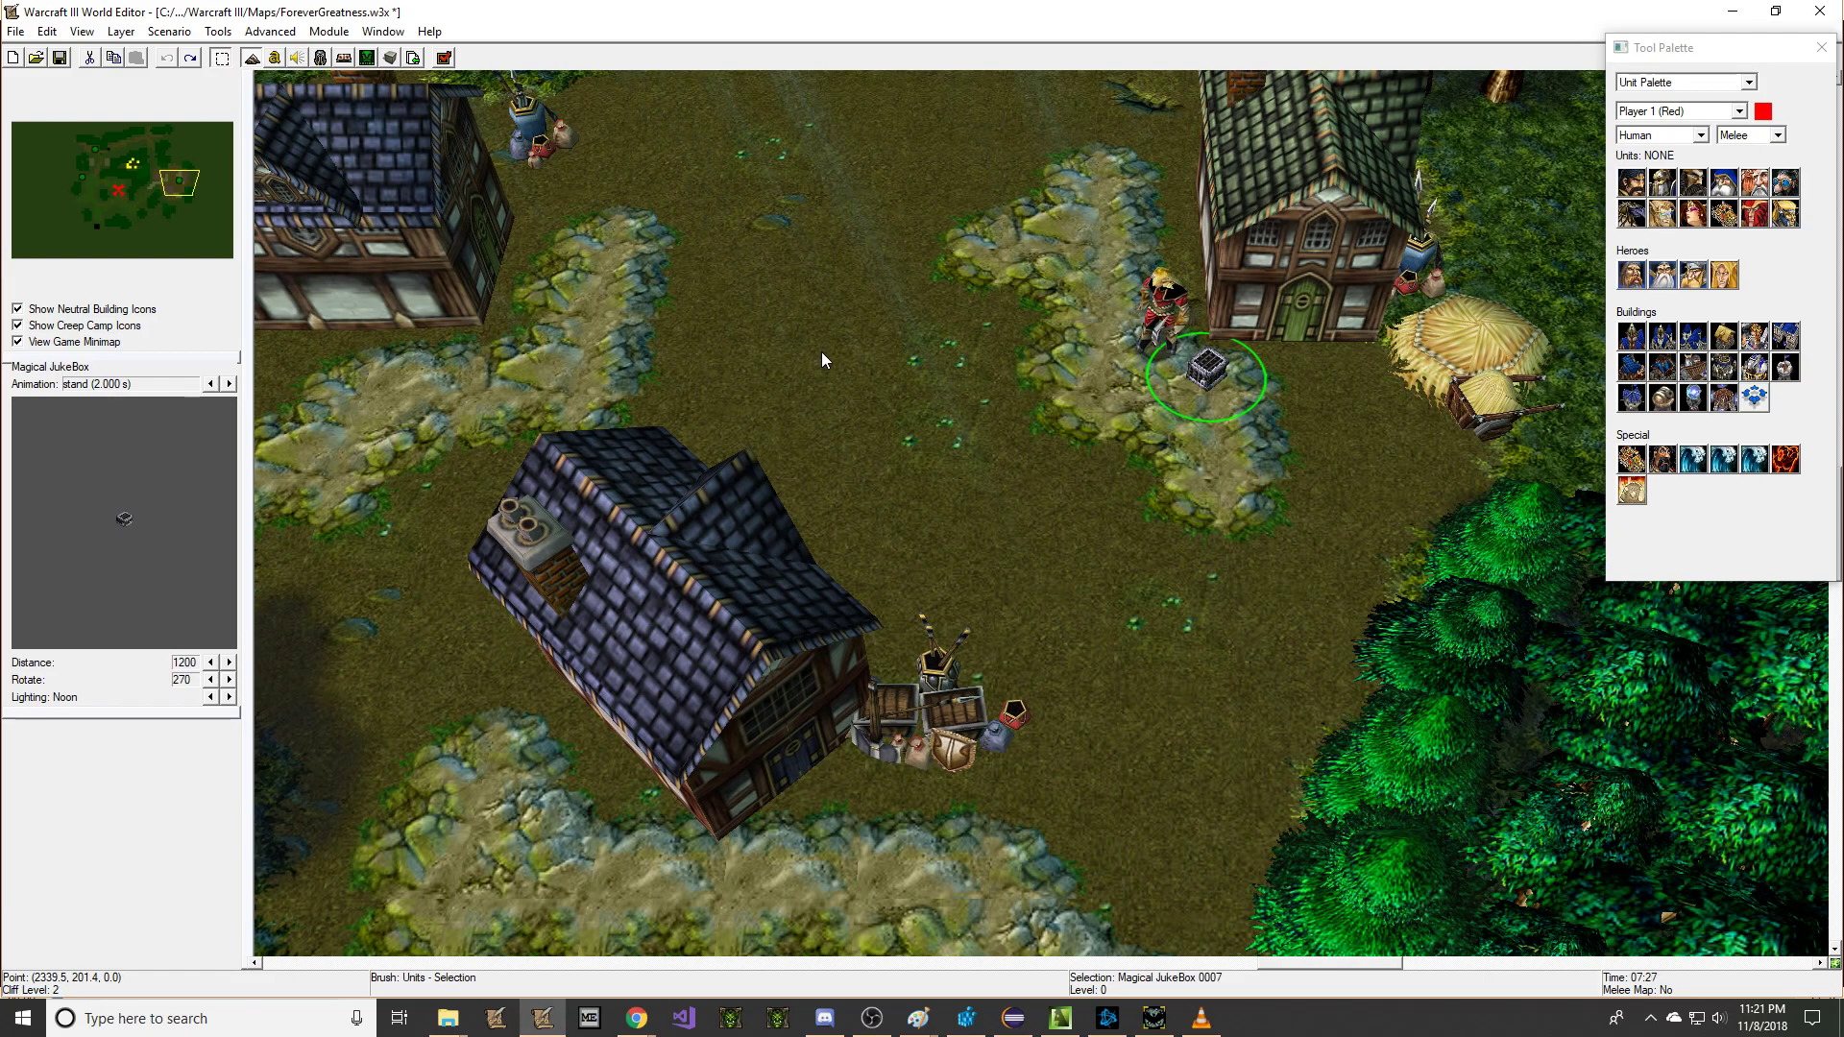
{"action": "right_click_drag", "start_coordinate": [840, 340], "coordinate": [925, 326]}
{"action": "left_click", "coordinate": [1152, 367]}
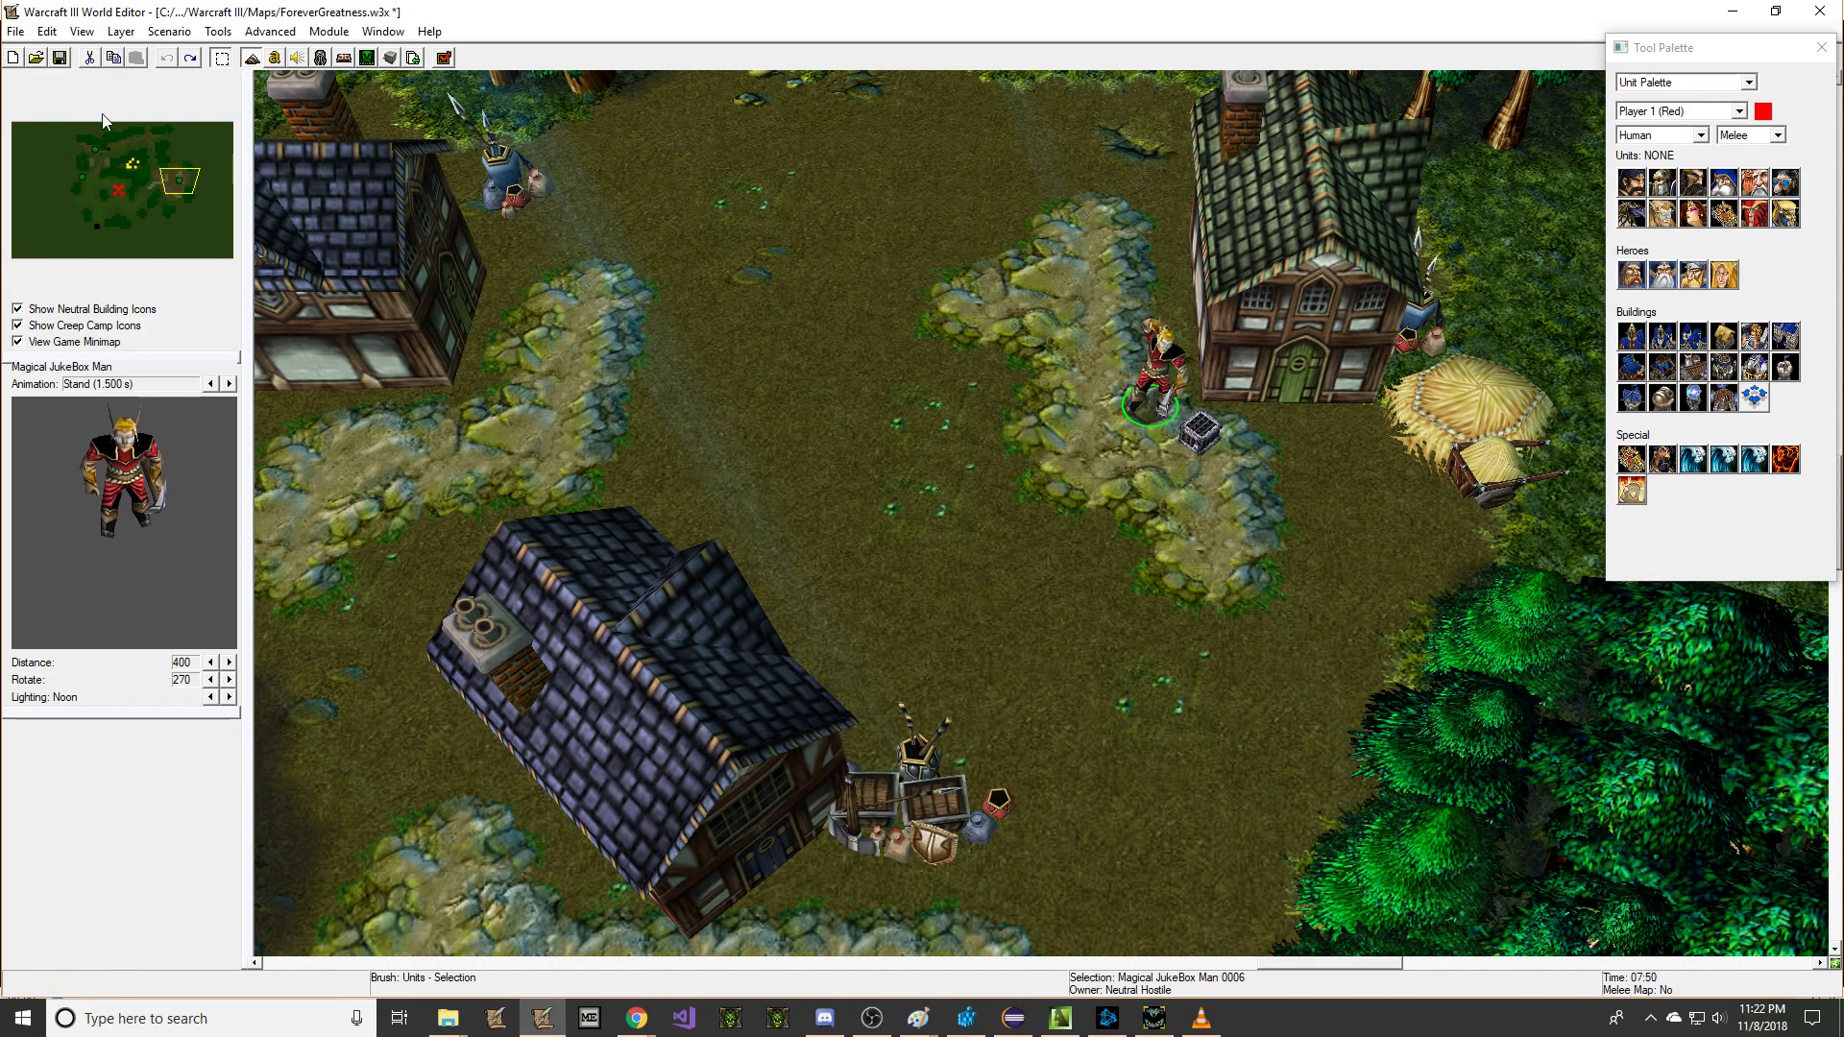
Step: Save the map, dismiss the default-name reminder, and test the map in the game
{"action": "left_click", "coordinate": [60, 57]}
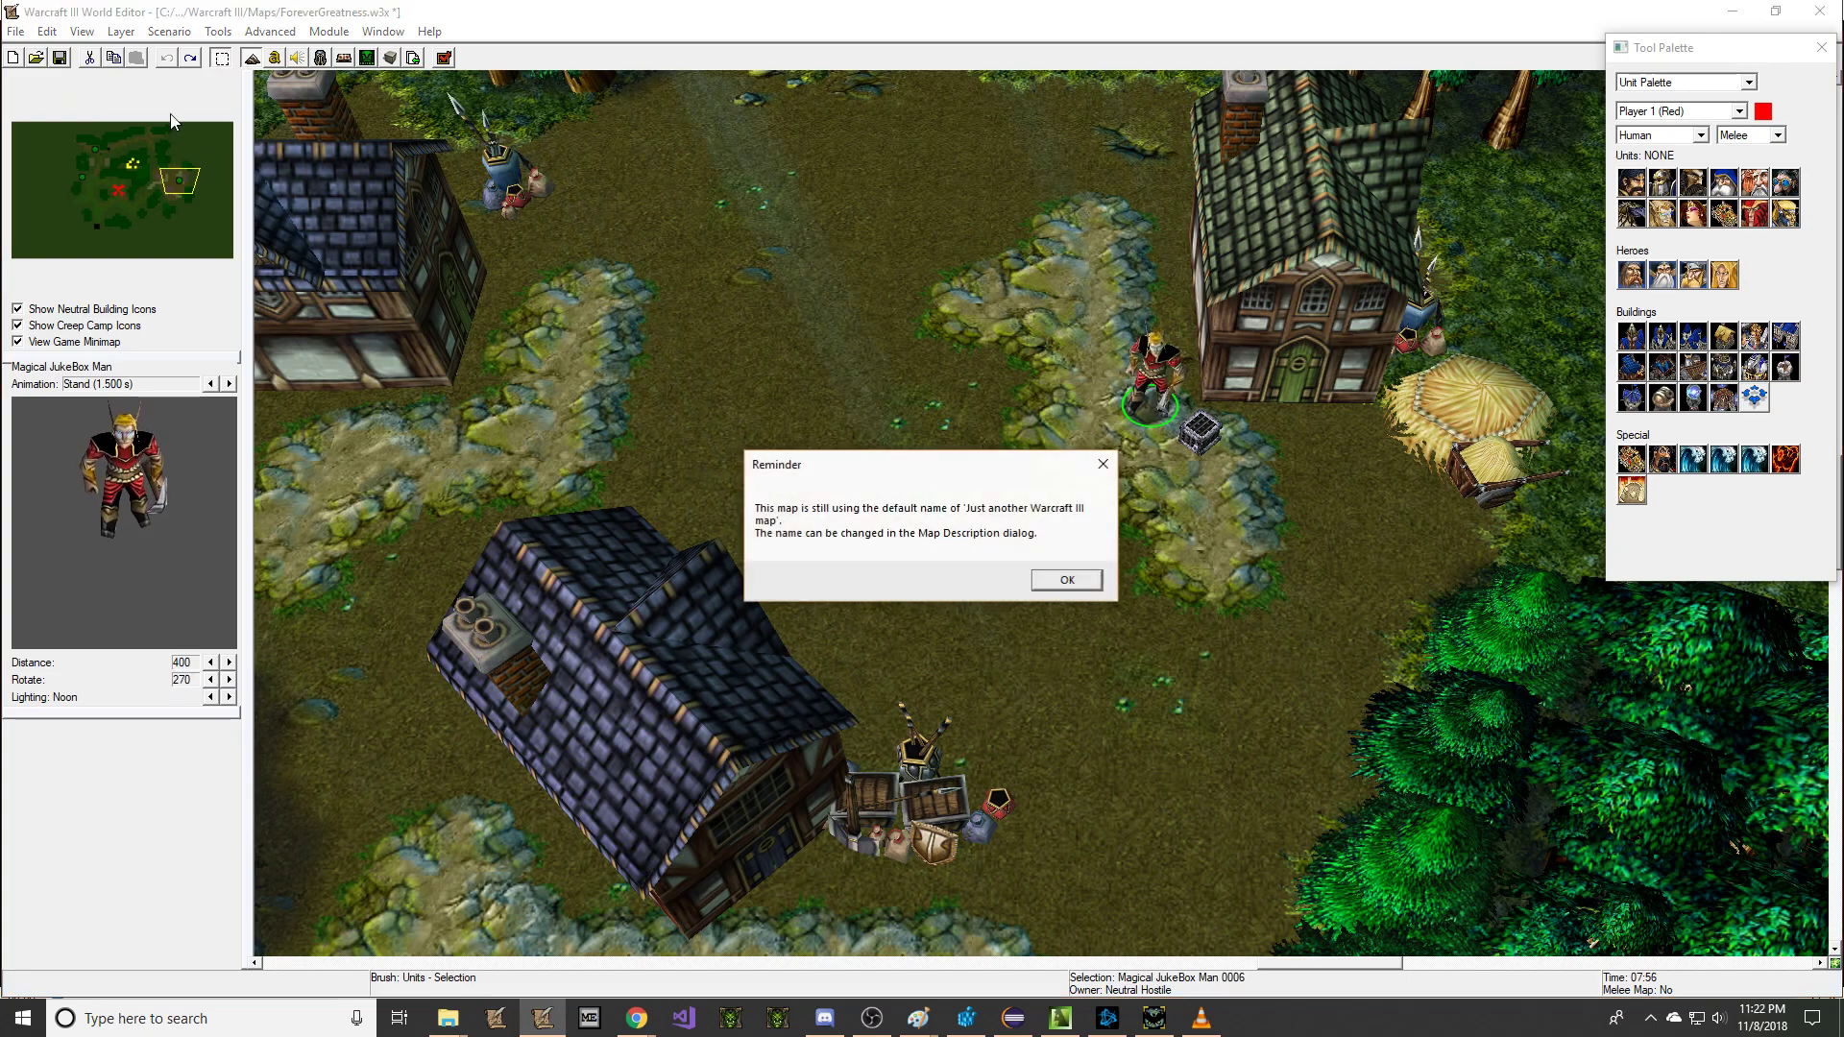
{"action": "left_click", "coordinate": [1060, 578]}
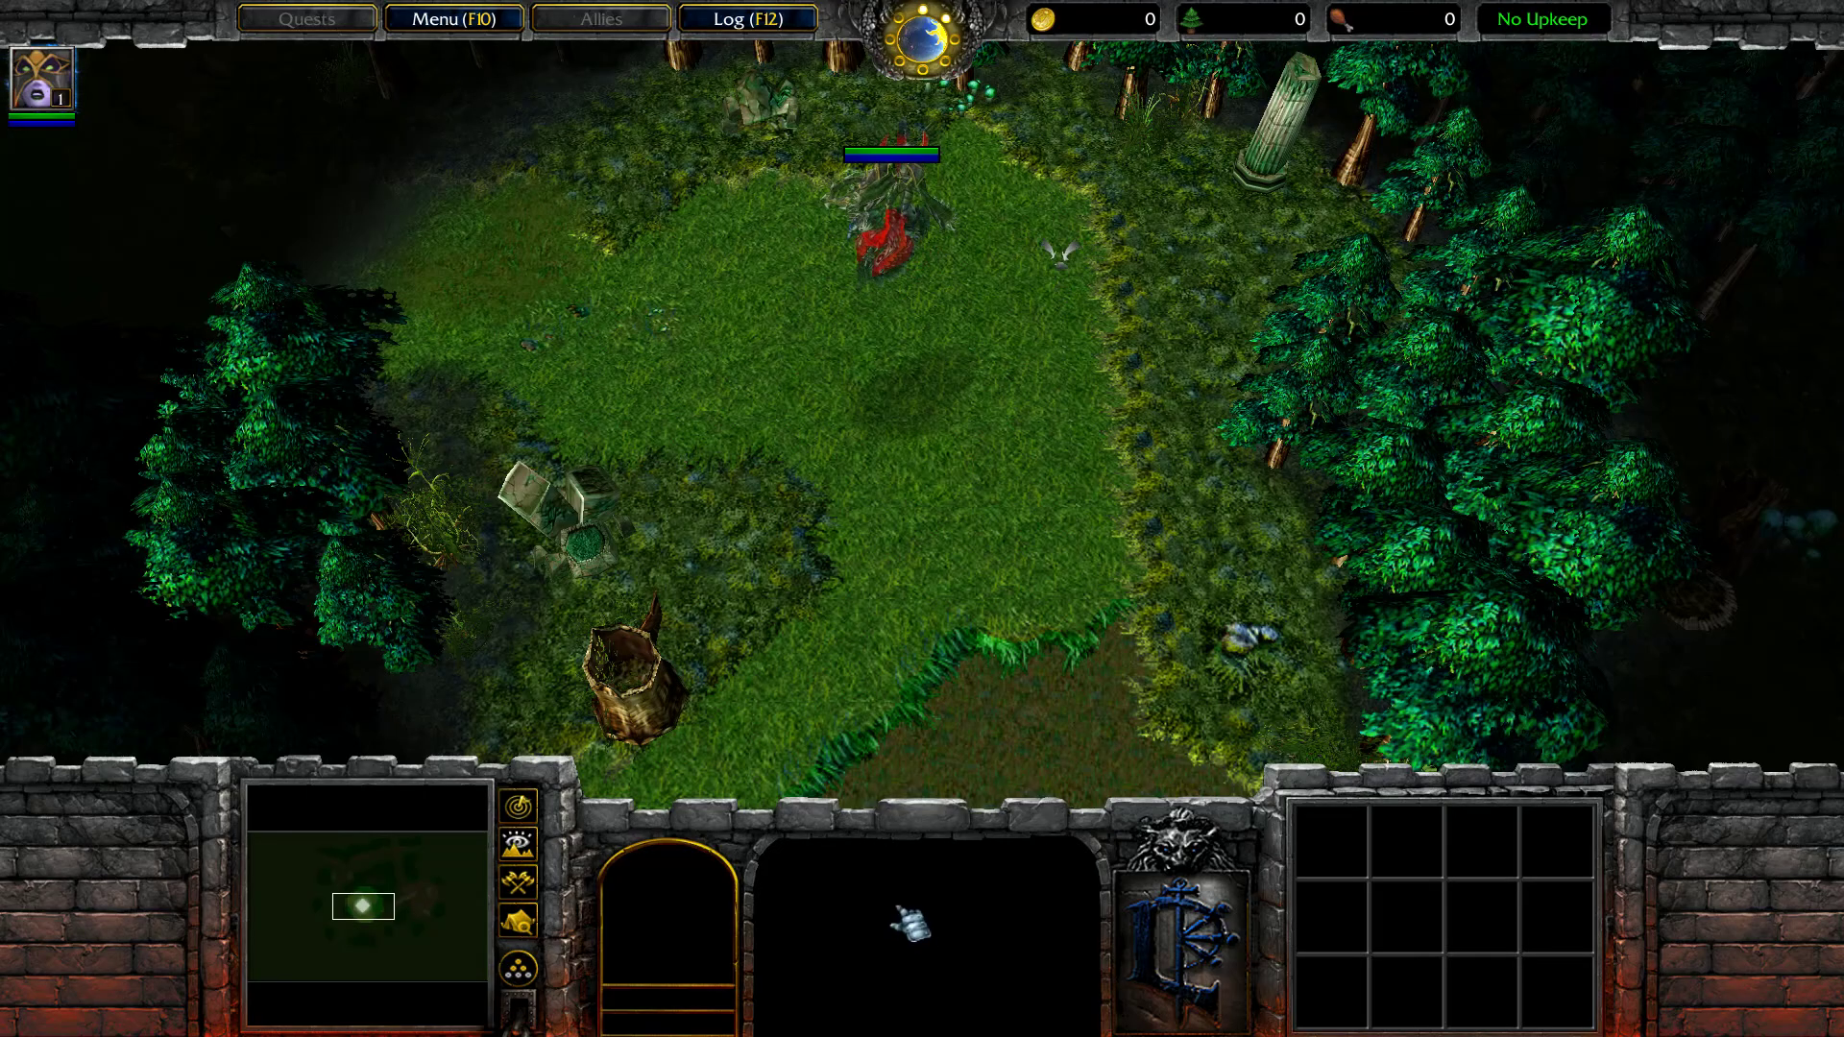
Step: Select the hero Velandoria and collect the gold coins scattered in the forest clearing
{"action": "left_click_drag", "start_coordinate": [660, 132], "coordinate": [1110, 408]}
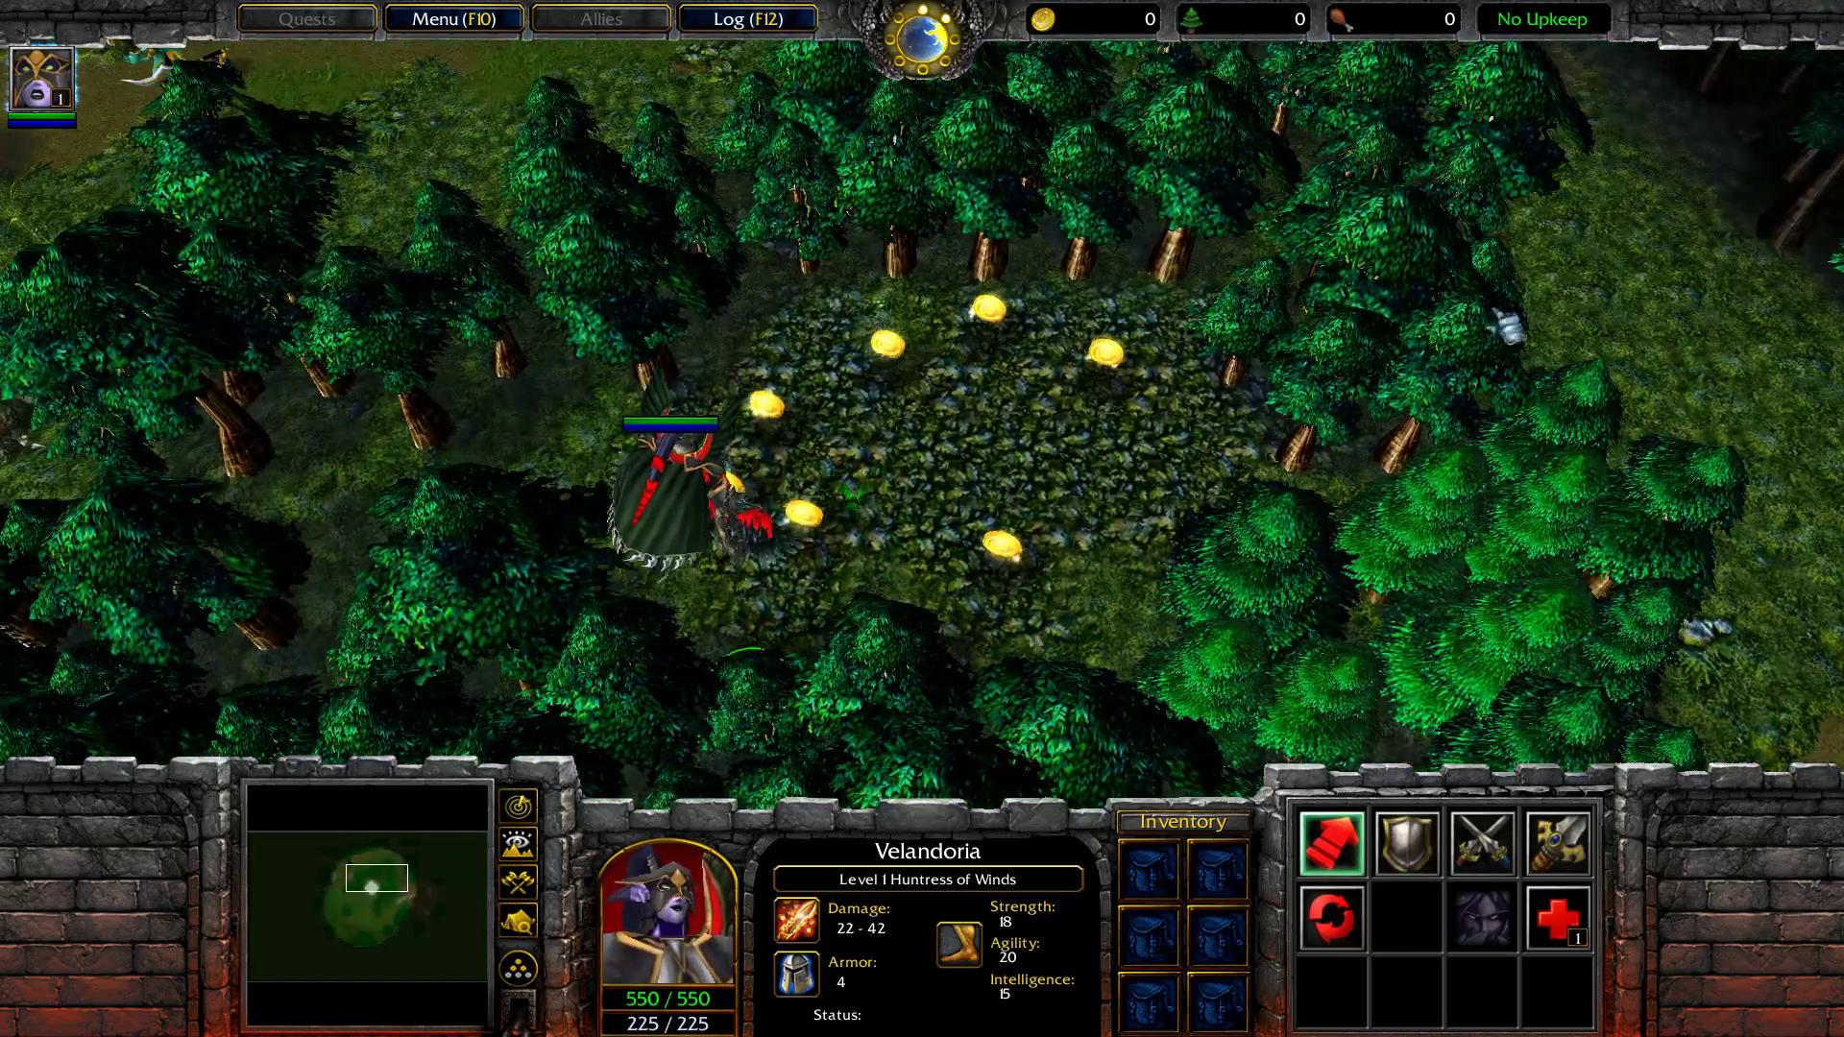
{"action": "right_click", "coordinate": [805, 509]}
{"action": "right_click", "coordinate": [748, 493]}
{"action": "right_click", "coordinate": [792, 413]}
{"action": "right_click", "coordinate": [927, 349]}
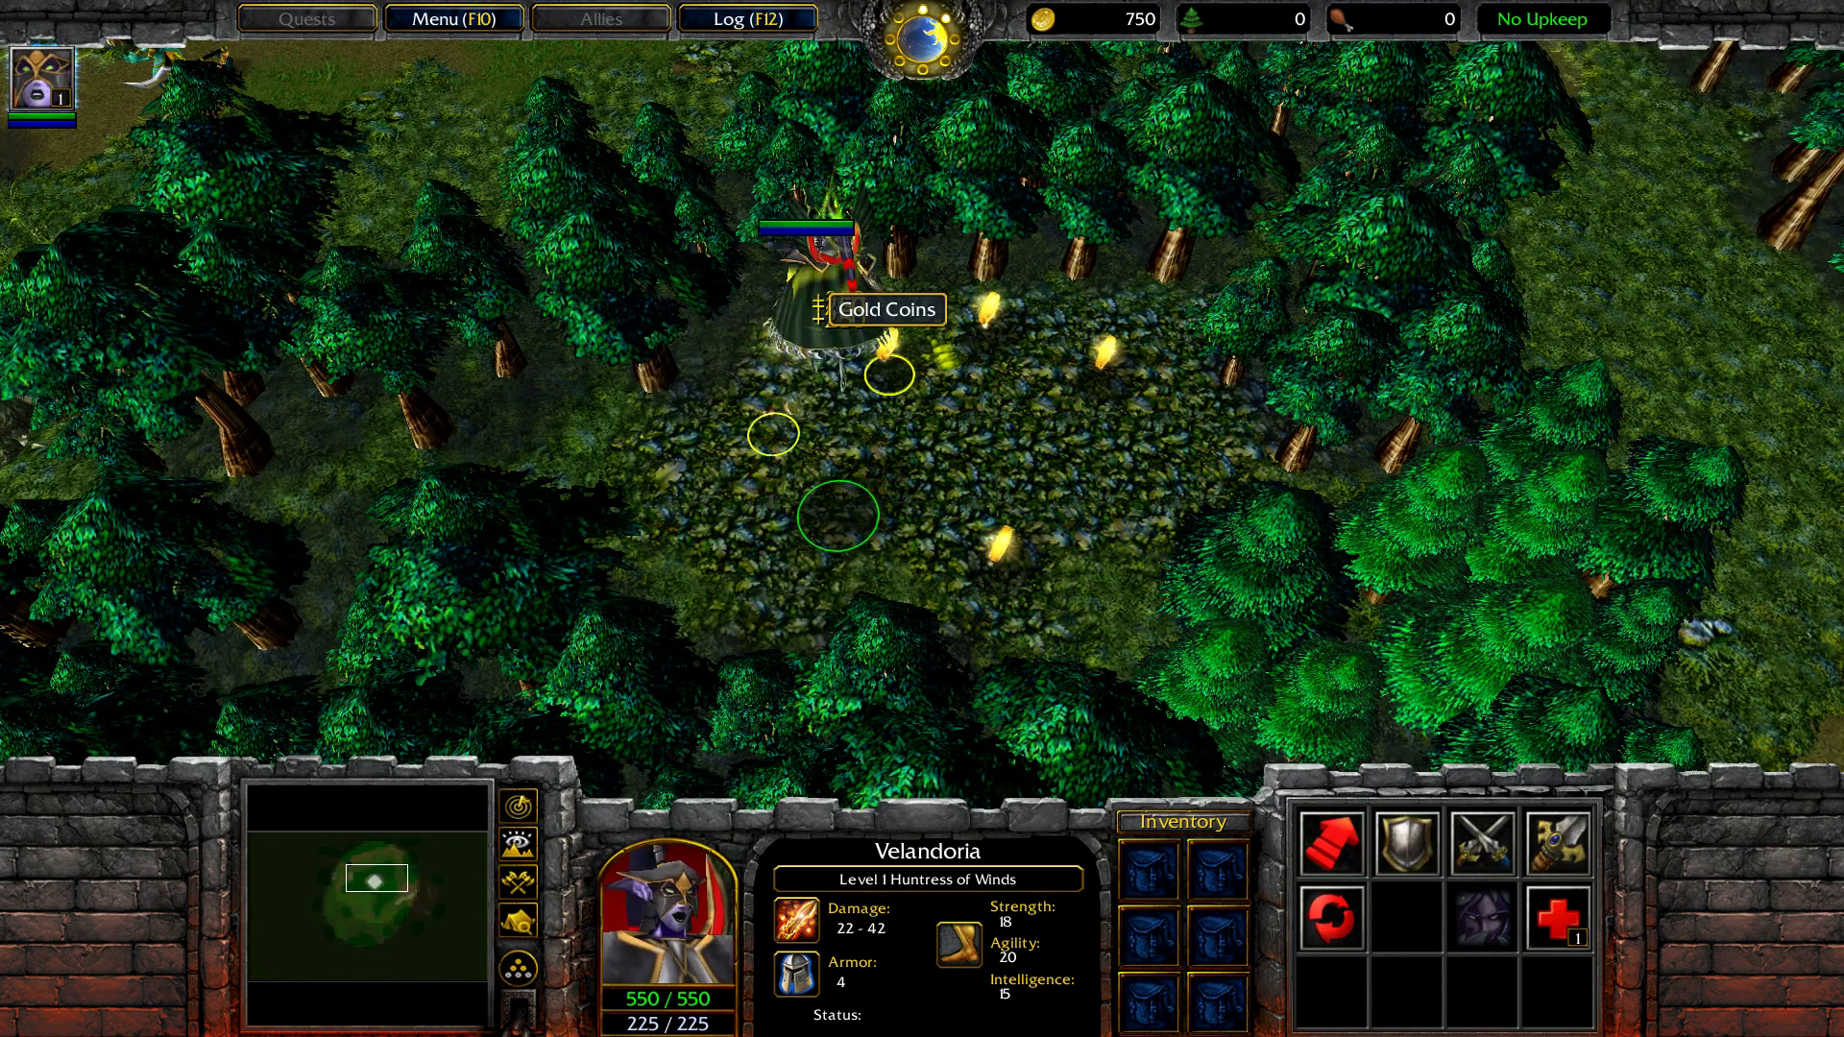
{"action": "right_click", "coordinate": [1009, 317]}
{"action": "right_click", "coordinate": [1133, 355]}
{"action": "right_click", "coordinate": [1014, 550]}
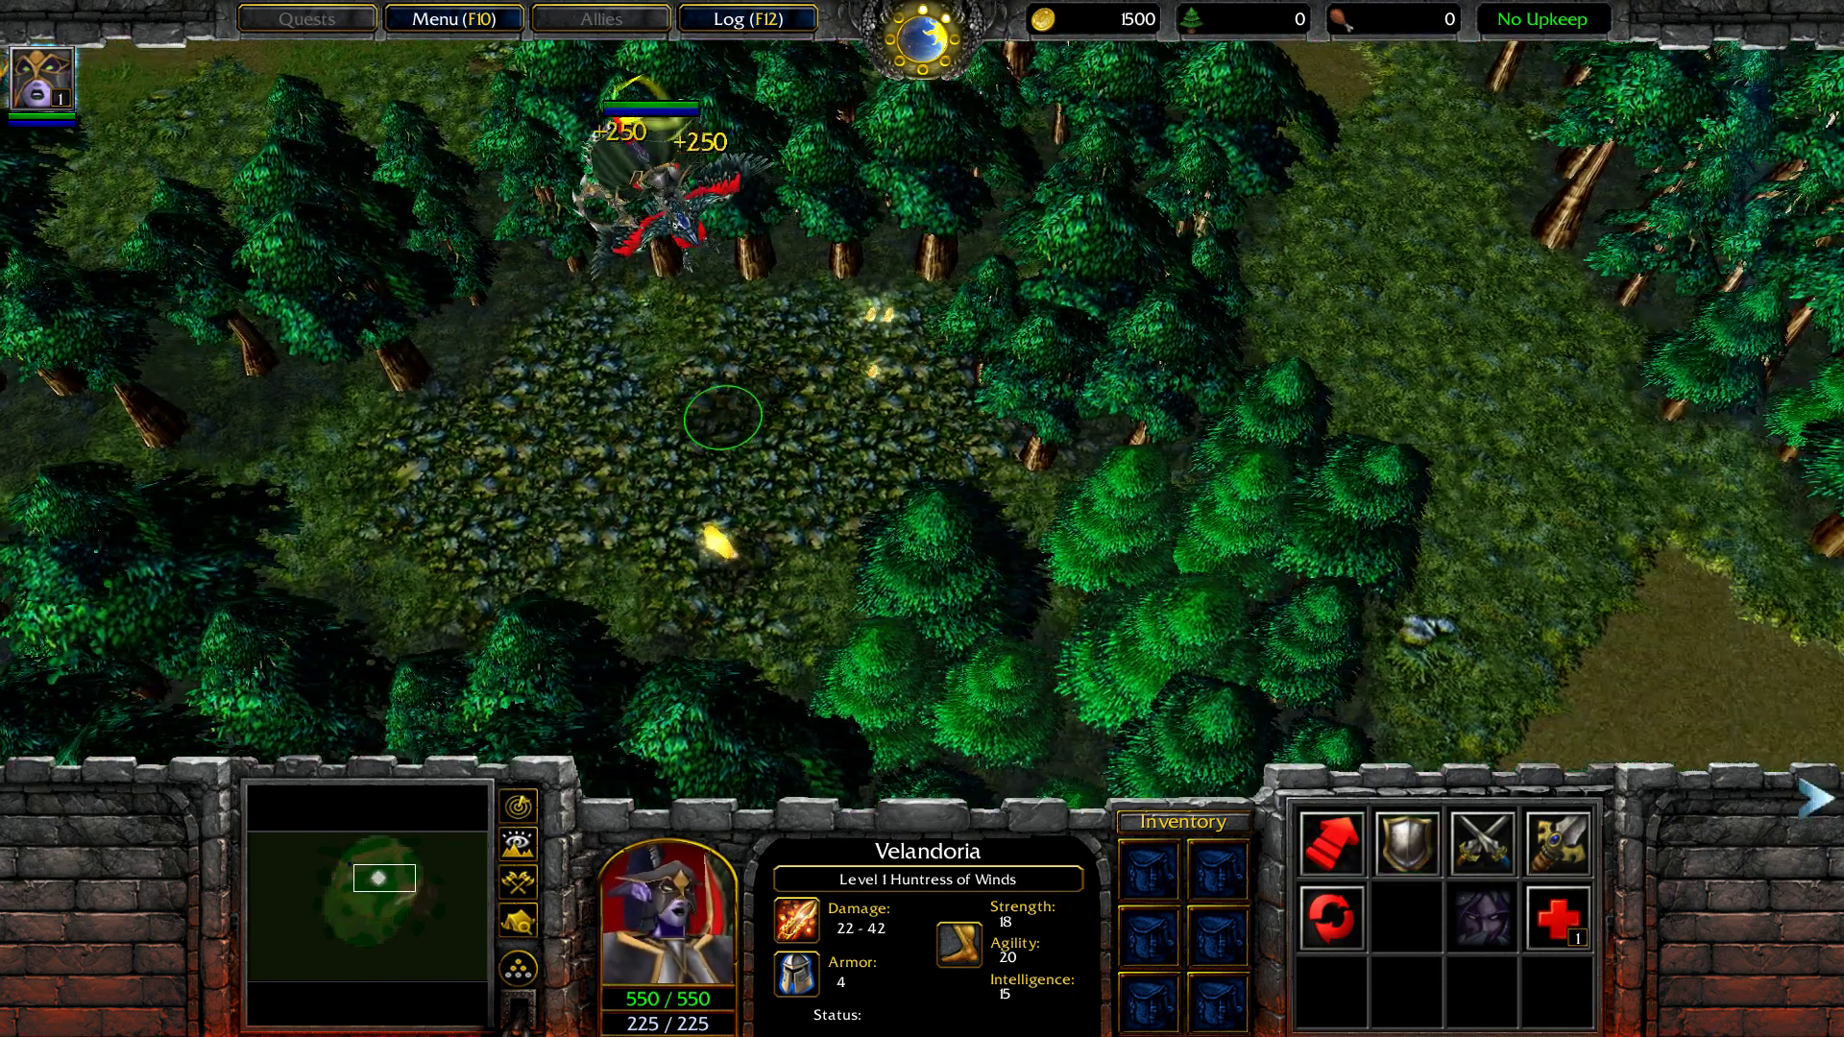
{"action": "right_click", "coordinate": [1018, 555]}
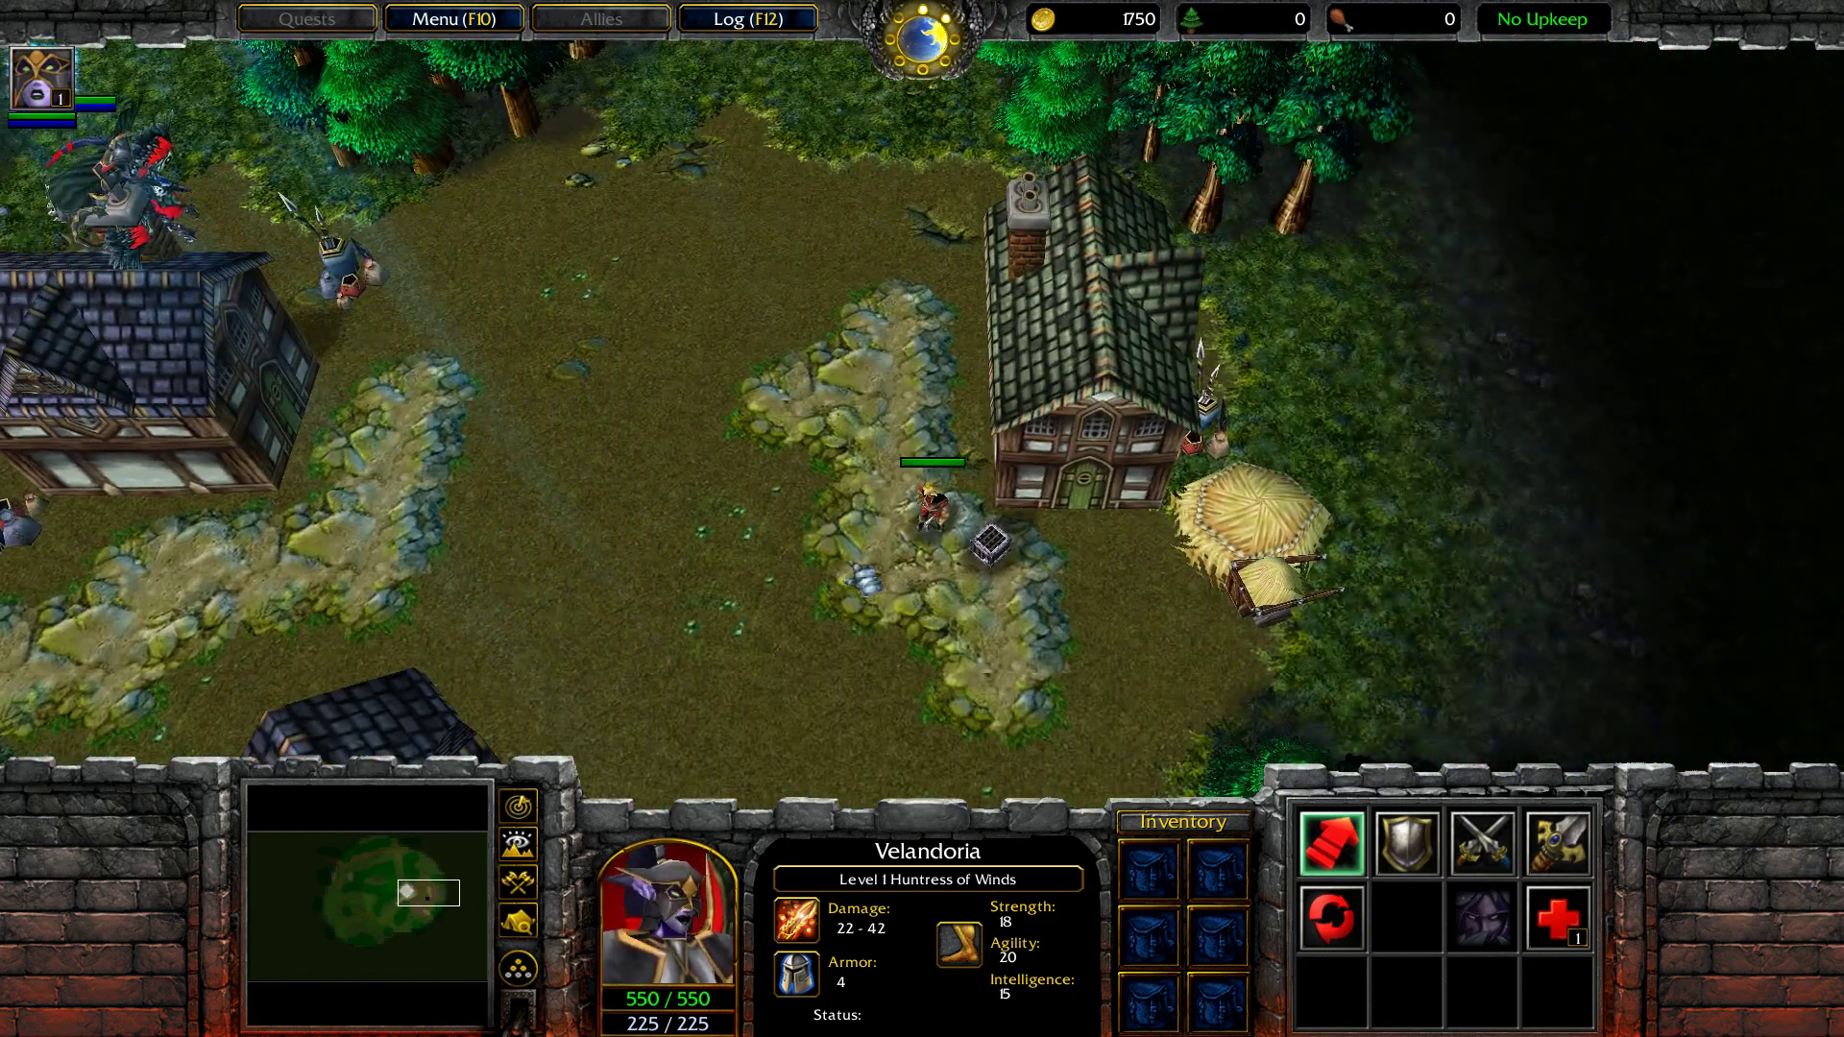
Step: Bring the hero to the Magical JukeBox Man, purchase all five jukebox items, and move the hero away from the shop
{"action": "right_click", "coordinate": [855, 541]}
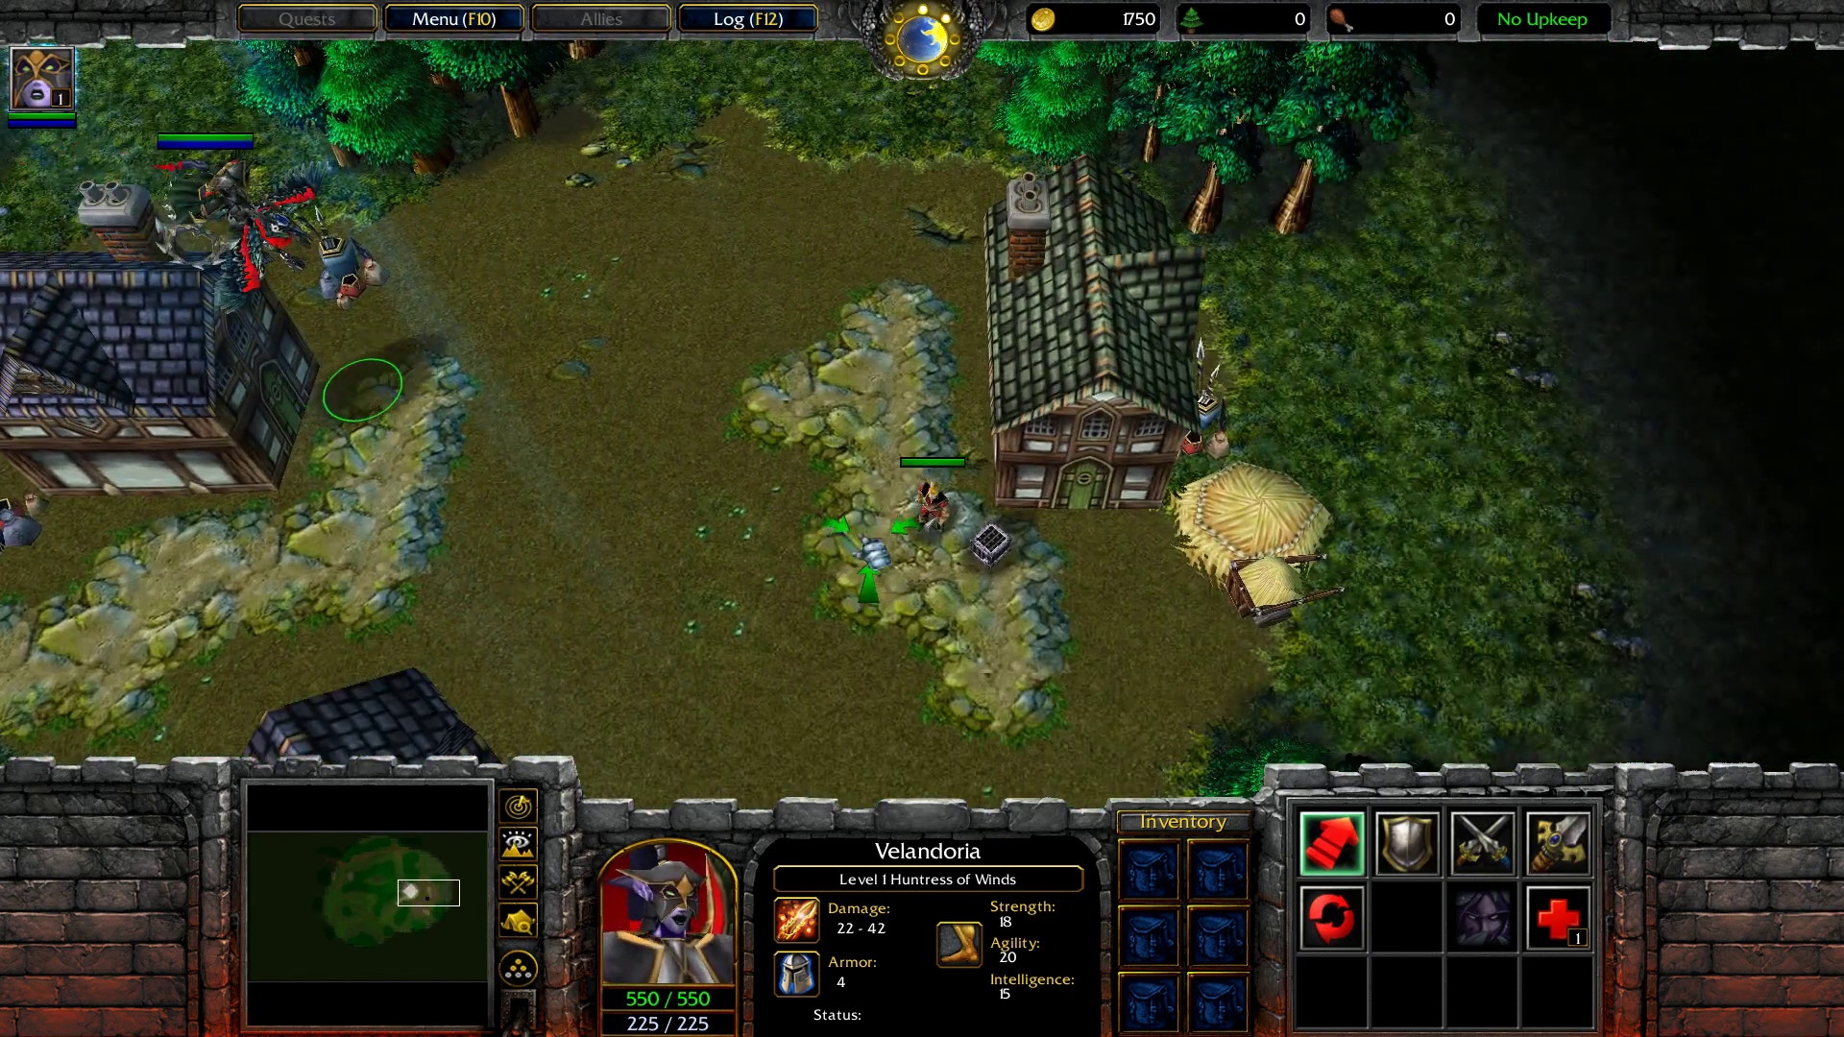
{"action": "right_click", "coordinate": [850, 533]}
{"action": "left_click", "coordinate": [928, 507]}
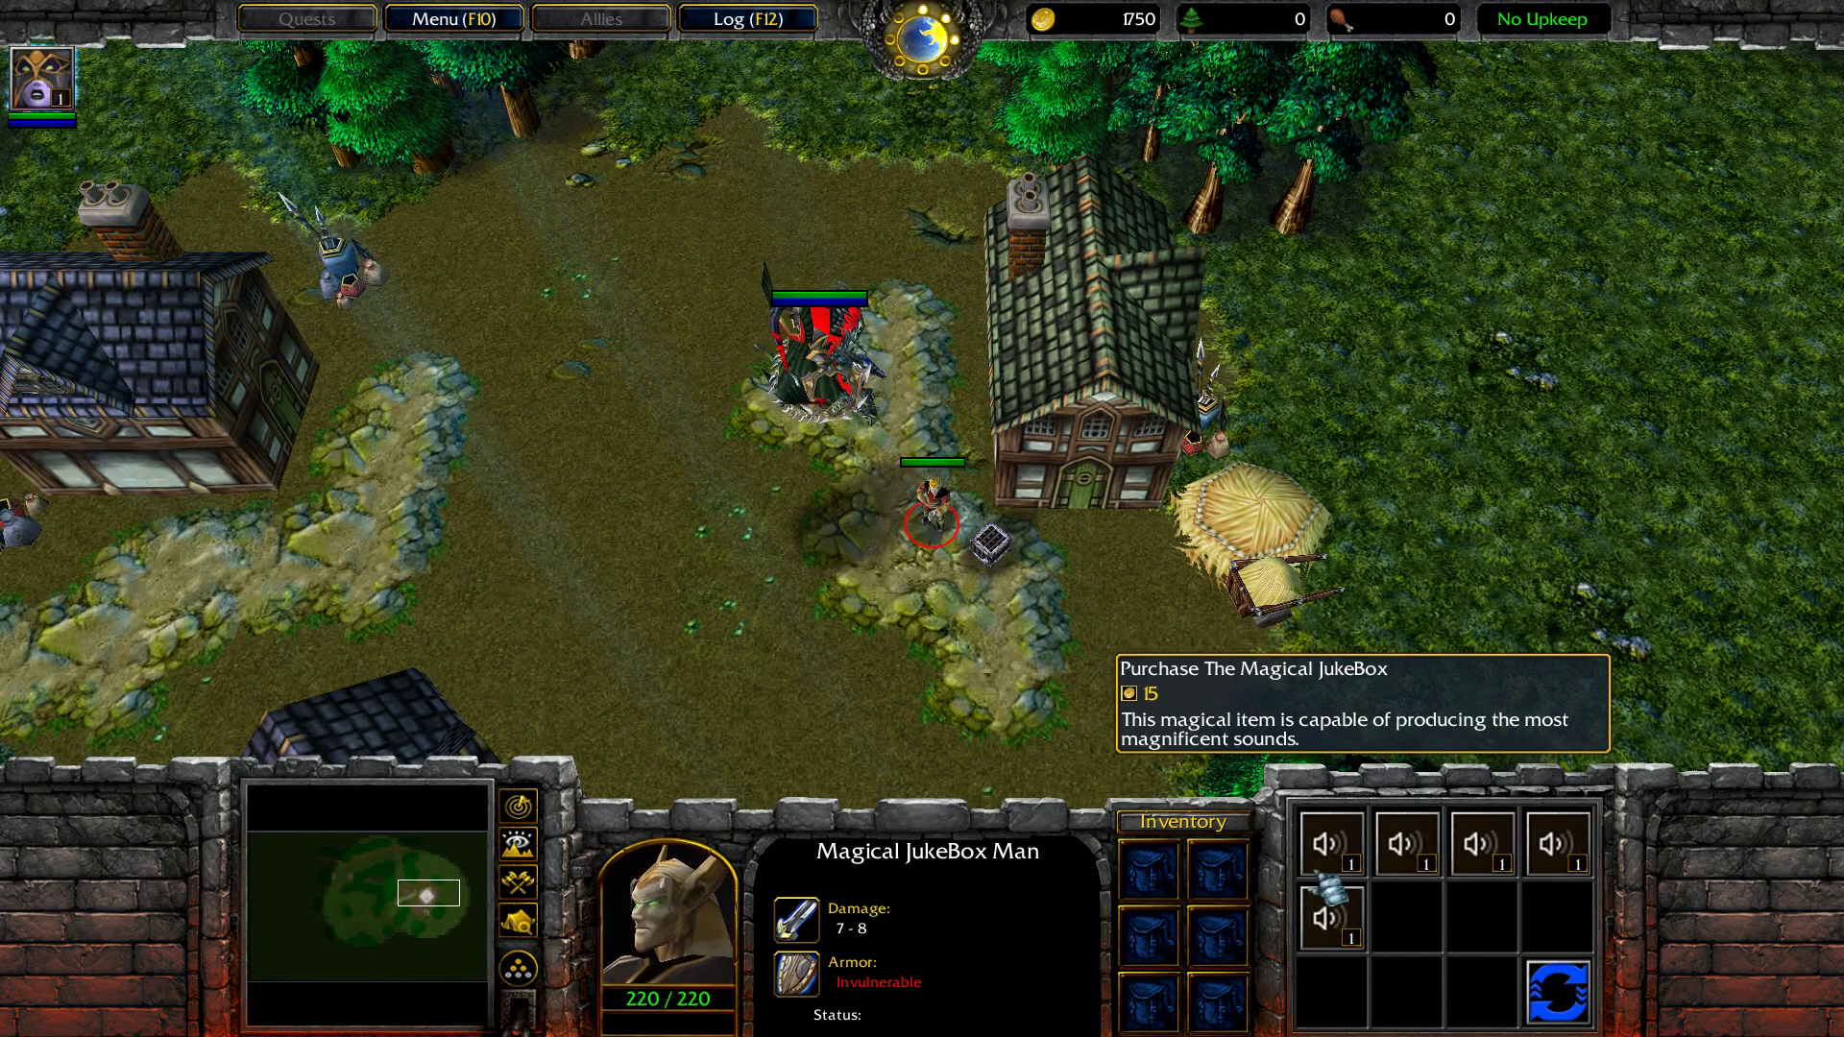
{"action": "left_click", "coordinate": [1345, 860]}
{"action": "left_click", "coordinate": [1402, 850]}
{"action": "left_click", "coordinate": [1501, 846]}
{"action": "left_click", "coordinate": [1548, 851]}
{"action": "left_click", "coordinate": [1355, 924]}
{"action": "left_click_drag", "start_coordinate": [829, 387], "coordinate": [754, 277]}
{"action": "right_click", "coordinate": [643, 563]}
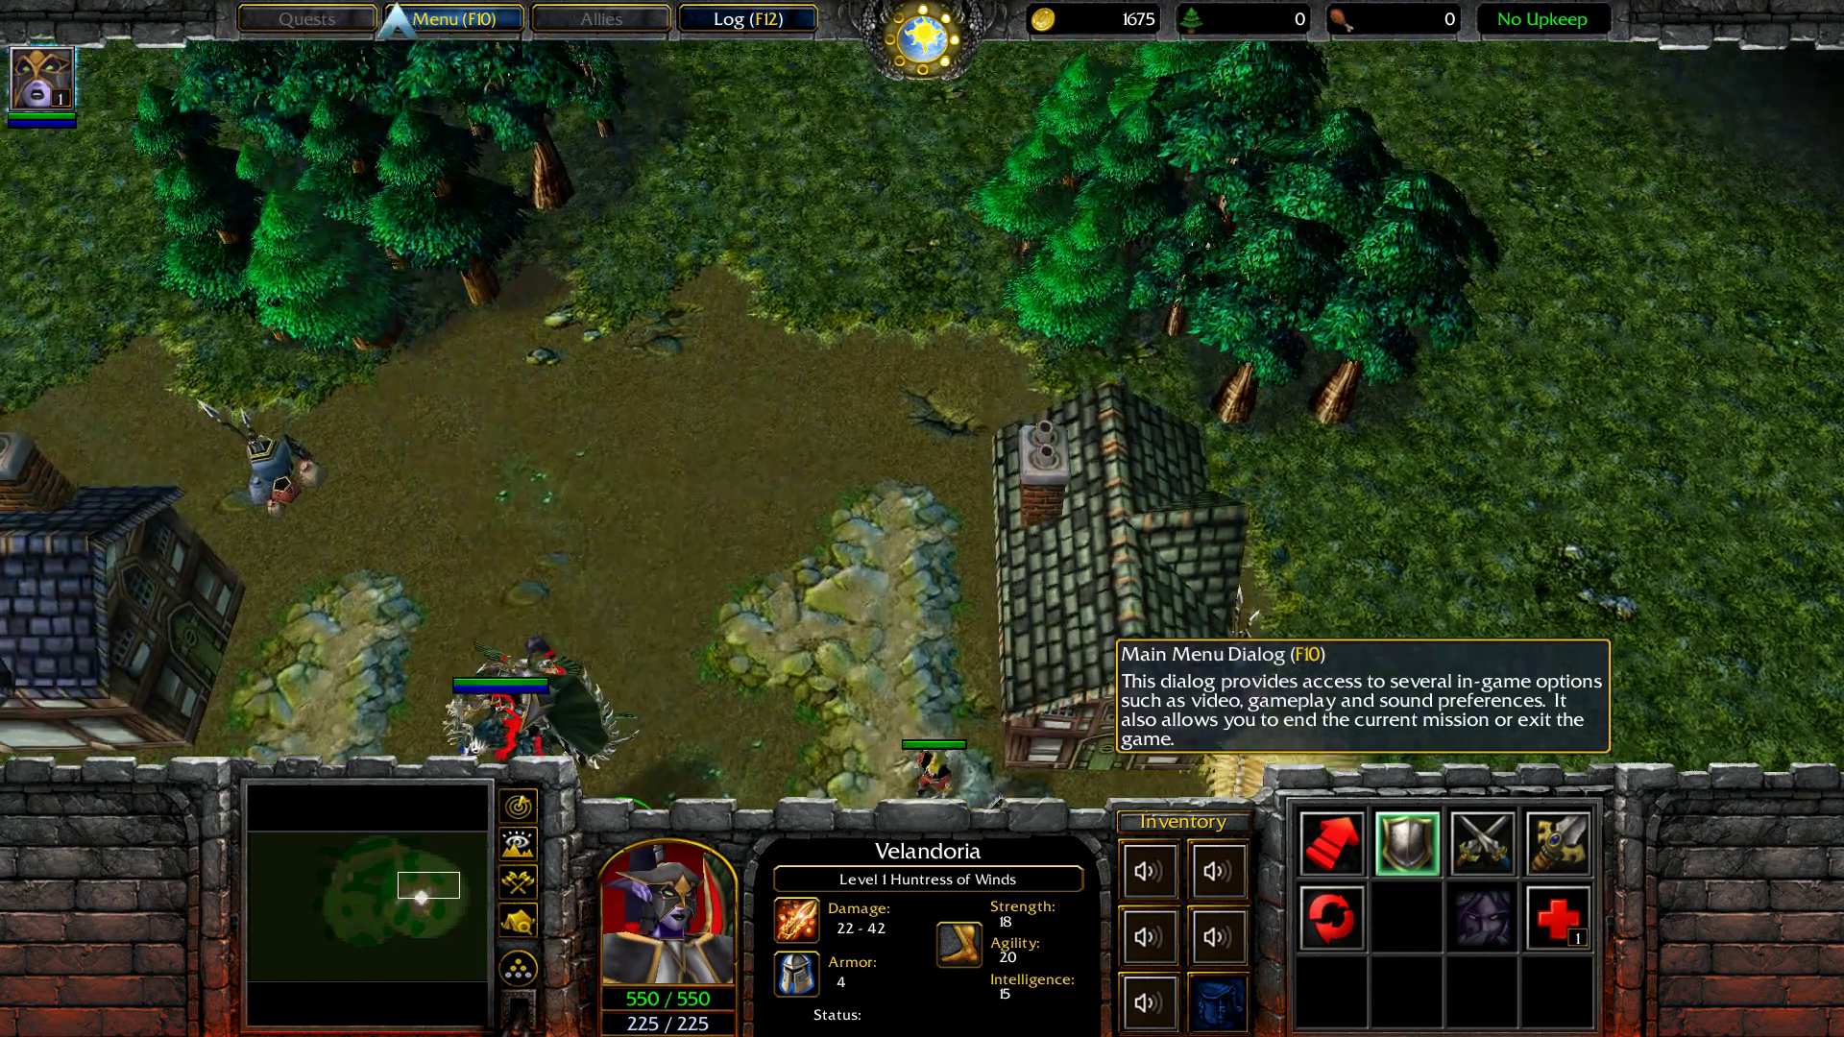
Step: Check the game's sound options, including music volume, and return to the game
{"action": "left_click", "coordinate": [395, 19]}
{"action": "left_click", "coordinate": [869, 423]}
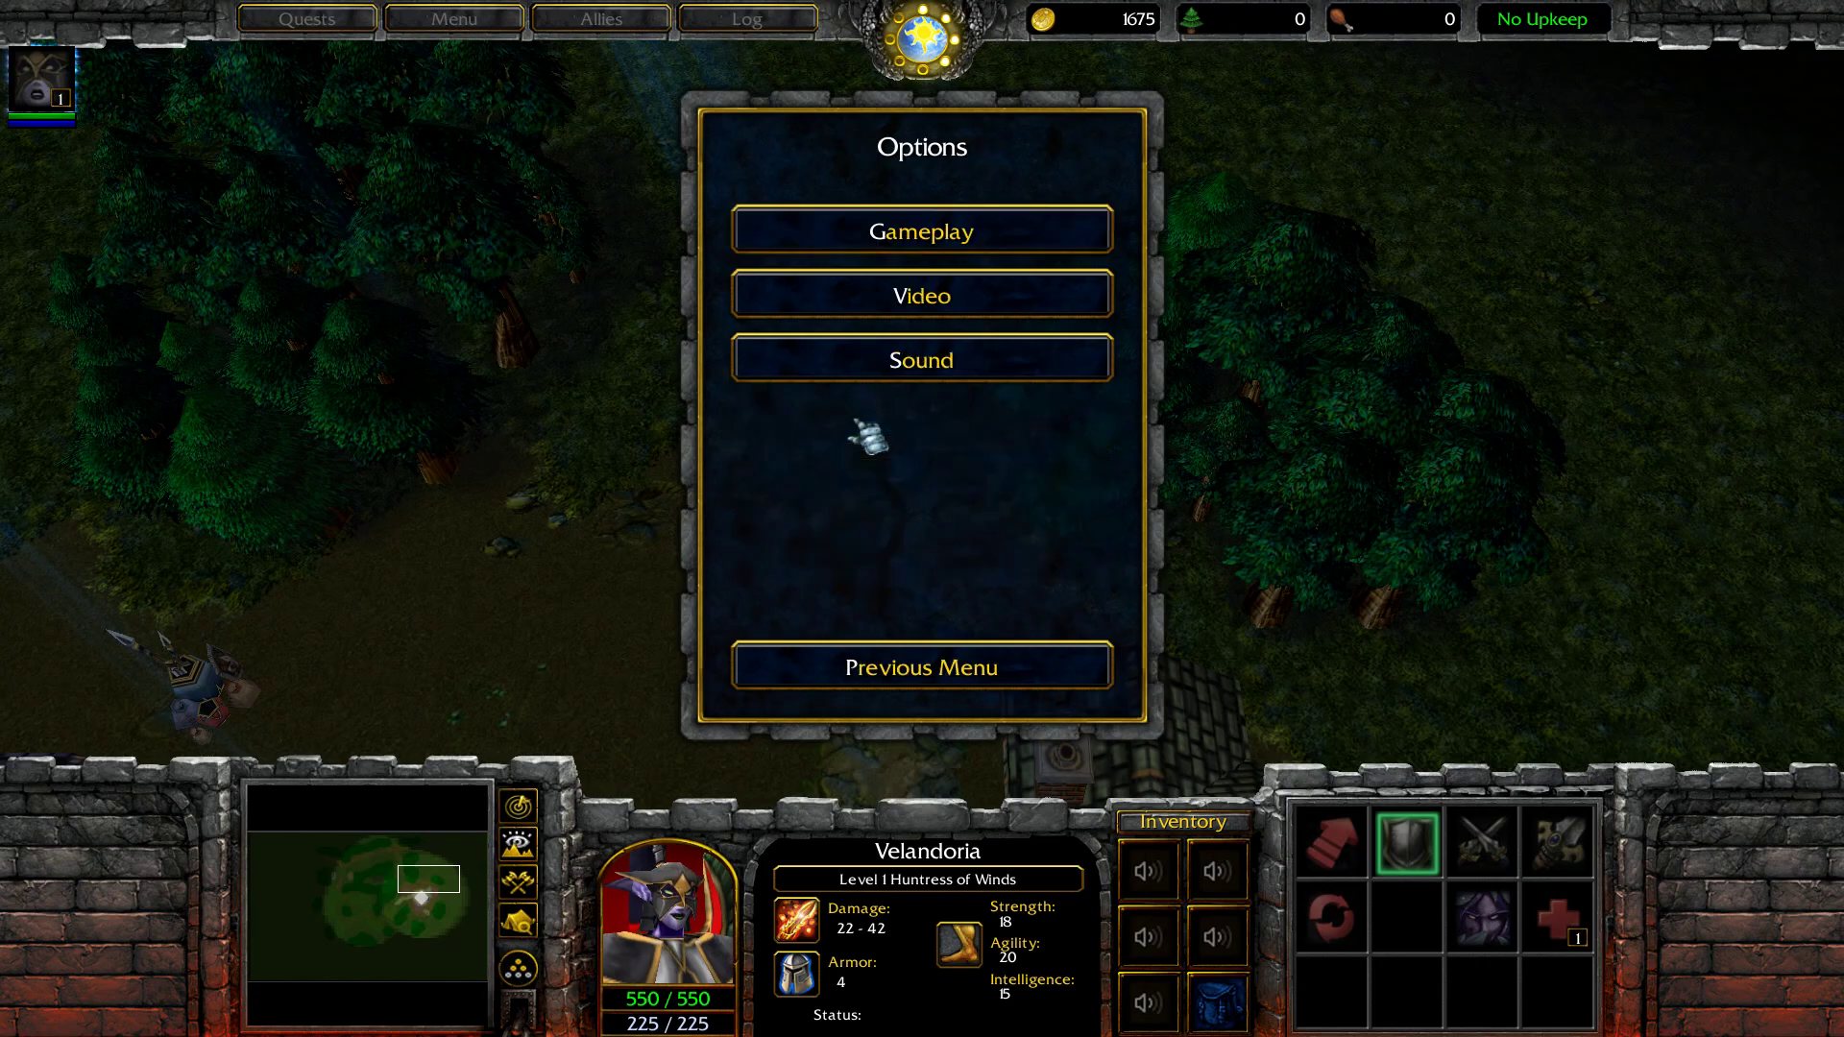
{"action": "left_click", "coordinate": [897, 360]}
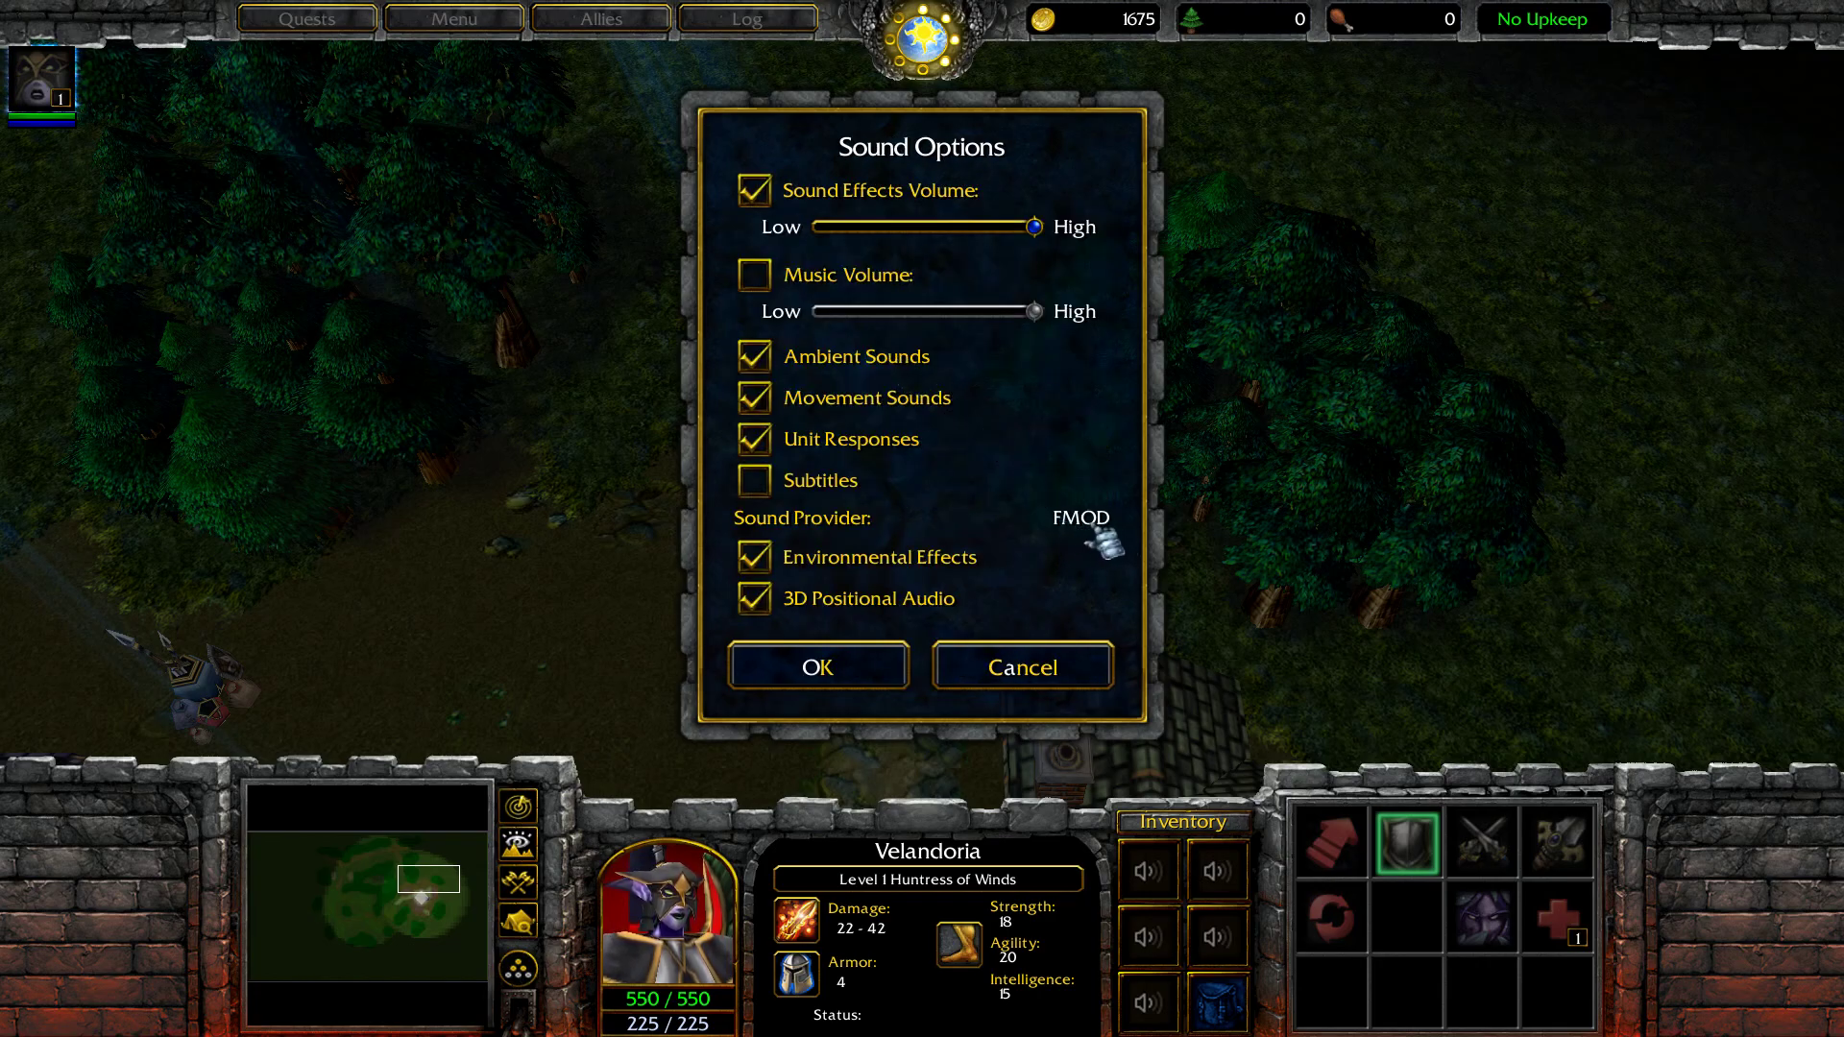
{"action": "left_click", "coordinate": [869, 664]}
{"action": "left_click", "coordinate": [878, 666]}
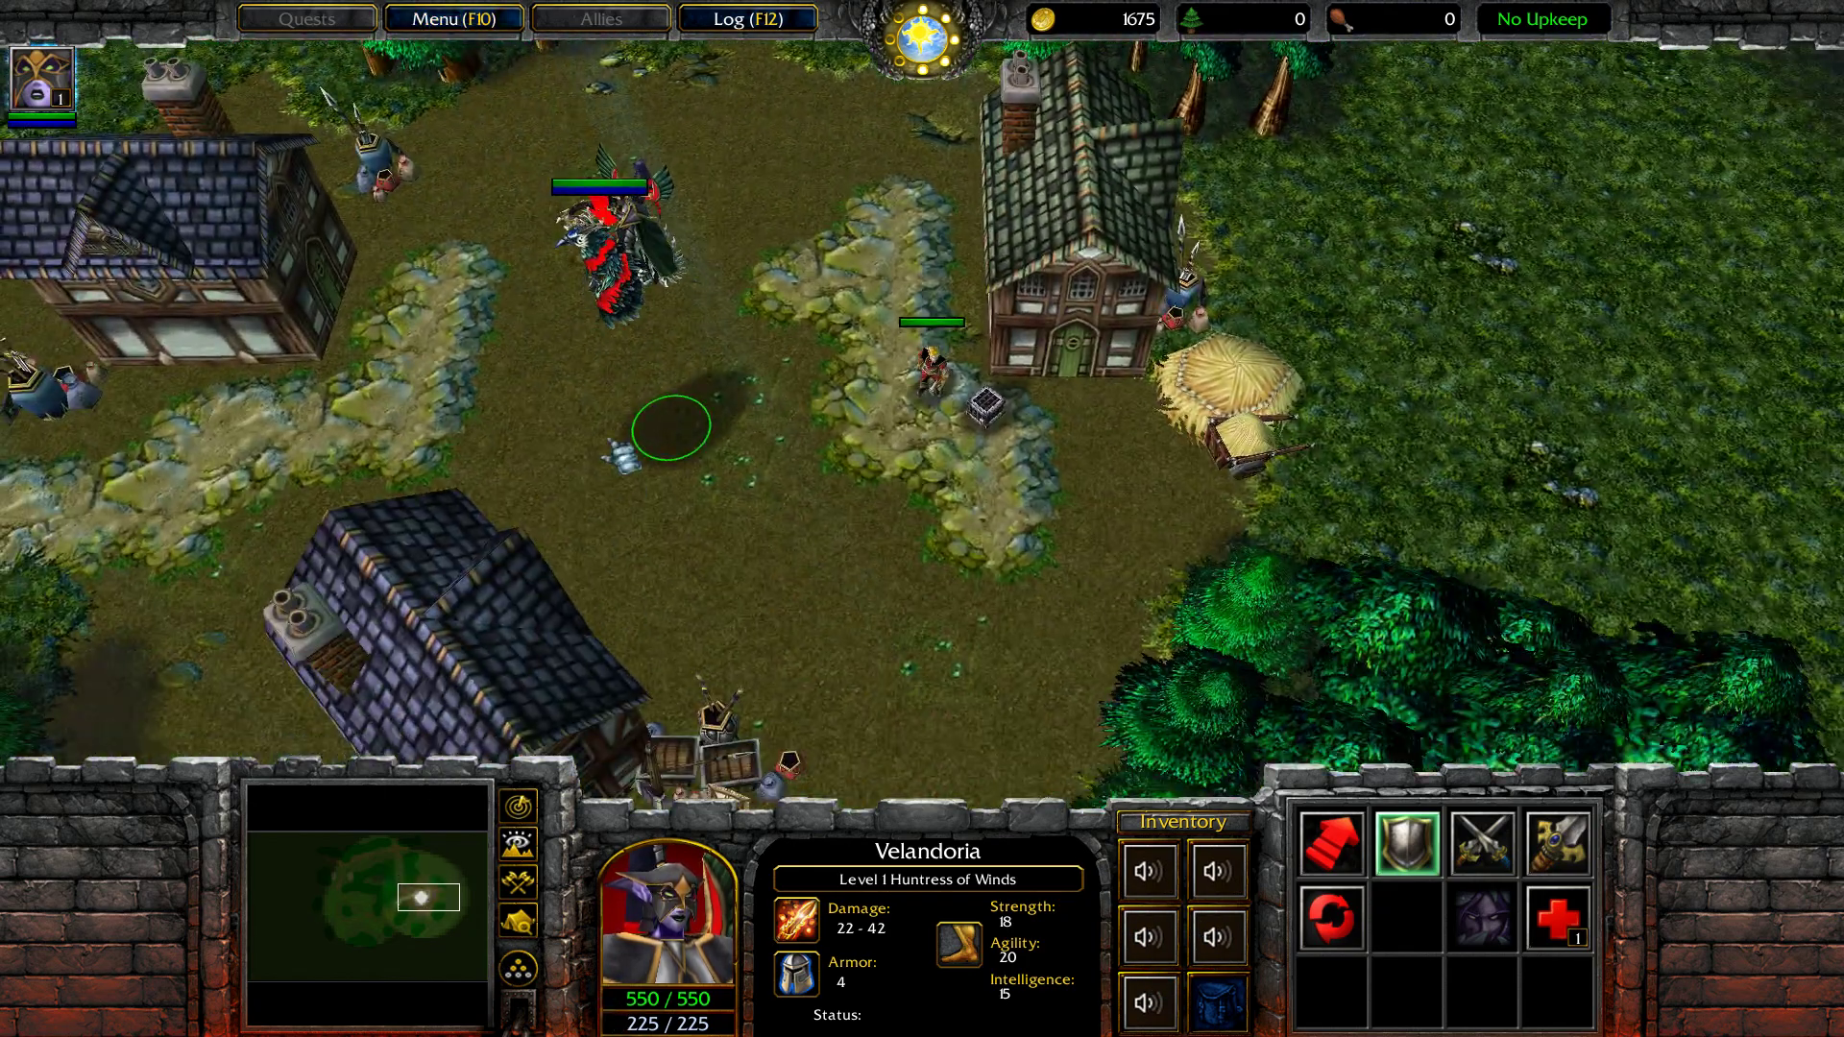
Step: End the test game by exiting the program, returning to the World Editor
{"action": "left_click", "coordinate": [453, 18]}
{"action": "left_click", "coordinate": [926, 548]}
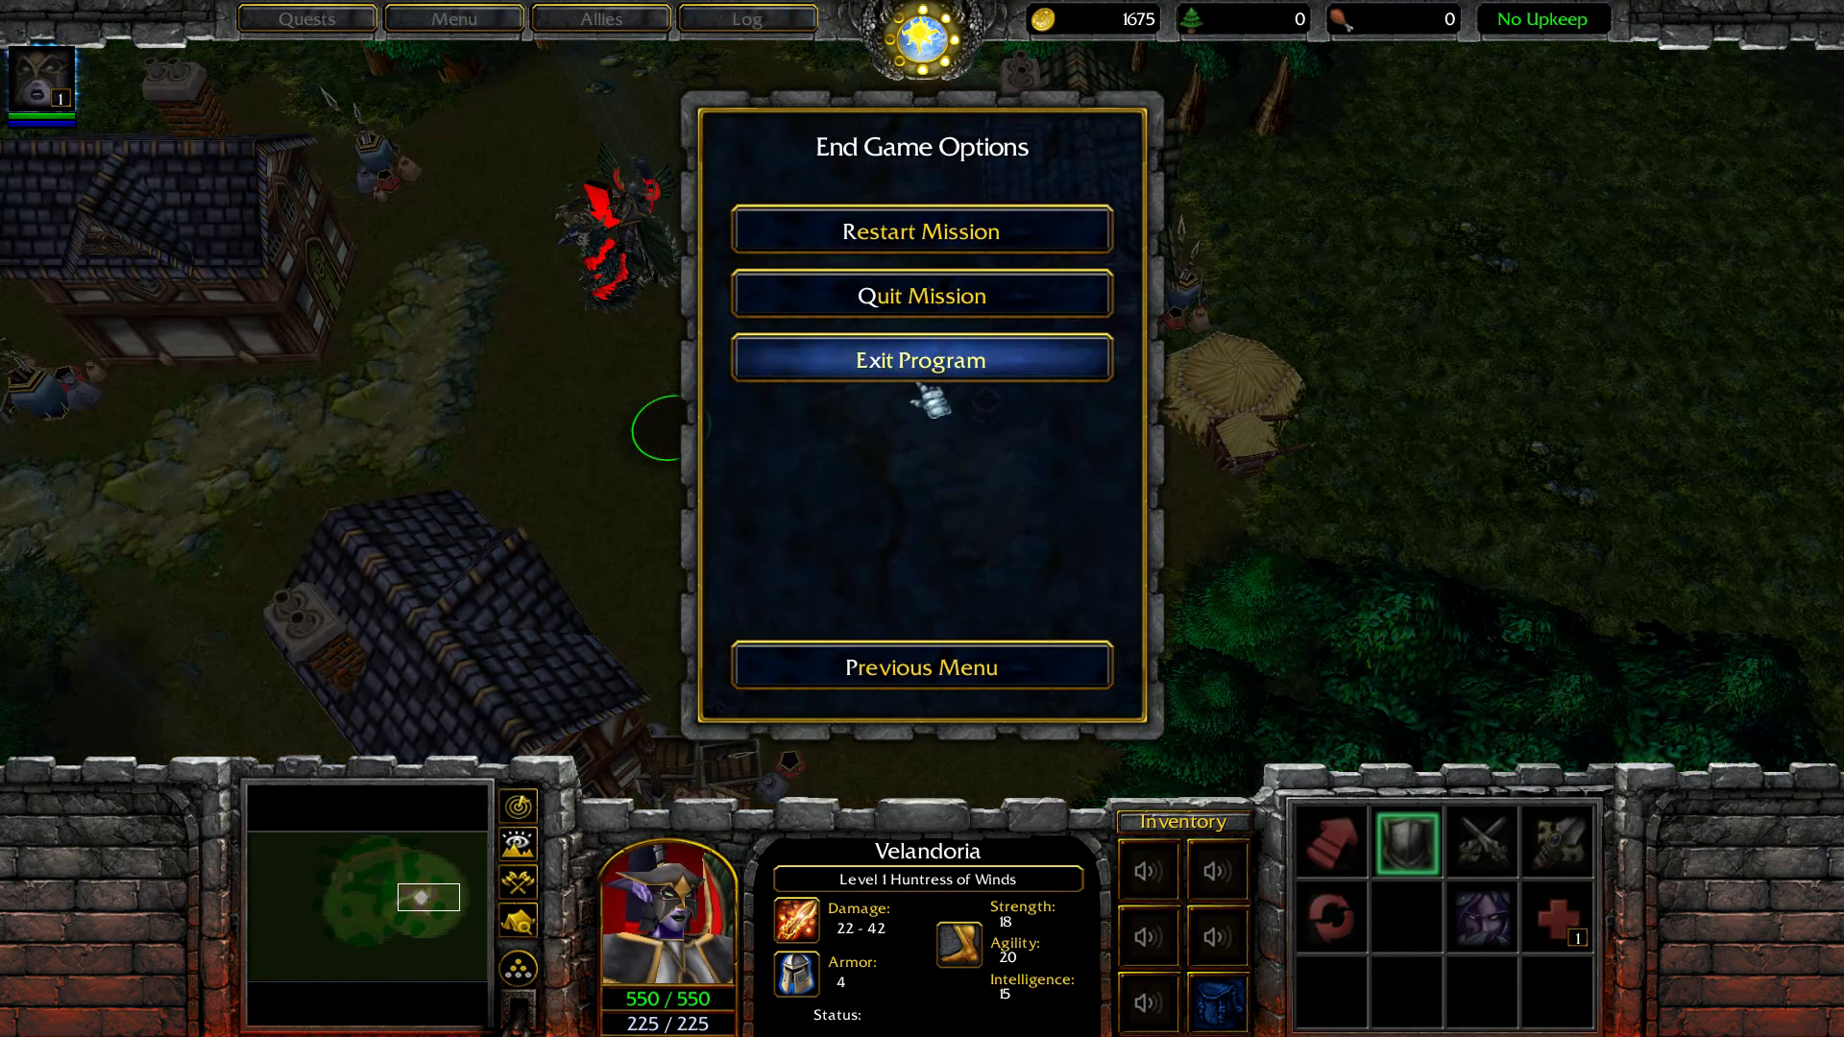
{"action": "left_click", "coordinate": [926, 371]}
{"action": "left_click", "coordinate": [814, 492]}
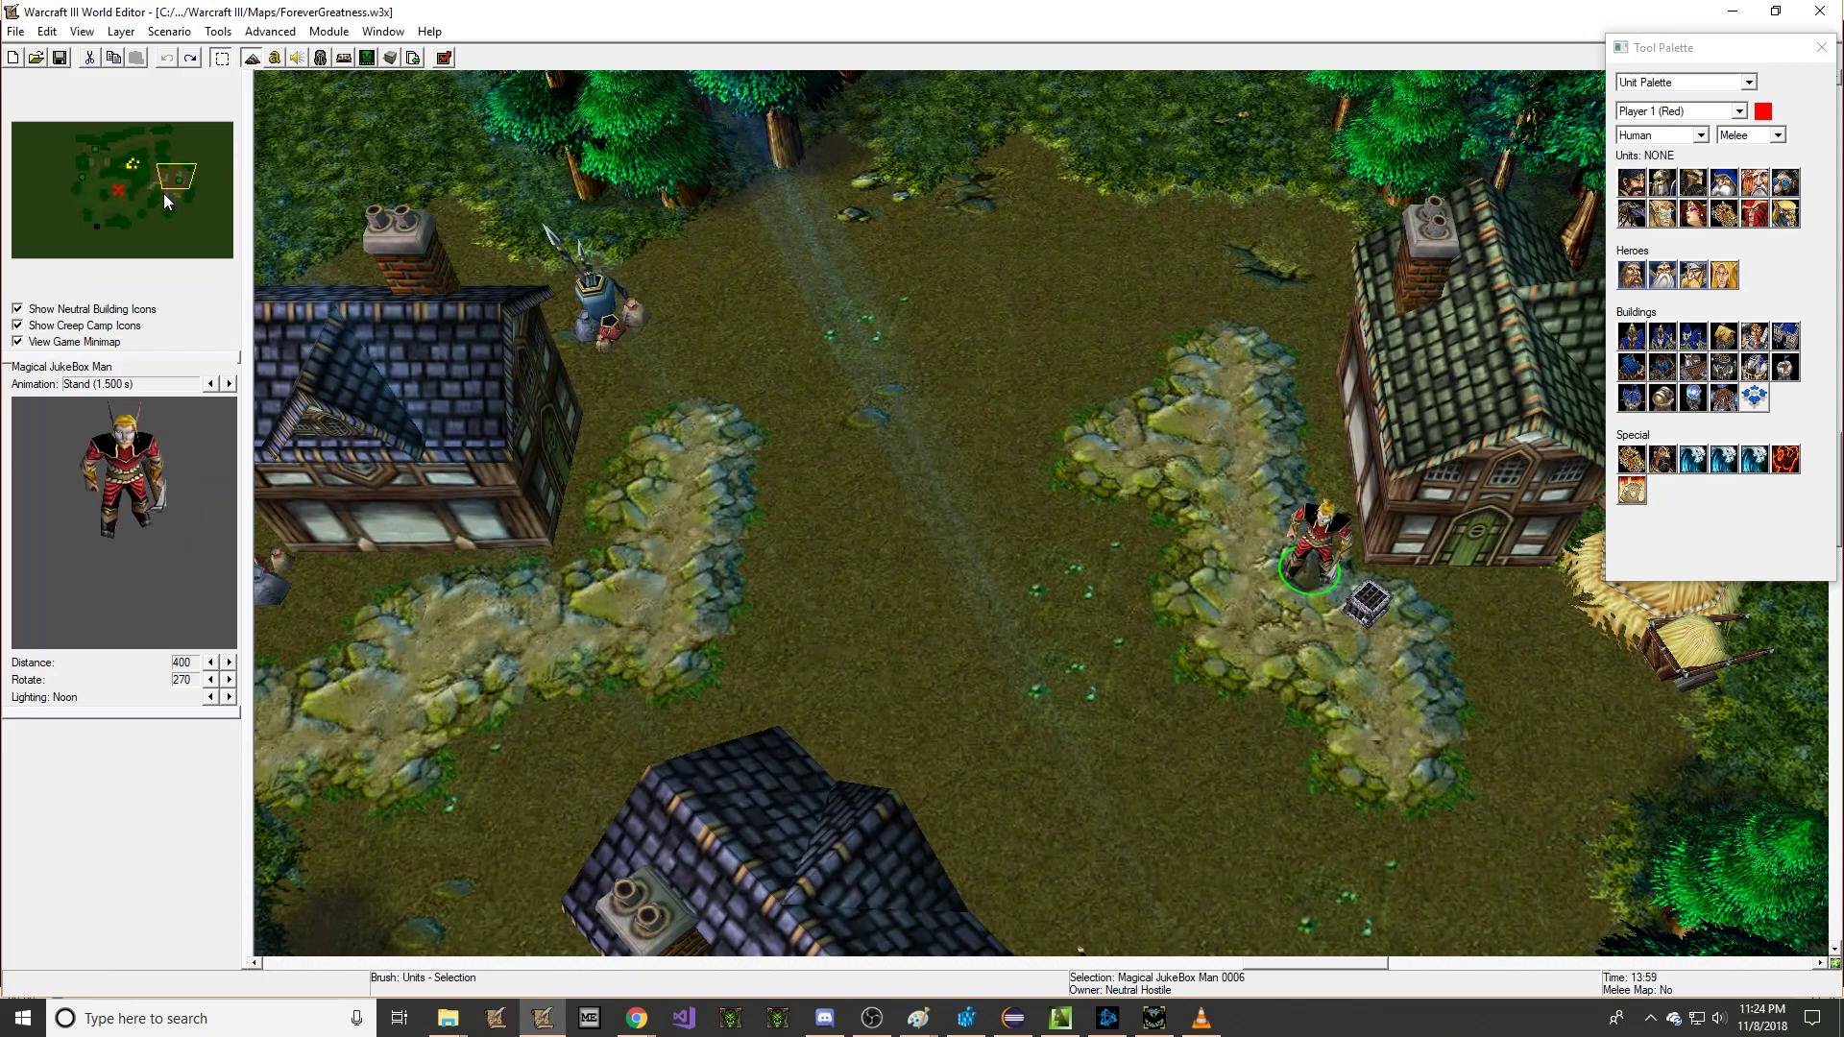
Step: Go to the forest south of the village and set up Ashenvale Tree Wall for placement with the second-smallest brush size
{"action": "left_click", "coordinate": [146, 220]}
{"action": "right_click_drag", "start_coordinate": [586, 295], "coordinate": [845, 225]}
{"action": "right_click_drag", "start_coordinate": [1239, 302], "coordinate": [988, 209]}
{"action": "left_click", "coordinate": [1748, 81]}
{"action": "left_click", "coordinate": [1652, 107]}
{"action": "left_click", "coordinate": [1667, 191]}
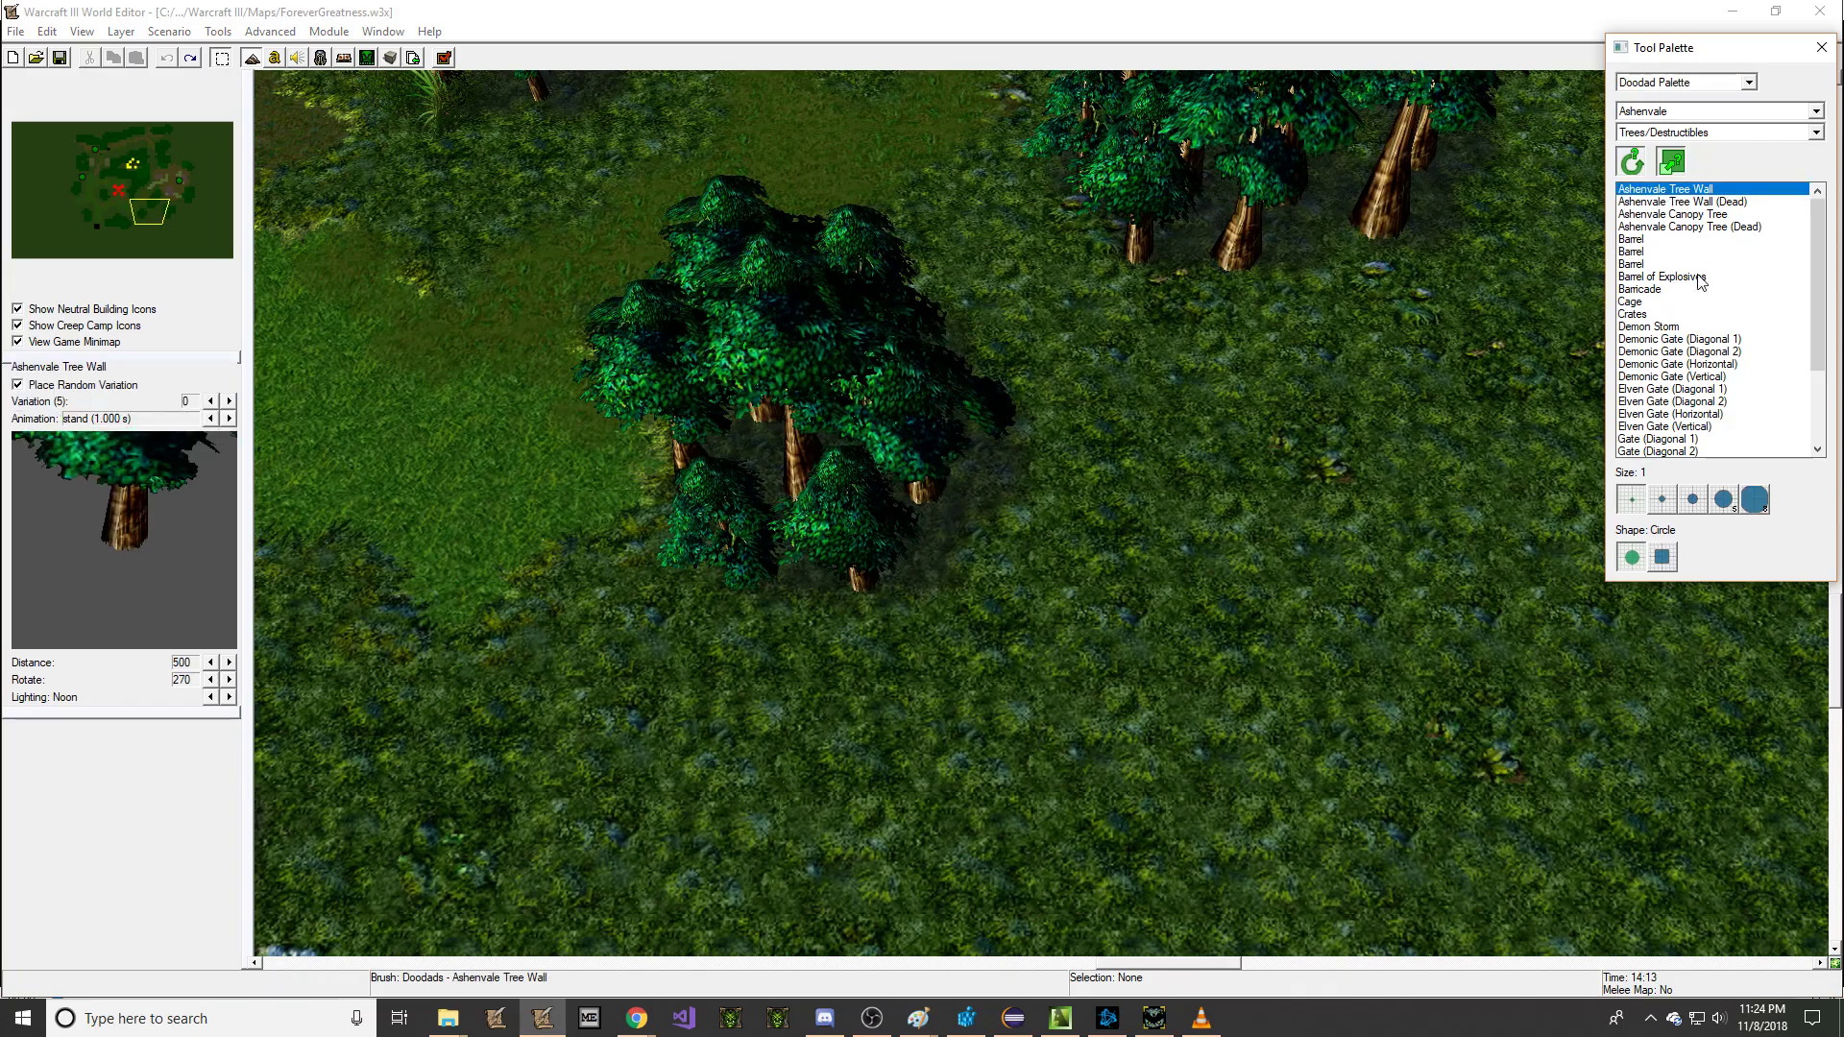
{"action": "left_click", "coordinate": [1664, 509]}
Step: Place Ashenvale Tree Wall clusters along the west, south and east sides to enclose a clearing
{"action": "right_click_drag", "start_coordinate": [1537, 442], "coordinate": [1053, 407]}
{"action": "mouse_move", "coordinate": [740, 249]}
{"action": "right_mouse_down"}
{"action": "mouse_move", "coordinate": [958, 441]}
{"action": "mouse_move", "coordinate": [774, 202]}
{"action": "right_mouse_up"}
{"action": "scroll", "coordinate": [990, 441], "scroll_direction": "down", "scroll_amount": 2}
{"action": "left_click", "coordinate": [1119, 509]}
{"action": "right_click_drag", "start_coordinate": [894, 434], "coordinate": [1575, 360]}
{"action": "left_click", "coordinate": [1165, 583]}
{"action": "left_click", "coordinate": [677, 524]}
{"action": "right_click_drag", "start_coordinate": [690, 584], "coordinate": [538, 394]}
{"action": "left_click", "coordinate": [568, 441]}
{"action": "left_click", "coordinate": [761, 607]}
{"action": "right_click_drag", "start_coordinate": [903, 471], "coordinate": [647, 438]}
{"action": "left_click", "coordinate": [926, 562]}
{"action": "left_click", "coordinate": [642, 603]}
{"action": "mouse_move", "coordinate": [642, 604]}
{"action": "left_mouse_down"}
{"action": "mouse_move", "coordinate": [969, 591]}
{"action": "mouse_move", "coordinate": [1193, 397]}
{"action": "mouse_move", "coordinate": [1258, 284]}
{"action": "left_mouse_up"}
{"action": "right_click_drag", "start_coordinate": [1259, 283], "coordinate": [1391, 486]}
{"action": "left_click_drag", "start_coordinate": [1391, 486], "coordinate": [1262, 354]}
{"action": "right_click_drag", "start_coordinate": [1262, 354], "coordinate": [1310, 269]}
Step: Paint a patch of green grass texture inside the tree-enclosed clearing with the second-smallest terrain brush
{"action": "left_click", "coordinate": [1653, 83]}
{"action": "left_click", "coordinate": [1652, 99]}
{"action": "left_click", "coordinate": [1709, 145]}
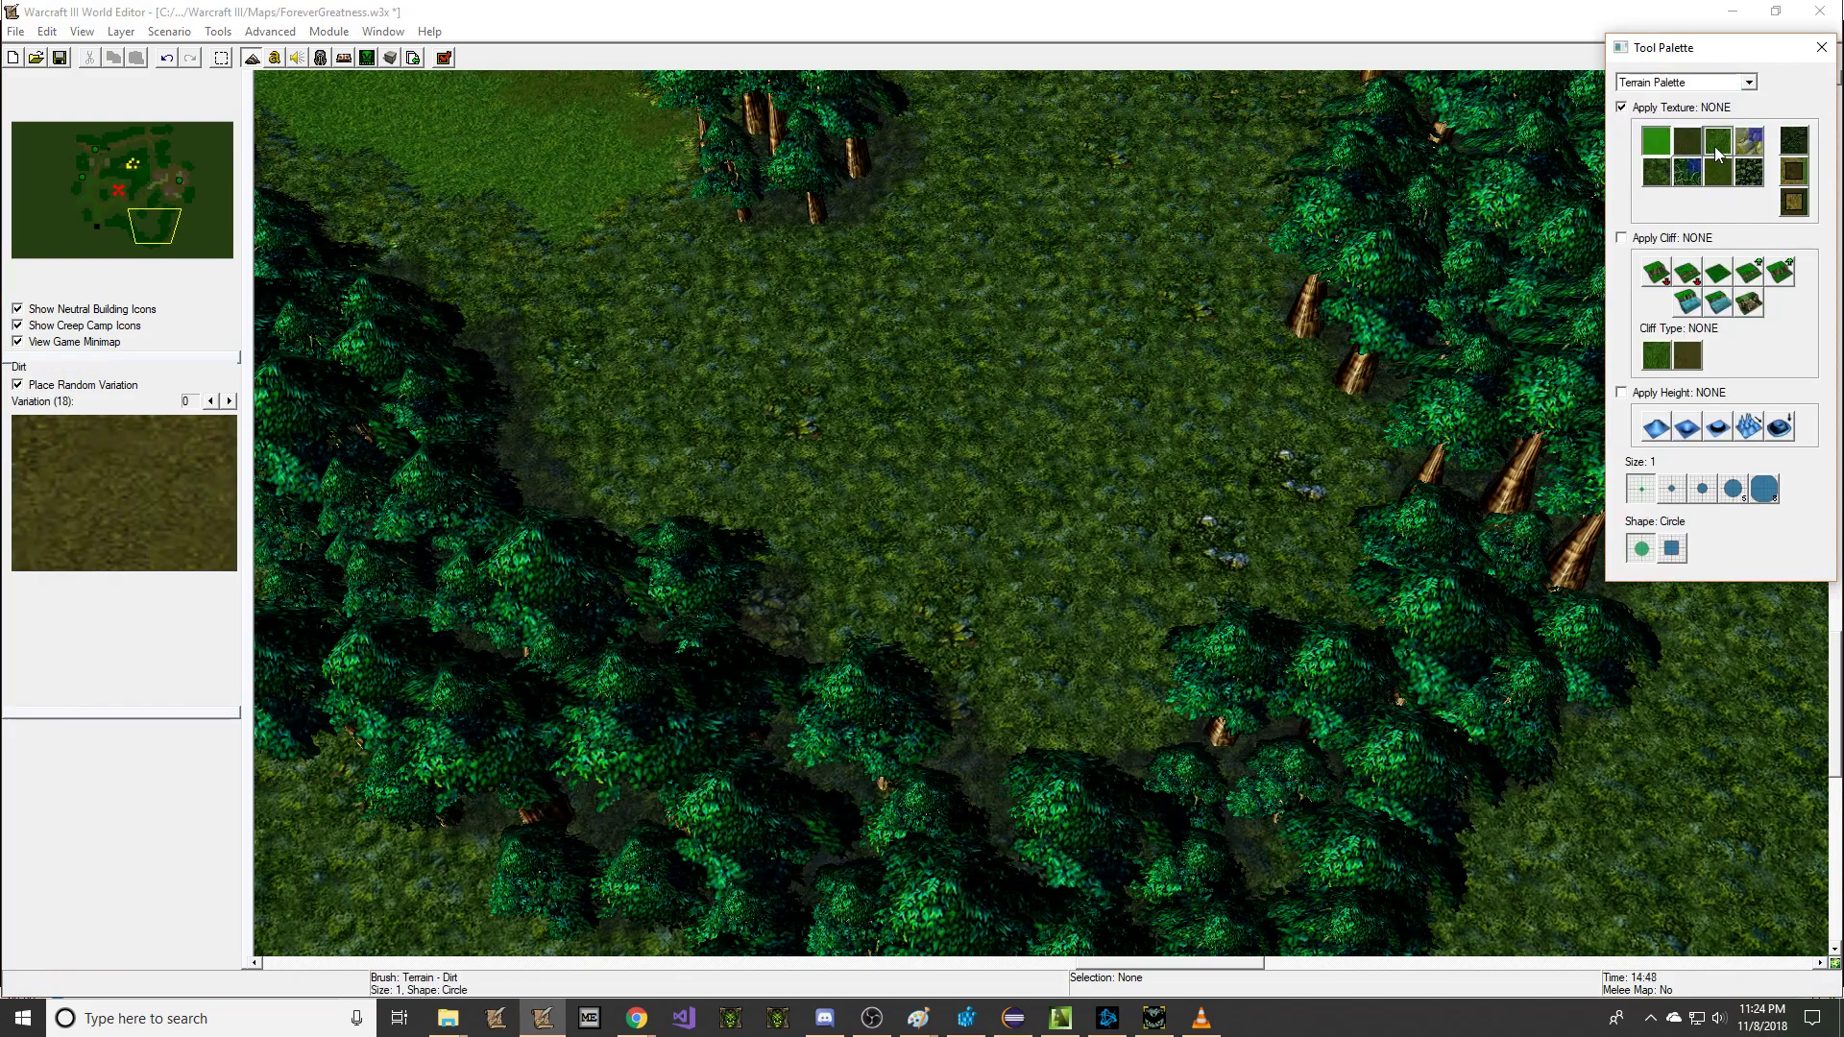
{"action": "left_click", "coordinate": [1673, 489]}
{"action": "mouse_move", "coordinate": [1063, 348]}
{"action": "left_mouse_down"}
{"action": "mouse_move", "coordinate": [905, 325]}
{"action": "mouse_move", "coordinate": [770, 413]}
{"action": "left_mouse_up"}
{"action": "right_click_drag", "start_coordinate": [647, 307], "coordinate": [683, 233]}
Step: Paint Grassy Dirt with brush size 1 along the northern edge of the new grass patch
{"action": "left_click", "coordinate": [1642, 489]}
{"action": "left_click", "coordinate": [1718, 172]}
{"action": "mouse_move", "coordinate": [1302, 394]}
{"action": "left_mouse_down"}
{"action": "mouse_move", "coordinate": [1074, 363]}
{"action": "mouse_move", "coordinate": [711, 377]}
{"action": "mouse_move", "coordinate": [660, 353]}
{"action": "left_mouse_up"}
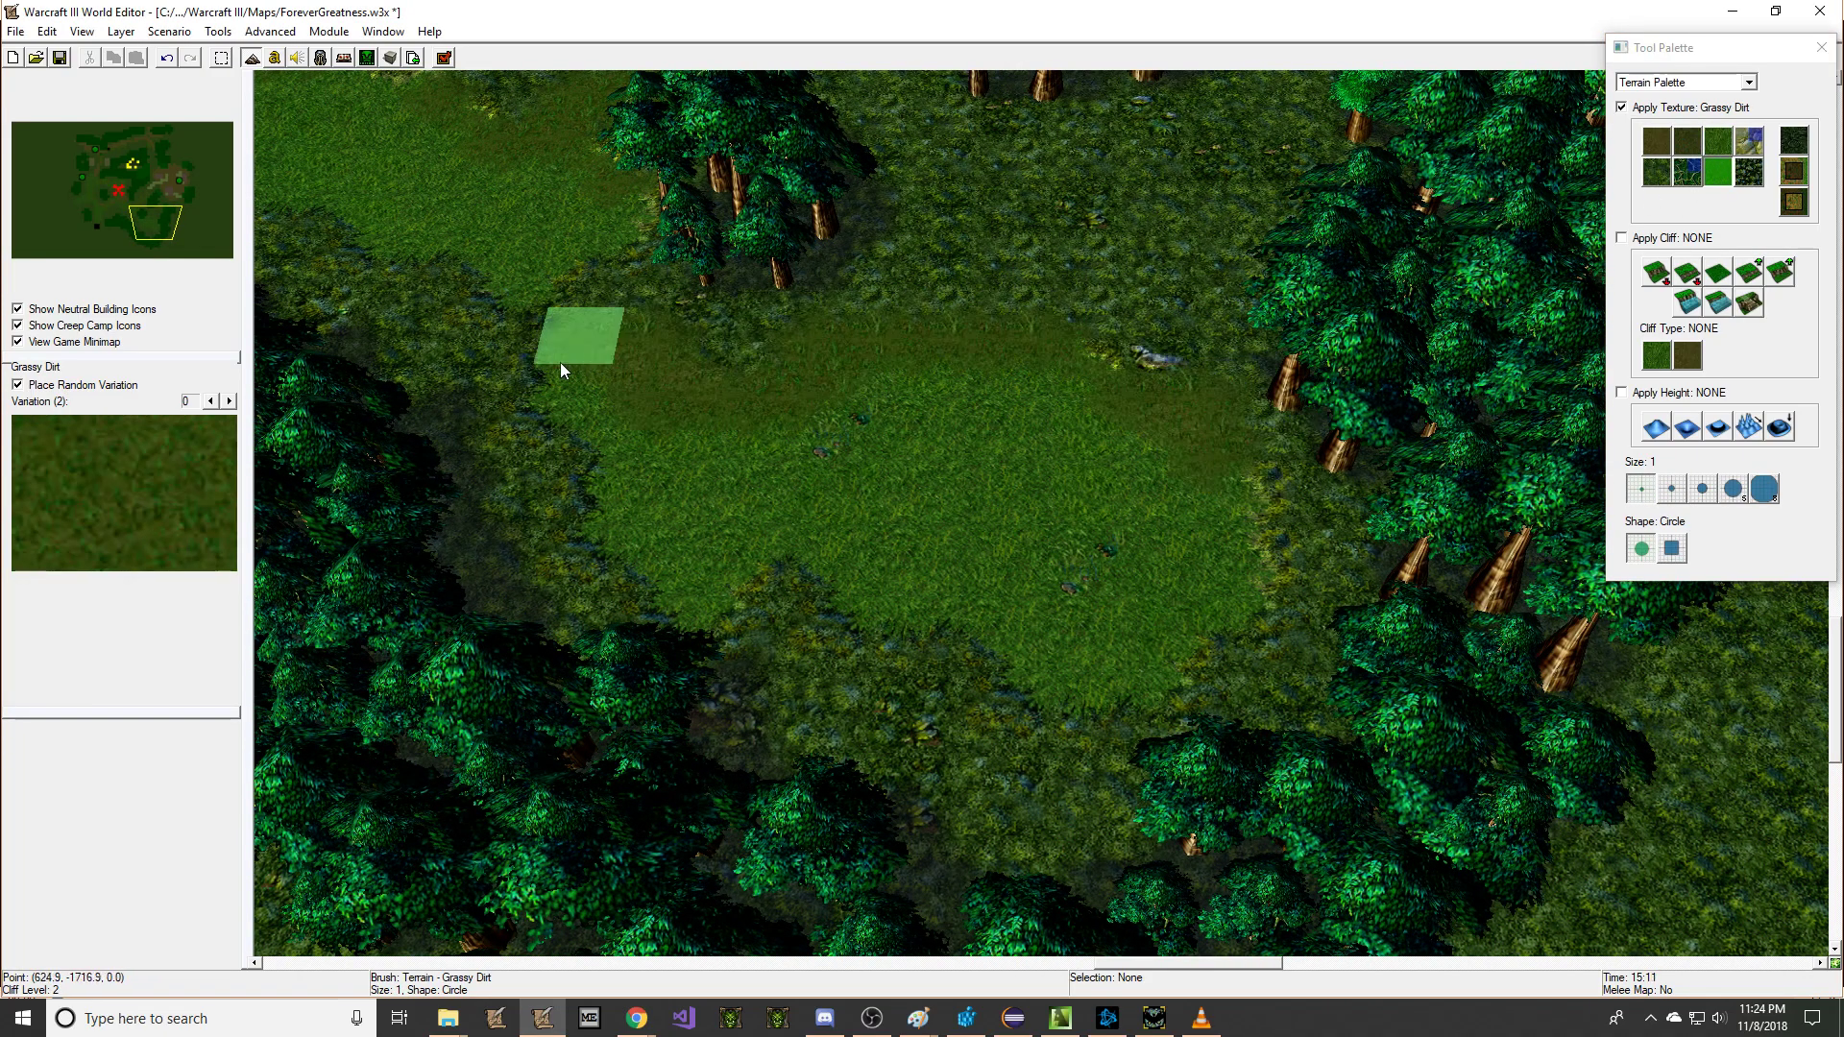
Step: Extend the Grassy Dirt into the gap between the northern trees and southward across the grass patch as a path
{"action": "right_click_drag", "start_coordinate": [601, 288], "coordinate": [815, 379]}
{"action": "right_click_drag", "start_coordinate": [1172, 326], "coordinate": [989, 413]}
{"action": "left_click_drag", "start_coordinate": [1027, 402], "coordinate": [1194, 309]}
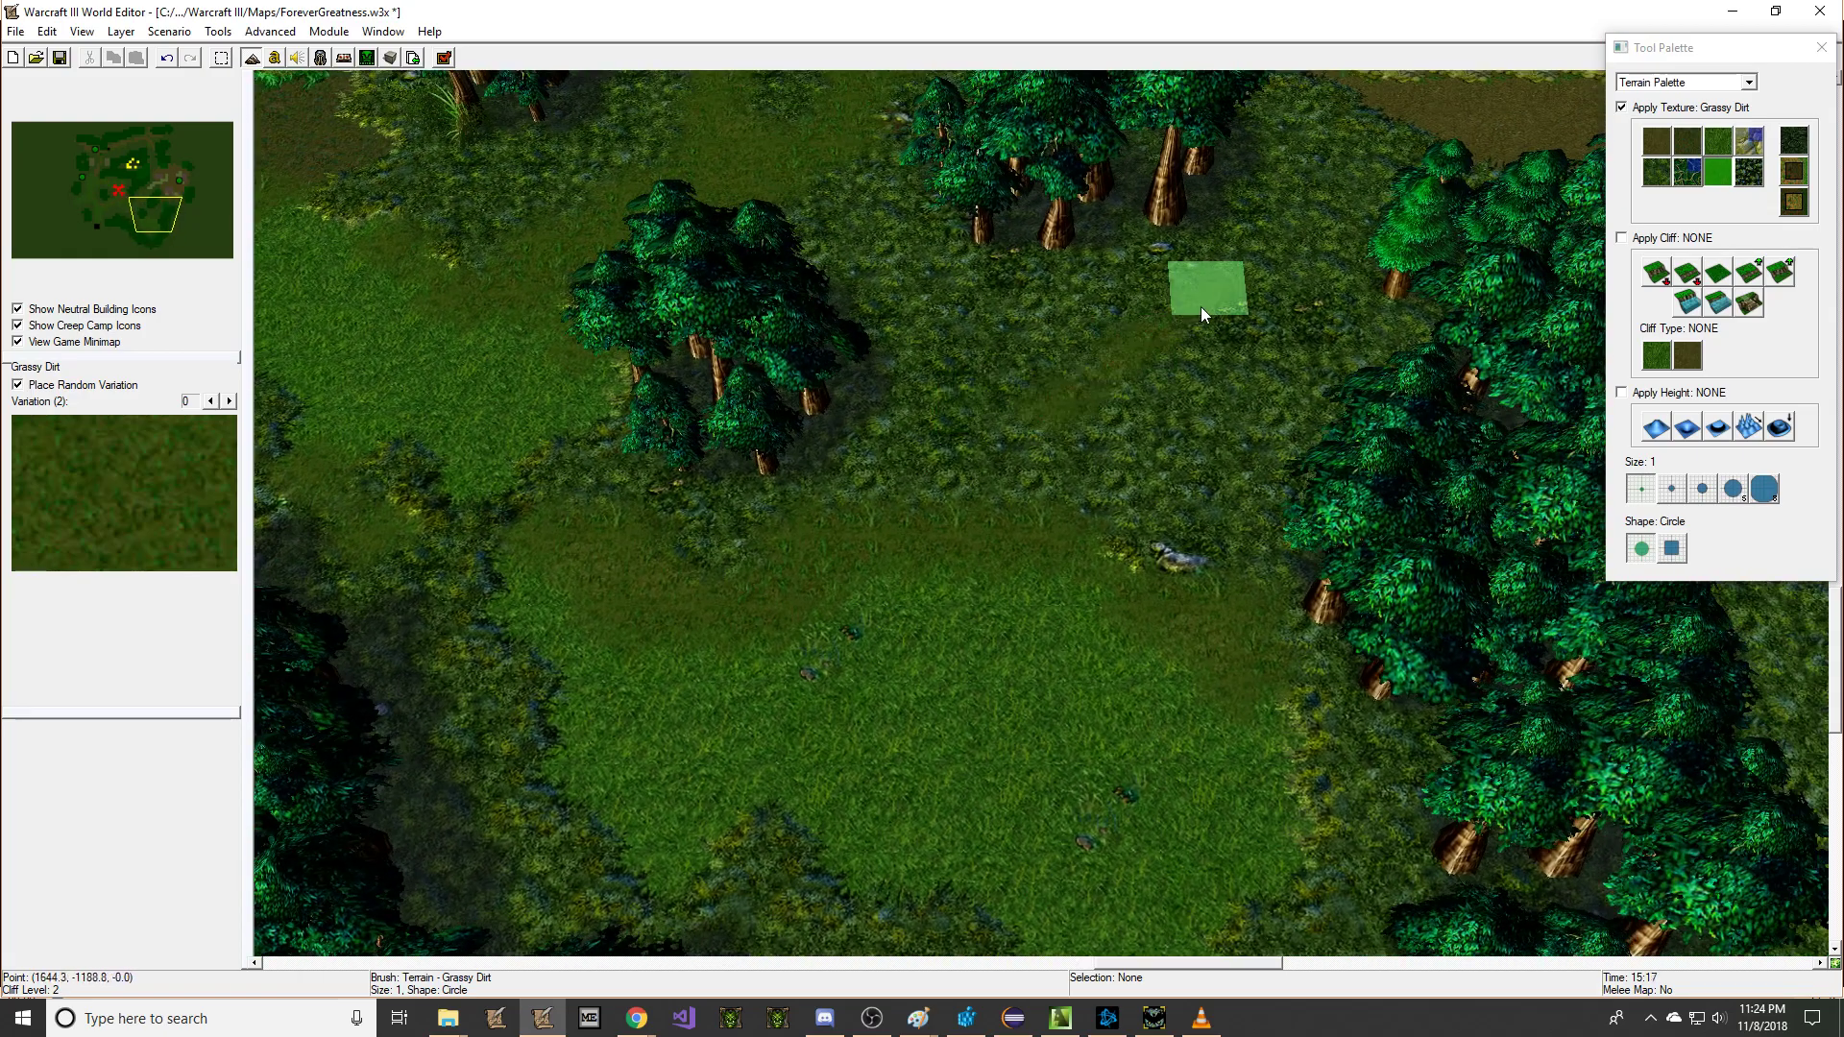
{"action": "right_click_drag", "start_coordinate": [1249, 206], "coordinate": [1220, 329]}
{"action": "mouse_move", "coordinate": [1220, 328]}
{"action": "left_mouse_down"}
{"action": "mouse_move", "coordinate": [1228, 292]}
{"action": "mouse_move", "coordinate": [1150, 346]}
{"action": "left_mouse_up"}
{"action": "mouse_move", "coordinate": [834, 384]}
{"action": "left_mouse_down"}
{"action": "mouse_move", "coordinate": [905, 405]}
{"action": "mouse_move", "coordinate": [961, 456]}
{"action": "left_mouse_up"}
{"action": "right_click_drag", "start_coordinate": [1072, 520], "coordinate": [1091, 414]}
{"action": "left_click_drag", "start_coordinate": [1092, 413], "coordinate": [1139, 538]}
{"action": "right_click_drag", "start_coordinate": [1139, 538], "coordinate": [1173, 396]}
{"action": "left_click_drag", "start_coordinate": [1132, 471], "coordinate": [936, 724]}
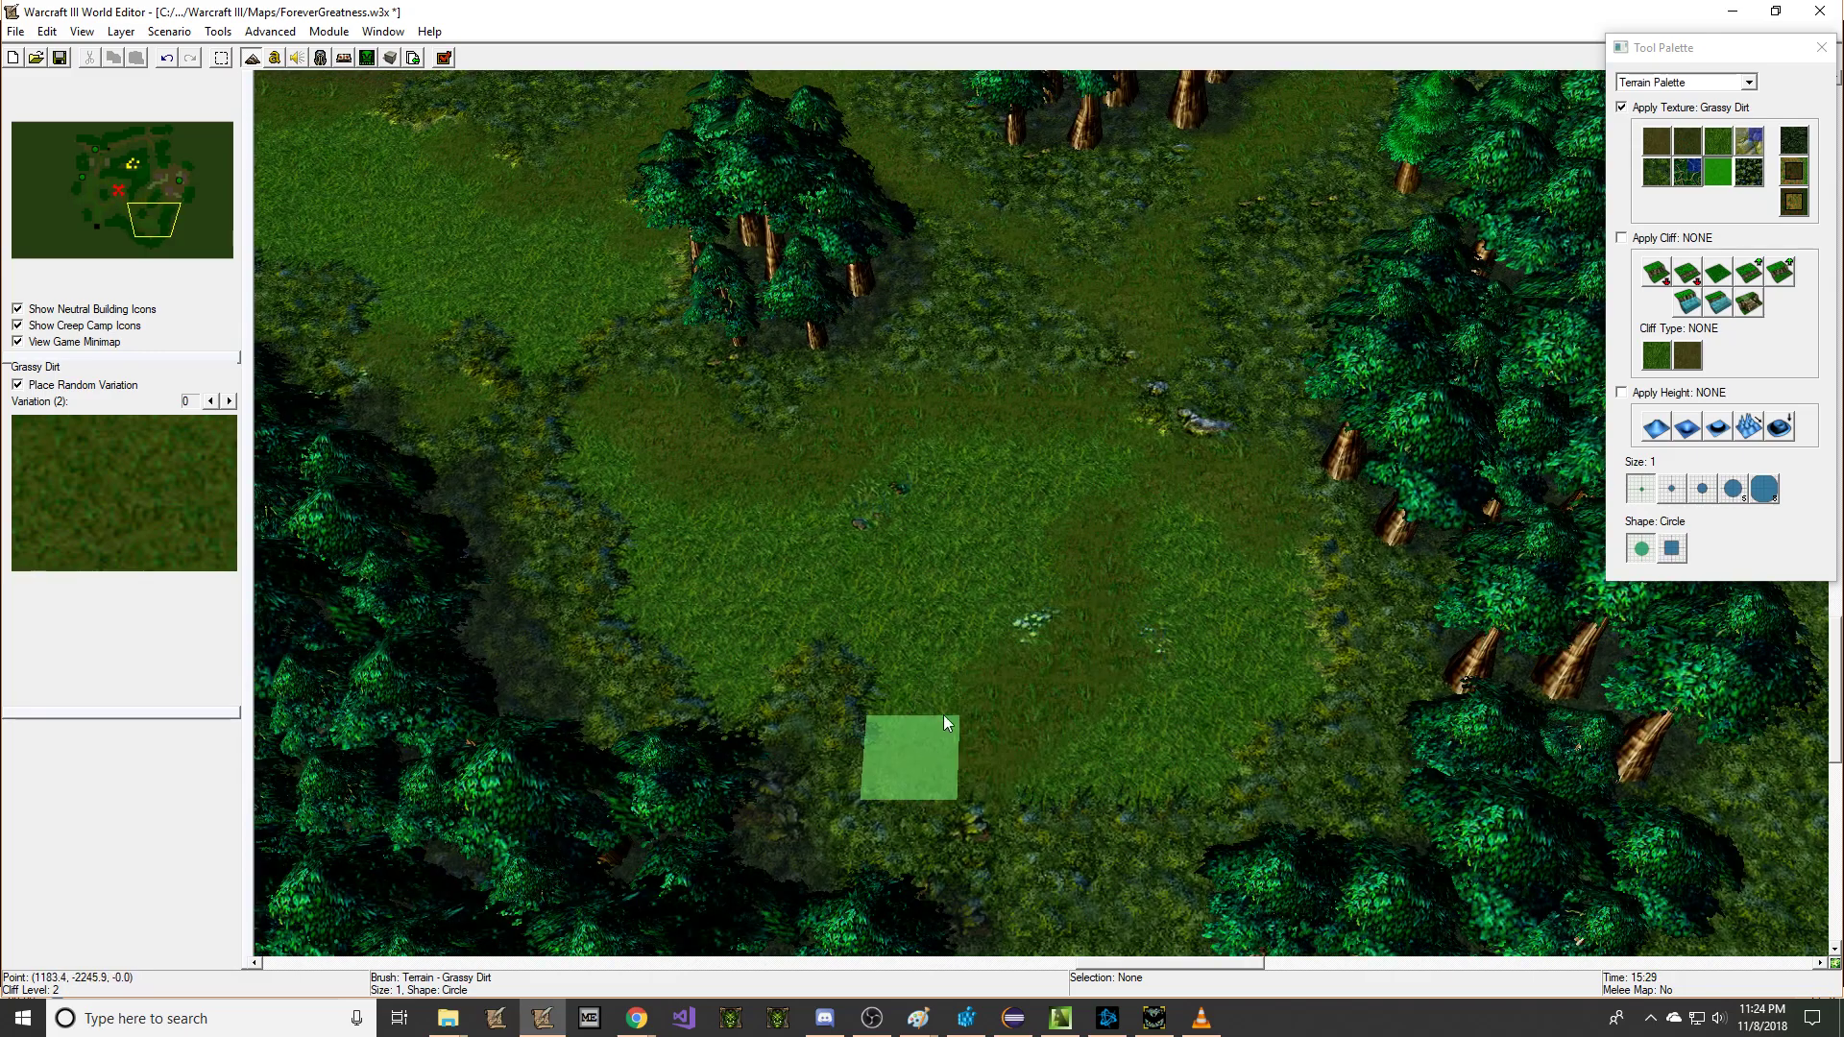
{"action": "right_click_drag", "start_coordinate": [1062, 456], "coordinate": [1103, 315]}
Step: Search the Object Editor's destructibles for "canopy" and duplicate the Ashenvale Canopy Tree as a custom destructible
{"action": "left_click", "coordinate": [322, 58]}
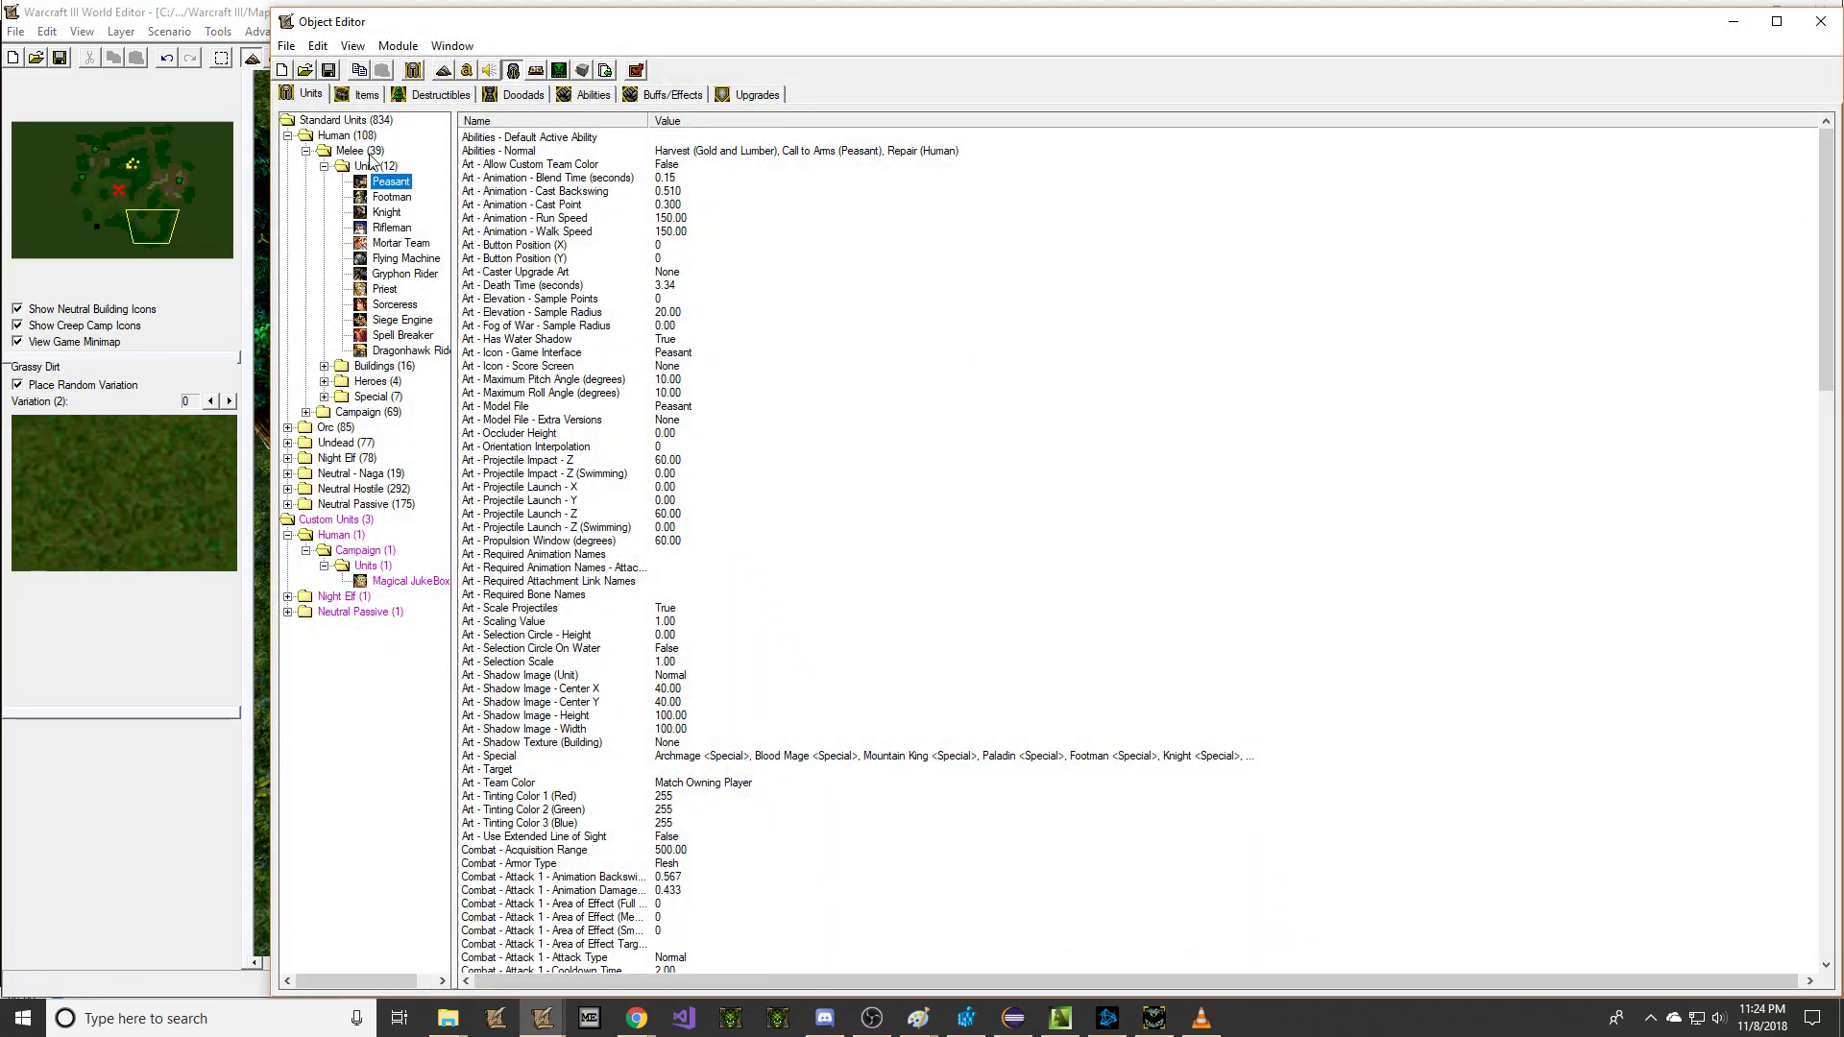
{"action": "left_click", "coordinate": [442, 95]}
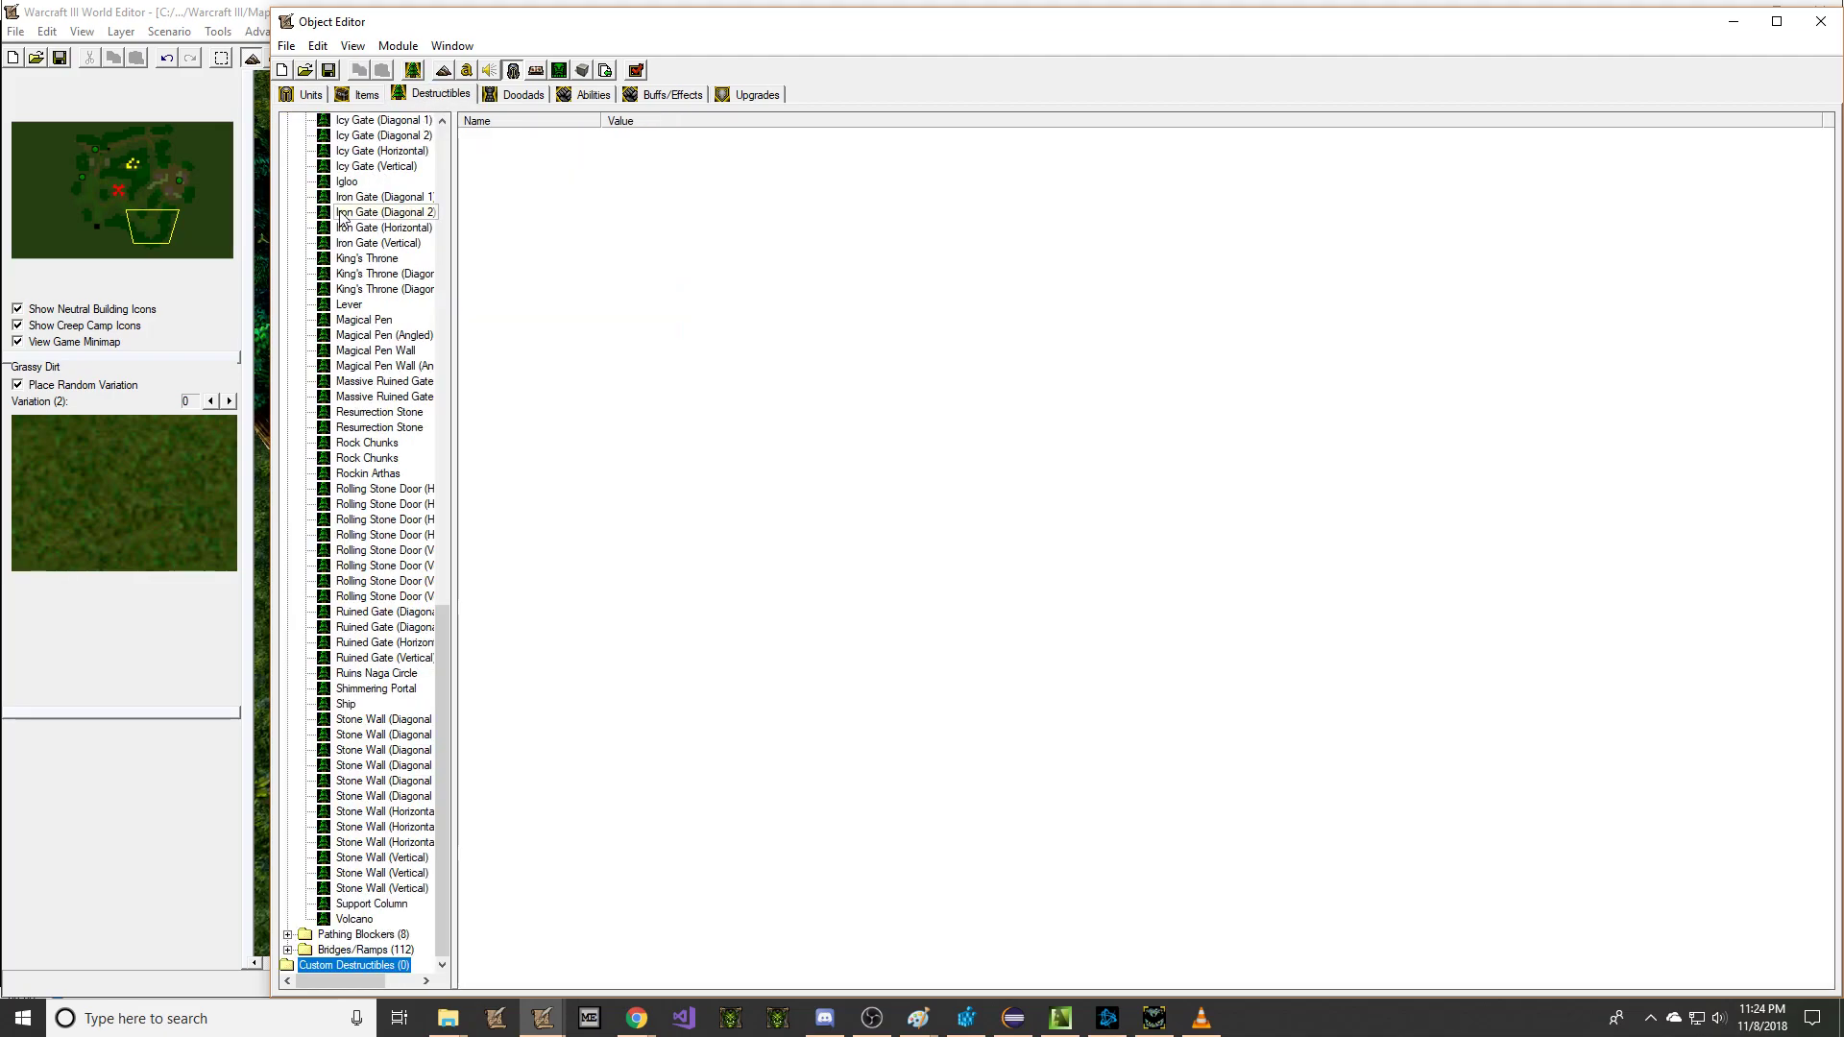
{"action": "left_click", "coordinate": [380, 197]}
{"action": "scroll", "coordinate": [377, 234], "scroll_direction": "up", "scroll_amount": 9}
{"action": "scroll", "coordinate": [377, 233], "scroll_direction": "up", "scroll_amount": 5}
{"action": "key", "text": "ctrl+f"}
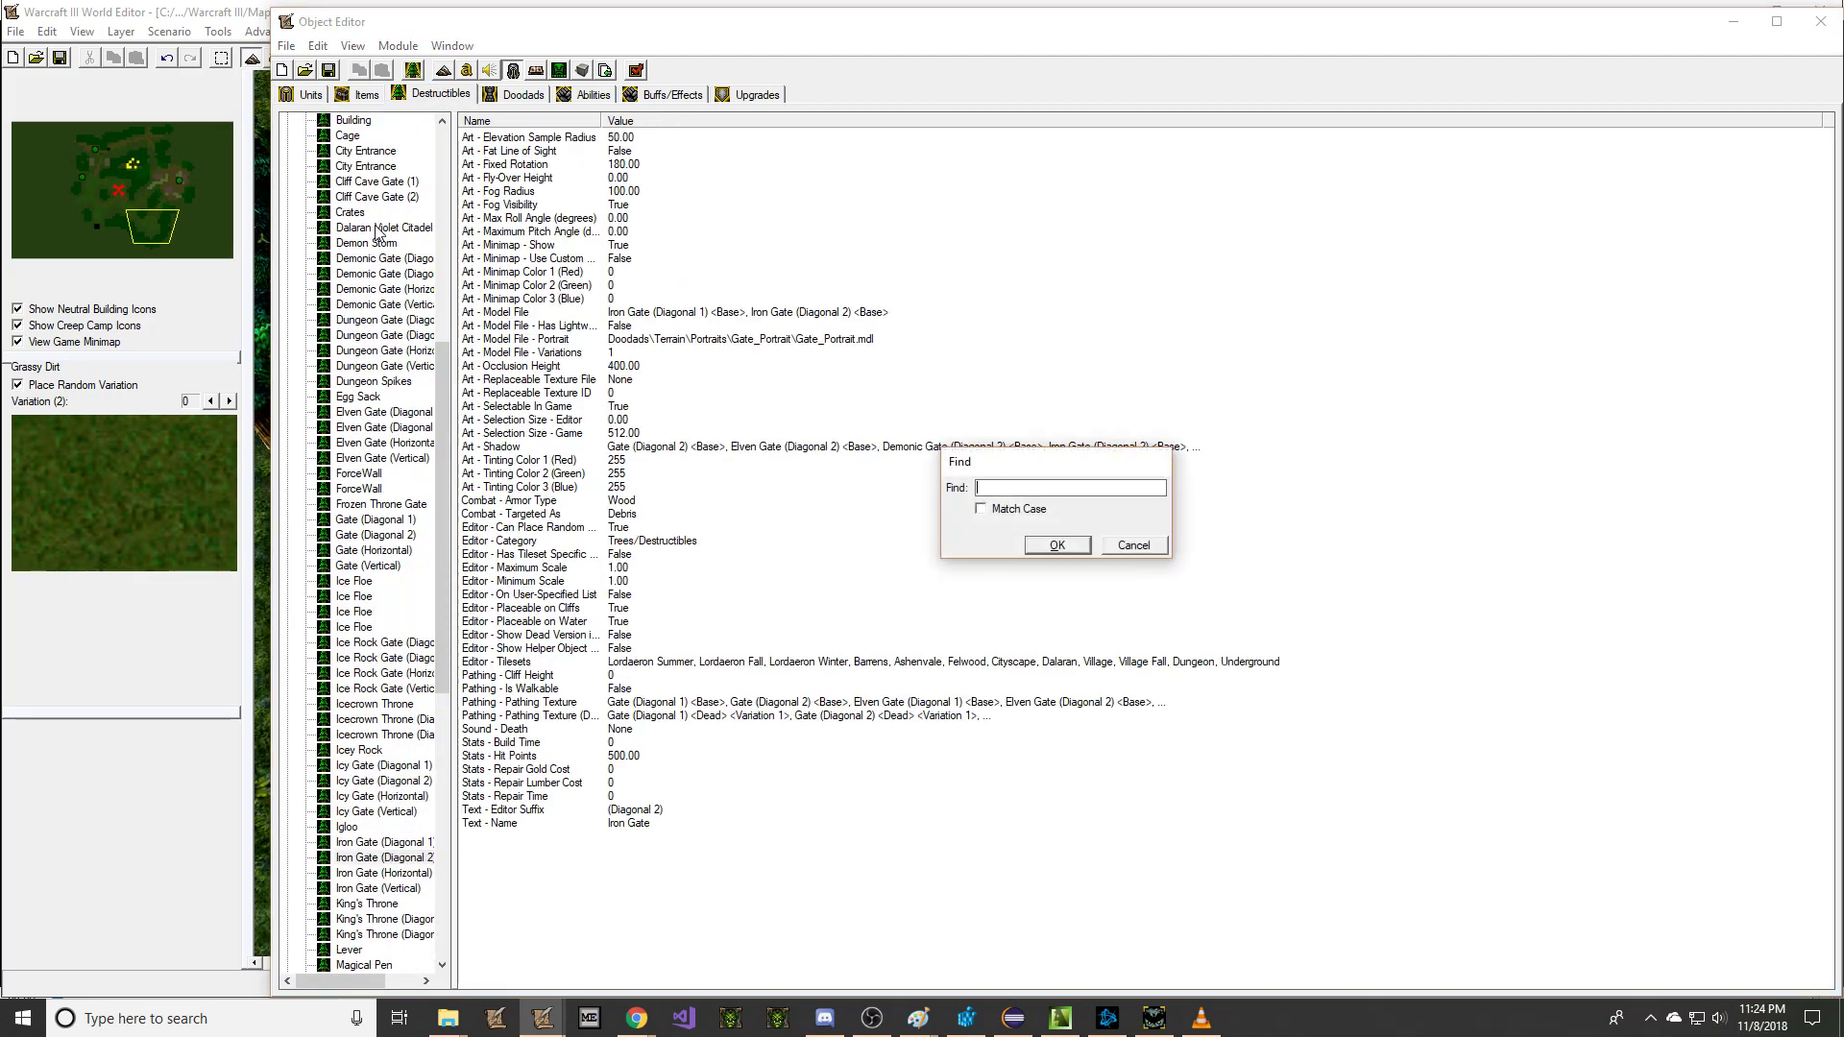
{"action": "type", "text": "canopy"}
{"action": "key", "text": "Return"}
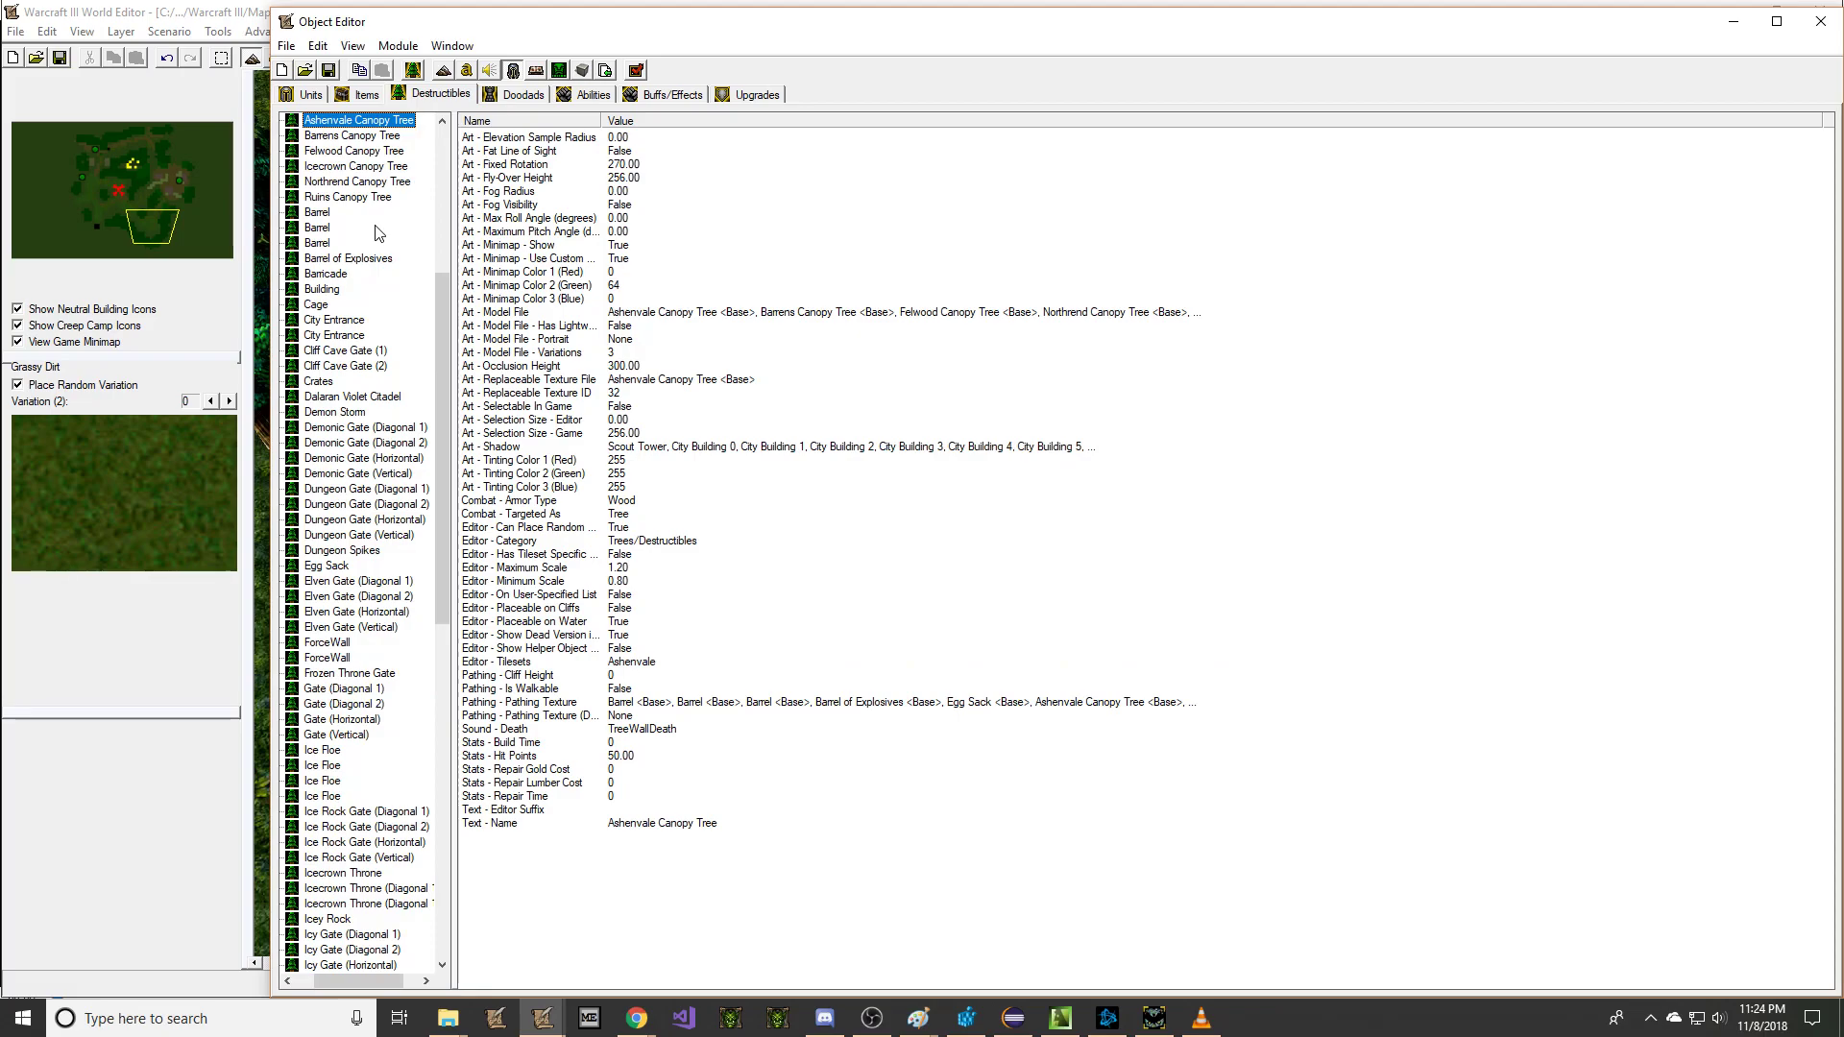
{"action": "key", "text": "ctrl+c"}
{"action": "key", "text": "ctrl+v"}
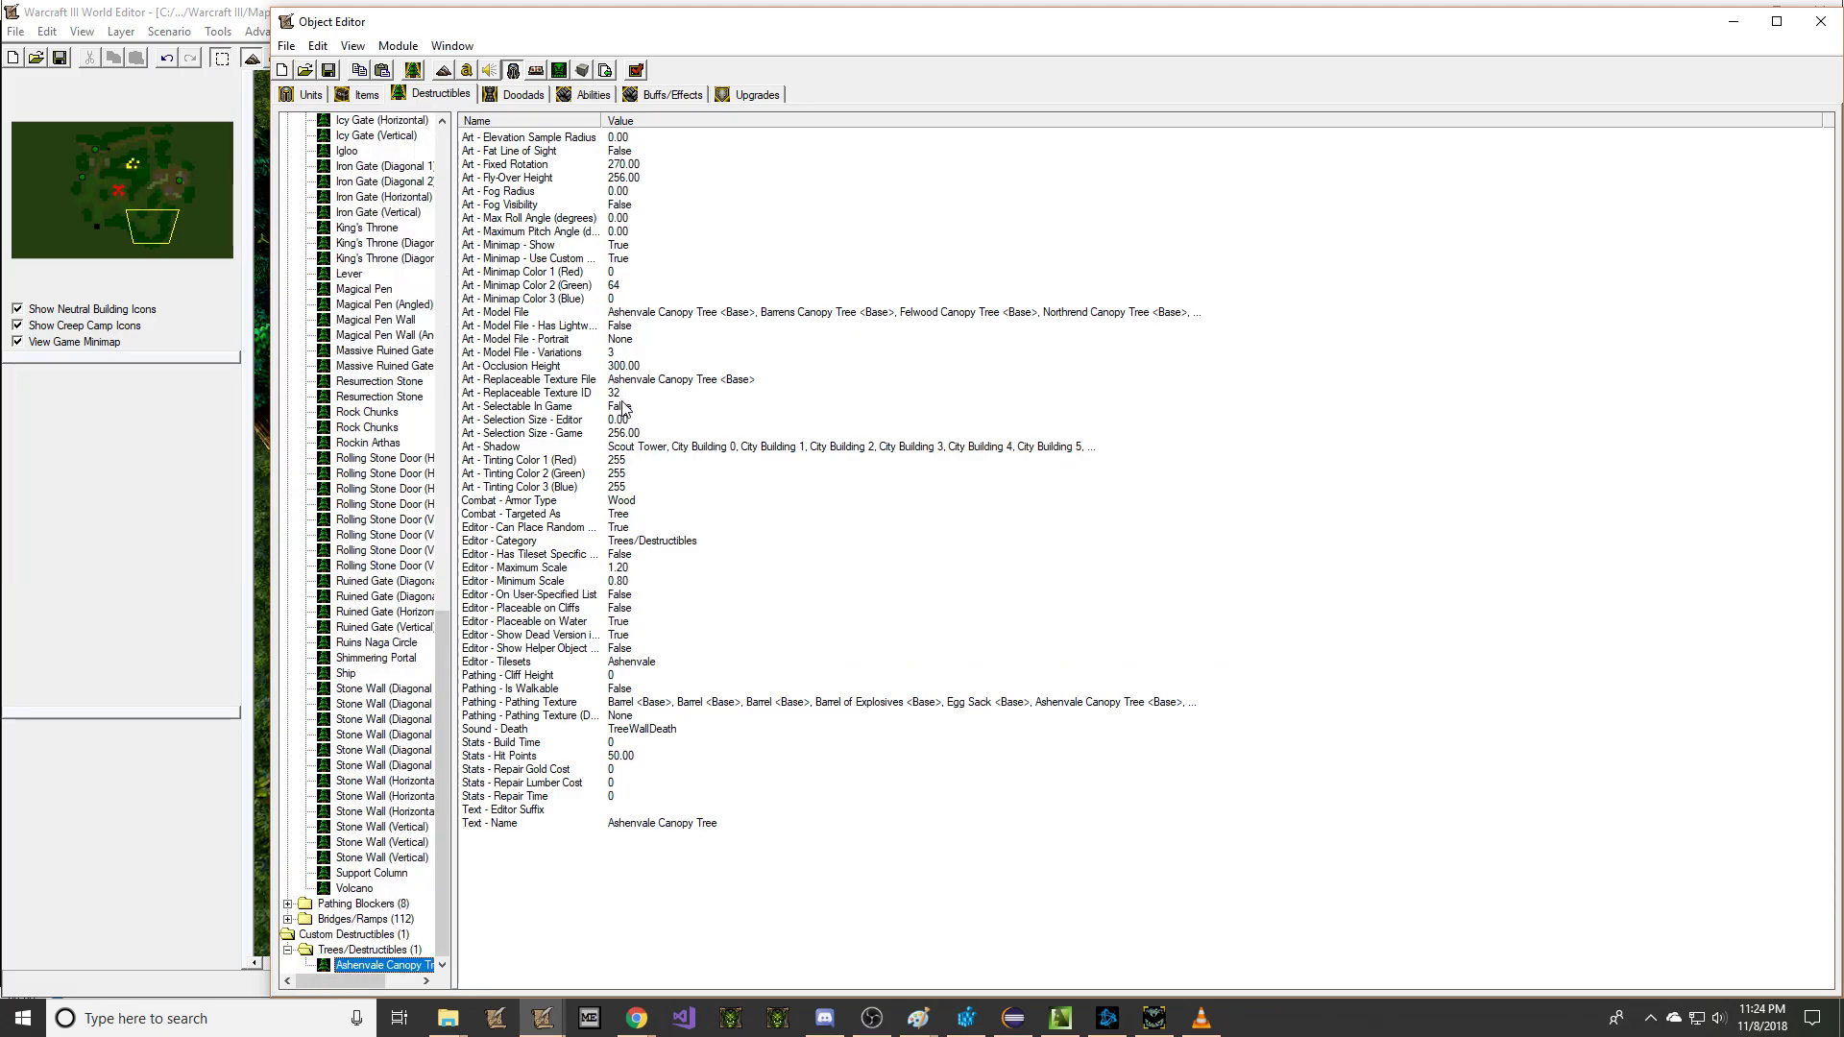
Step: Make the custom canopy tree selectable in game and rename it "Encloding Tree"
{"action": "double_click", "coordinate": [624, 408]}
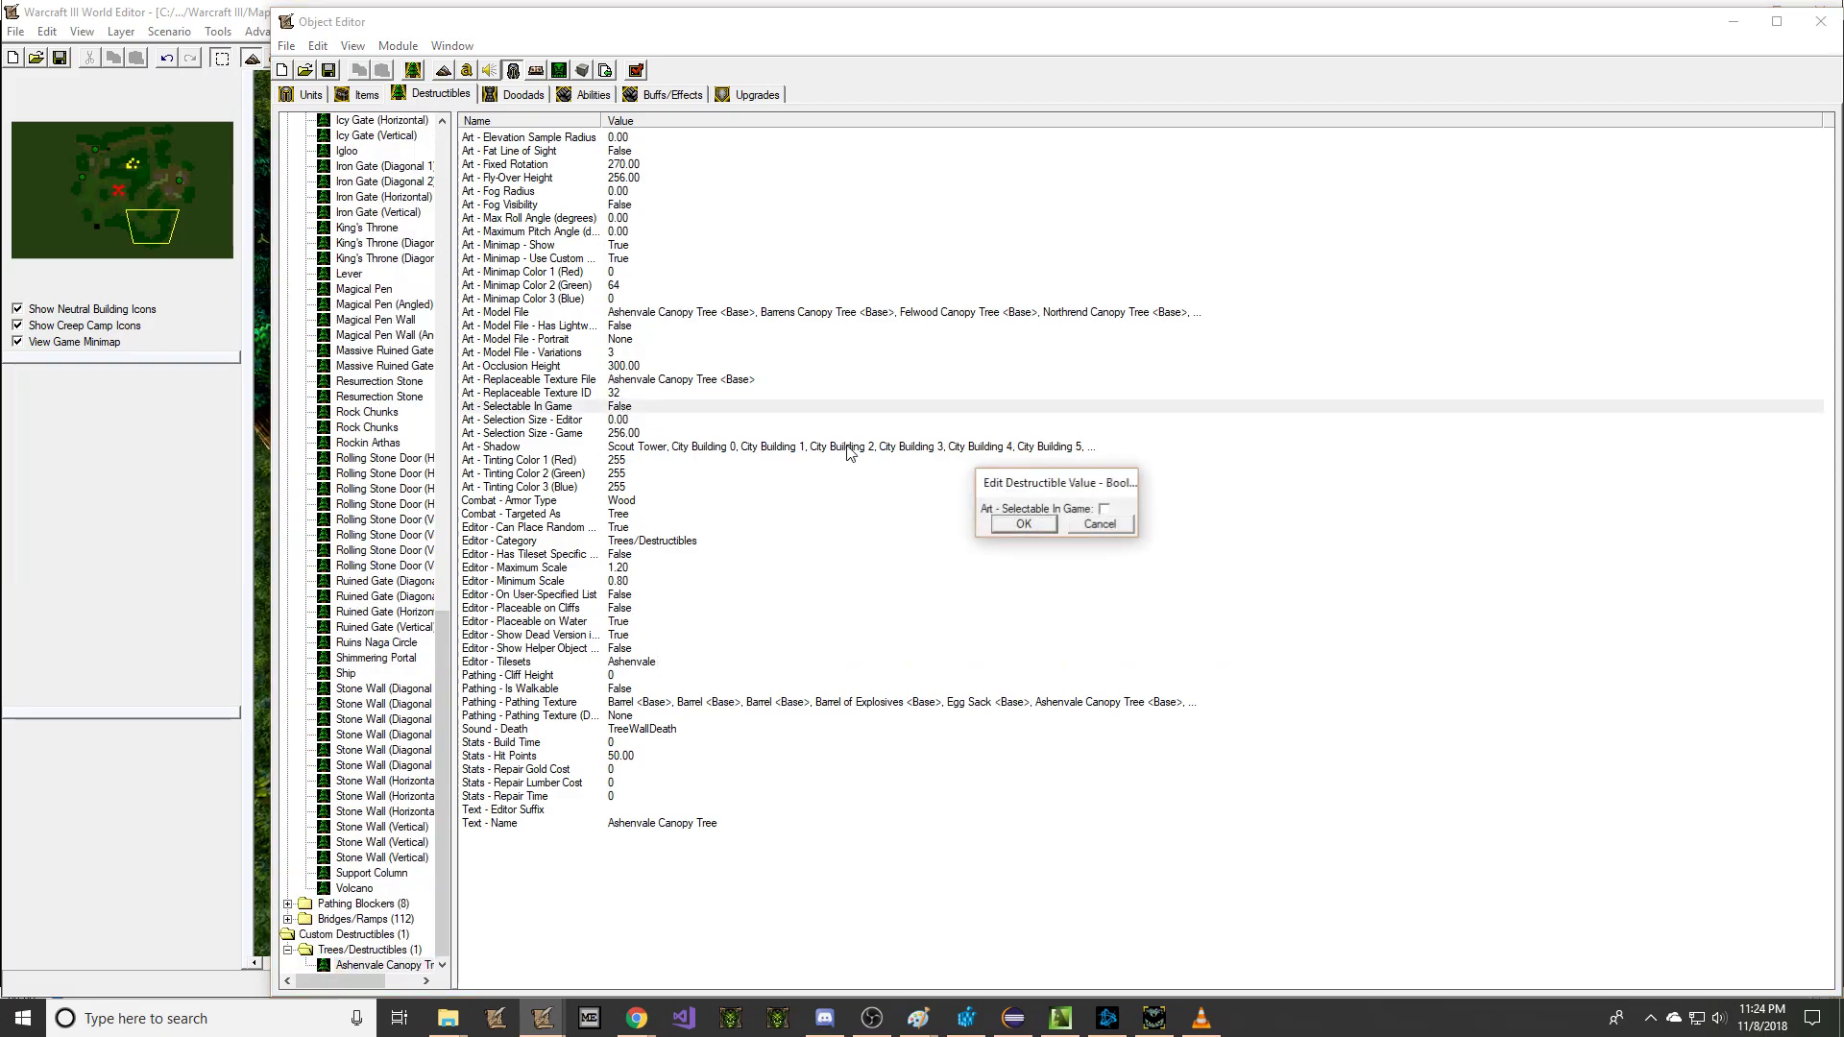
{"action": "left_click", "coordinate": [1052, 528]}
{"action": "double_click", "coordinate": [661, 823]}
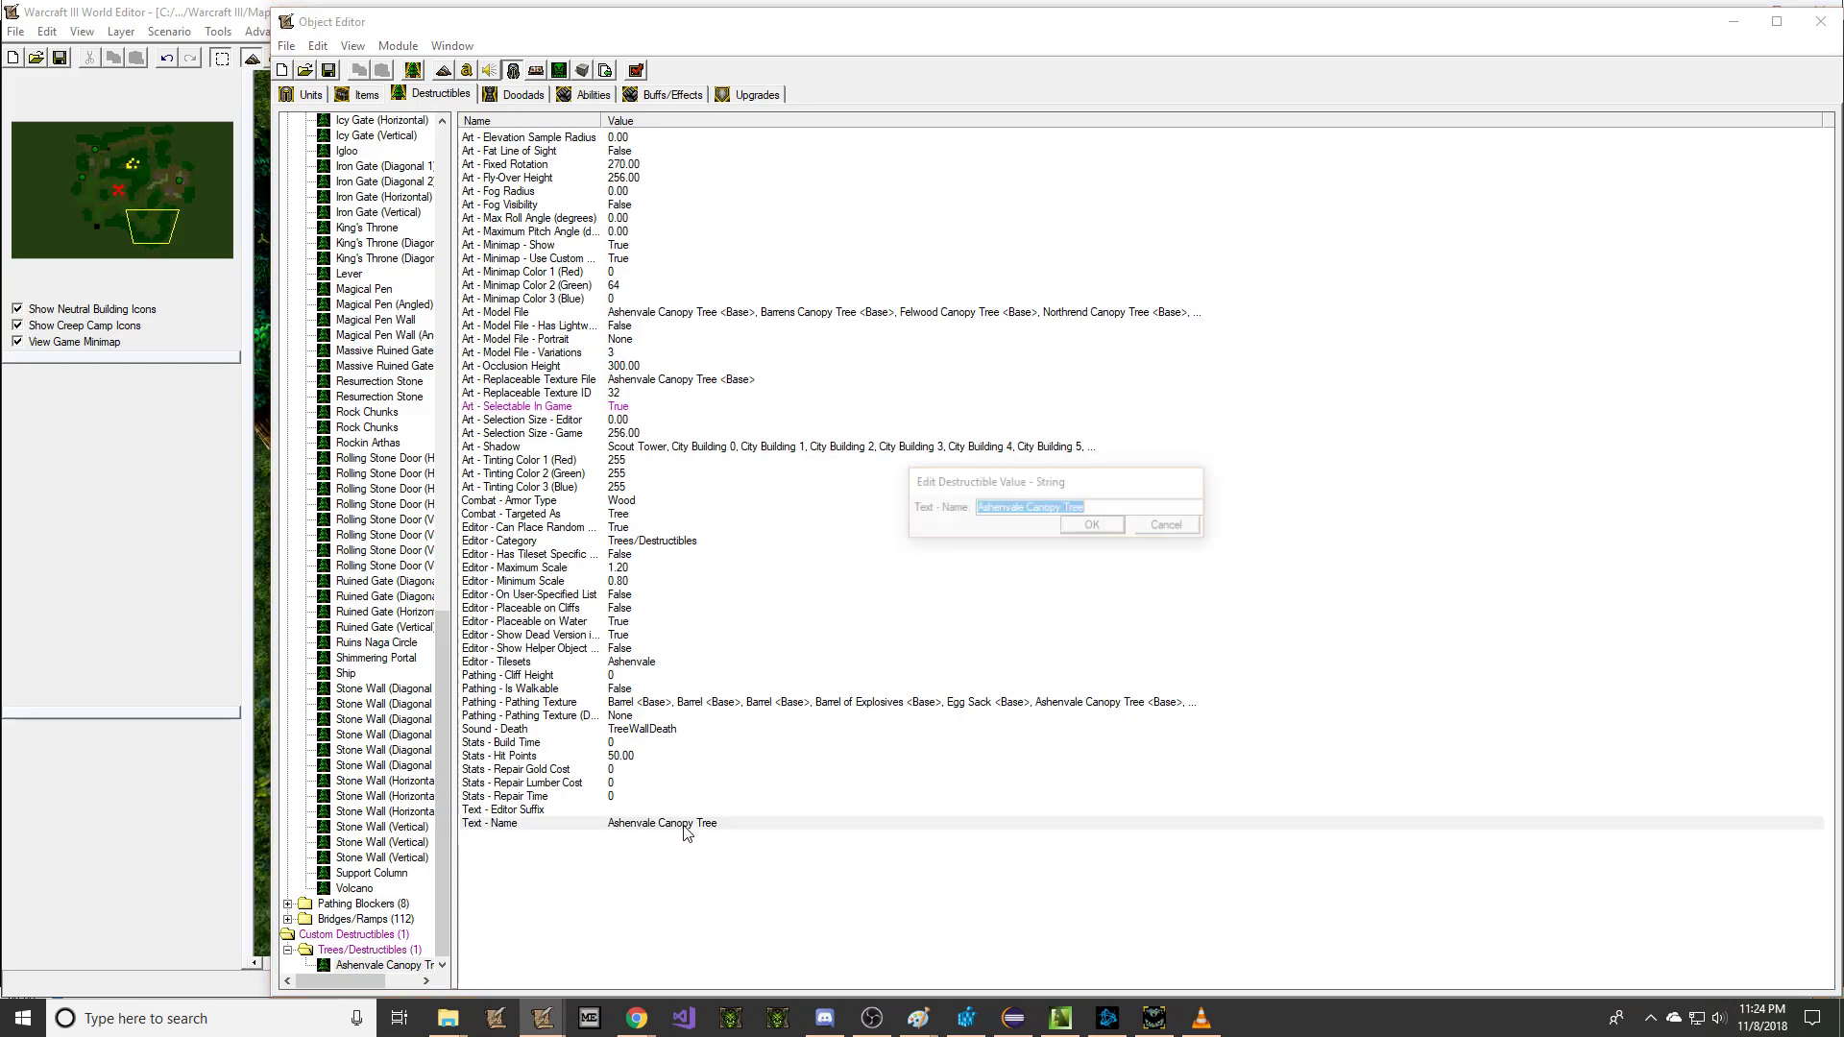
{"action": "type", "text": "Encloding"}
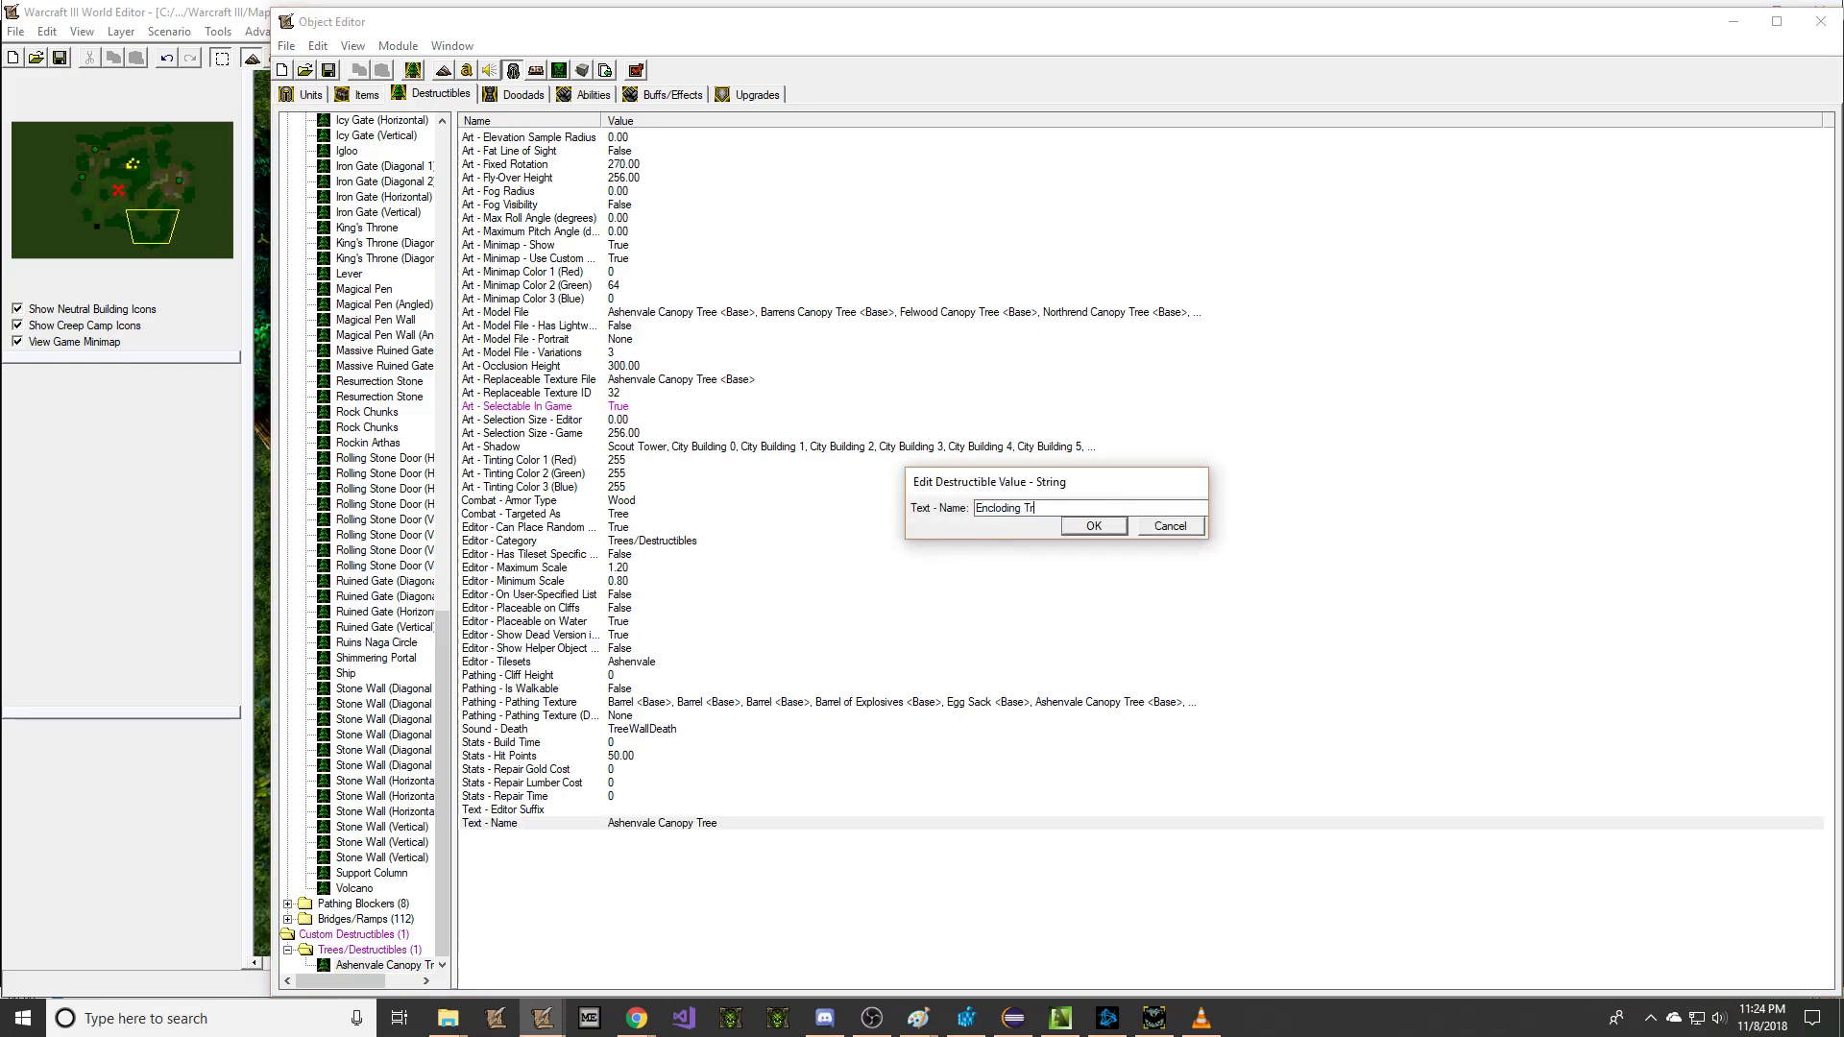
{"action": "key", "text": "Return"}
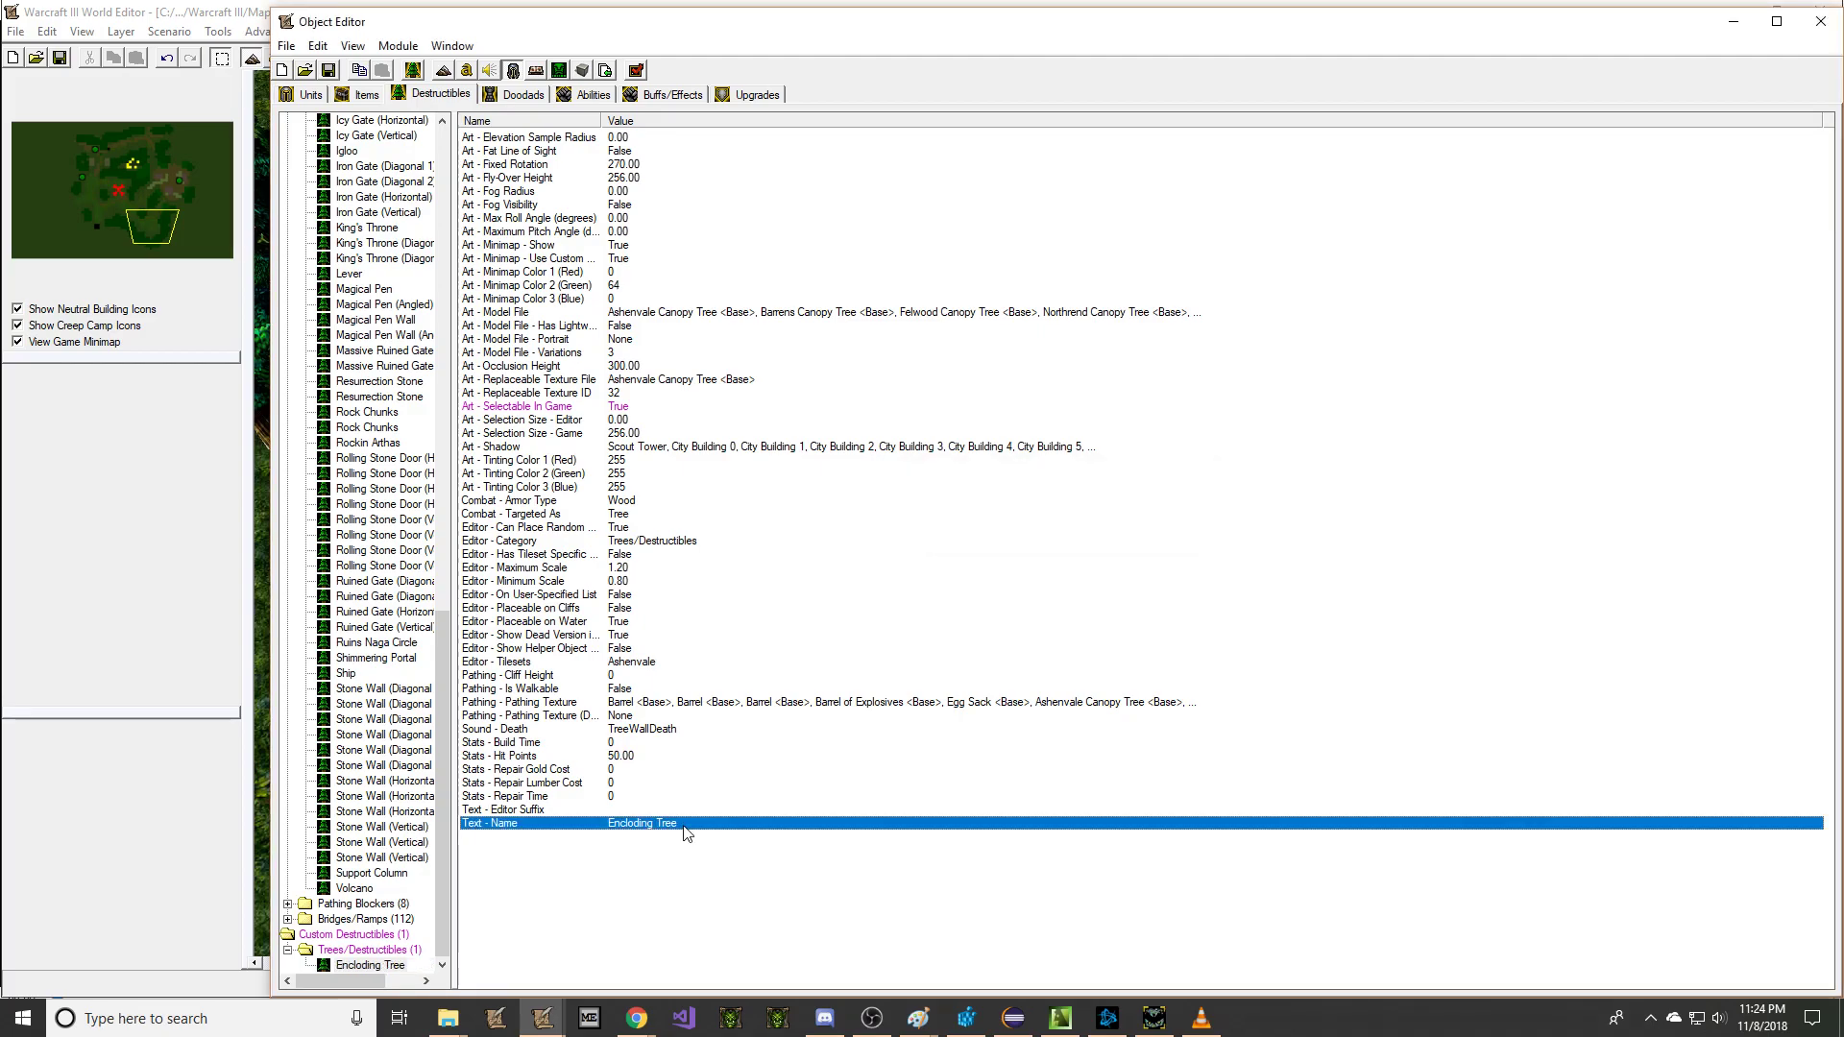
Step: Set the Encloding Tree's Tinting Color 3 (Blue) to 0
{"action": "left_click", "coordinate": [632, 461]}
{"action": "left_click", "coordinate": [629, 473]}
{"action": "left_click", "coordinate": [632, 462]}
{"action": "left_click", "coordinate": [633, 483]}
{"action": "double_click", "coordinate": [633, 487]}
{"action": "type", "text": "0"}
{"action": "key", "text": "Return"}
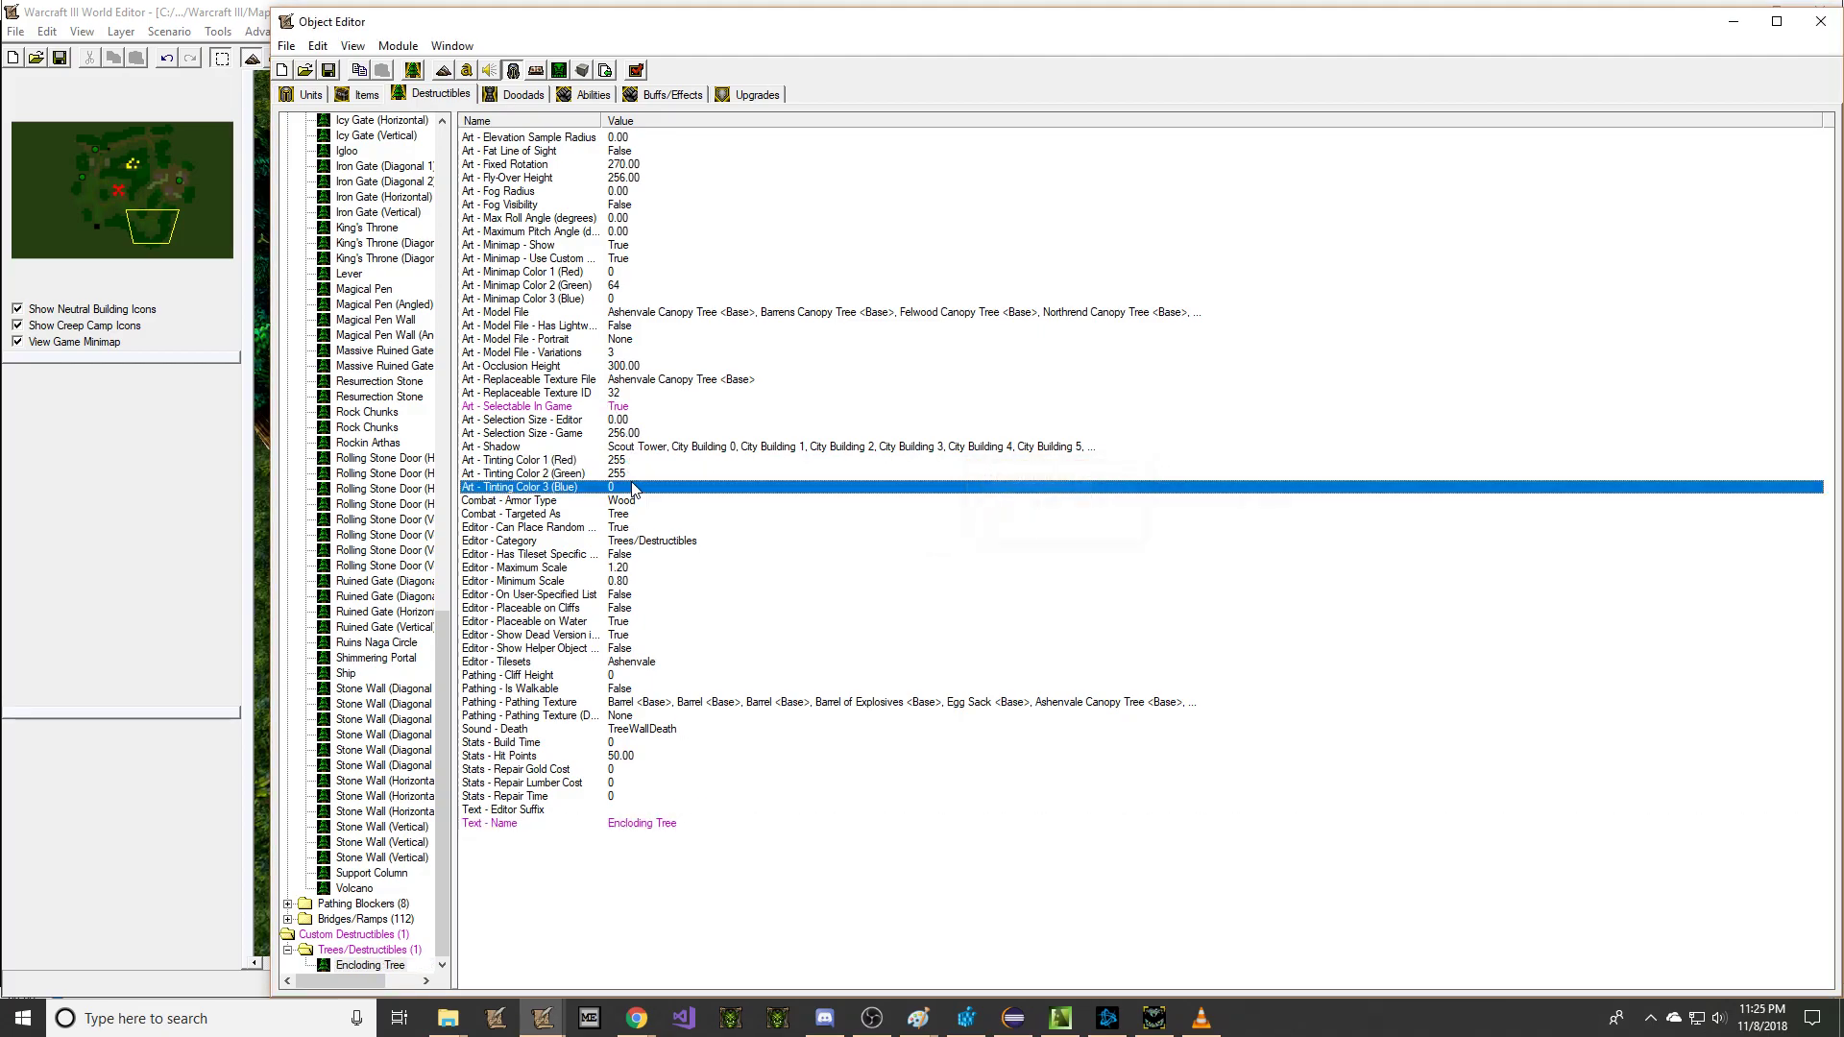
Step: Set the Encloding Tree's Maximum Scale and Minimum Scale both to 3
{"action": "double_click", "coordinate": [642, 569]}
{"action": "key", "text": "Return"}
{"action": "key", "text": "Down"}
{"action": "key", "text": "Return"}
{"action": "type", "text": "3"}
{"action": "key", "text": "Return"}
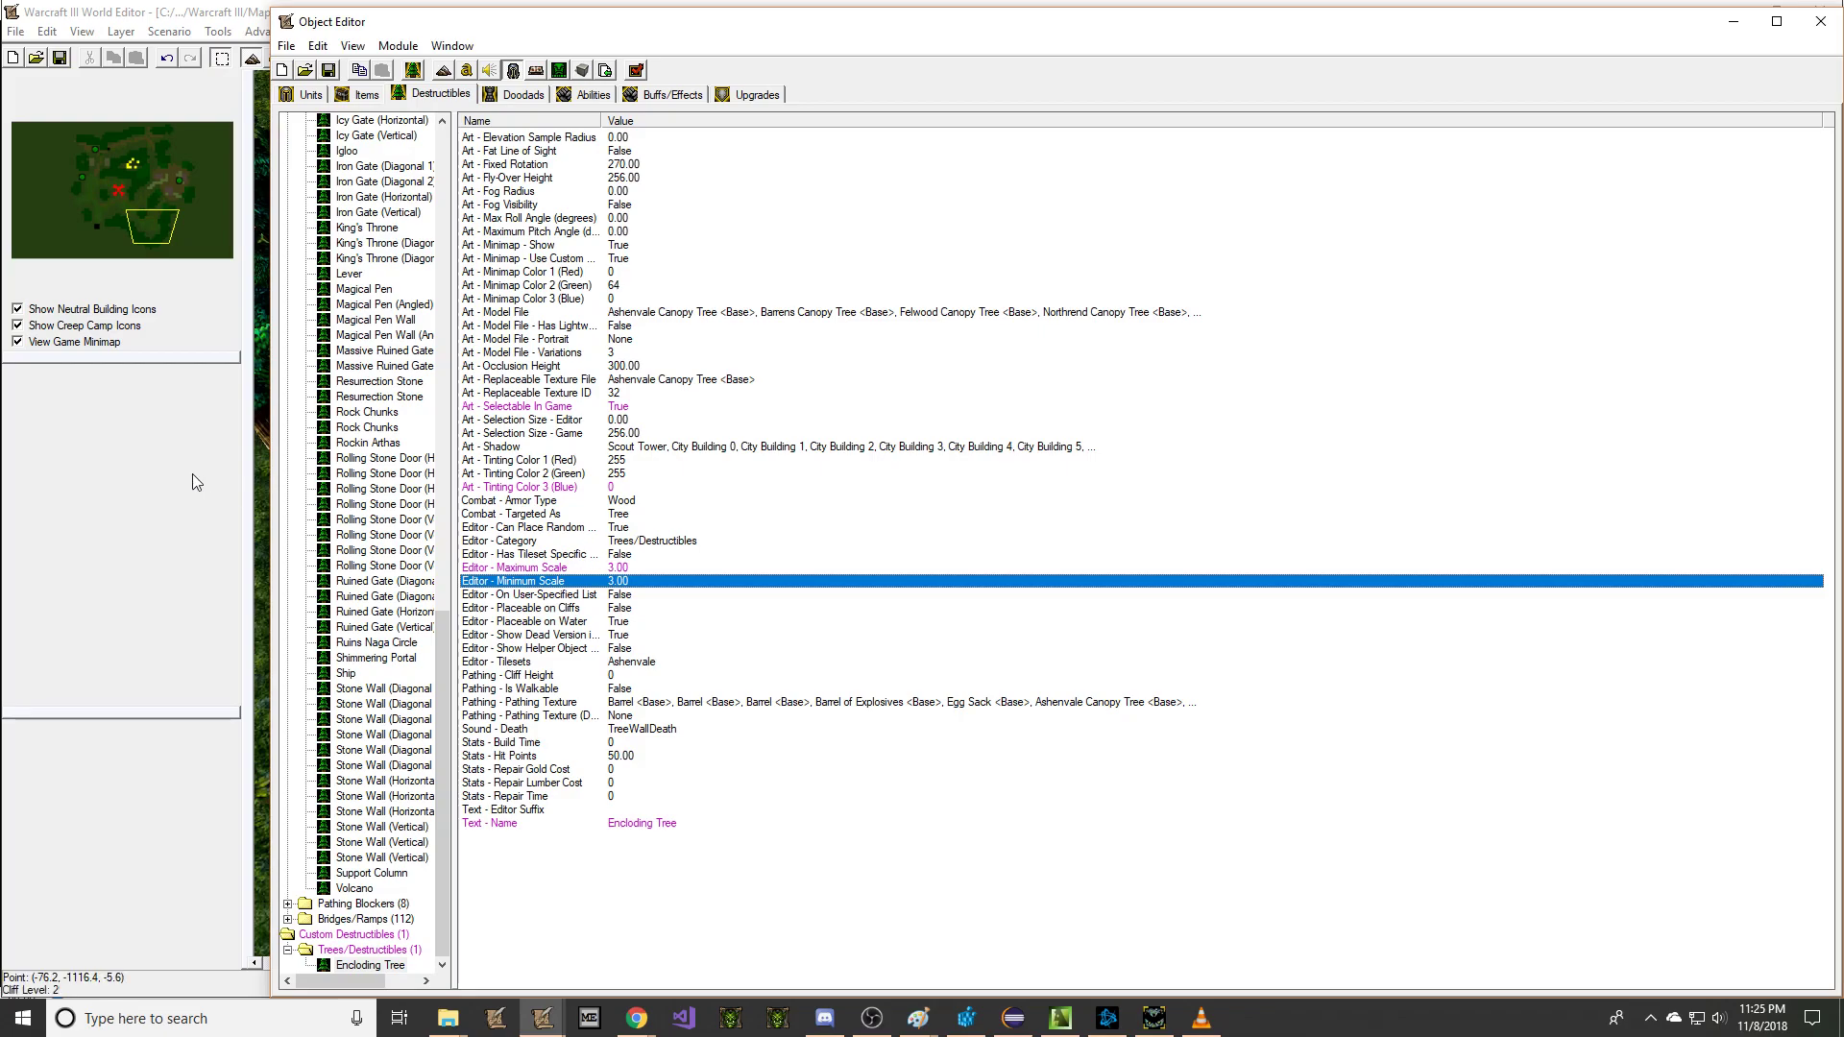
Step: Return to the map and place Encloding Trees from the Ashenvale Trees/Destructibles doodads on the grass clearing
{"action": "left_click", "coordinate": [121, 458]}
{"action": "left_click", "coordinate": [1690, 82]}
{"action": "left_click", "coordinate": [1686, 113]}
{"action": "left_click", "coordinate": [1691, 132]}
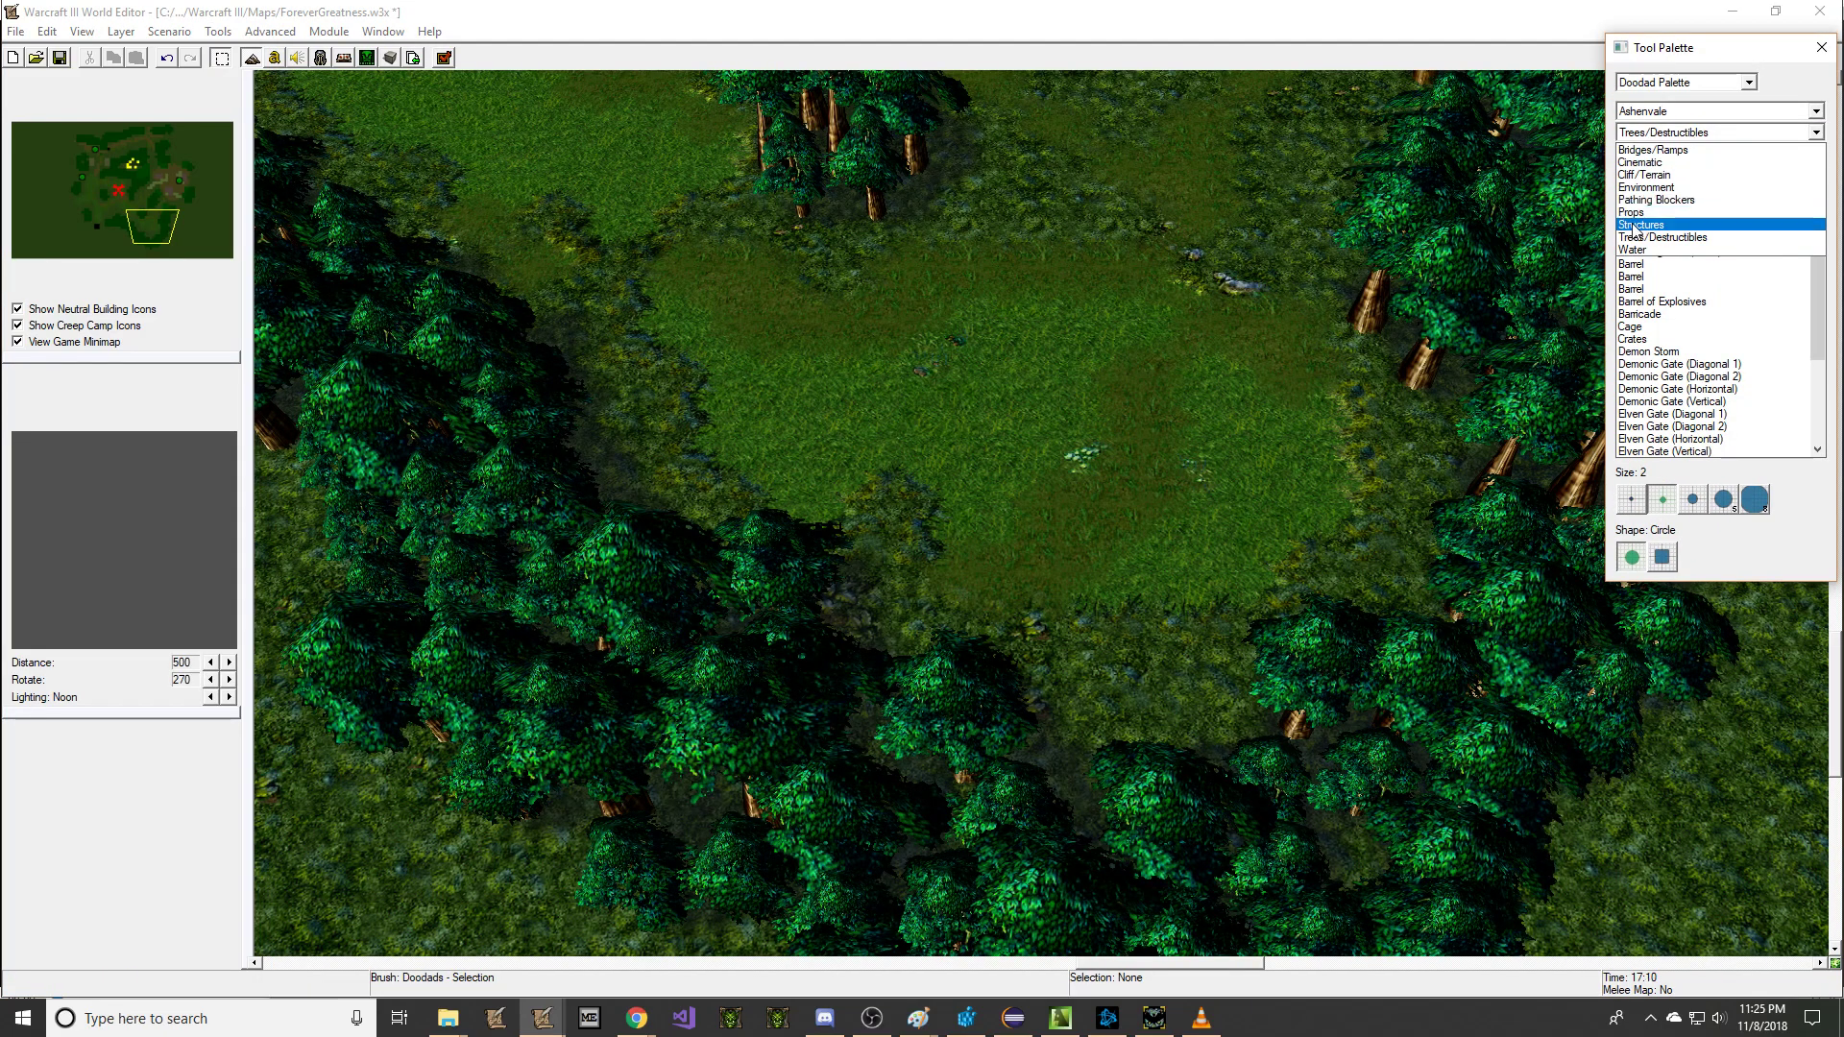
{"action": "left_click", "coordinate": [1676, 238]}
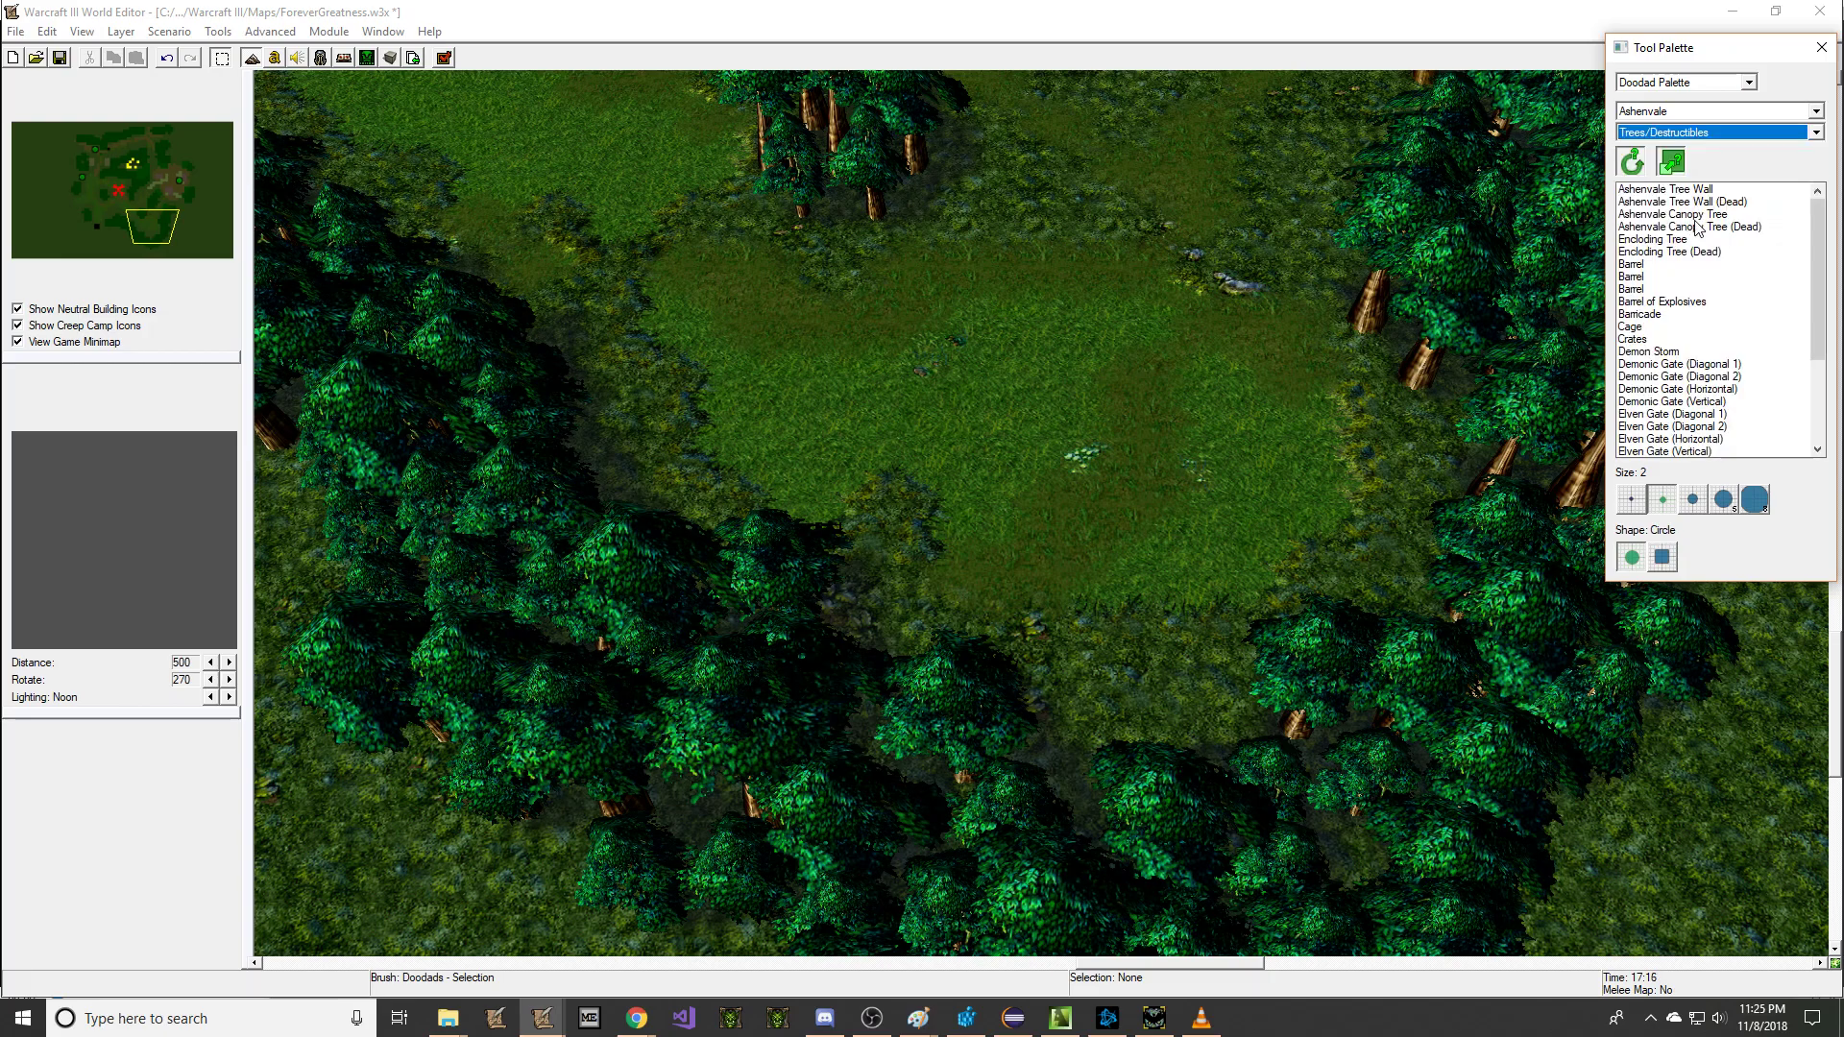
{"action": "left_click", "coordinate": [1694, 239]}
{"action": "left_click", "coordinate": [1032, 415]}
{"action": "key", "text": "Up"}
{"action": "key", "text": "Up"}
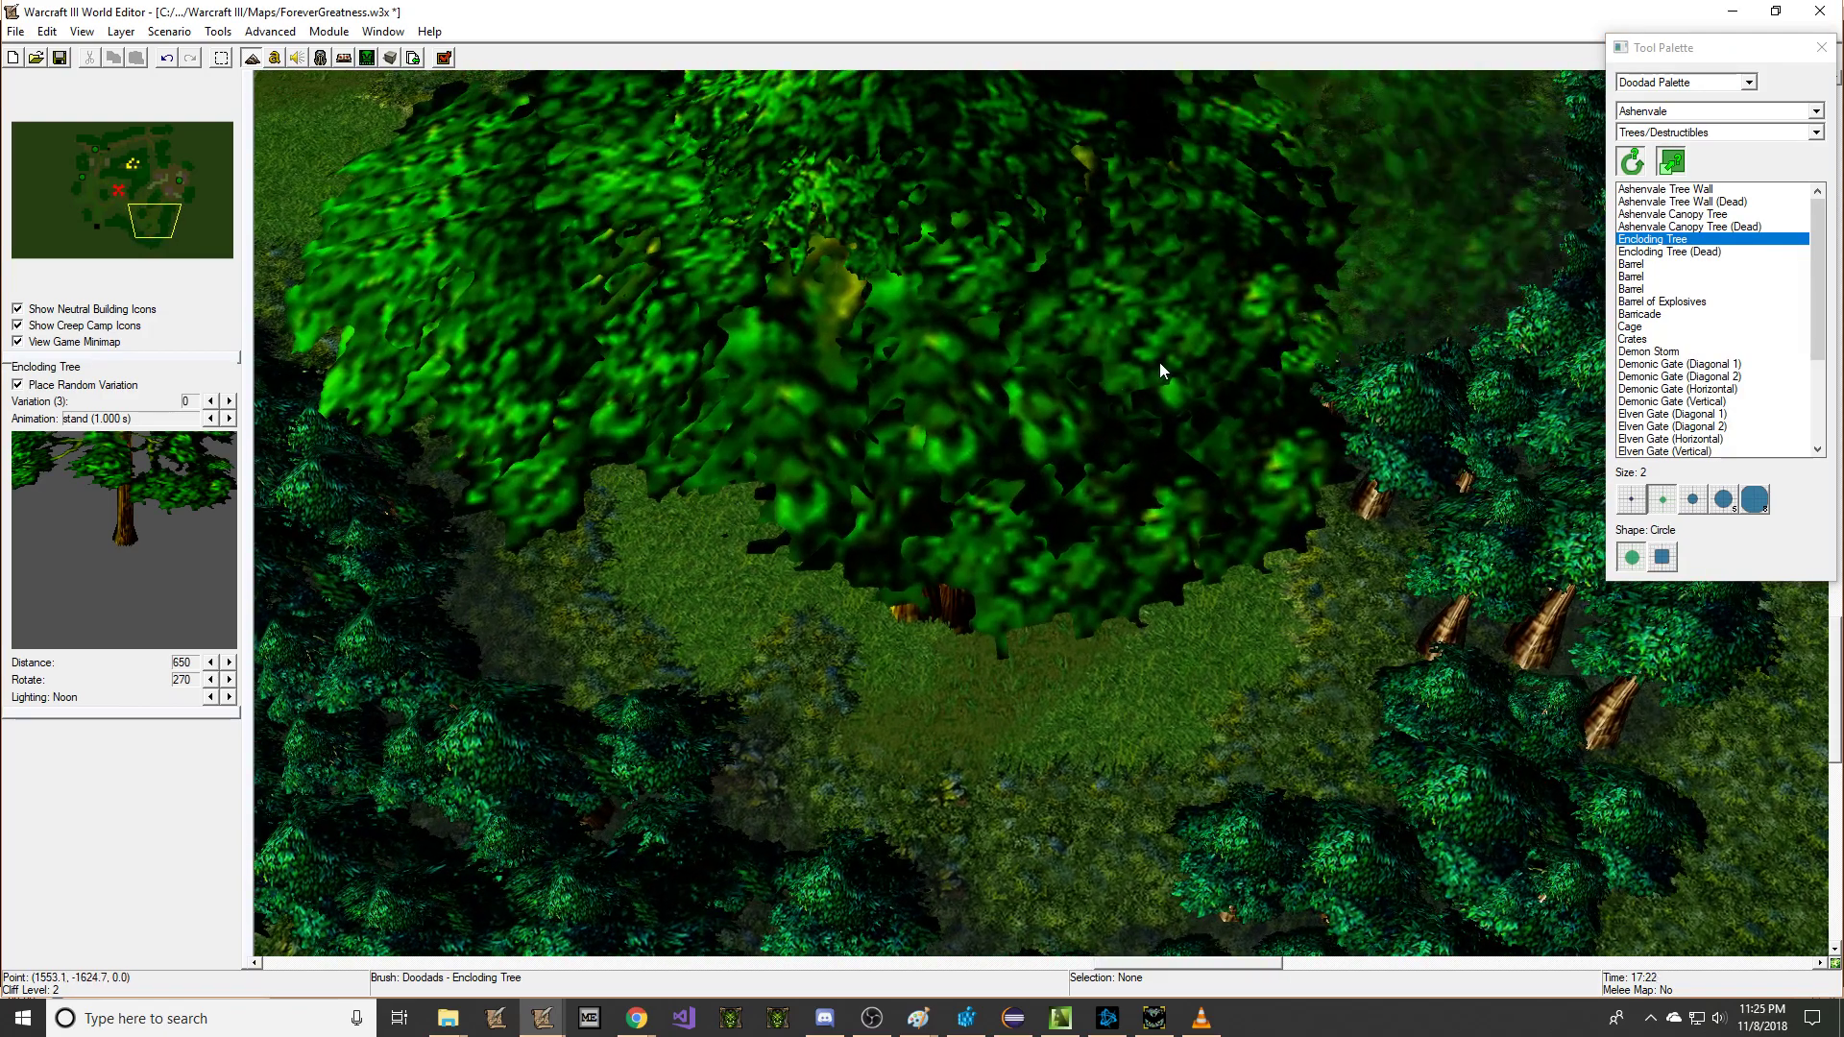
Step: Set the doodad brush size to 1 and place a Barrel at the foot of the giant tree in the clearing
{"action": "key", "text": "Right"}
{"action": "mouse_move", "coordinate": [1284, 323]}
{"action": "right_mouse_down", "text": "ctrl"}
{"action": "mouse_move", "coordinate": [1185, 257]}
{"action": "mouse_move", "coordinate": [1088, 423]}
{"action": "mouse_move", "coordinate": [981, 341]}
{"action": "mouse_move", "coordinate": [1133, 384]}
{"action": "right_mouse_up", "text": "ctrl"}
{"action": "key", "text": "space"}
{"action": "left_click", "coordinate": [1631, 499]}
{"action": "mouse_move", "coordinate": [922, 365]}
{"action": "right_mouse_down", "text": "ctrl"}
{"action": "mouse_move", "coordinate": [886, 403]}
{"action": "mouse_move", "coordinate": [793, 370]}
{"action": "mouse_move", "coordinate": [902, 360]}
{"action": "mouse_move", "coordinate": [903, 425]}
{"action": "mouse_move", "coordinate": [928, 427]}
{"action": "mouse_move", "coordinate": [986, 273]}
{"action": "mouse_move", "coordinate": [1011, 319]}
{"action": "mouse_move", "coordinate": [952, 478]}
{"action": "mouse_move", "coordinate": [987, 205]}
{"action": "mouse_move", "coordinate": [836, 446]}
{"action": "mouse_move", "coordinate": [1057, 371]}
{"action": "mouse_move", "coordinate": [971, 103]}
{"action": "mouse_move", "coordinate": [925, 252]}
{"action": "mouse_move", "coordinate": [862, 274]}
{"action": "mouse_move", "coordinate": [826, 343]}
{"action": "mouse_move", "coordinate": [849, 260]}
{"action": "mouse_move", "coordinate": [1003, 318]}
{"action": "mouse_move", "coordinate": [904, 507]}
{"action": "mouse_move", "coordinate": [836, 358]}
{"action": "mouse_move", "coordinate": [837, 401]}
{"action": "mouse_move", "coordinate": [922, 458]}
{"action": "mouse_move", "coordinate": [688, 355]}
{"action": "mouse_move", "coordinate": [891, 440]}
{"action": "mouse_move", "coordinate": [1331, 315]}
{"action": "mouse_move", "coordinate": [910, 187]}
{"action": "mouse_move", "coordinate": [1047, 333]}
{"action": "mouse_move", "coordinate": [1018, 389]}
{"action": "mouse_move", "coordinate": [1303, 192]}
{"action": "mouse_move", "coordinate": [648, 347]}
{"action": "mouse_move", "coordinate": [1176, 291]}
{"action": "mouse_move", "coordinate": [735, 296]}
{"action": "mouse_move", "coordinate": [1074, 269]}
{"action": "mouse_move", "coordinate": [1261, 294]}
{"action": "mouse_move", "coordinate": [1316, 283]}
{"action": "right_mouse_up", "text": "ctrl"}
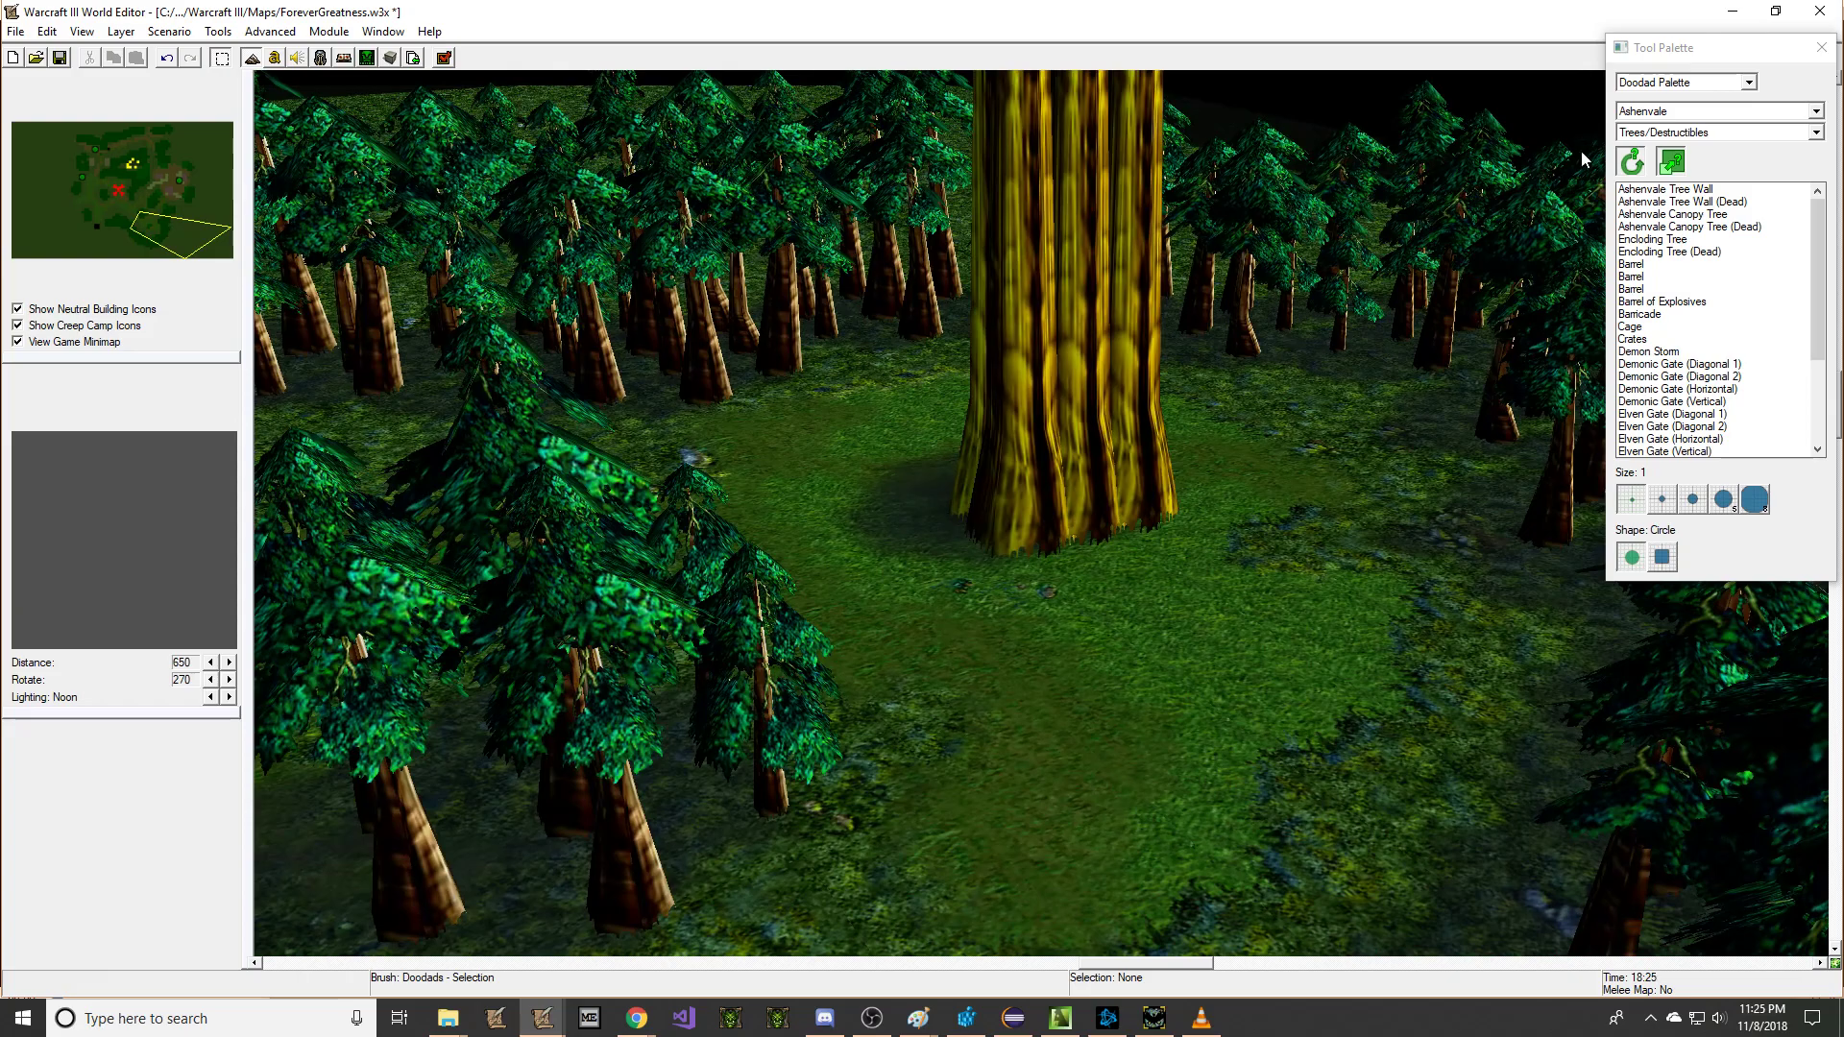
{"action": "left_click", "coordinate": [1633, 277]}
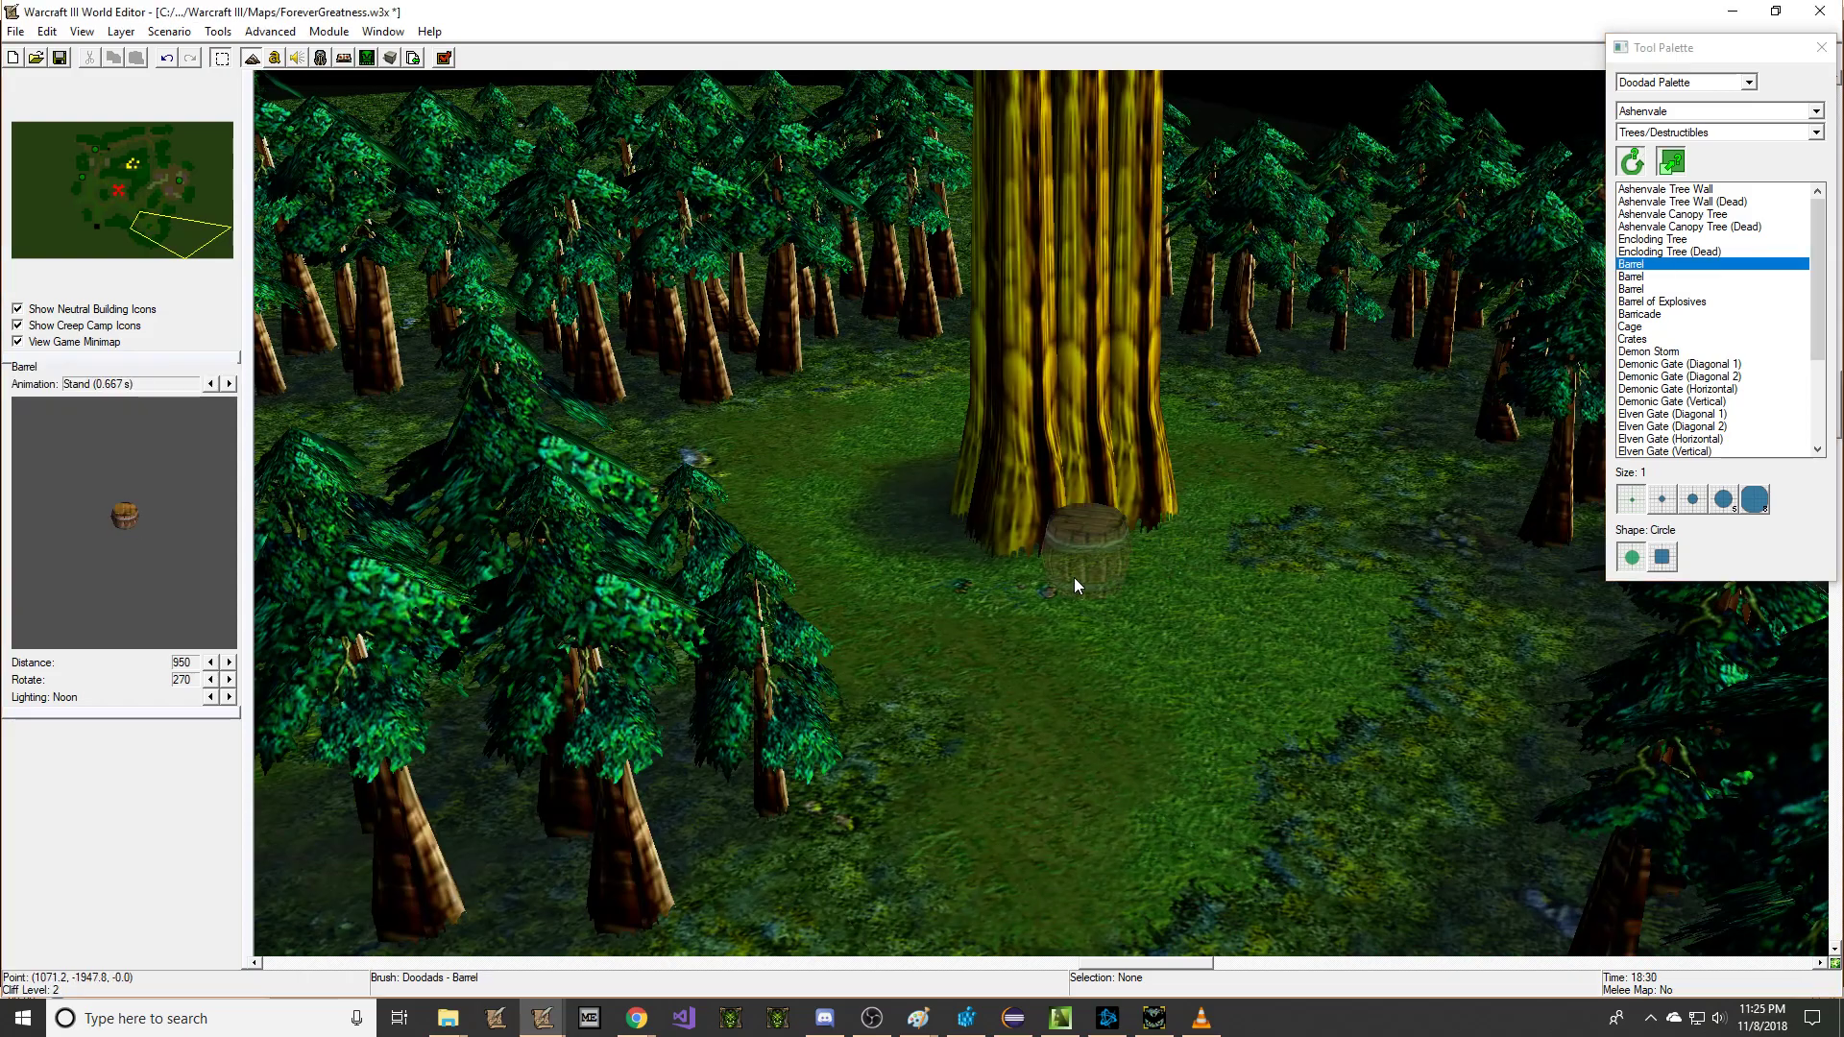
{"action": "left_click", "coordinate": [1074, 578]}
{"action": "left_click", "coordinate": [1095, 554]}
{"action": "right_click_drag", "start_coordinate": [1234, 501], "coordinate": [1092, 498]}
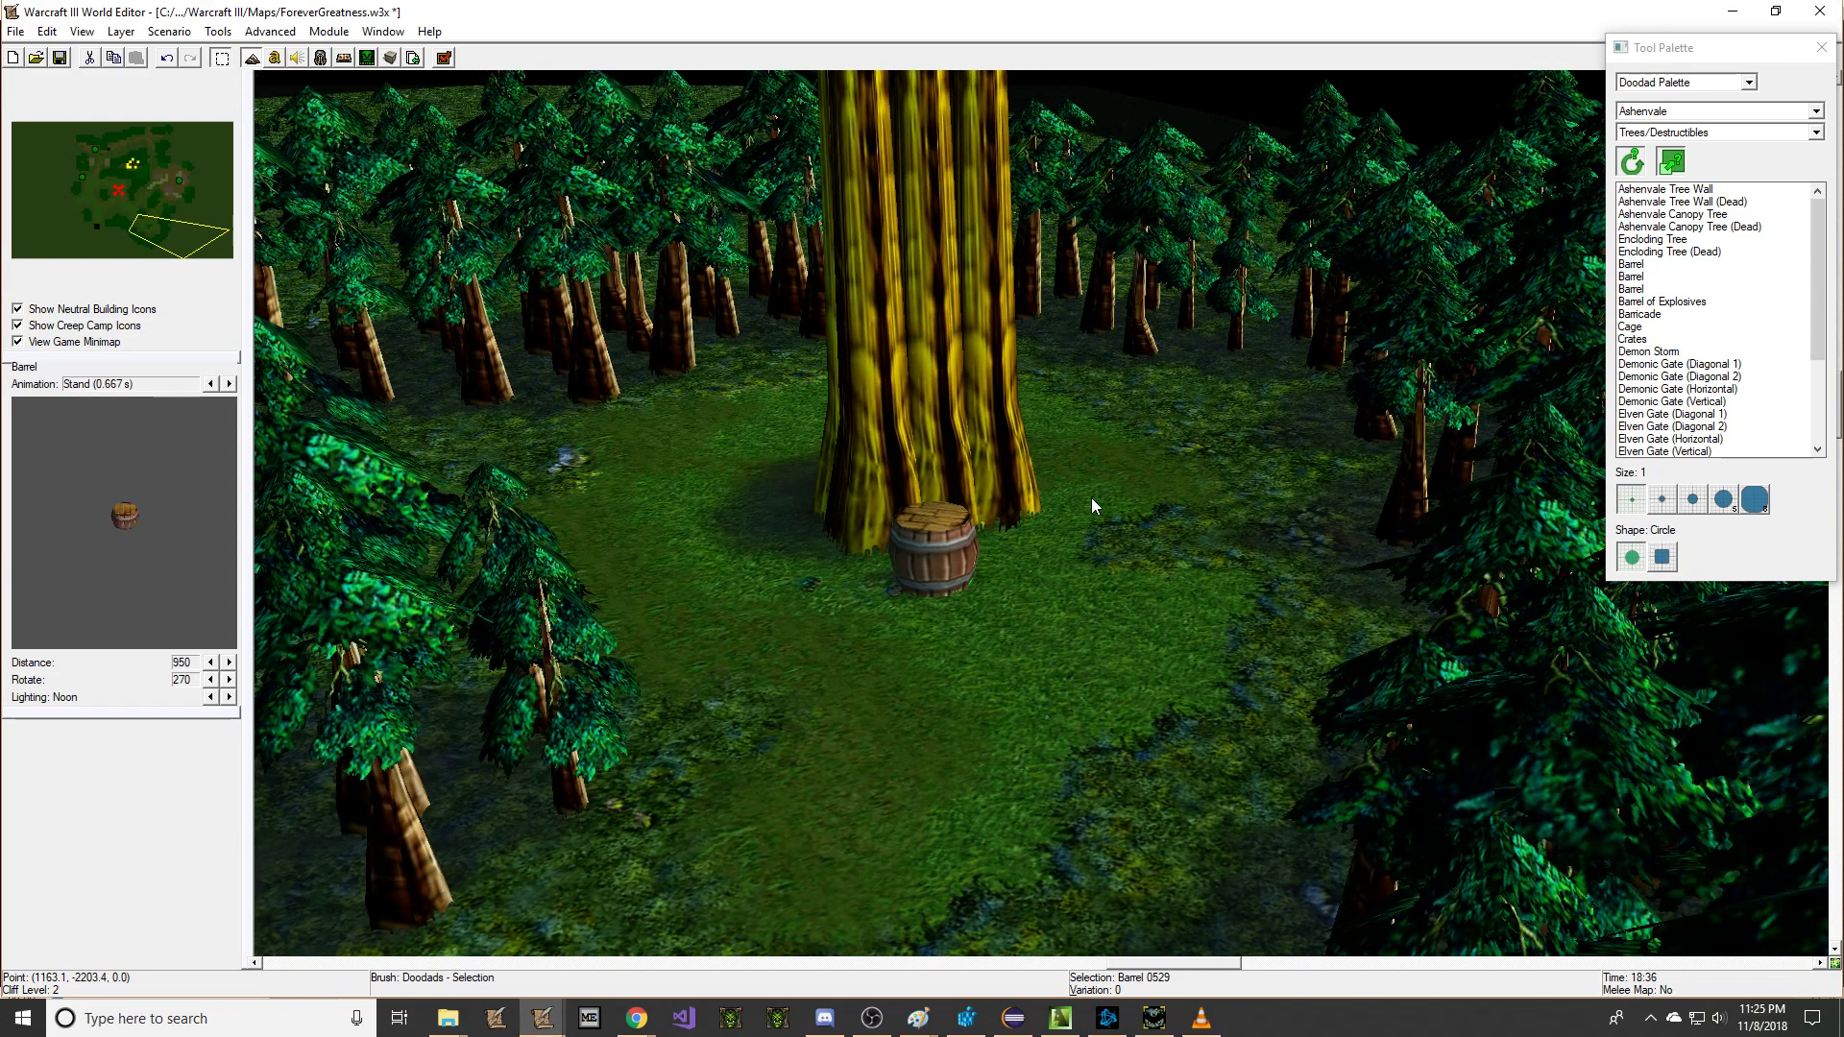
Step: Make the barrel drop a Phat Lewt item with 100% chance on death, using a custom item table
{"action": "double_click", "coordinate": [891, 553]}
{"action": "left_click", "coordinate": [849, 430]}
{"action": "left_click", "coordinate": [949, 455]}
{"action": "left_click", "coordinate": [949, 470]}
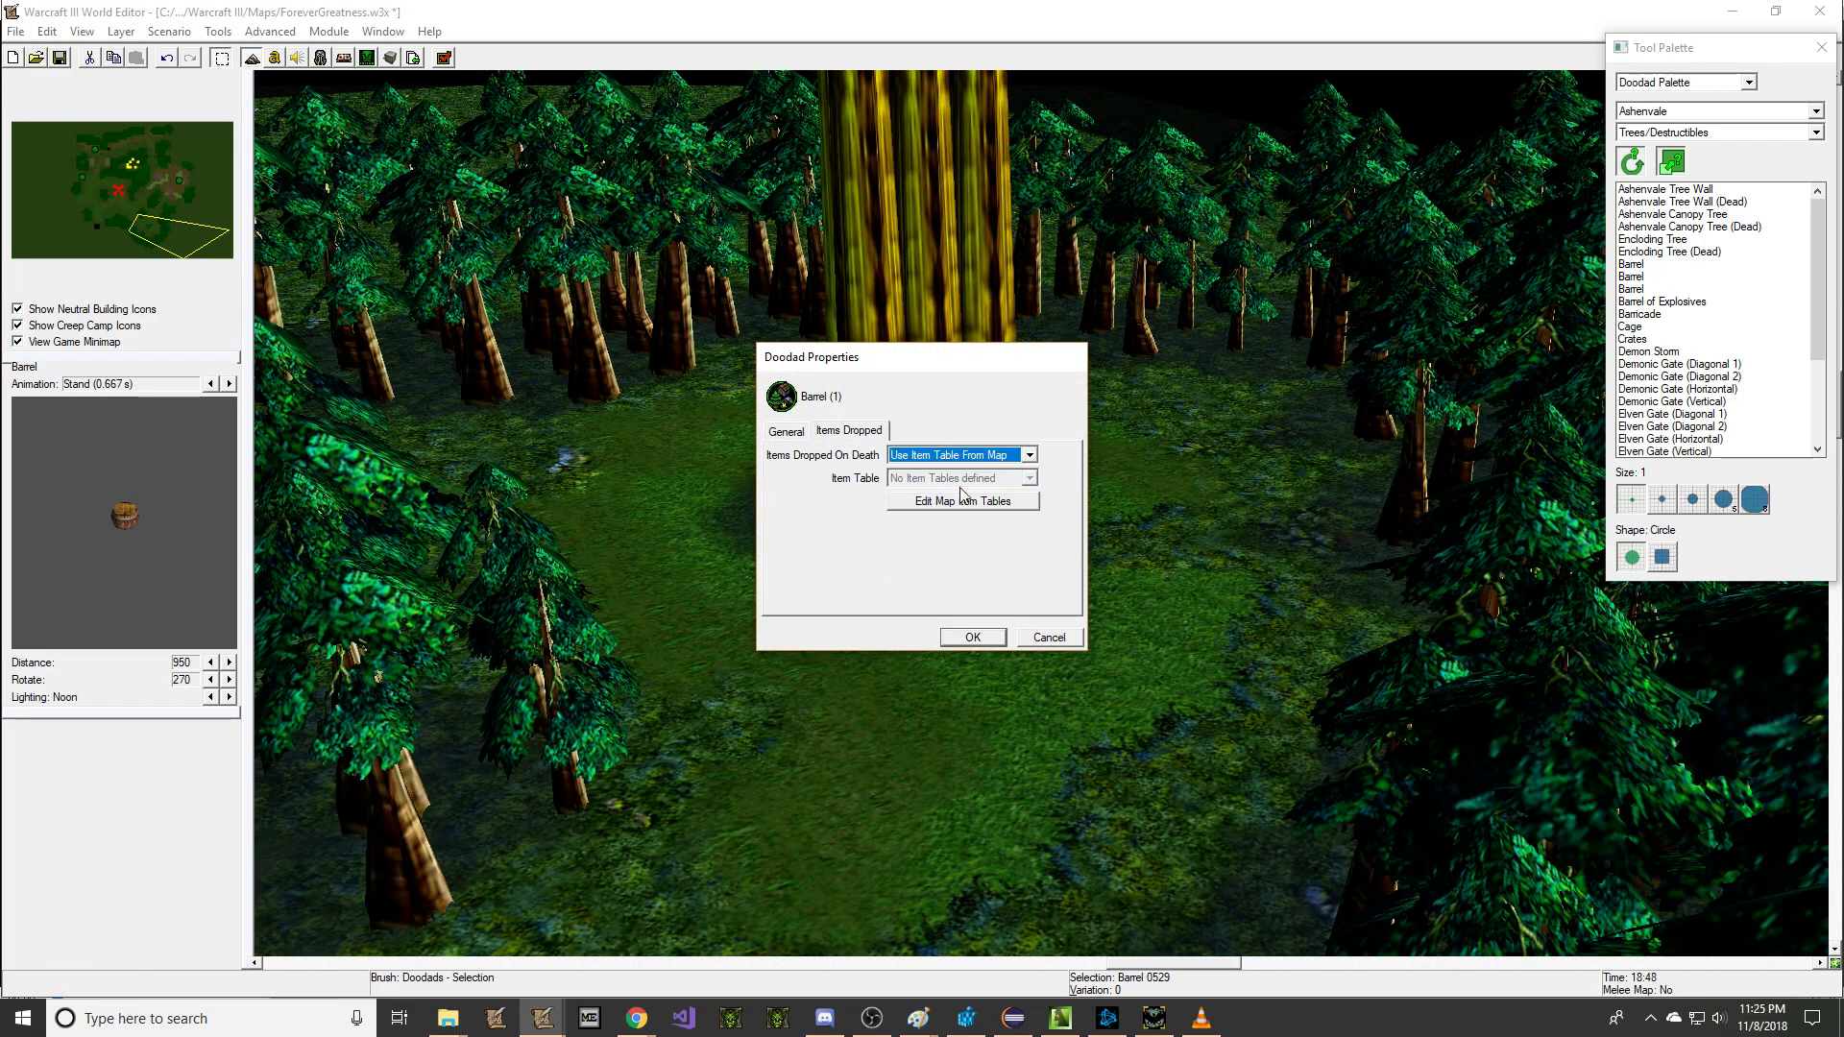
{"action": "left_click", "coordinate": [960, 455]}
{"action": "left_click", "coordinate": [960, 498]}
{"action": "left_click", "coordinate": [1039, 480]}
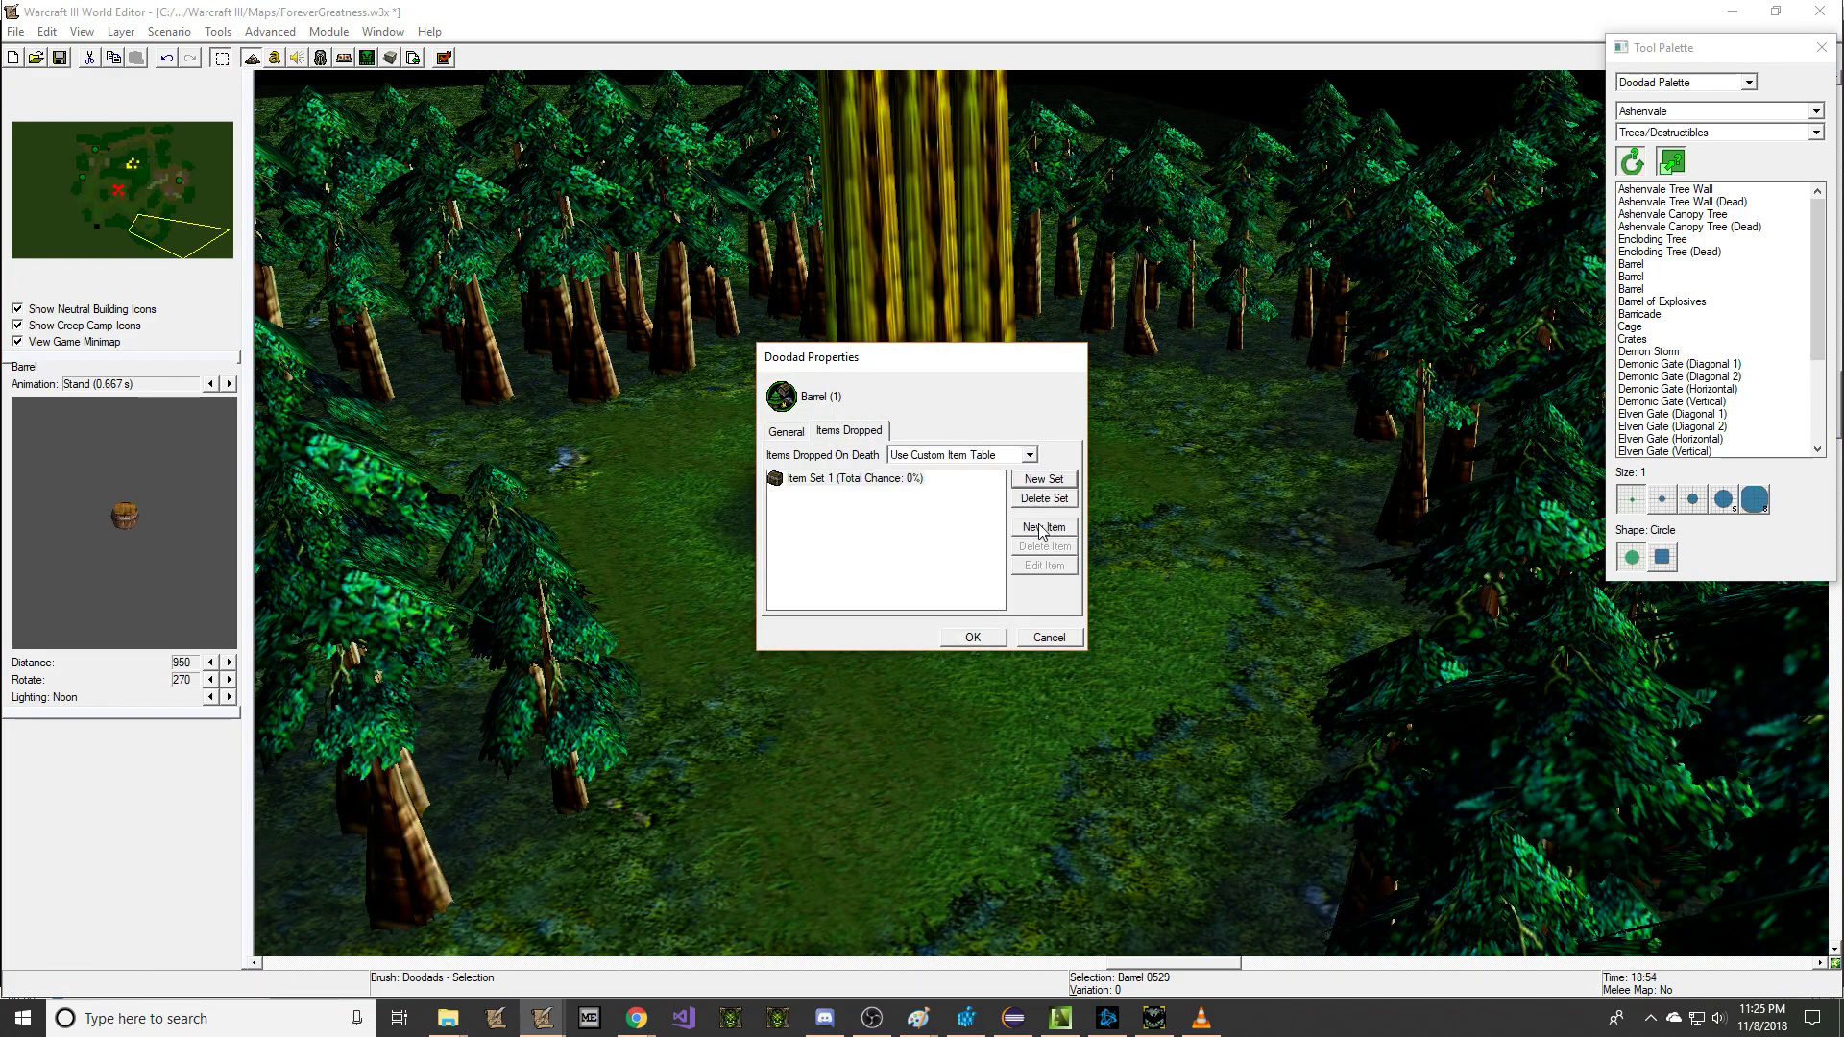
{"action": "left_click", "coordinate": [1044, 529]}
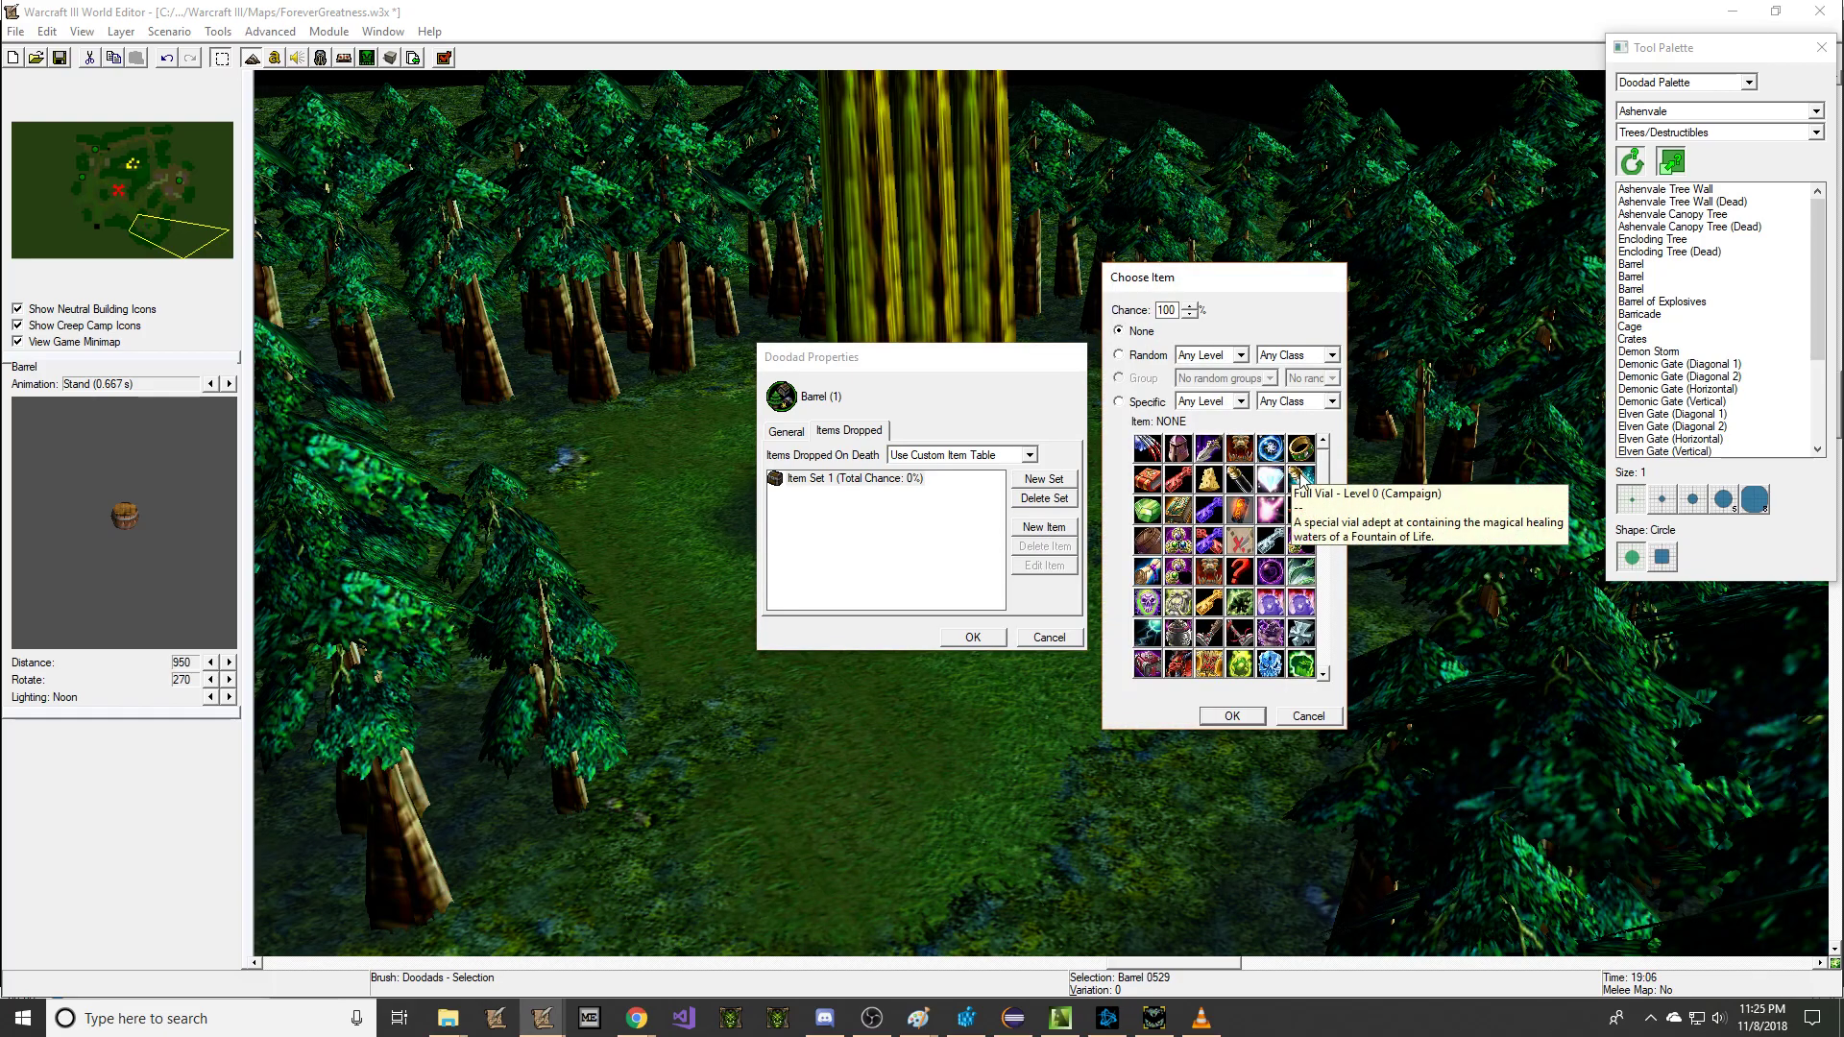
{"action": "left_click", "coordinate": [1217, 573]}
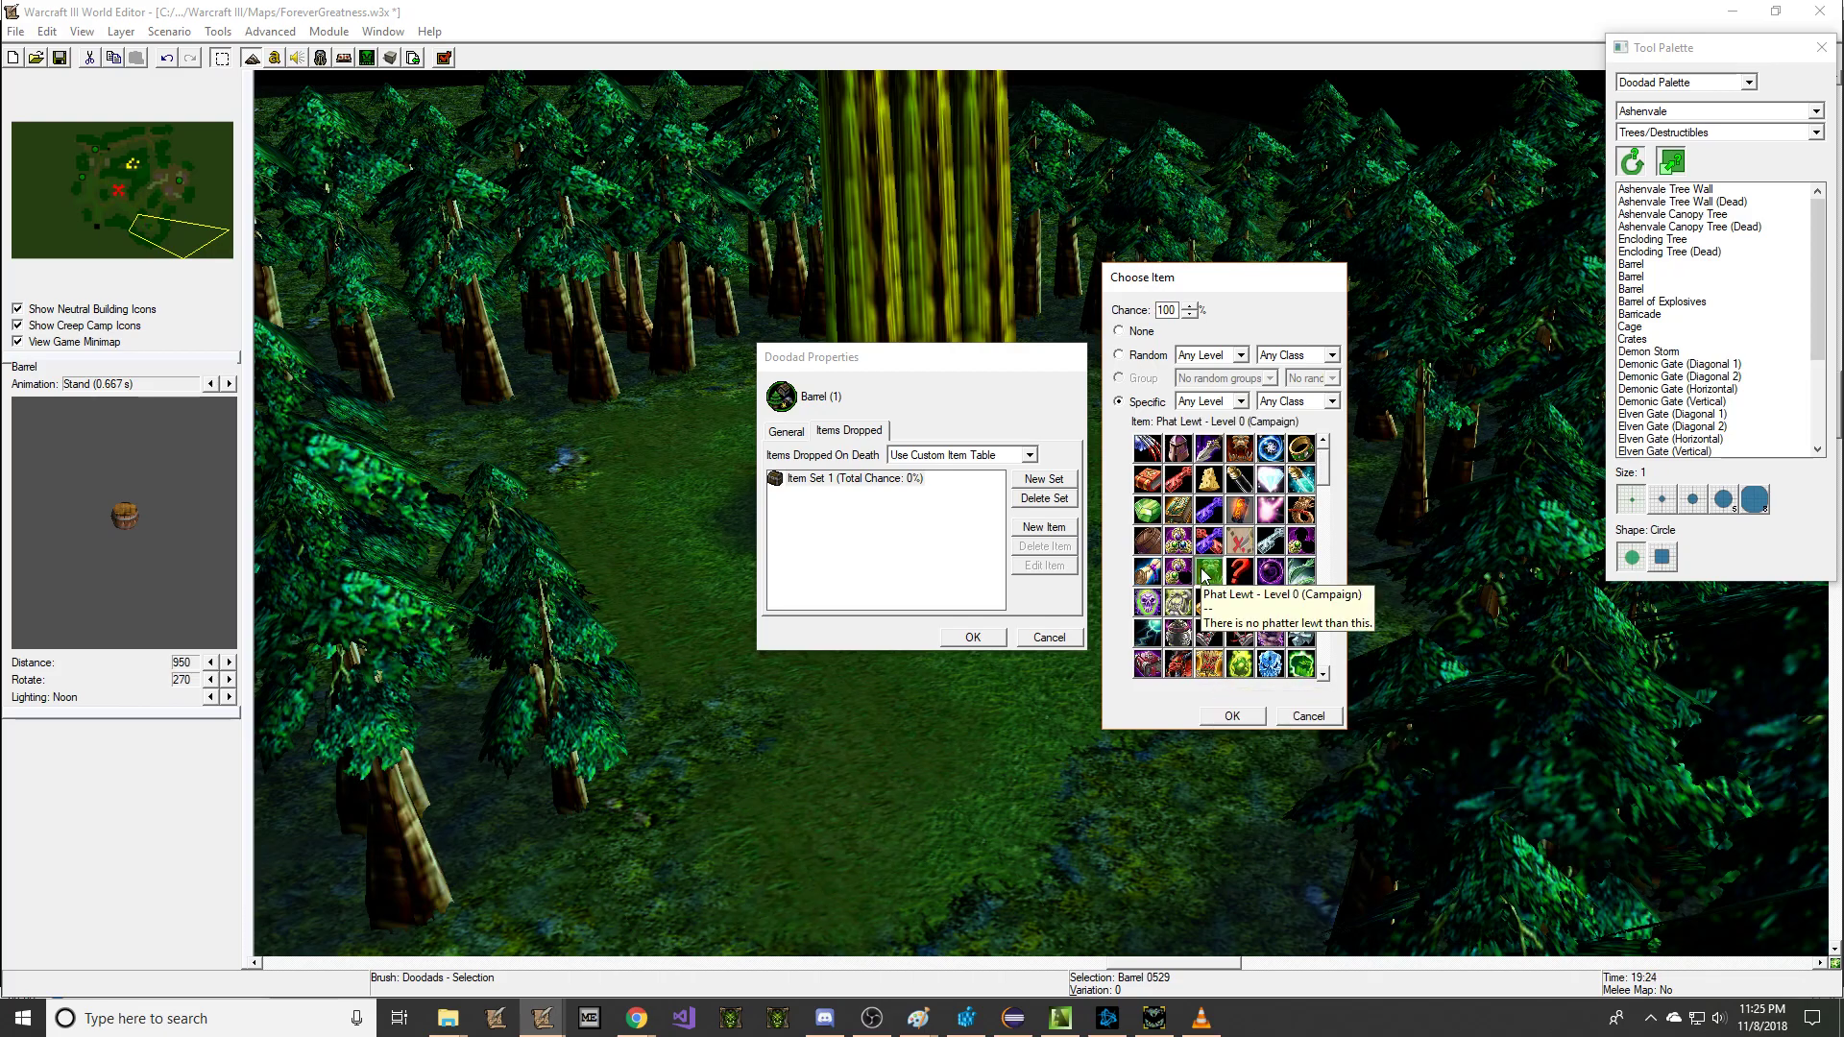
{"action": "left_click", "coordinate": [1232, 716]}
{"action": "left_click", "coordinate": [972, 637]}
Step: Spread the clustered Encloding Trees apart around the clearing and its surrounding forest
{"action": "scroll", "coordinate": [970, 619], "scroll_direction": "up", "scroll_amount": 4}
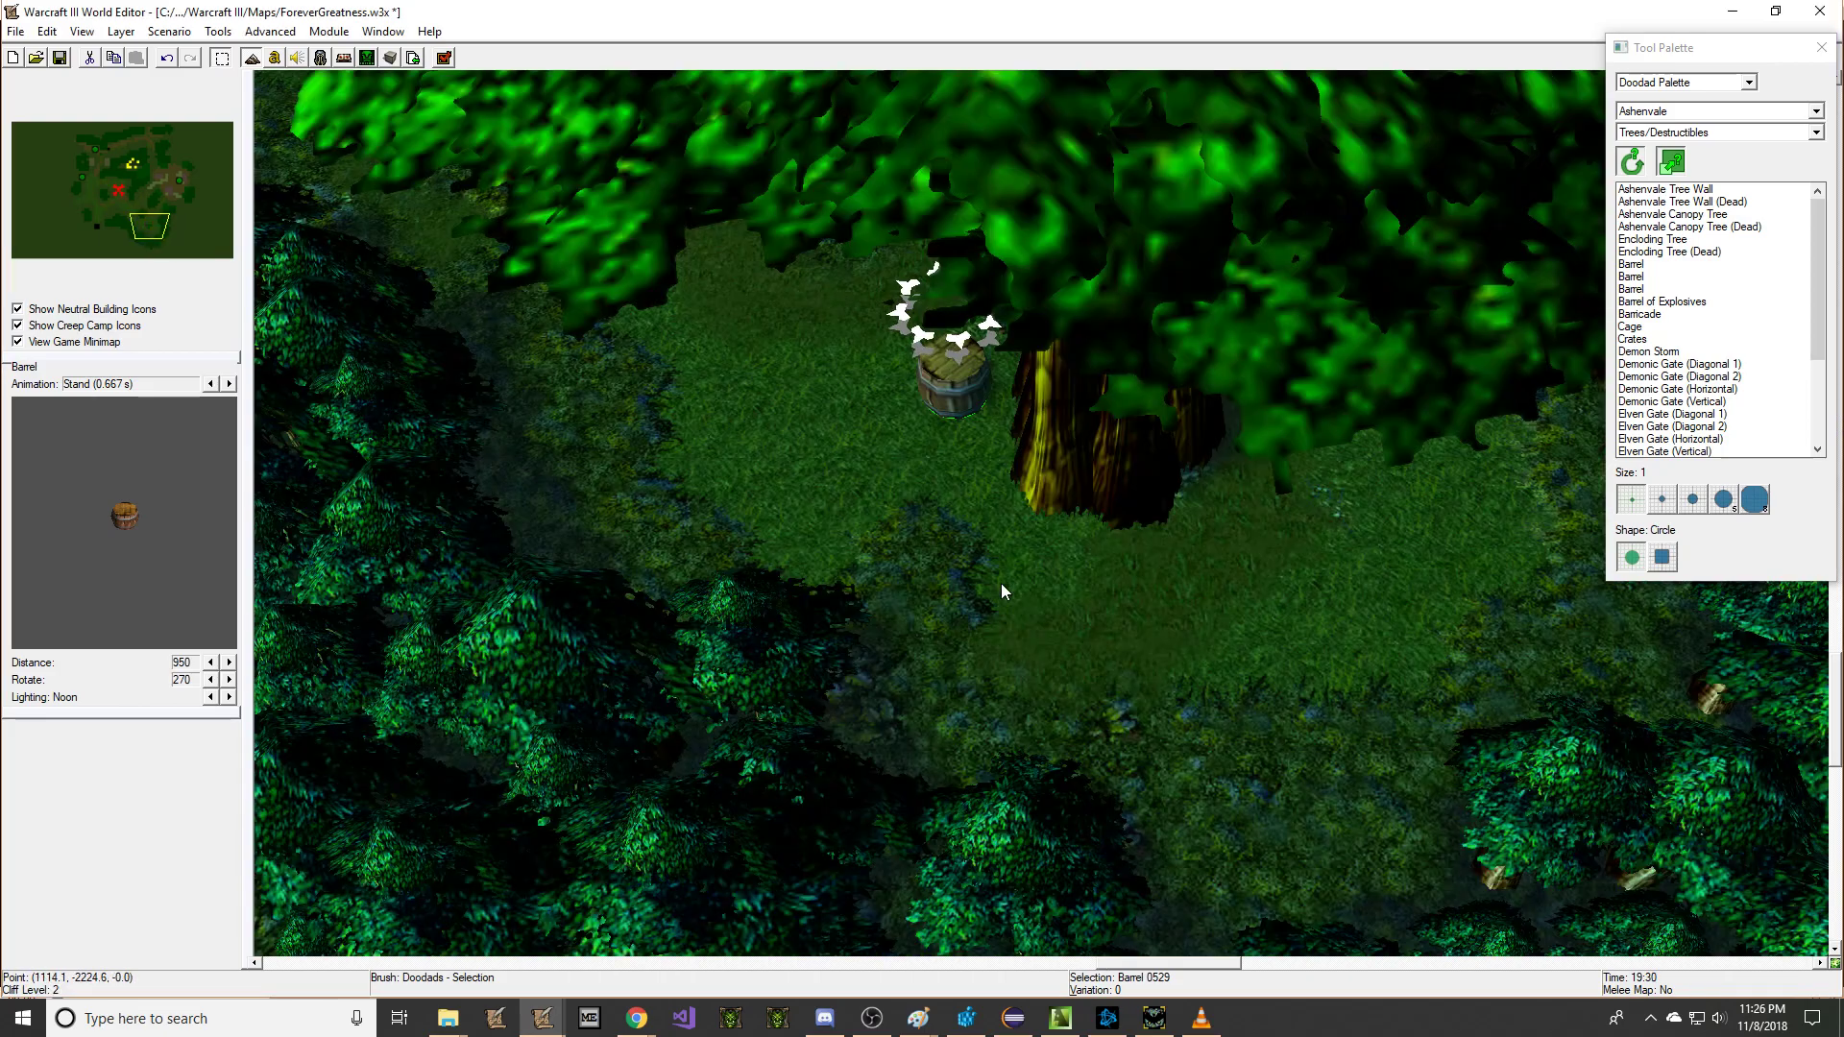
{"action": "left_click_drag", "start_coordinate": [1084, 492], "coordinate": [1028, 684]}
{"action": "right_click_drag", "start_coordinate": [994, 578], "coordinate": [1011, 538]}
{"action": "left_click_drag", "start_coordinate": [1011, 539], "coordinate": [717, 458]}
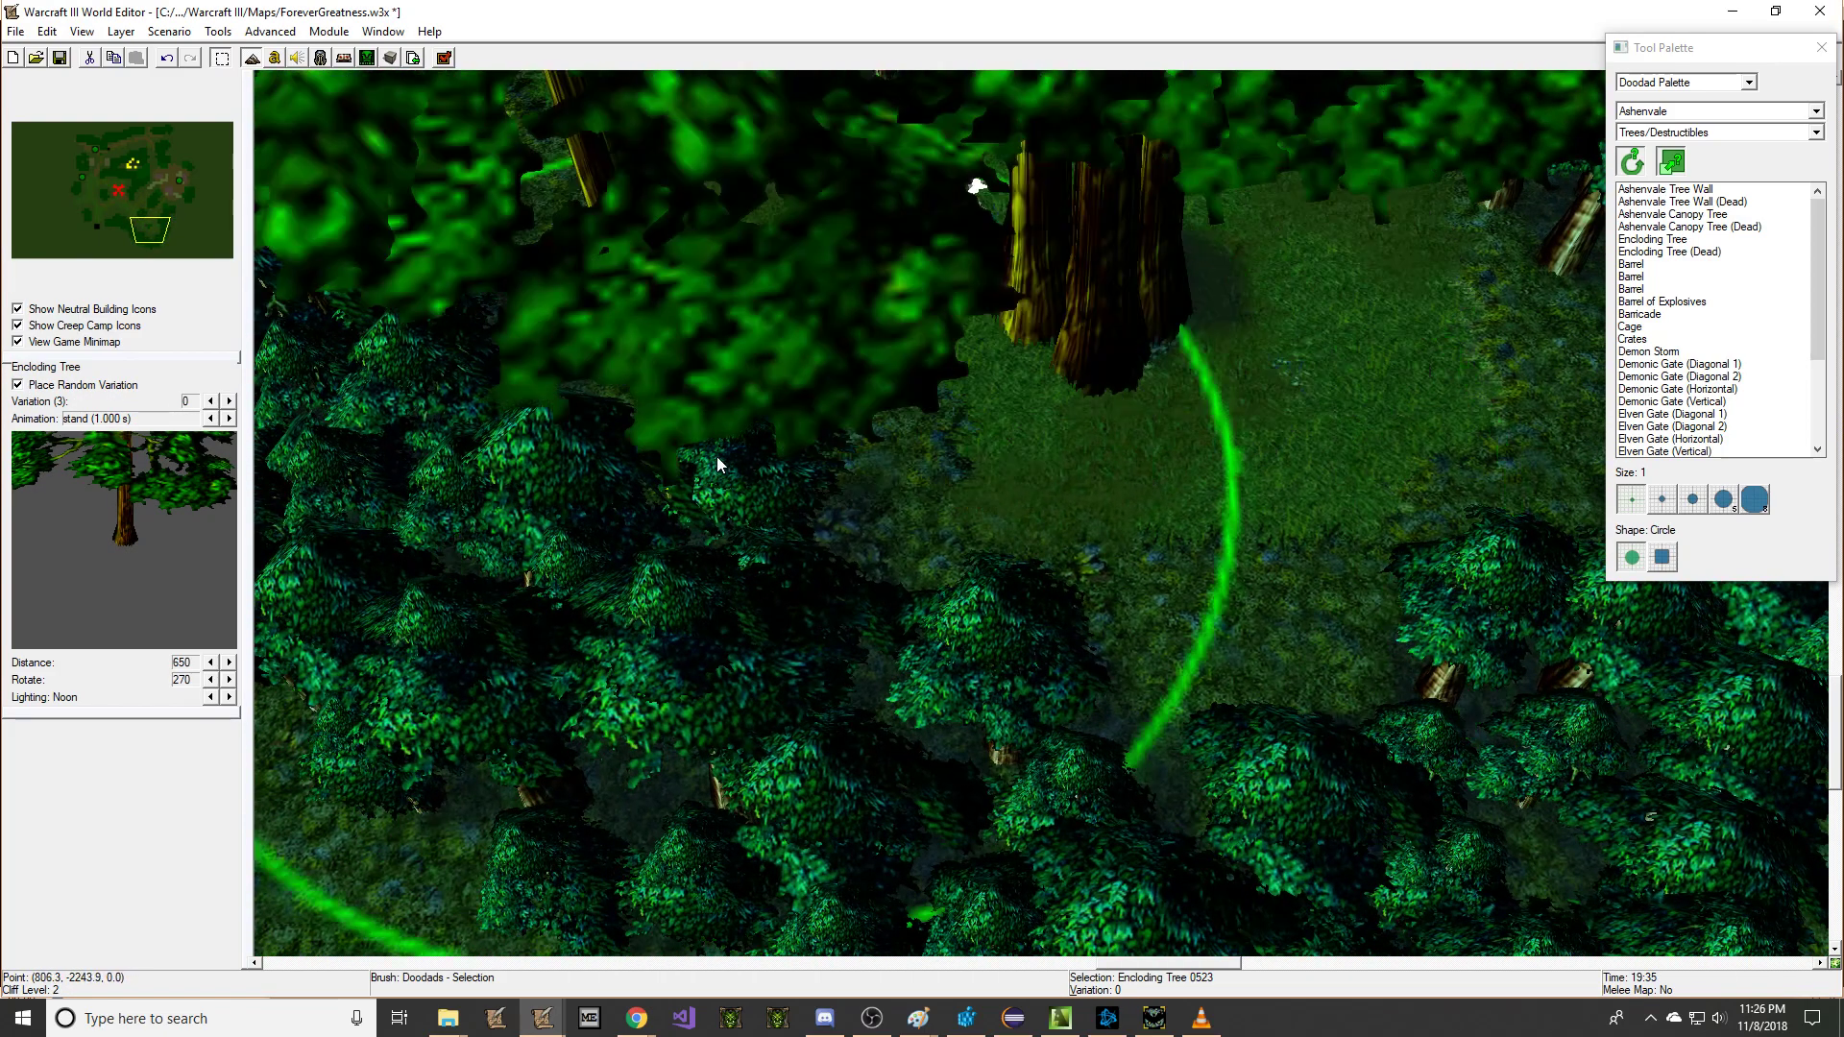
{"action": "right_click_drag", "start_coordinate": [1095, 369], "coordinate": [967, 426]}
{"action": "left_click_drag", "start_coordinate": [966, 427], "coordinate": [1452, 564]}
{"action": "right_click_drag", "start_coordinate": [1053, 386], "coordinate": [1048, 427]}
{"action": "left_click_drag", "start_coordinate": [989, 399], "coordinate": [1032, 706]}
{"action": "right_click_drag", "start_coordinate": [1031, 706], "coordinate": [984, 340]}
{"action": "left_click_drag", "start_coordinate": [983, 340], "coordinate": [972, 477]}
{"action": "mouse_move", "coordinate": [951, 338]}
{"action": "right_mouse_down"}
{"action": "mouse_move", "coordinate": [931, 551]}
{"action": "mouse_move", "coordinate": [903, 442]}
{"action": "mouse_move", "coordinate": [920, 553]}
{"action": "right_mouse_up"}
{"action": "mouse_move", "coordinate": [886, 326]}
{"action": "right_mouse_down"}
{"action": "mouse_move", "coordinate": [880, 438]}
{"action": "mouse_move", "coordinate": [760, 382]}
{"action": "mouse_move", "coordinate": [1002, 175]}
{"action": "mouse_move", "coordinate": [857, 148]}
{"action": "mouse_move", "coordinate": [964, 213]}
{"action": "right_mouse_up"}
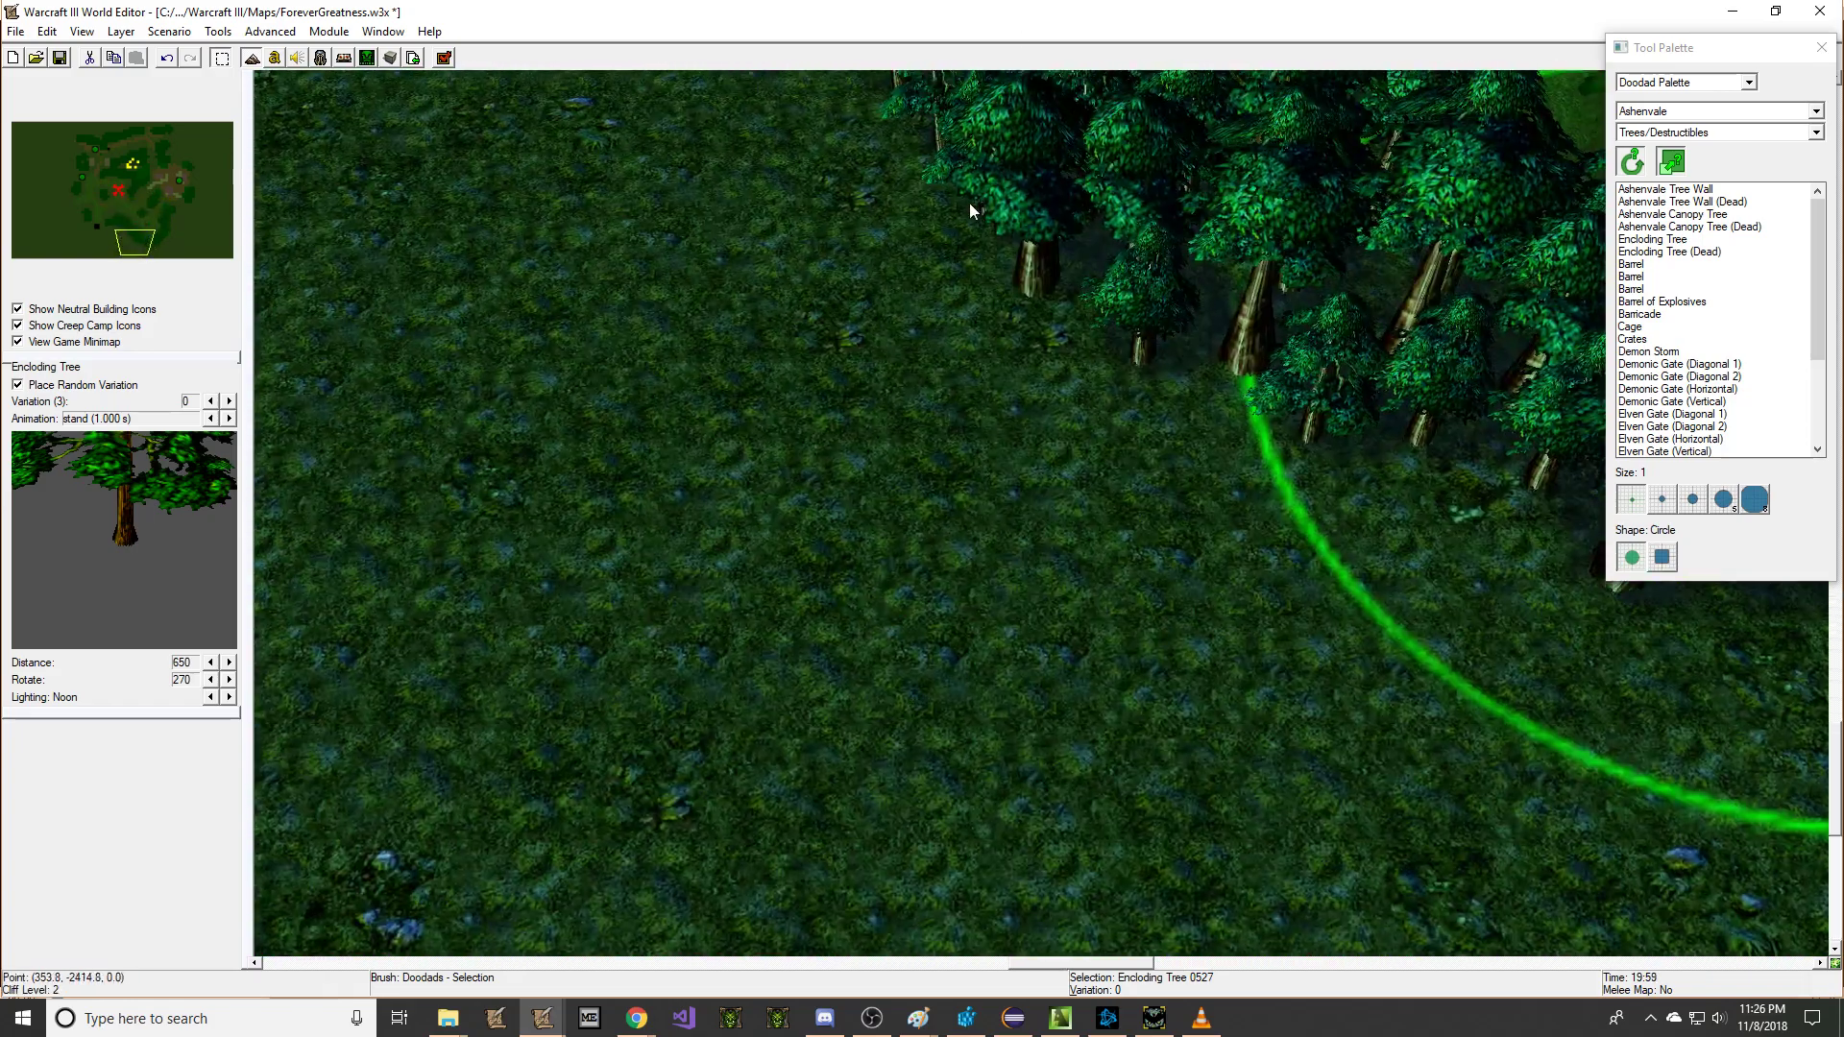
Step: Move trees out of the thicket southwest of the clearing onto the open ground and delete one tree there
{"action": "left_click_drag", "start_coordinate": [1043, 271], "coordinate": [649, 281]}
{"action": "left_click_drag", "start_coordinate": [1136, 338], "coordinate": [922, 469]}
{"action": "left_click_drag", "start_coordinate": [984, 213], "coordinate": [548, 591]}
{"action": "left_click_drag", "start_coordinate": [1141, 272], "coordinate": [842, 237]}
{"action": "left_click_drag", "start_coordinate": [1239, 349], "coordinate": [957, 922]}
{"action": "right_click_drag", "start_coordinate": [957, 922], "coordinate": [1097, 459]}
{"action": "left_click", "coordinate": [1191, 258]}
{"action": "key", "text": "Delete"}
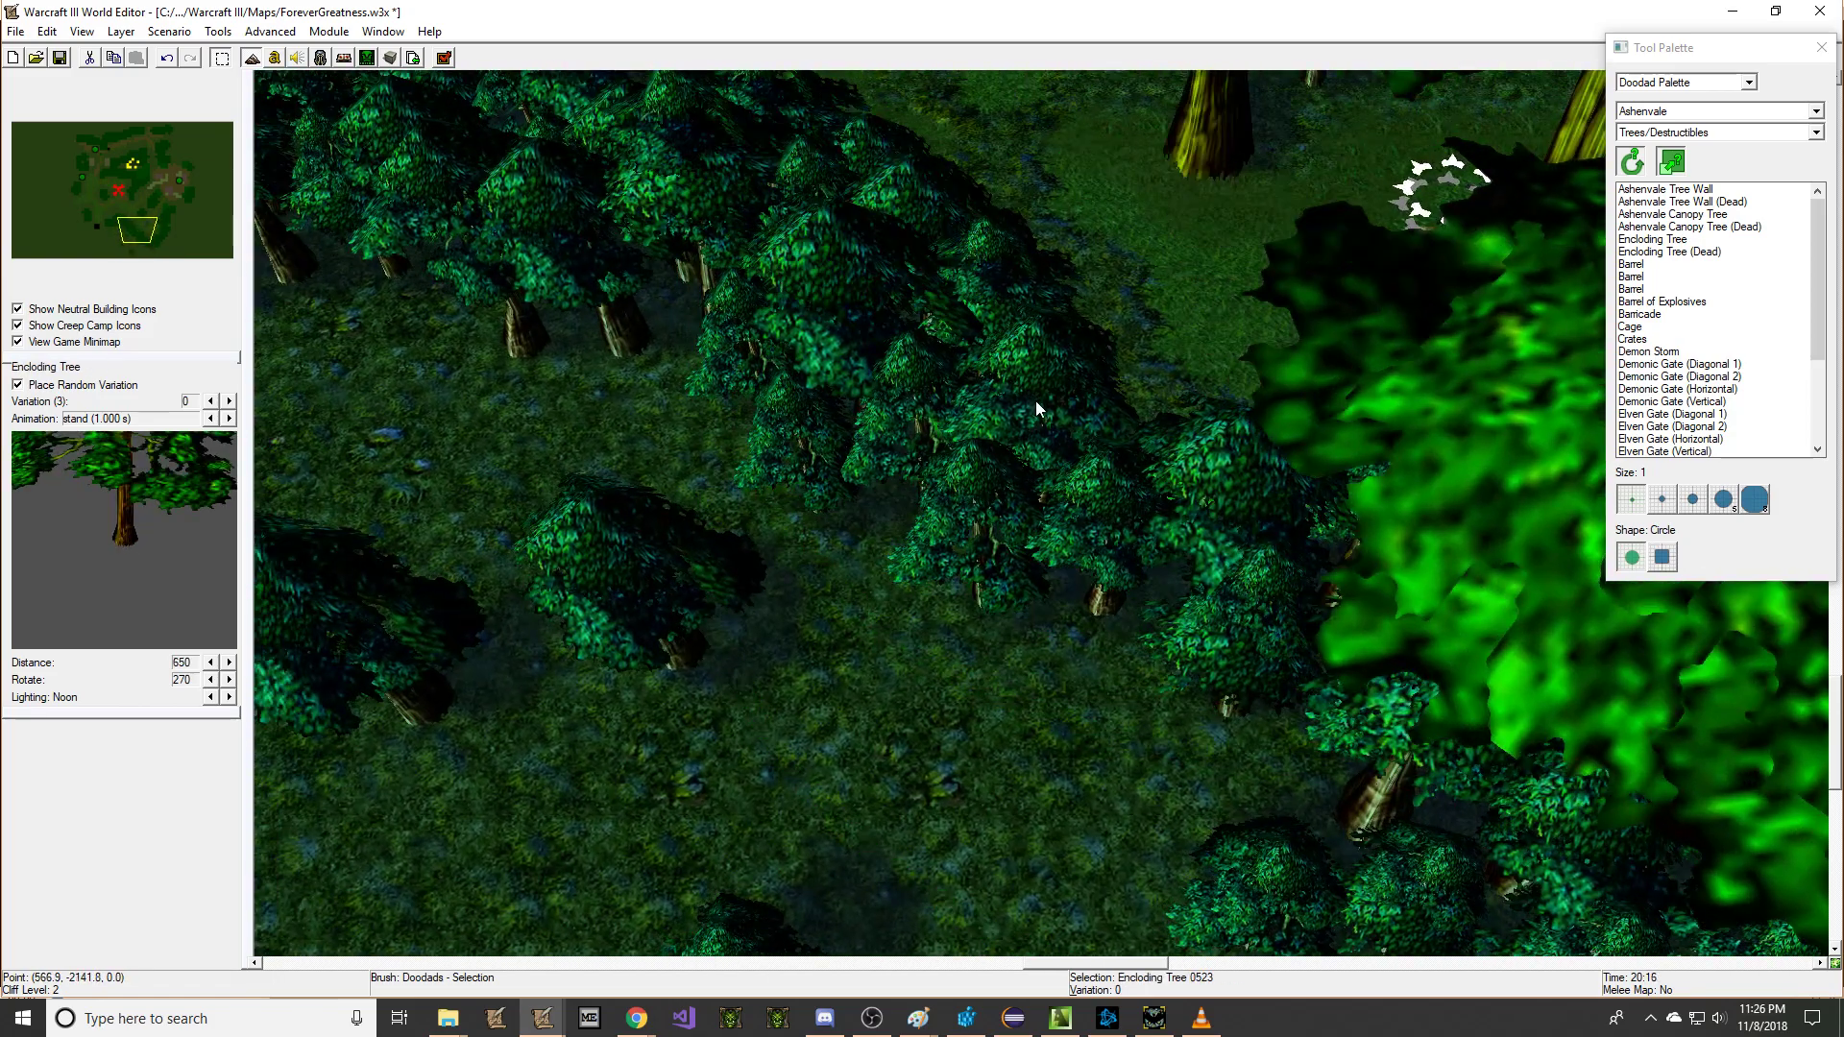
Step: Scatter four more thicket trees, moving some to the clearing's western edge and others farther into the forest
{"action": "left_click_drag", "start_coordinate": [1040, 399], "coordinate": [1223, 226]}
{"action": "left_click_drag", "start_coordinate": [990, 310], "coordinate": [960, 100]}
{"action": "left_click_drag", "start_coordinate": [849, 367], "coordinate": [482, 363]}
{"action": "left_click_drag", "start_coordinate": [788, 476], "coordinate": [1018, 714]}
{"action": "right_click_drag", "start_coordinate": [978, 455], "coordinate": [1011, 274]}
{"action": "right_click_drag", "start_coordinate": [1047, 375], "coordinate": [1078, 696]}
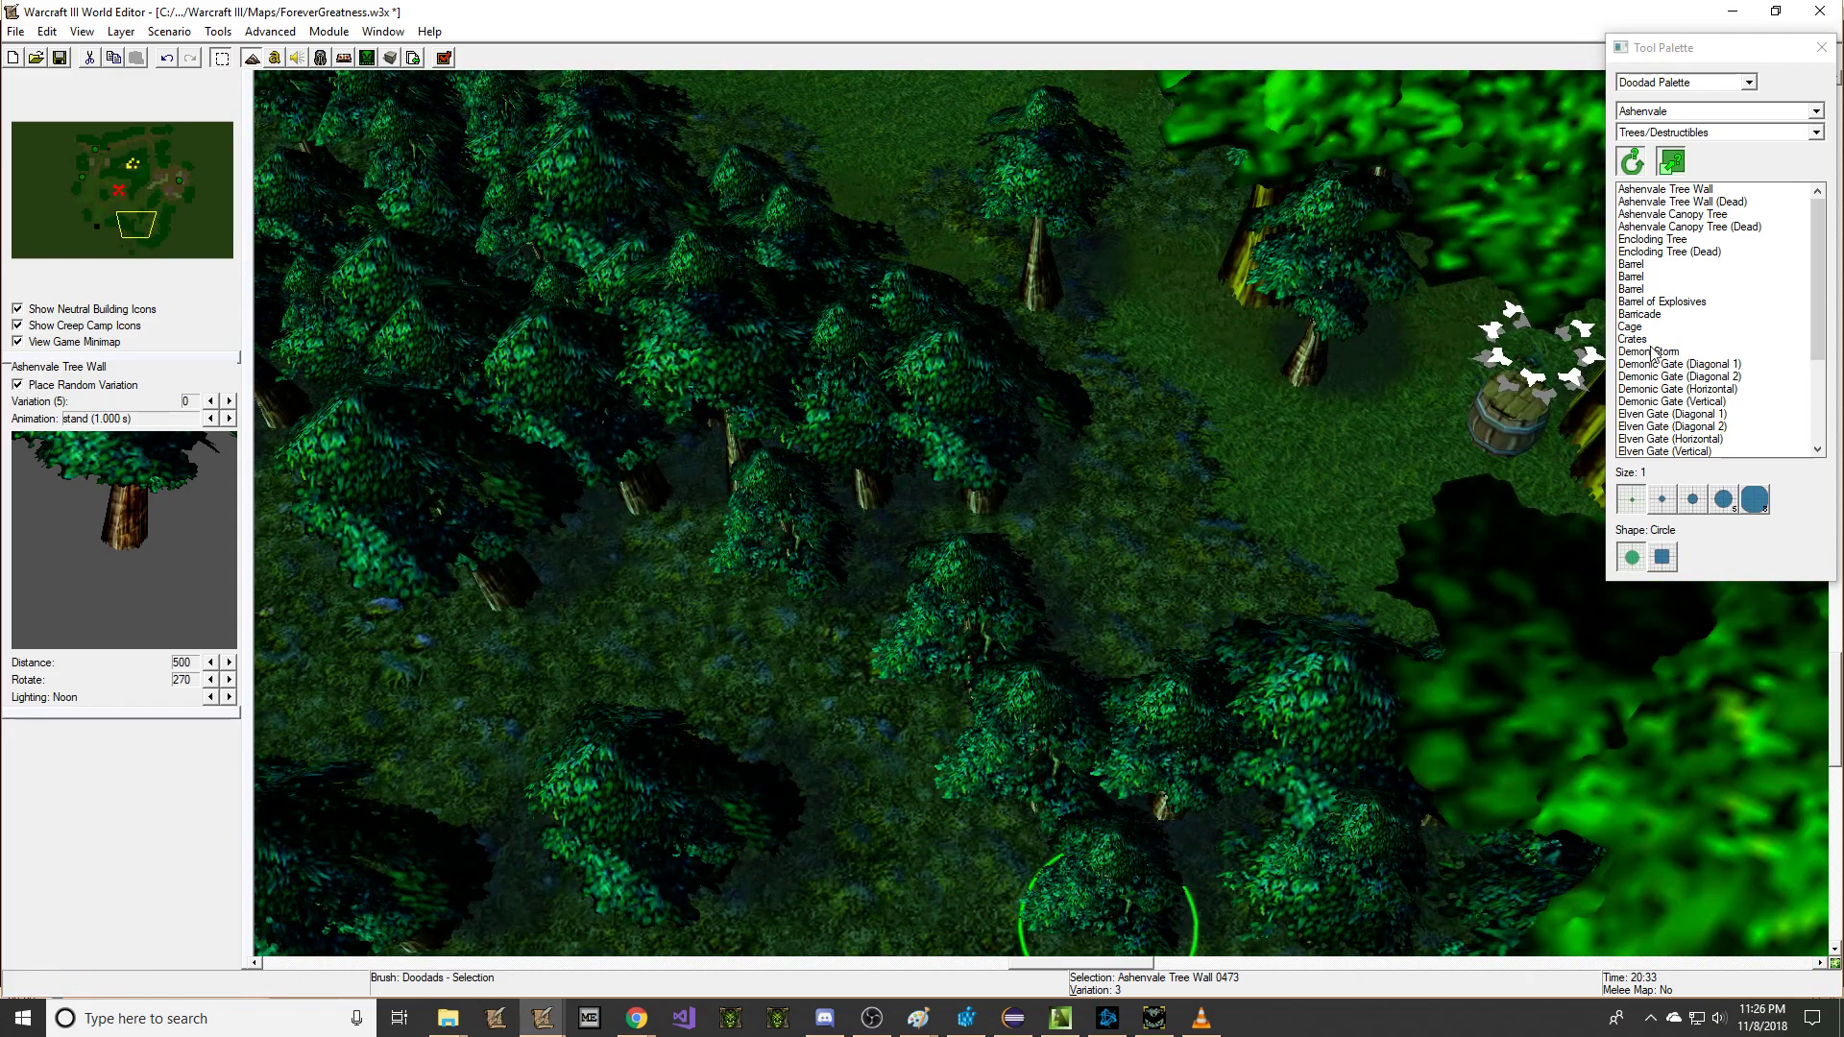
Step: Place Mushrooms from the Environment doodads beside the isolated trees and at the thicket's edge west of the clearing
{"action": "left_click", "coordinate": [1690, 131]}
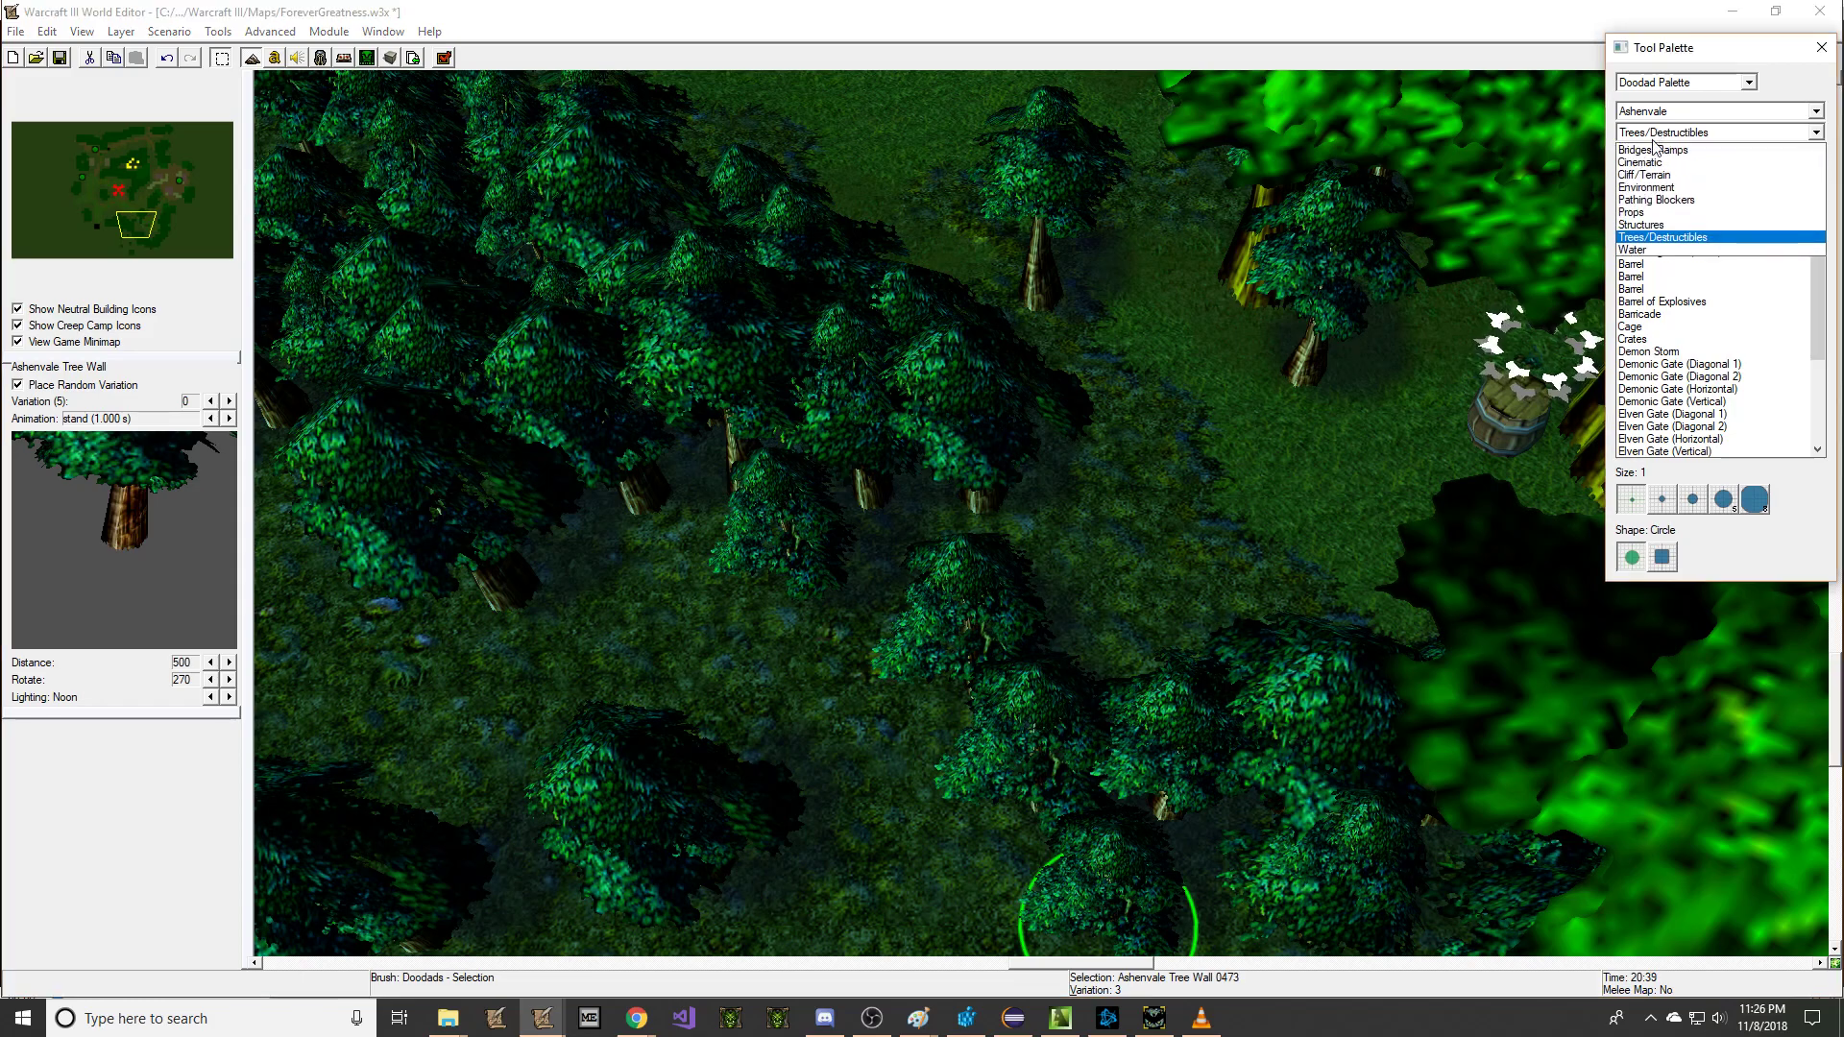
{"action": "left_click", "coordinate": [1667, 157]}
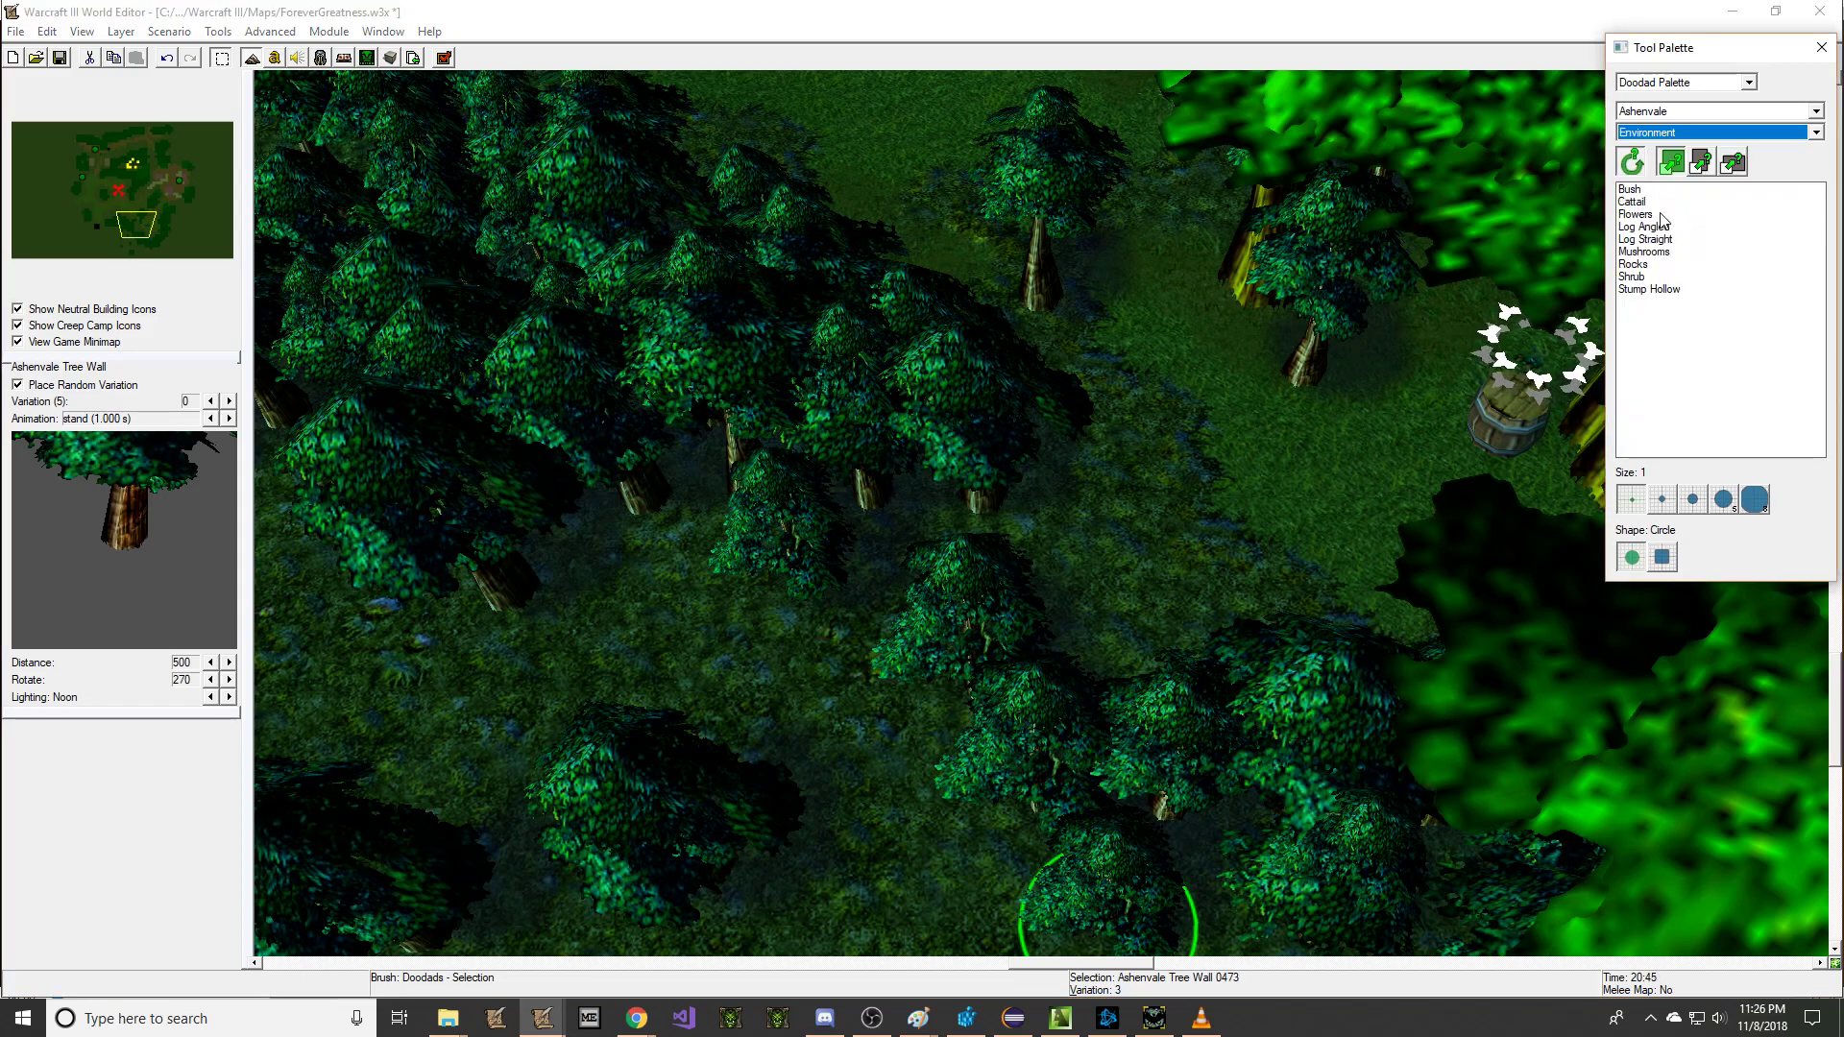
{"action": "left_click", "coordinate": [1645, 252]}
{"action": "left_click", "coordinate": [1294, 373]}
{"action": "right_click_drag", "start_coordinate": [1038, 337], "coordinate": [1018, 458]}
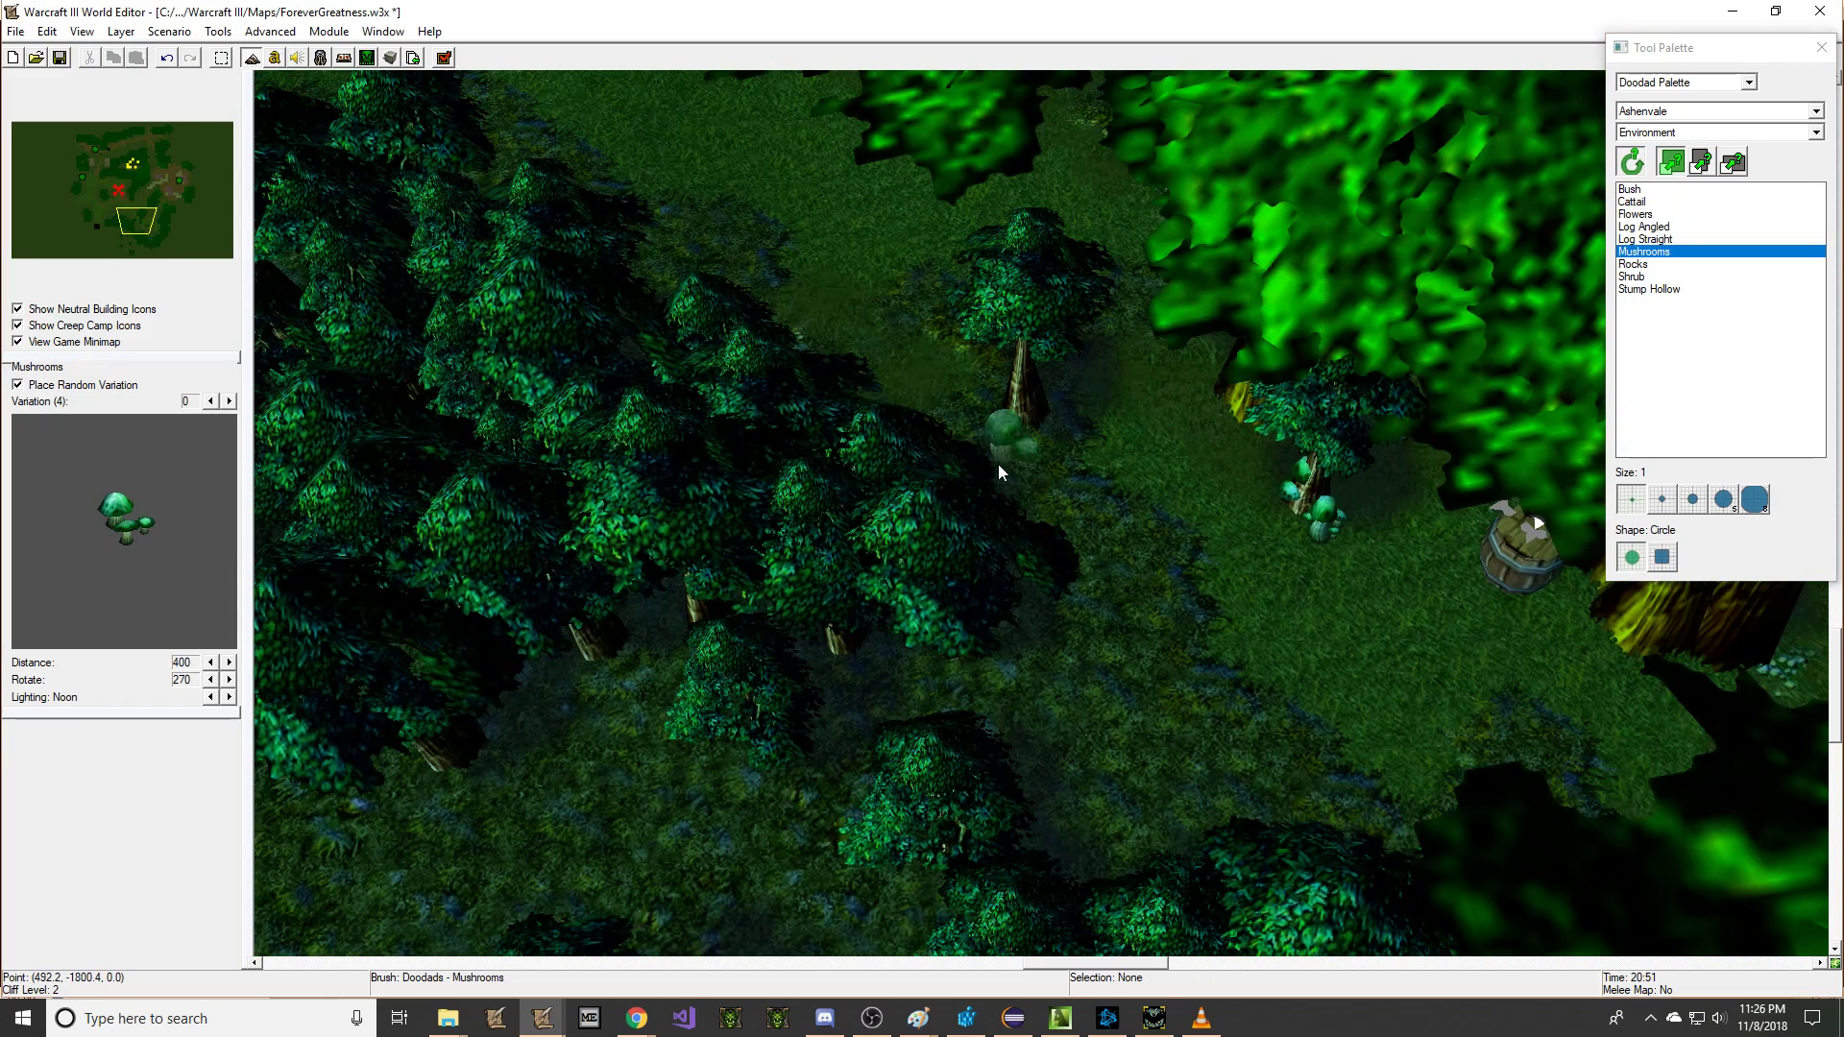
{"action": "right_click_drag", "start_coordinate": [1060, 677], "coordinate": [960, 431]}
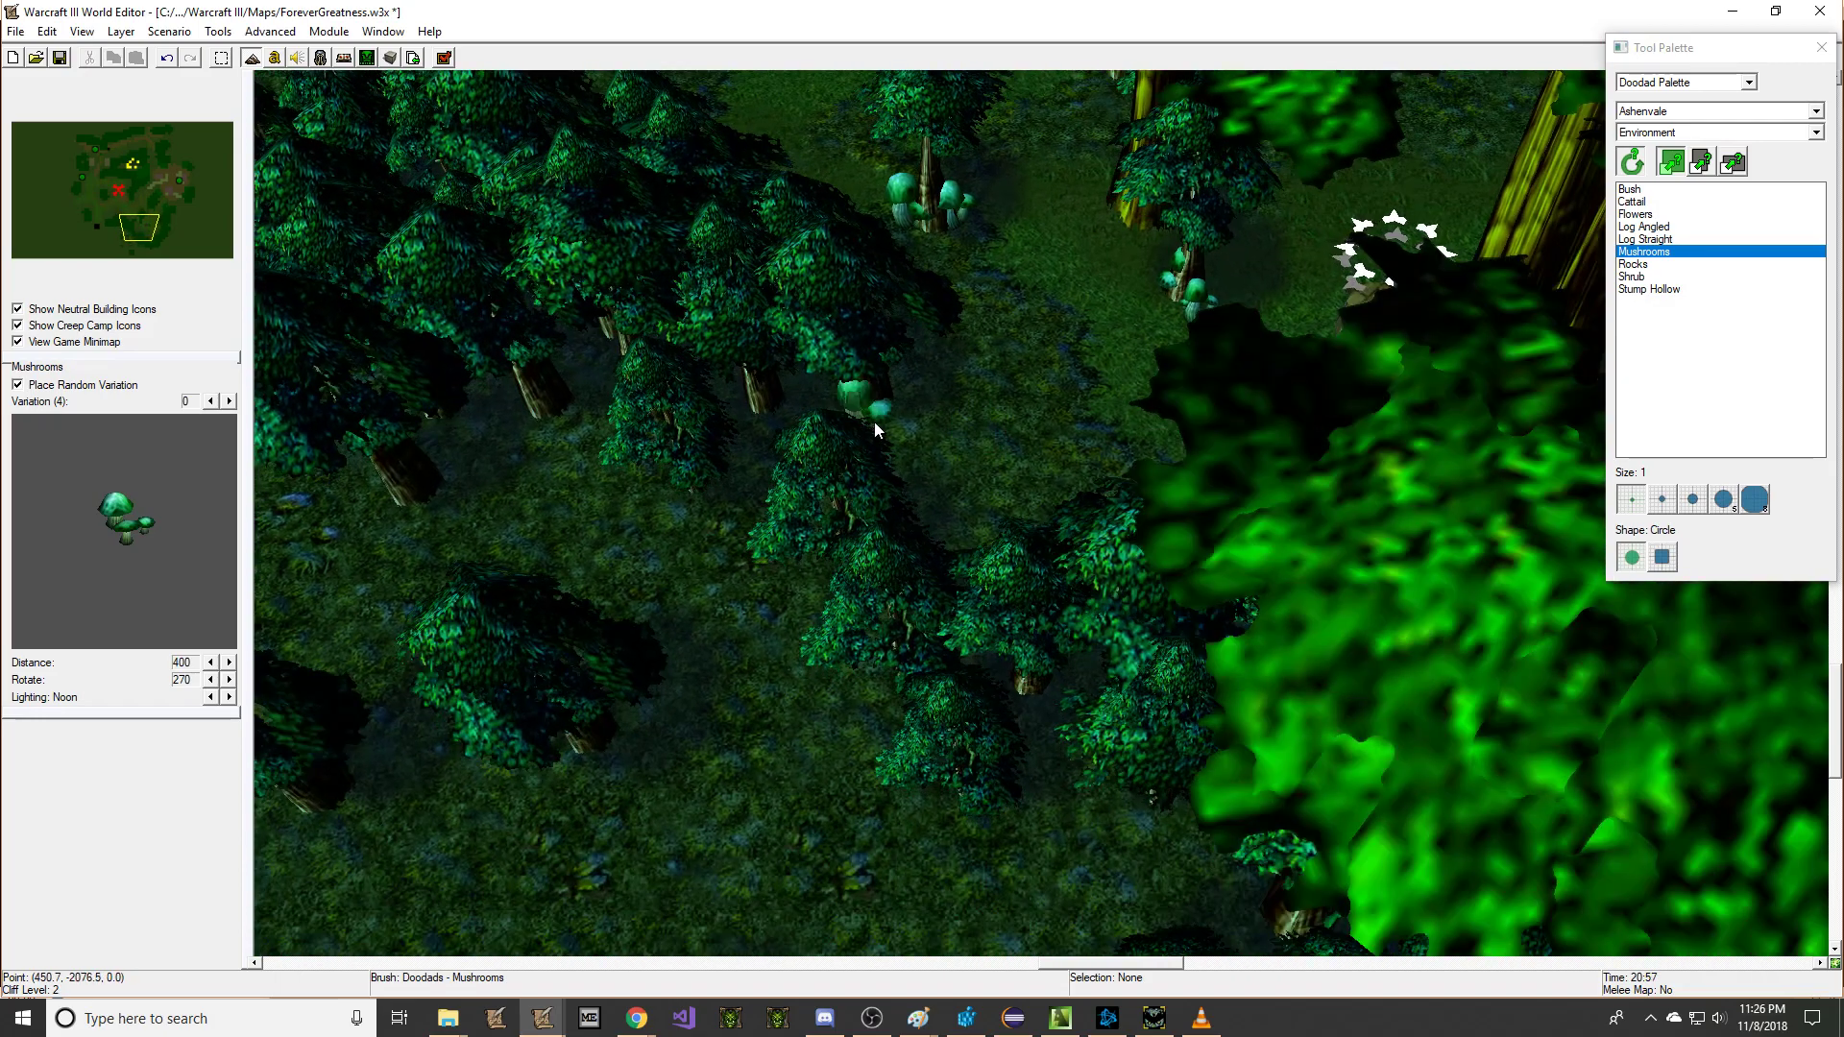
{"action": "left_click", "coordinate": [748, 412]}
Step: Switch to the Unit Palette and select the Magical JukeBox Man in the village
{"action": "right_click_drag", "start_coordinate": [1075, 314], "coordinate": [1068, 384]}
{"action": "right_click", "coordinate": [1068, 383]}
{"action": "right_click_drag", "start_coordinate": [1055, 299], "coordinate": [914, 311]}
{"action": "right_click_drag", "start_coordinate": [1143, 331], "coordinate": [1064, 365]}
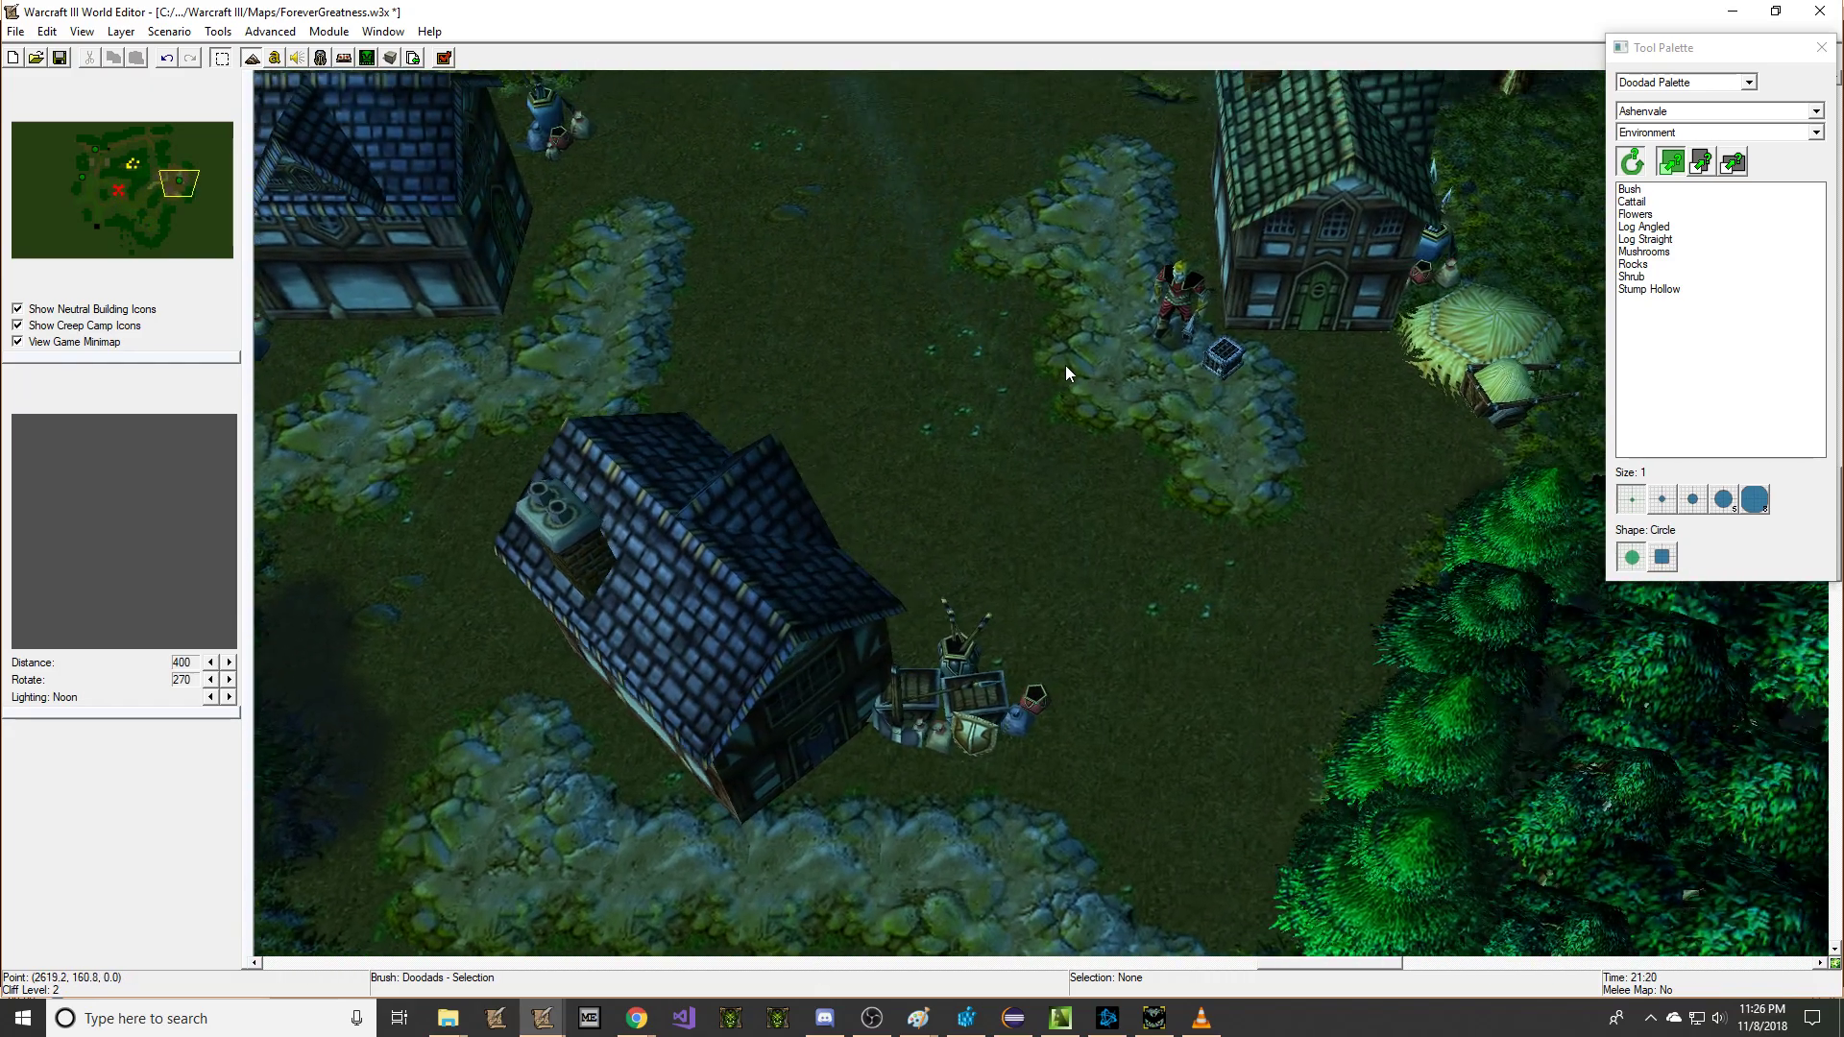
{"action": "left_click", "coordinate": [1655, 85]}
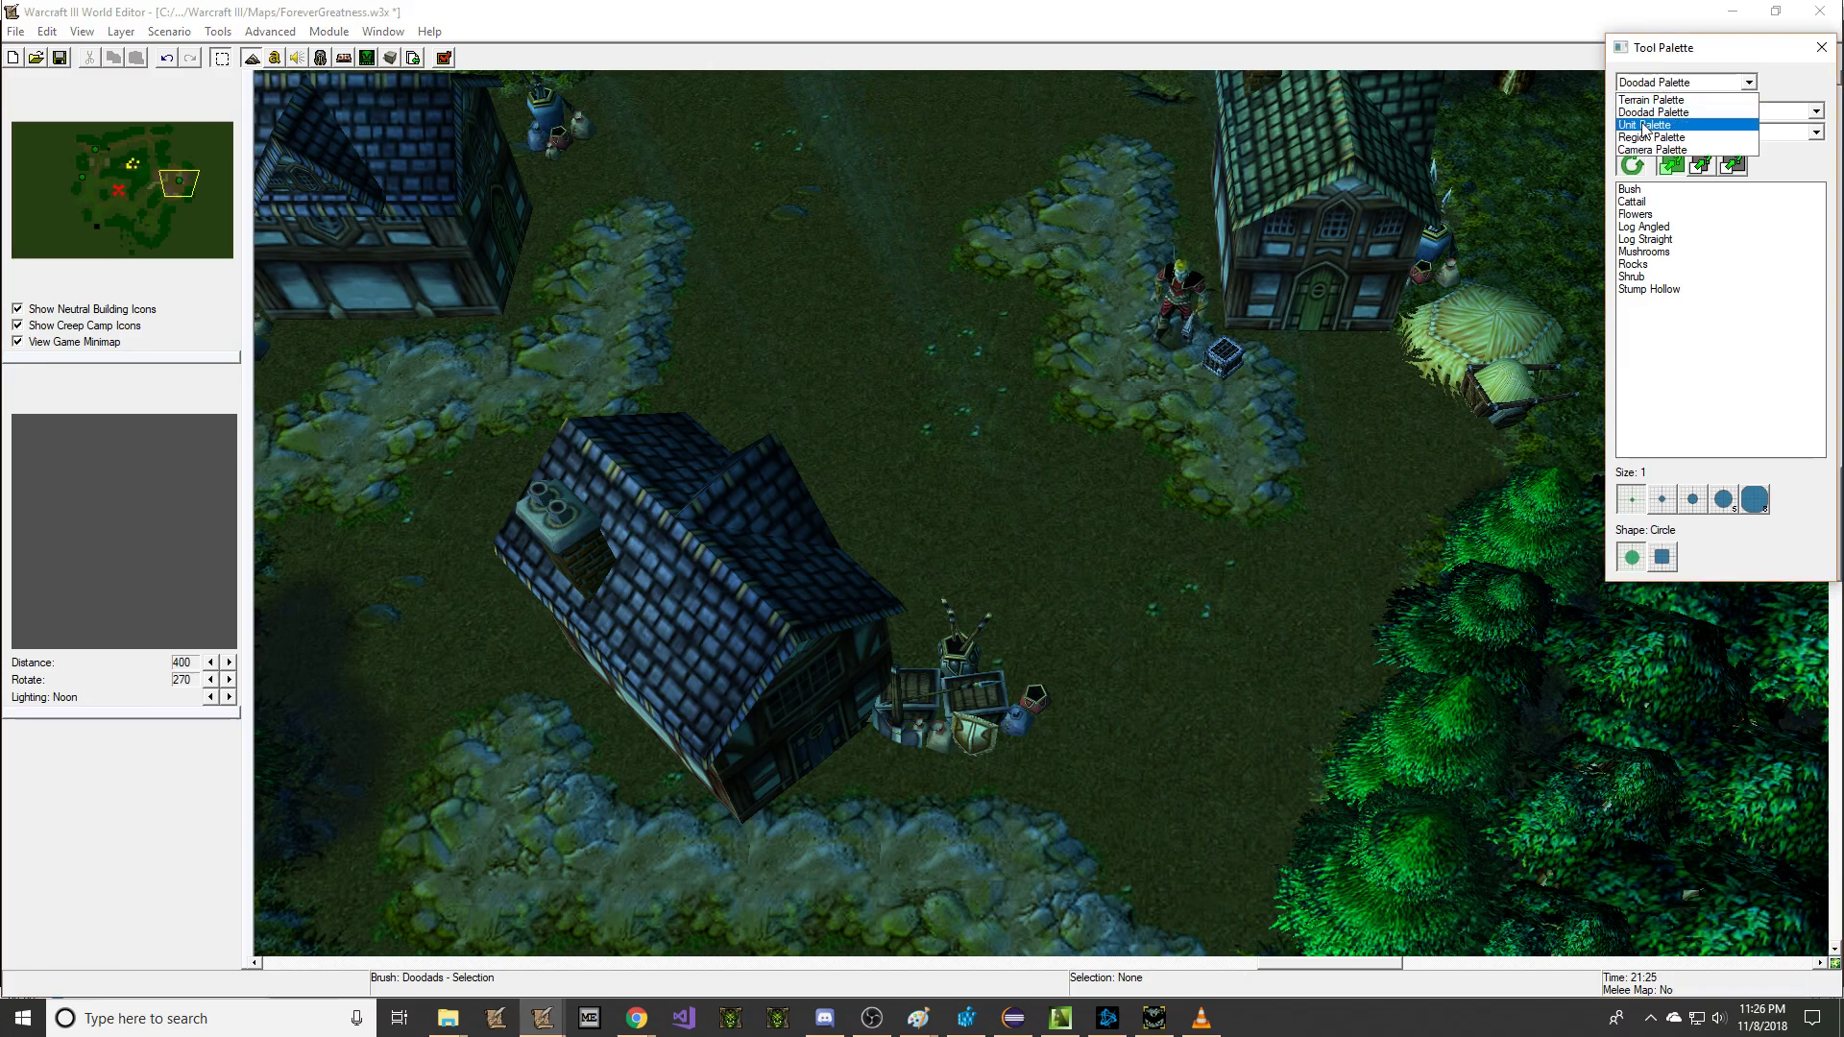
{"action": "left_click", "coordinate": [1652, 122]}
{"action": "left_click", "coordinate": [1176, 305]}
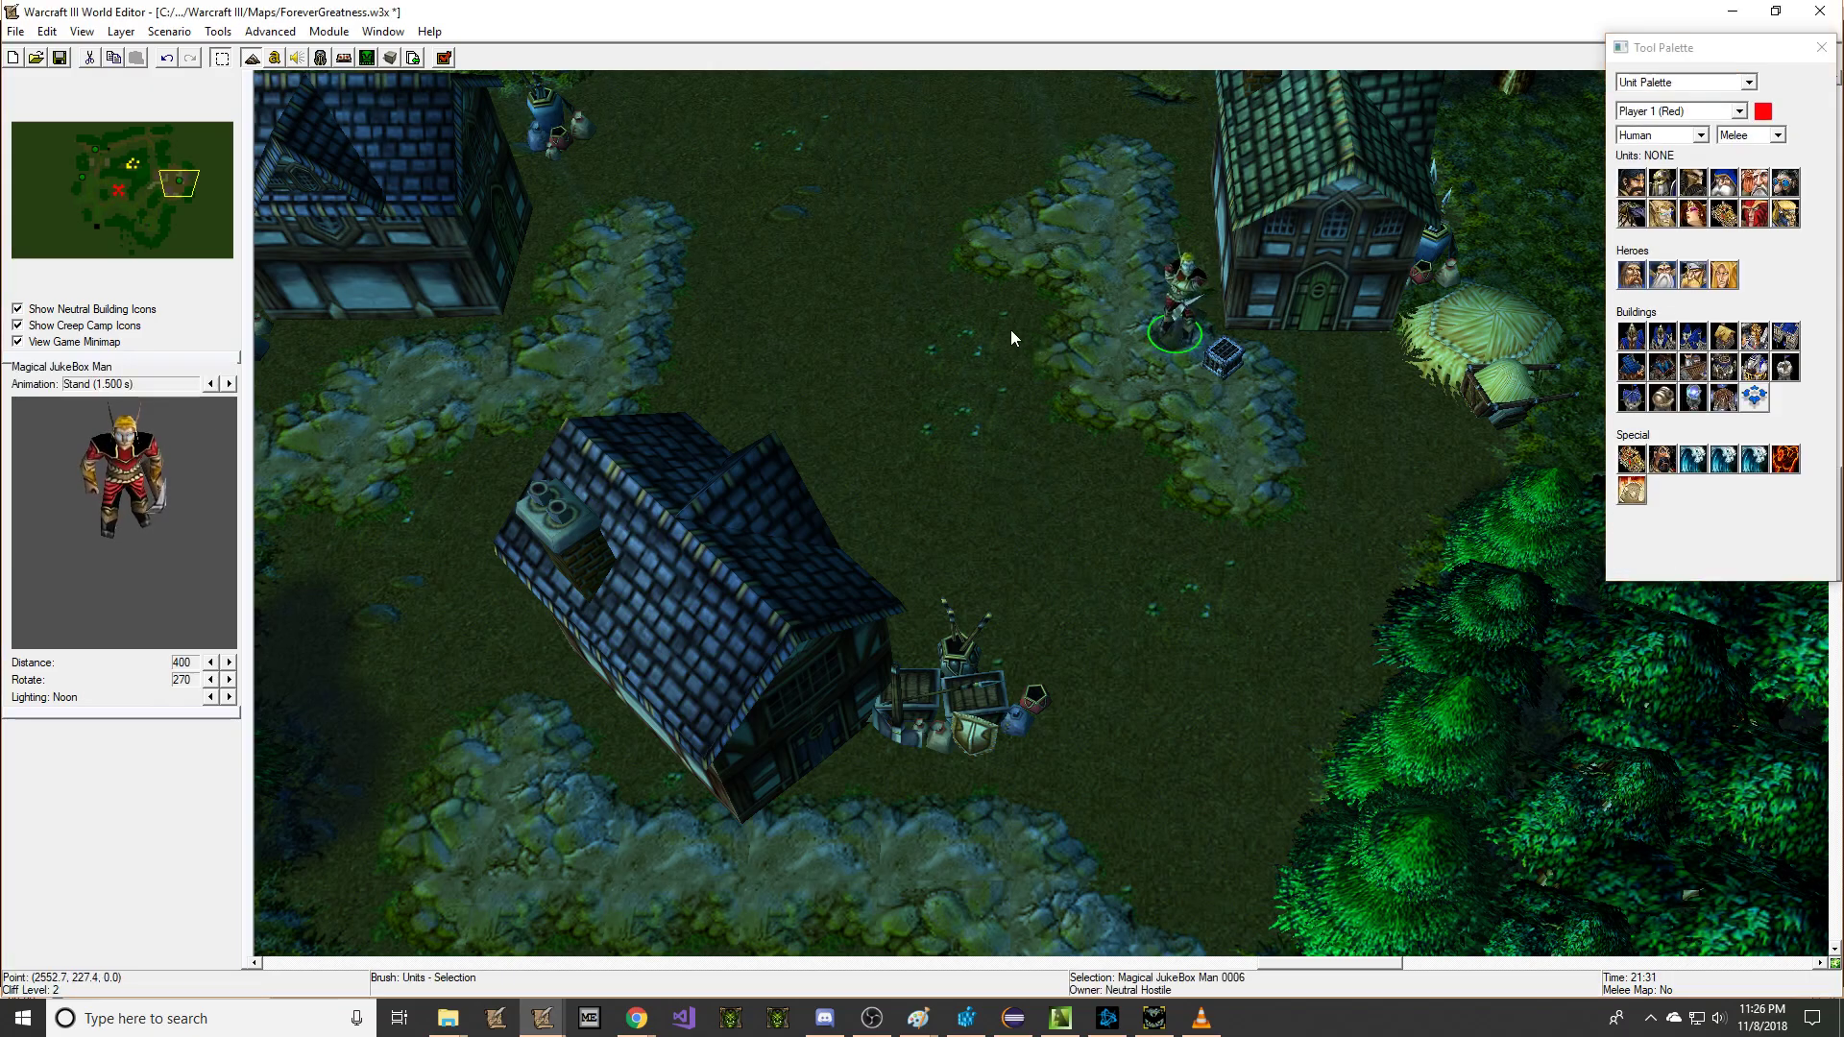
Step: Switch to the Model Editor and look at the Human units available to fetch
{"action": "left_click", "coordinate": [1061, 1019]}
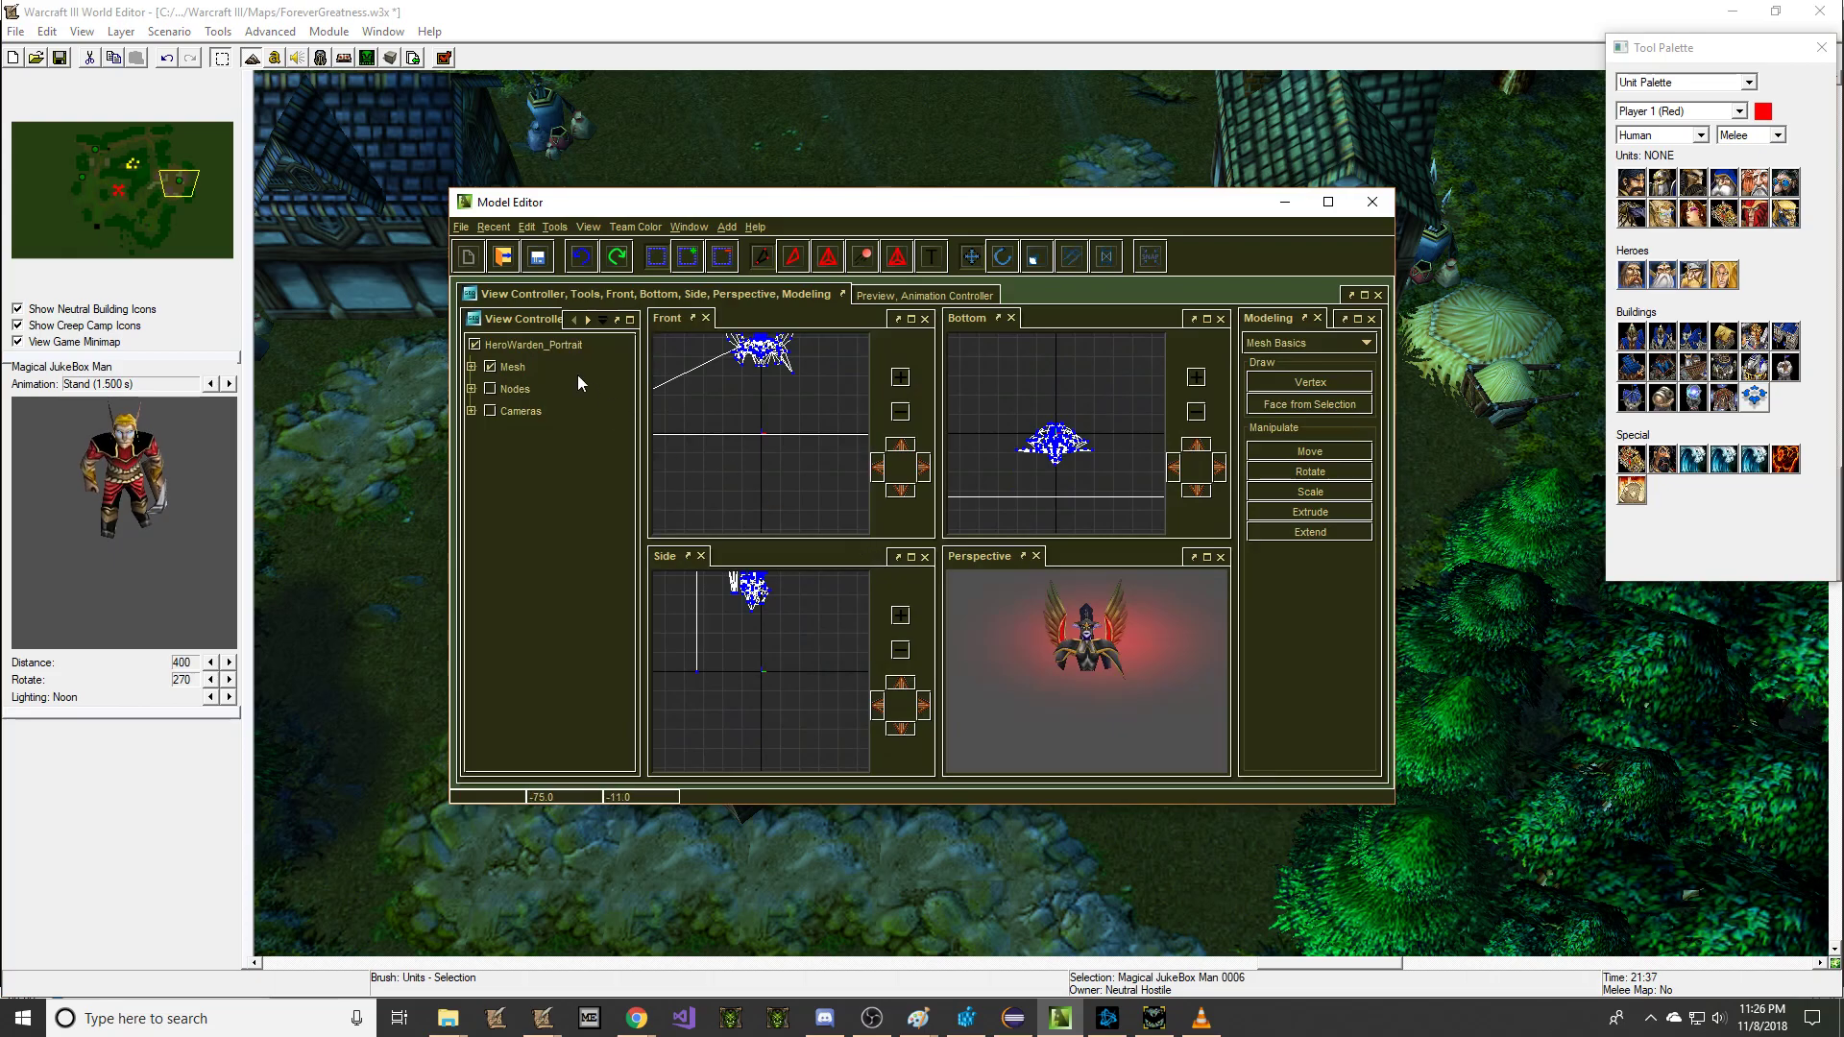
{"action": "left_click", "coordinate": [461, 227]}
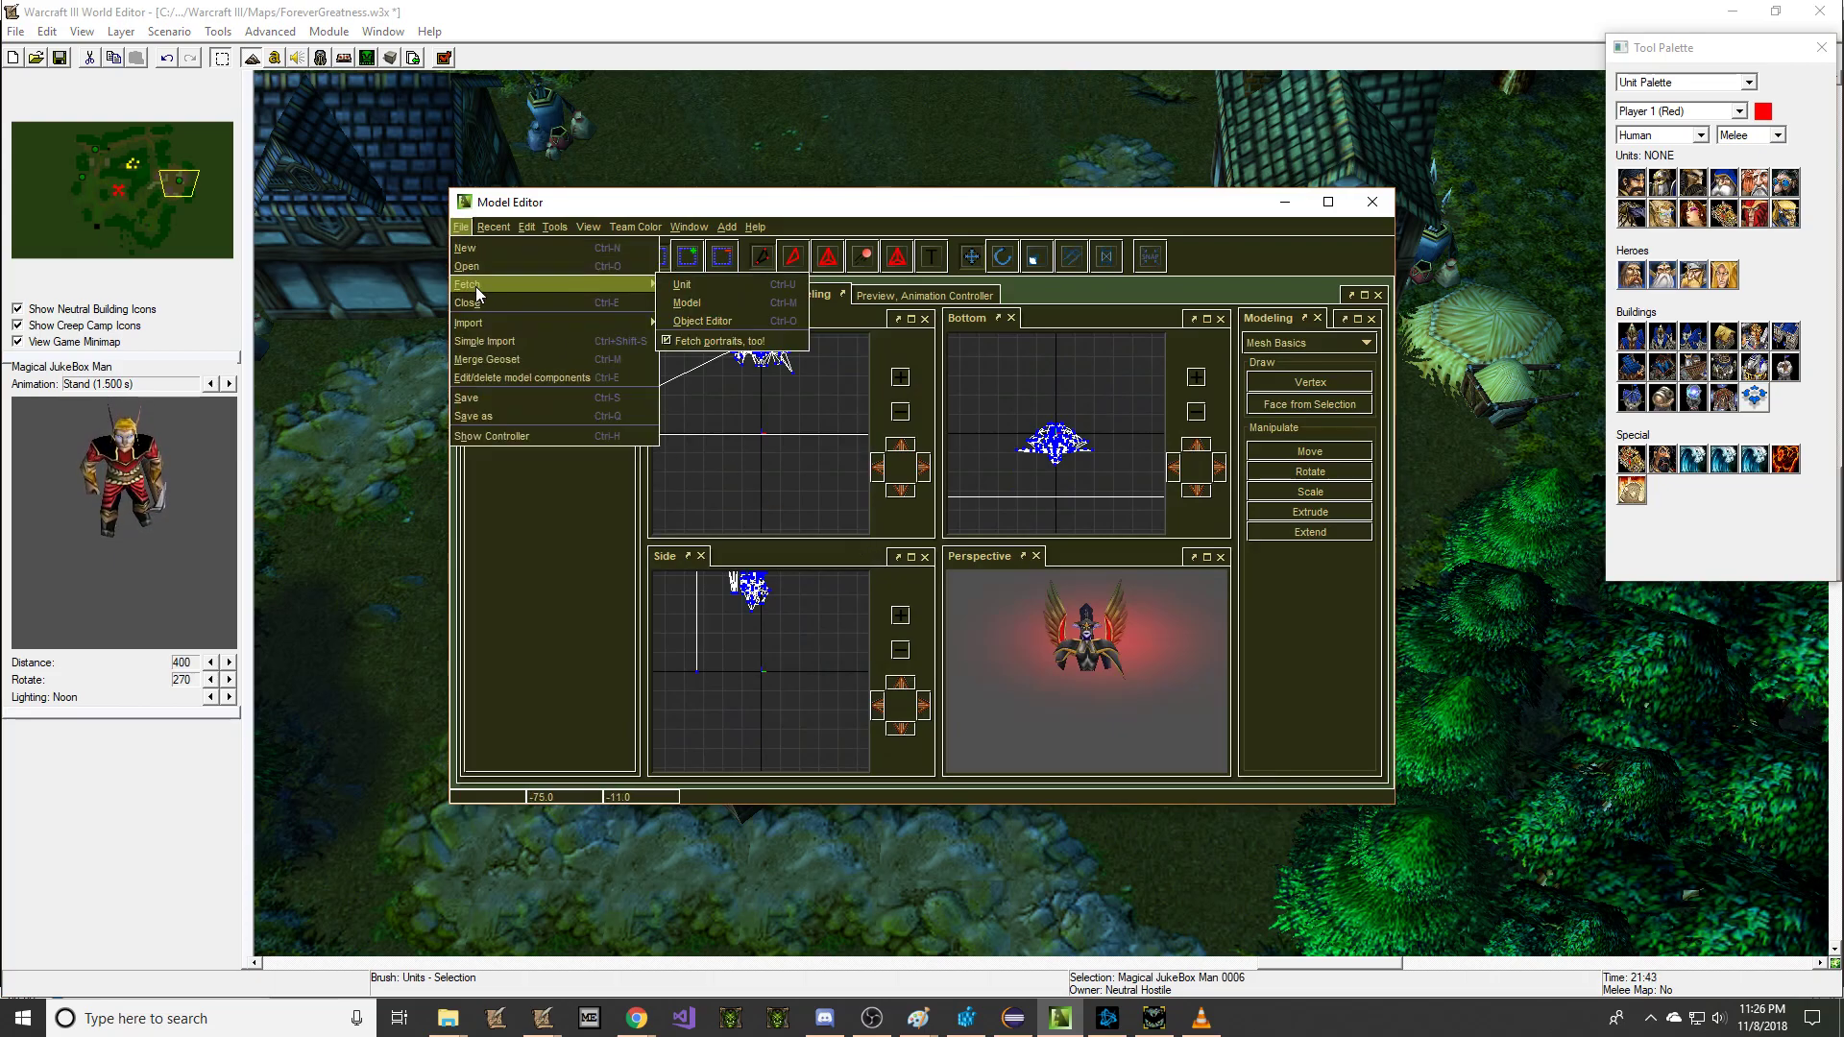
{"action": "mouse_move", "coordinate": [624, 284]}
{"action": "left_click", "coordinate": [716, 281]}
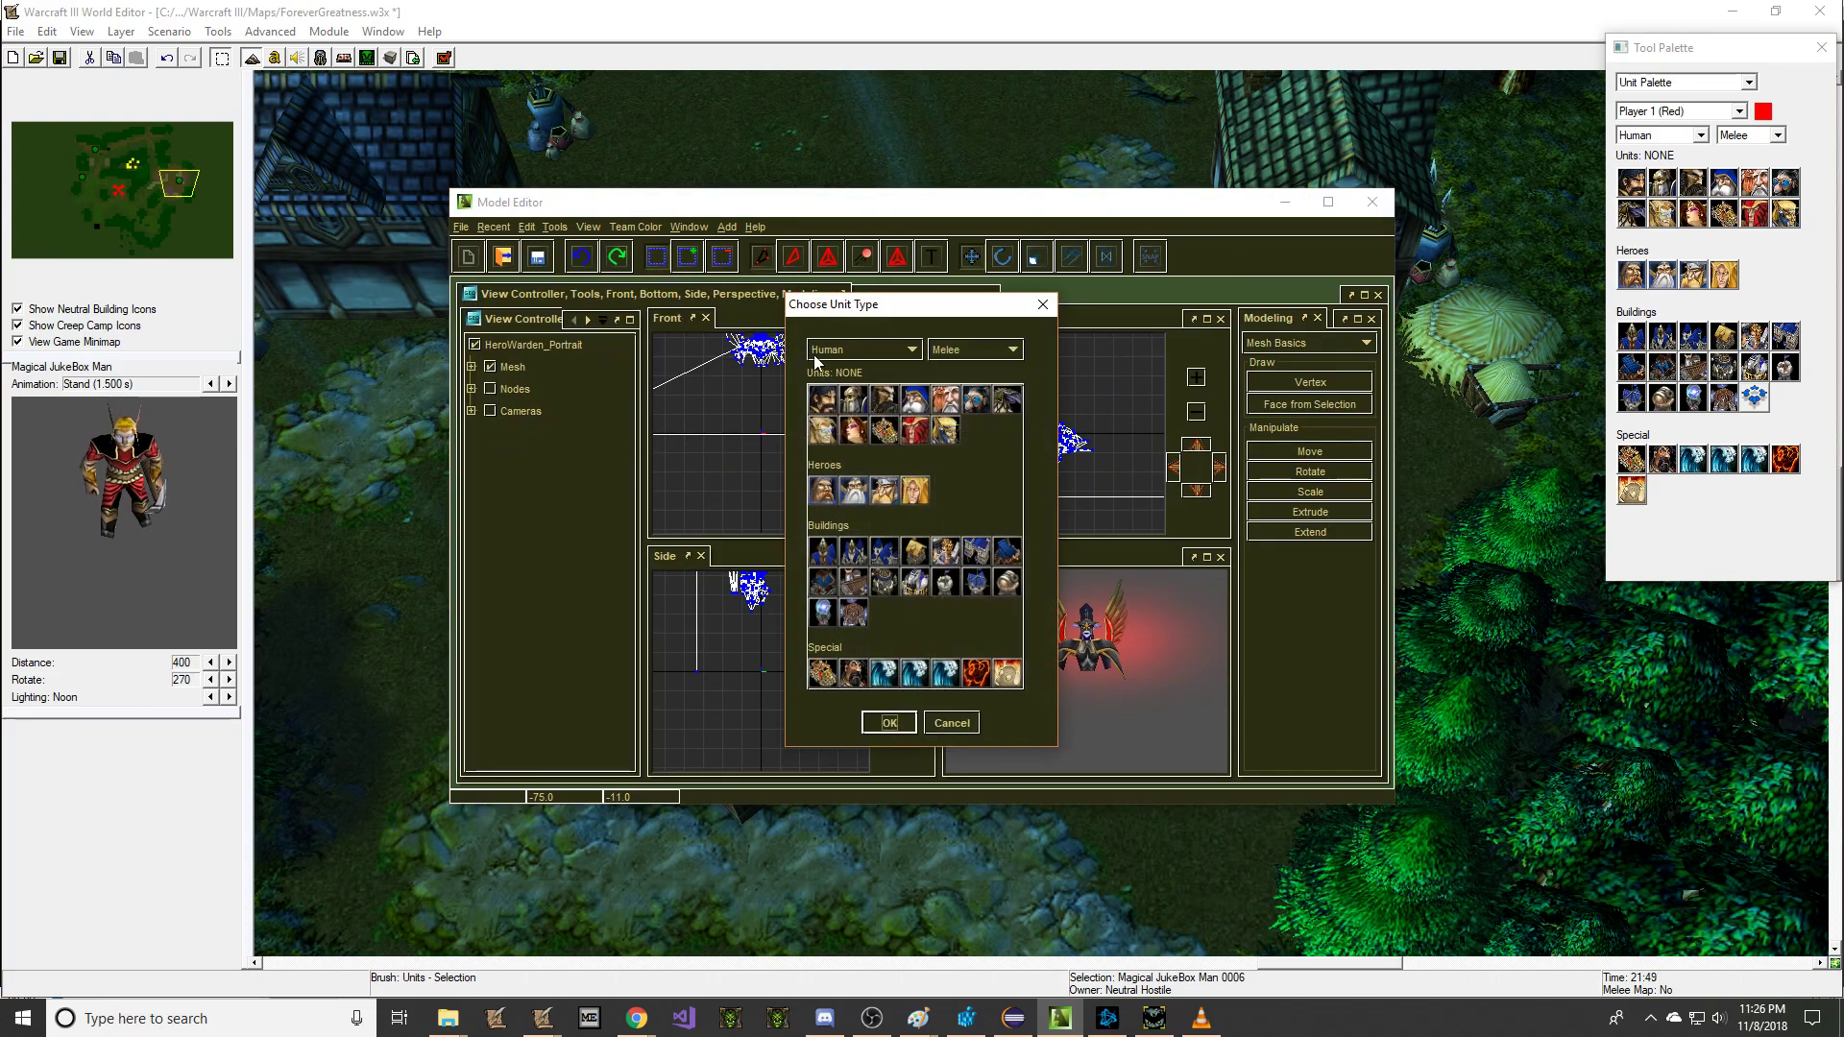
{"action": "key", "text": "Escape"}
Step: Browse the Undead, Orc and Night Elf units available to fetch as models, then close the chooser
{"action": "left_click", "coordinate": [682, 225]}
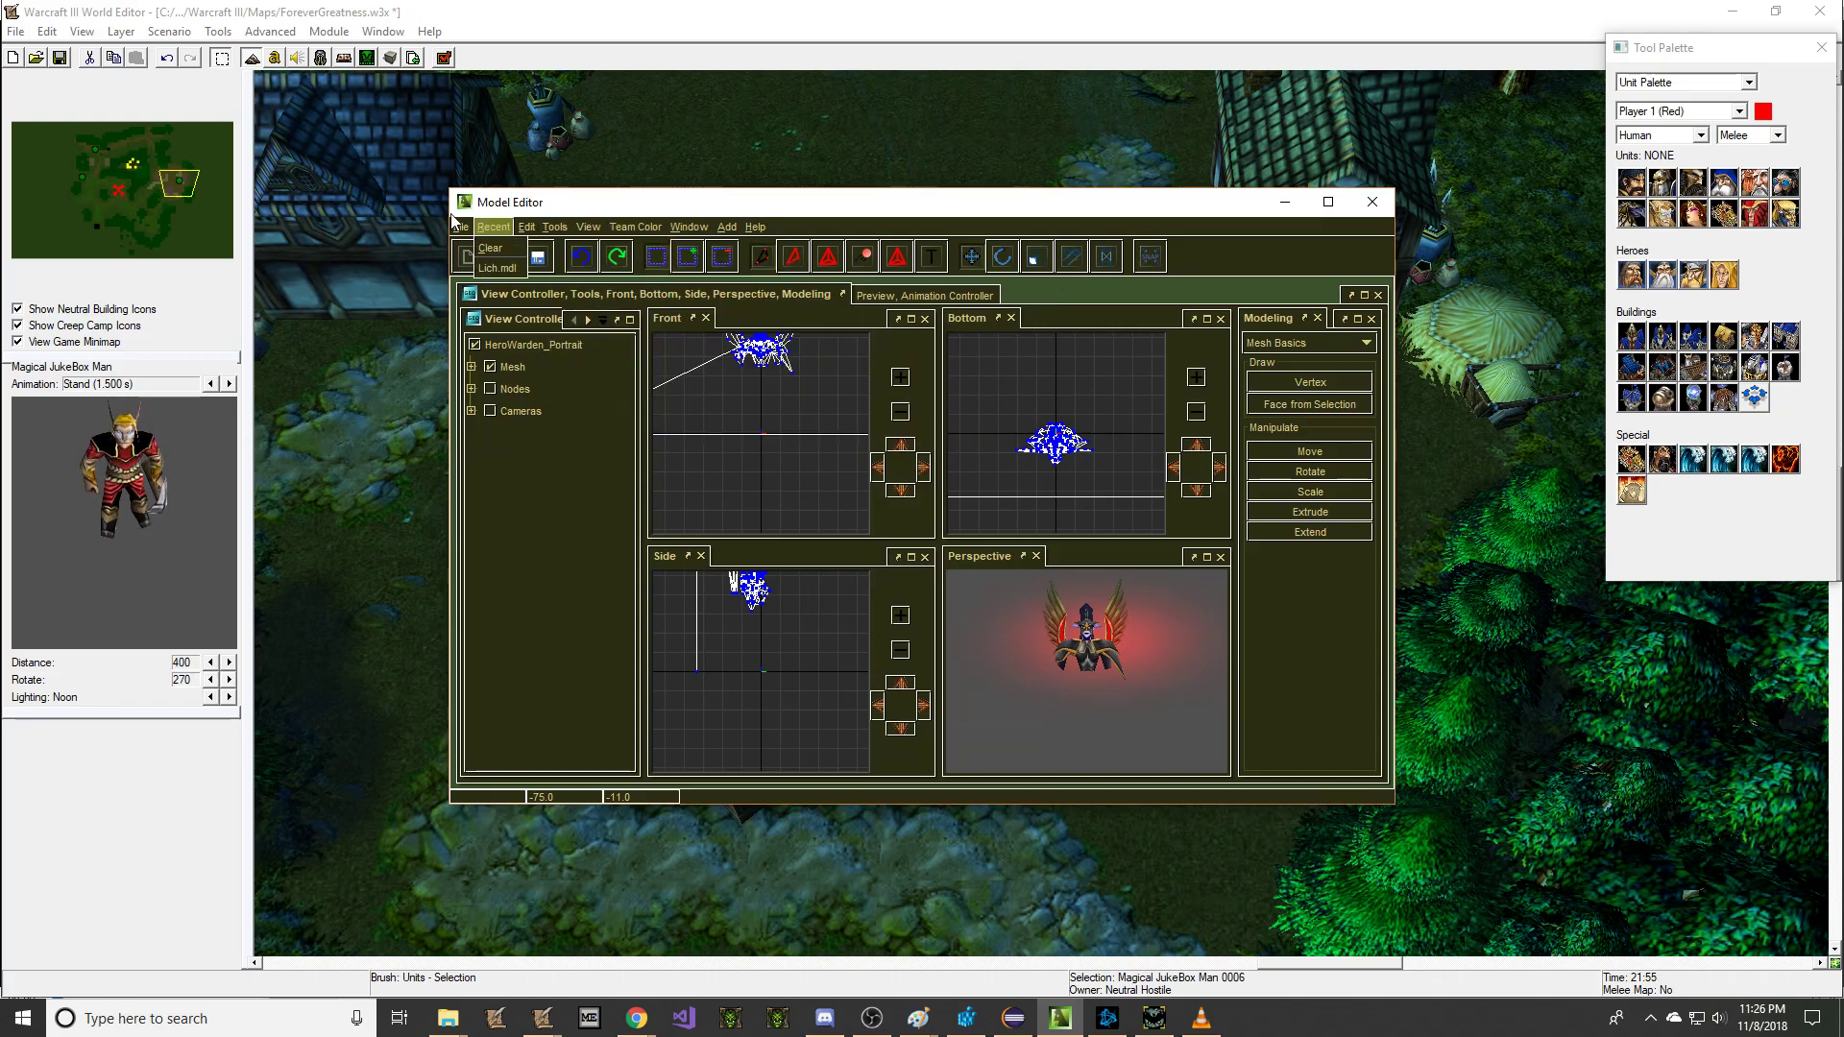
{"action": "left_click", "coordinate": [461, 226]}
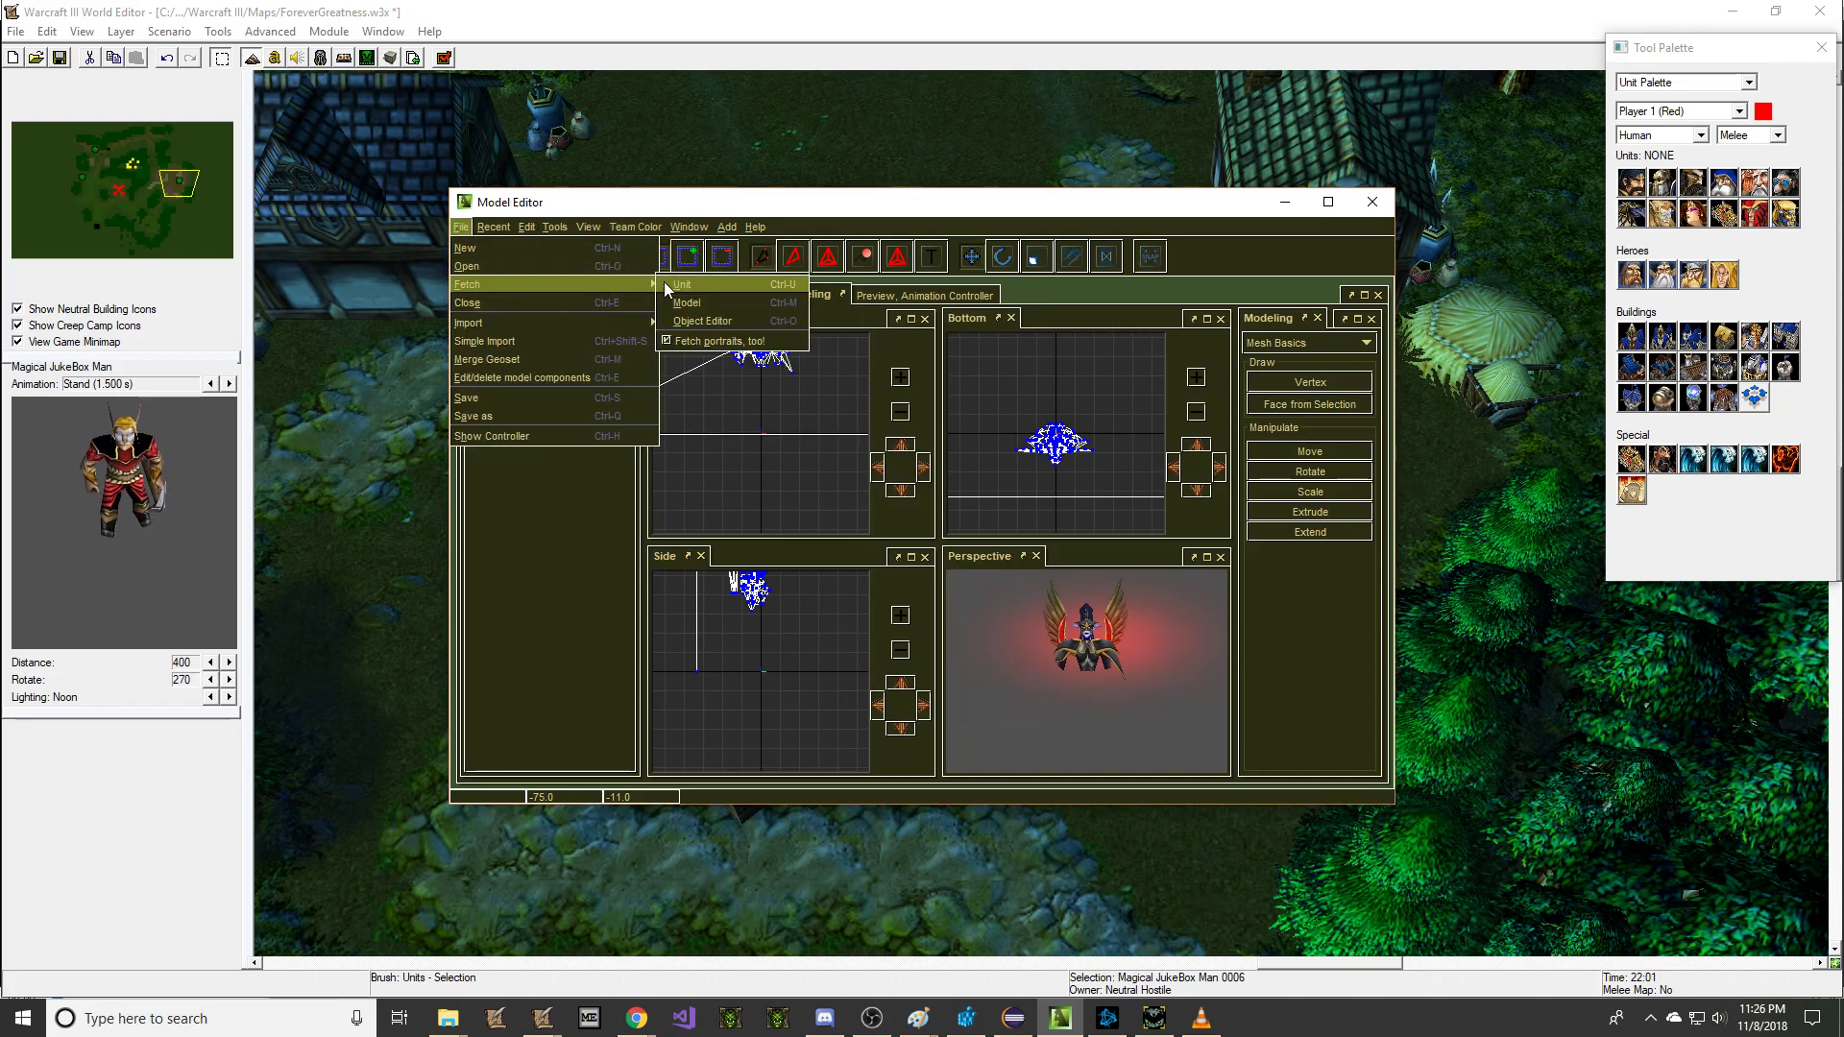
{"action": "left_click", "coordinate": [672, 282]}
{"action": "left_click", "coordinate": [903, 346]}
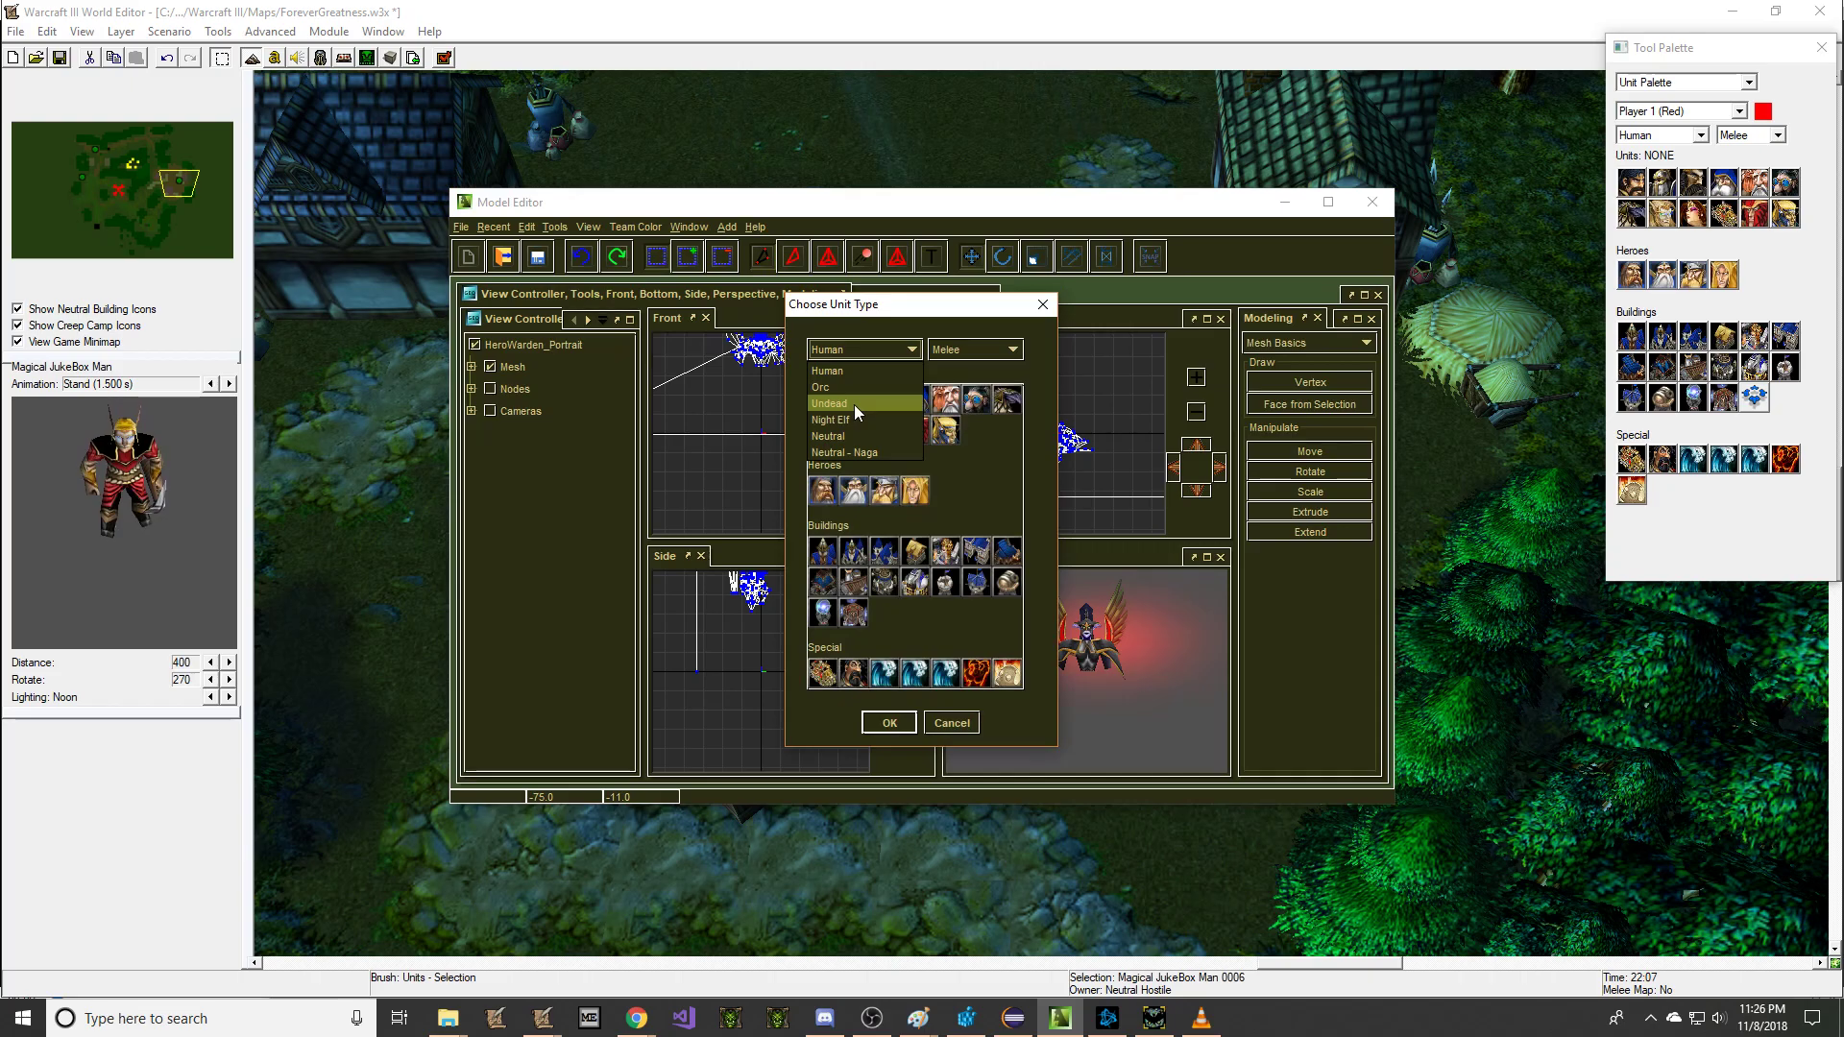
{"action": "left_click", "coordinate": [858, 407]}
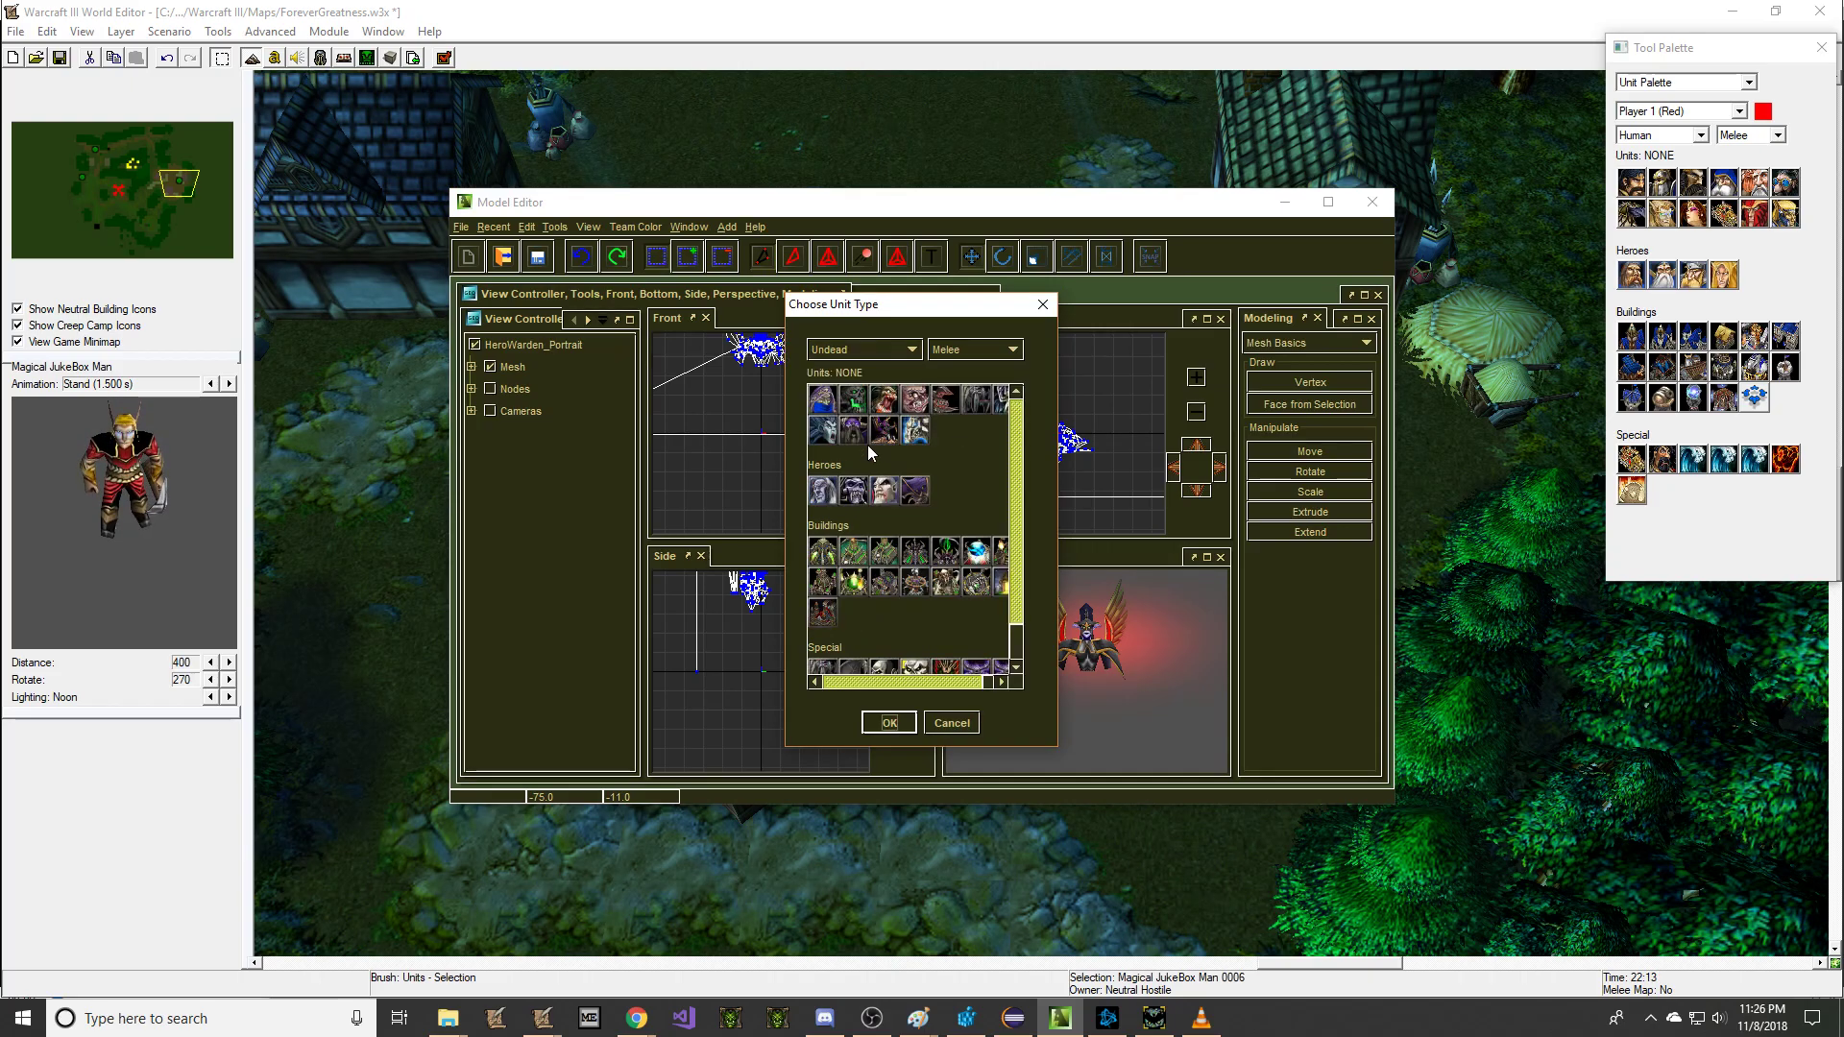
{"action": "left_click", "coordinate": [864, 350]}
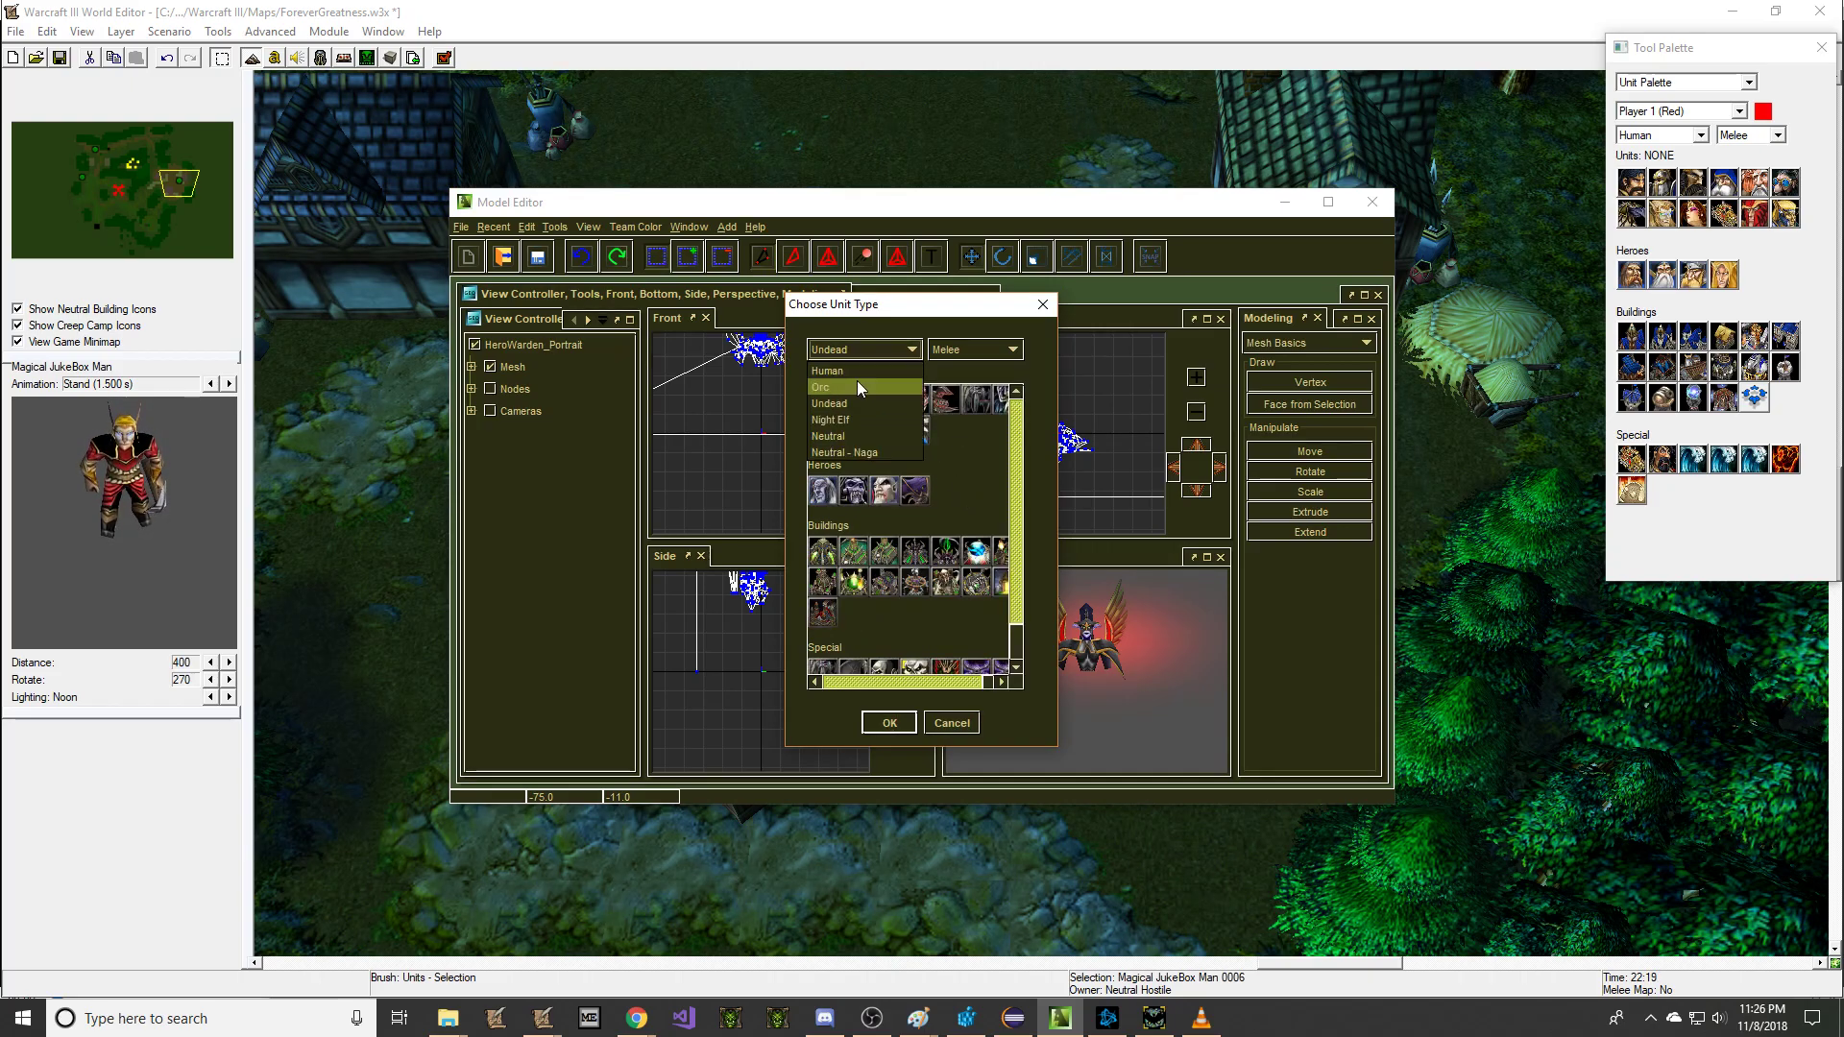
{"action": "left_click", "coordinate": [856, 387]}
{"action": "left_click", "coordinate": [889, 352]}
{"action": "left_click", "coordinate": [864, 419]}
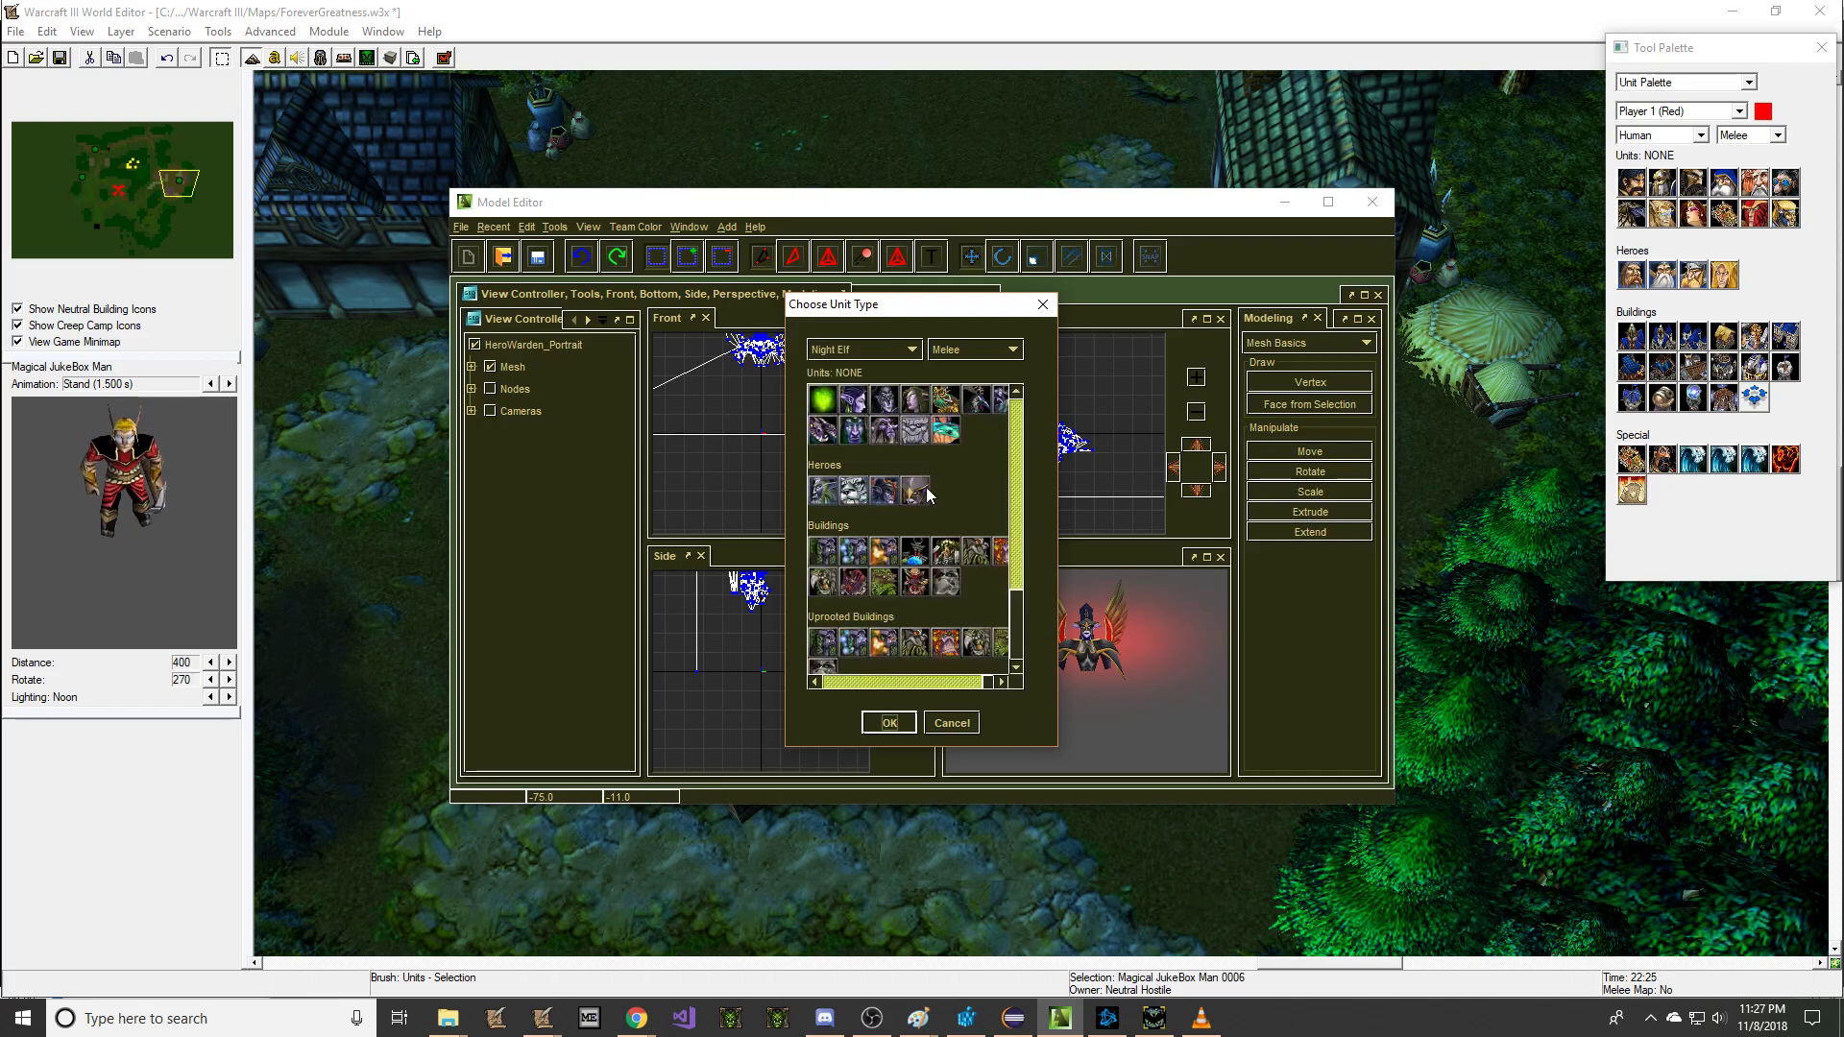
{"action": "left_click_drag", "start_coordinate": [1023, 520], "coordinate": [1019, 625]}
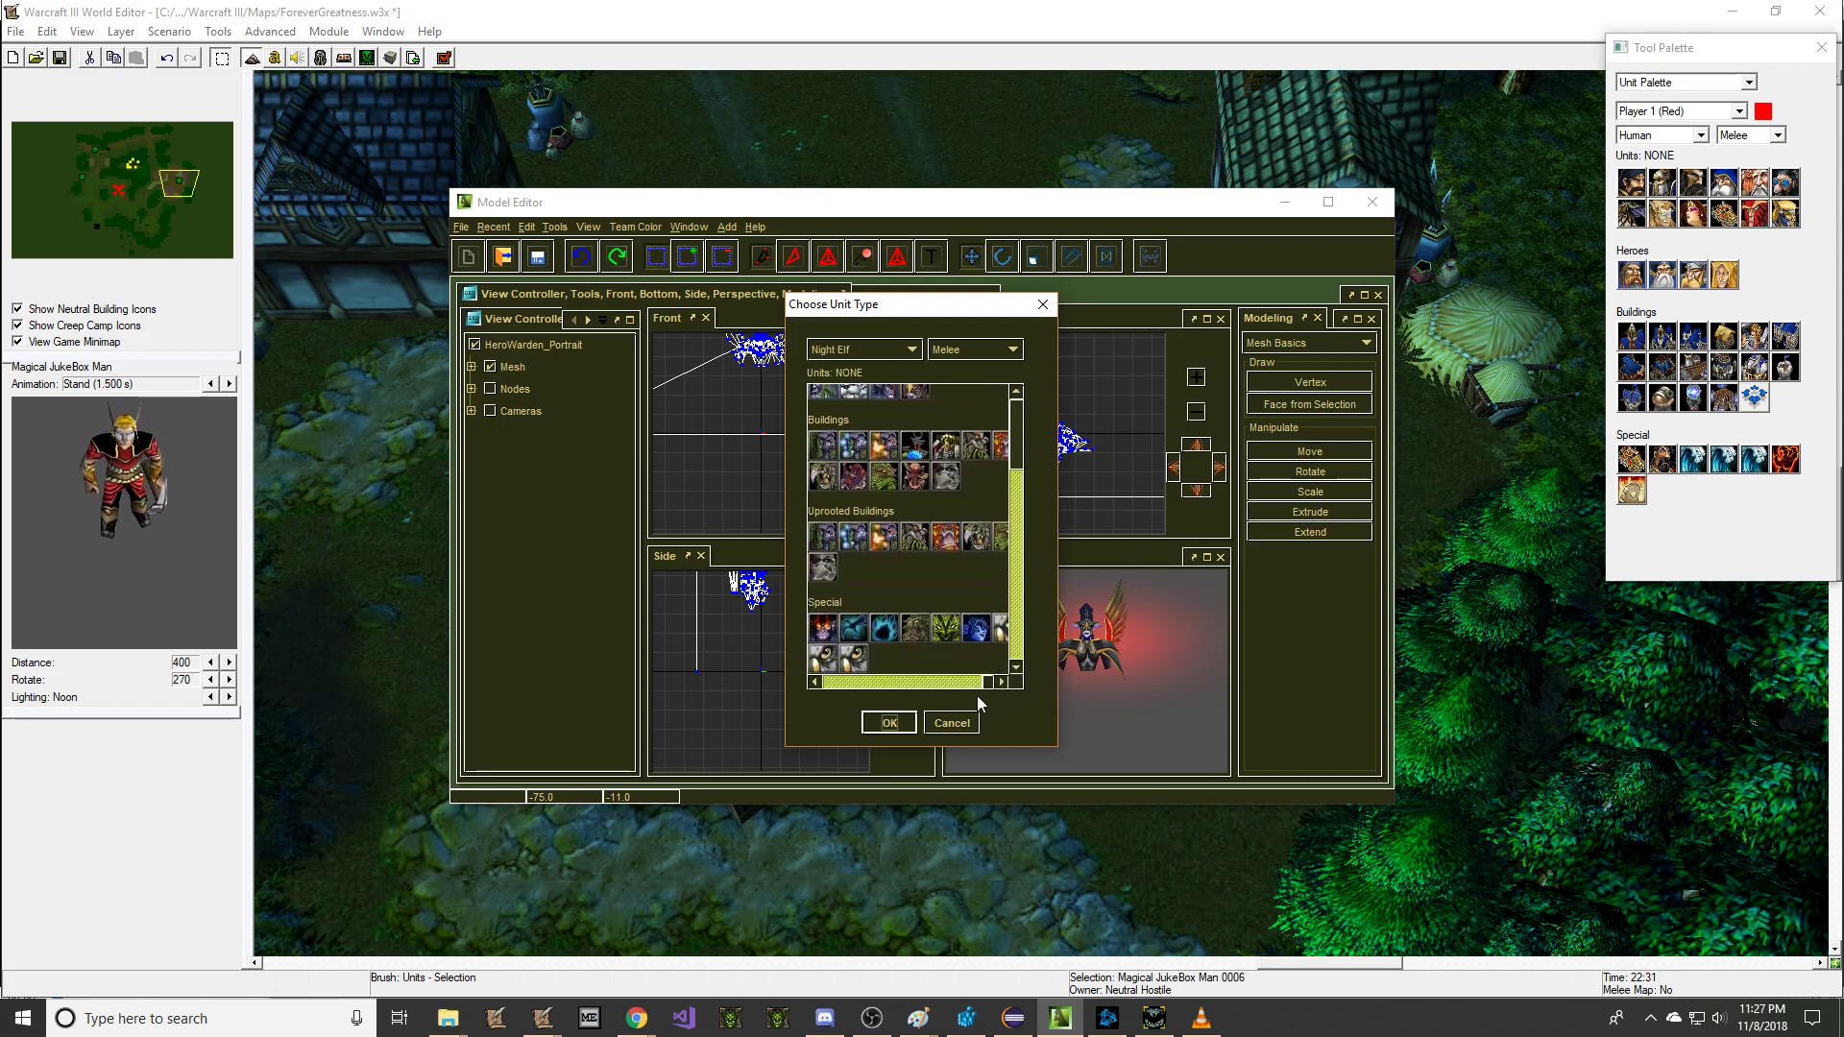
{"action": "left_click", "coordinate": [952, 722]}
Step: Maximize the Model Editor window and open the Doodad Browser
{"action": "double_click", "coordinate": [756, 204]}
{"action": "left_click", "coordinate": [239, 31]}
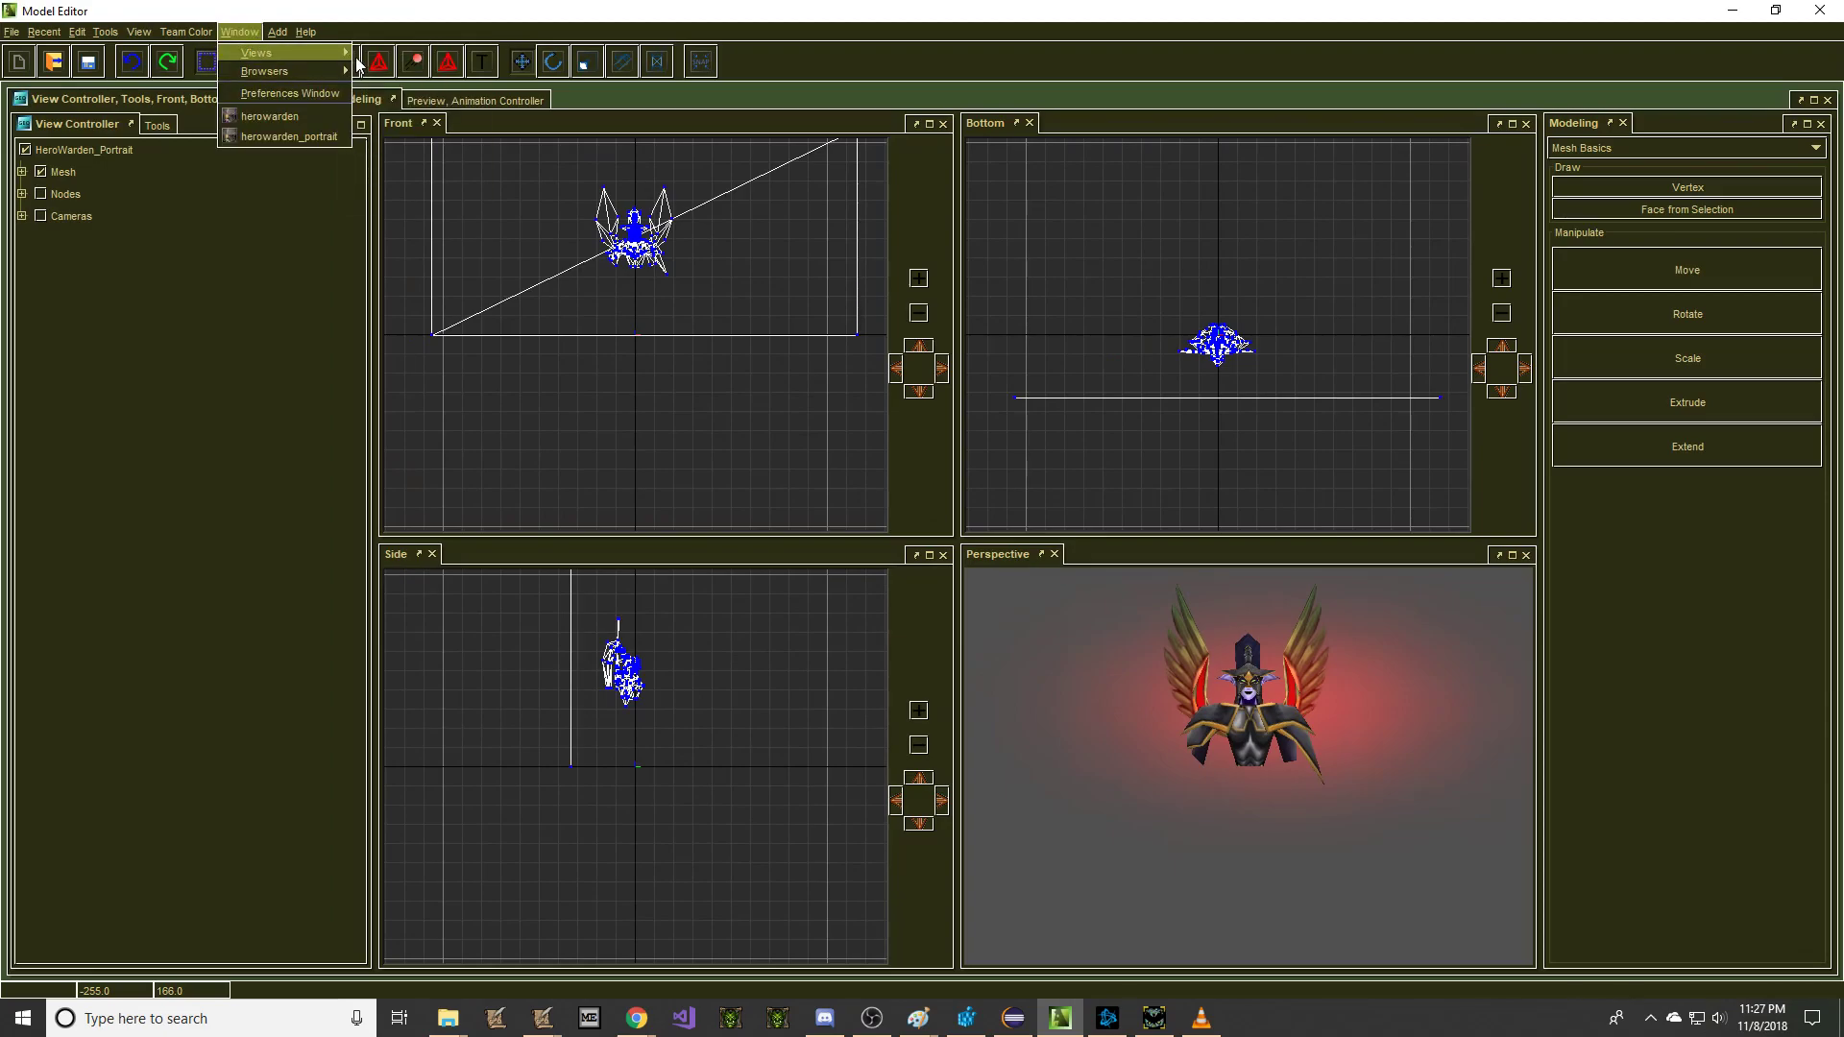
{"action": "mouse_move", "coordinate": [333, 72]}
{"action": "left_click", "coordinate": [394, 108]}
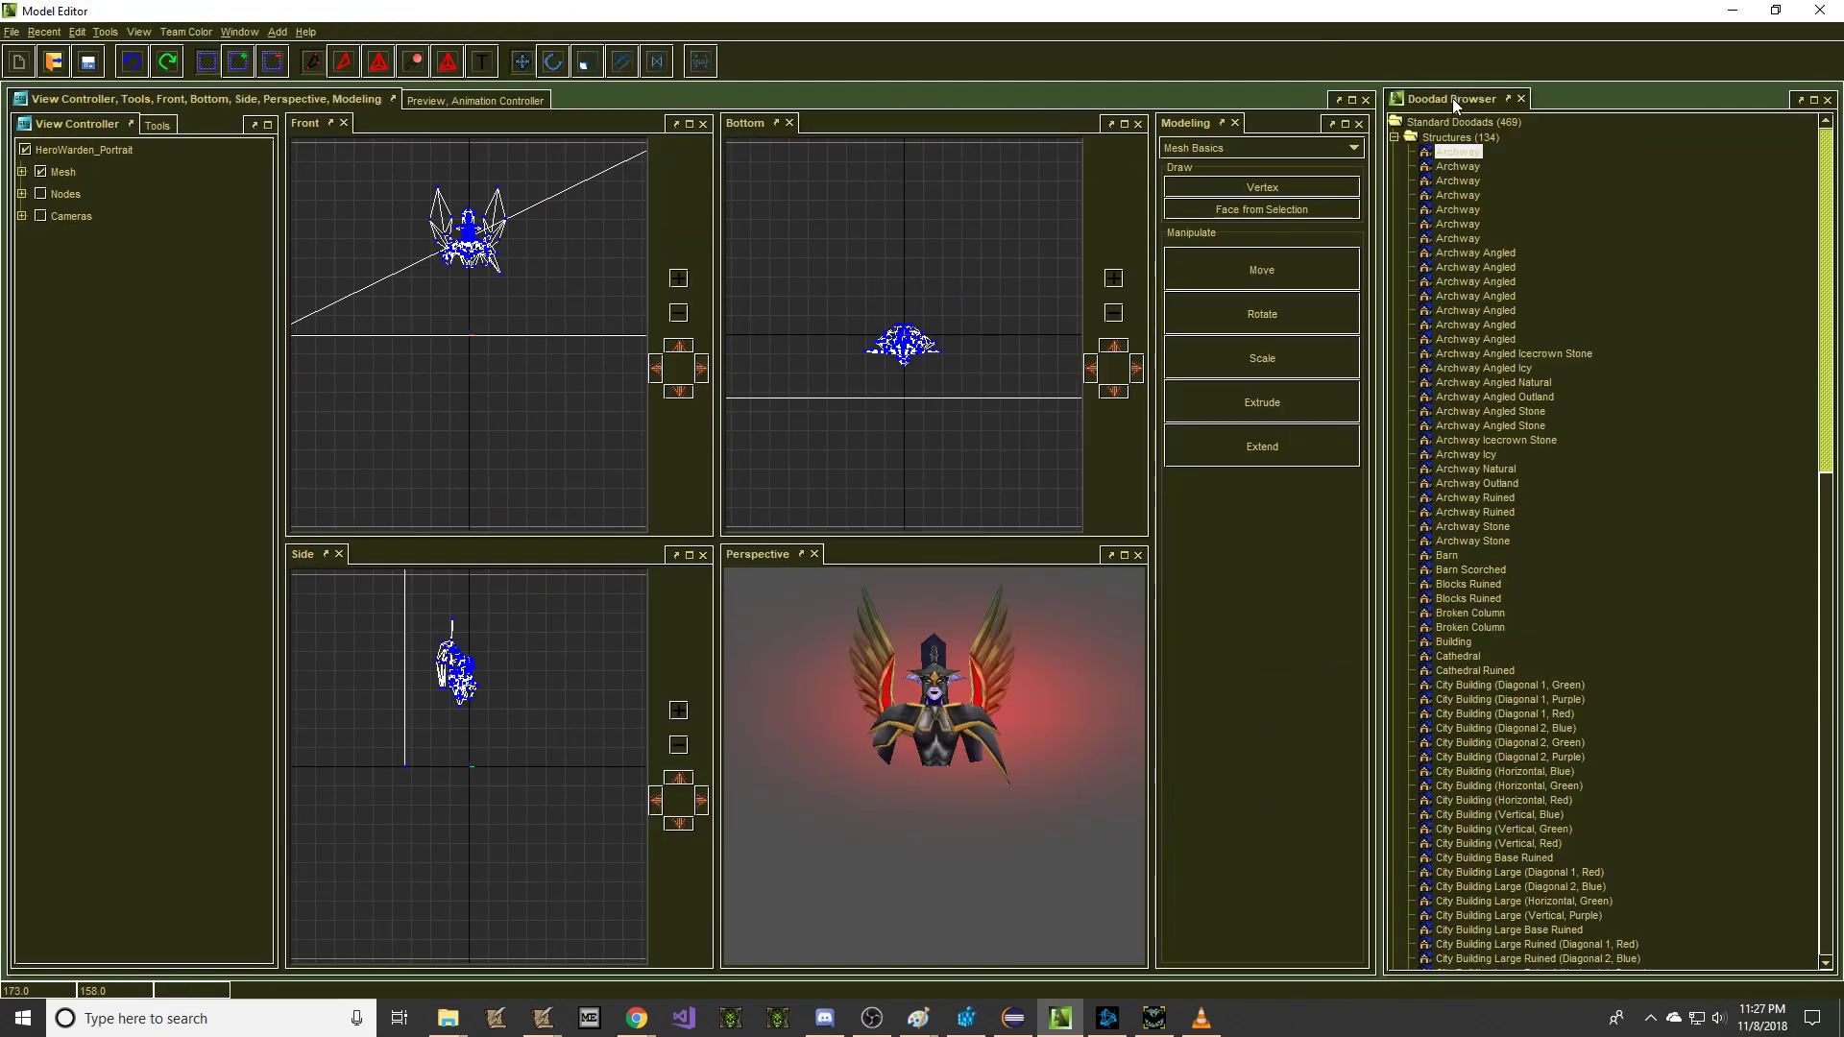
Step: Dock the Doodad Browser as its own pane on the View Controller's side of the workspace
{"action": "left_click_drag", "start_coordinate": [1455, 106], "coordinate": [77, 128]}
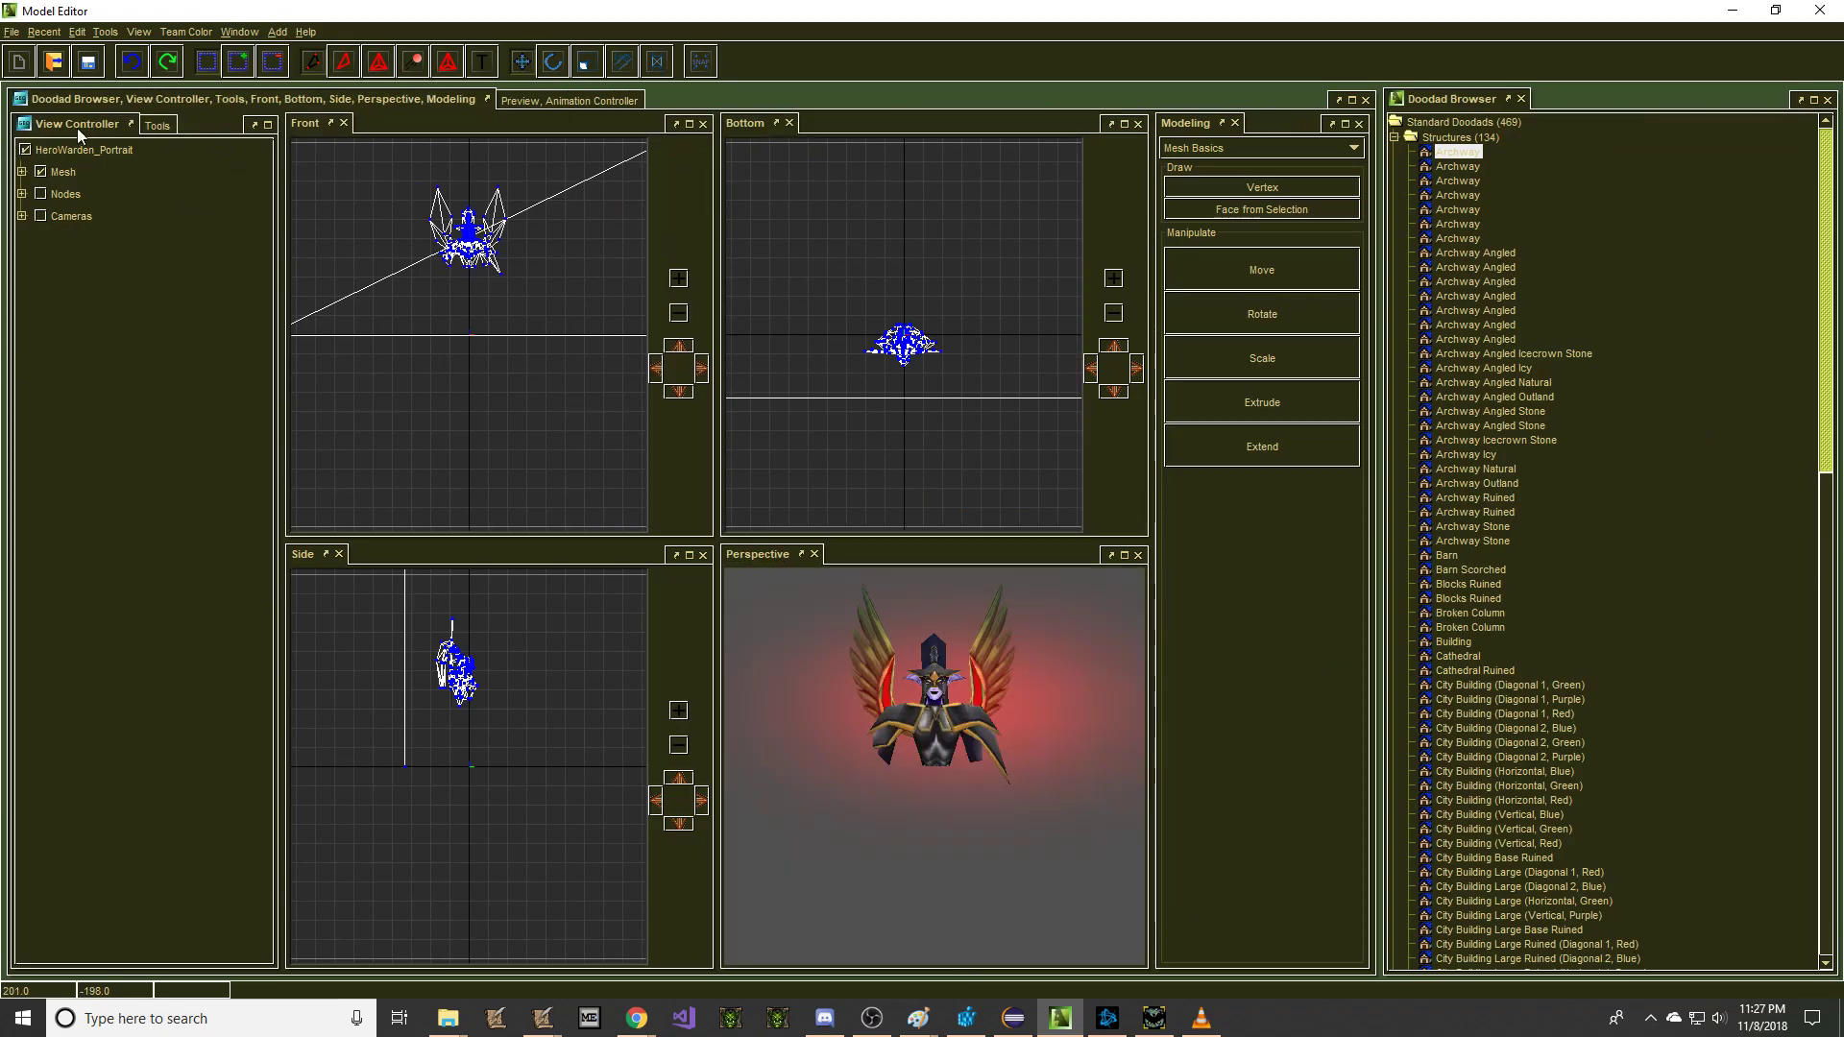
{"action": "left_click", "coordinate": [152, 126]}
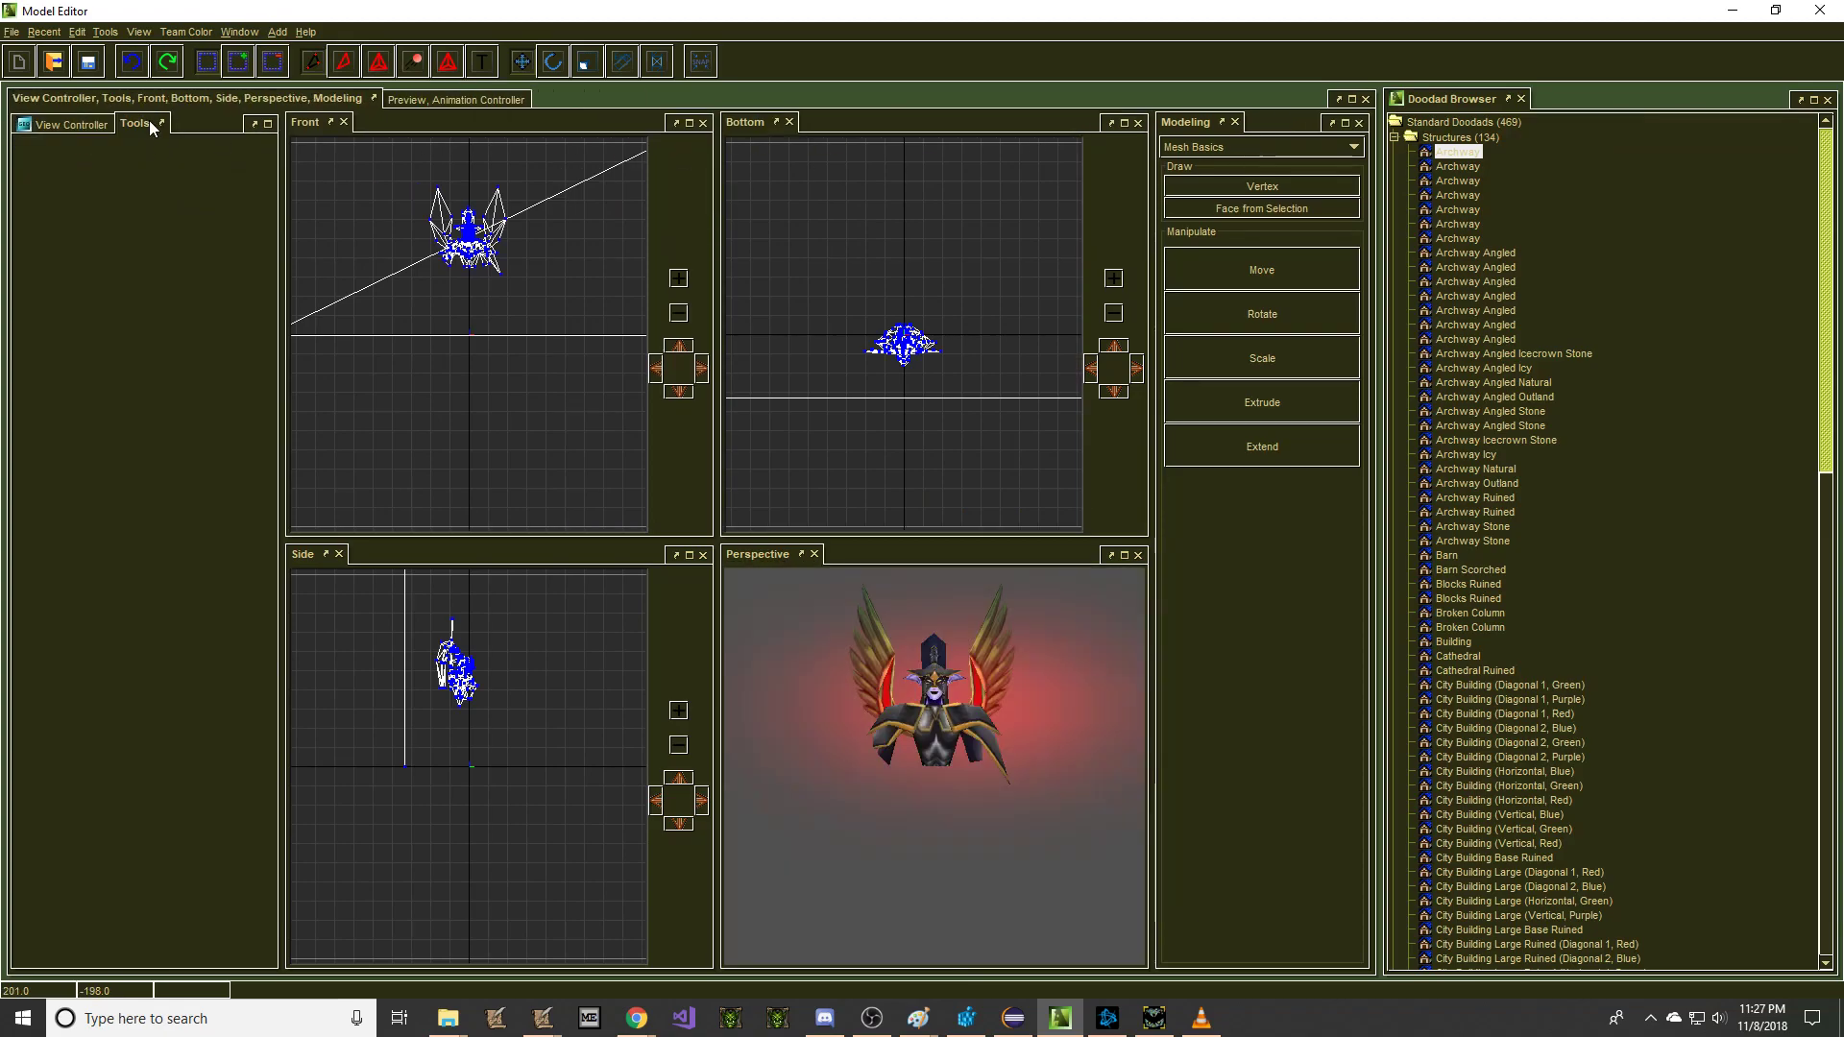
{"action": "left_click", "coordinate": [77, 128]}
{"action": "left_click_drag", "start_coordinate": [1462, 96], "coordinate": [8, 188]}
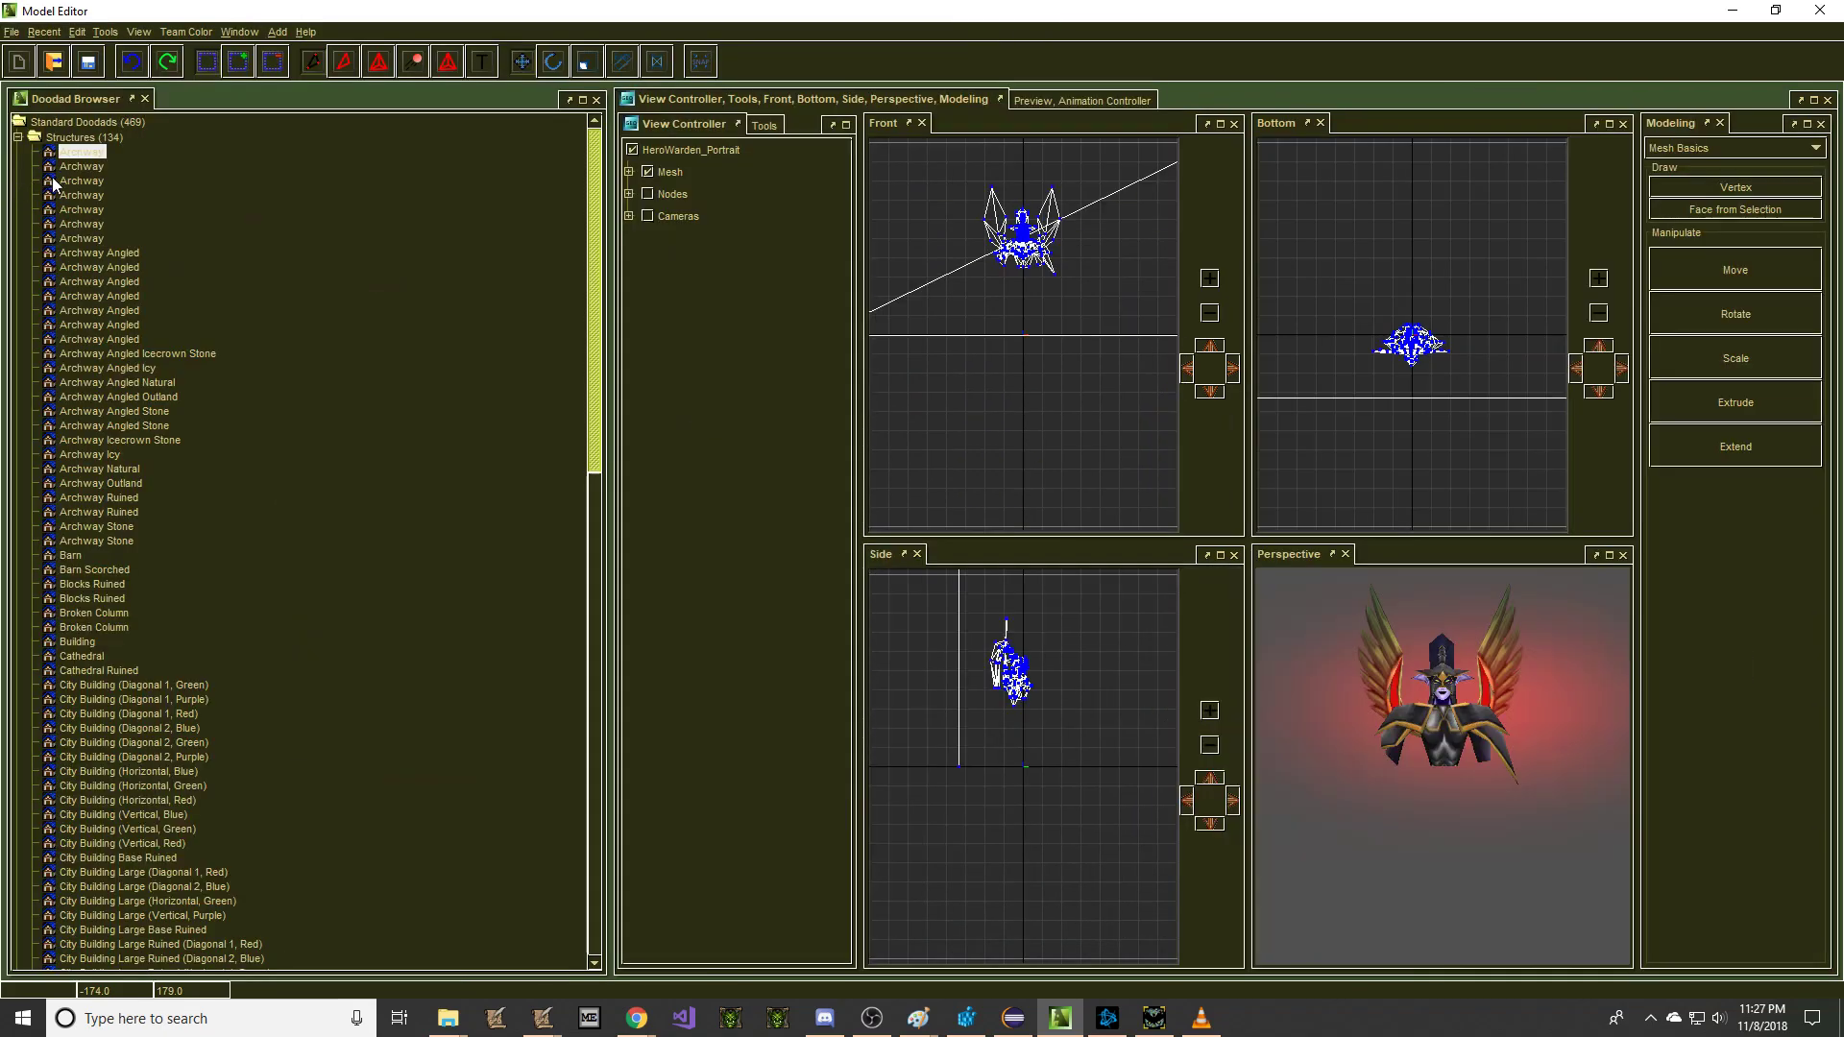
Step: Preview the first Post Lantern doodad from the Props category, and load the second Post Lantern as the model to use
{"action": "scroll", "coordinate": [79, 267], "scroll_direction": "down", "scroll_amount": 20}
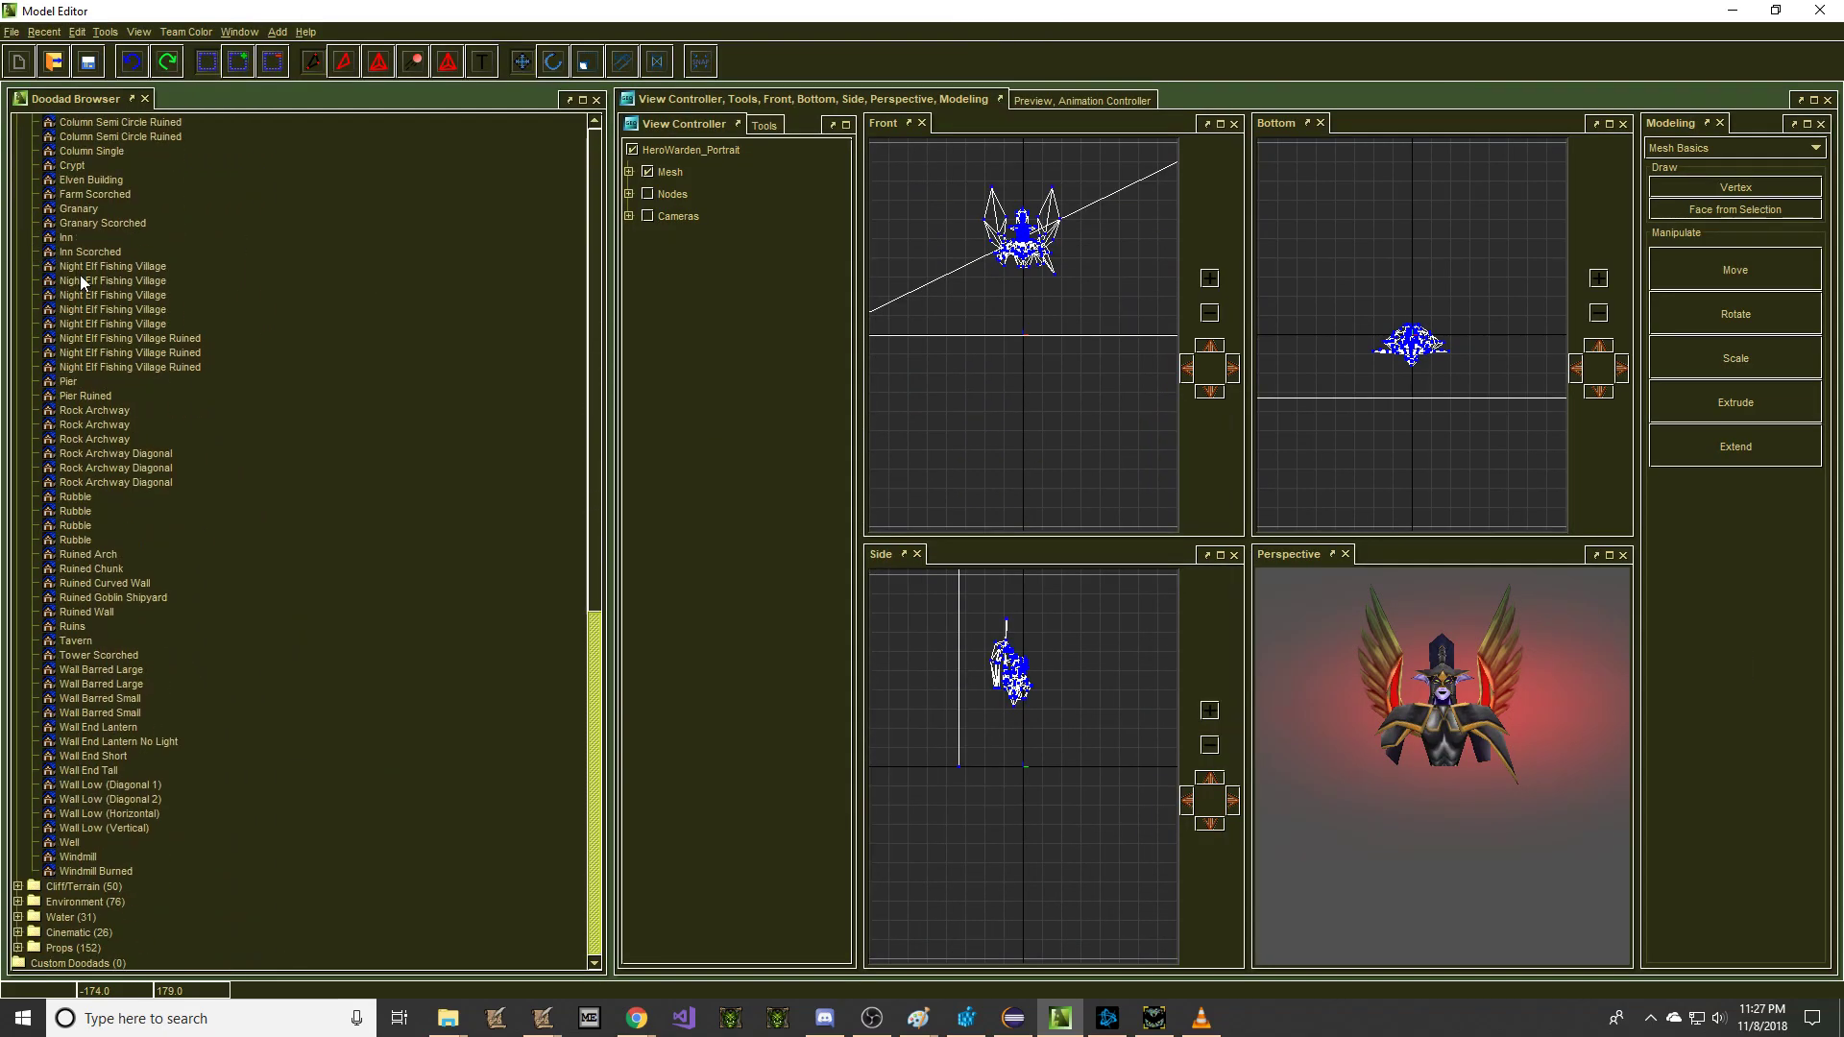
{"action": "left_click", "coordinate": [17, 949]}
{"action": "scroll", "coordinate": [106, 773], "scroll_direction": "down", "scroll_amount": 15}
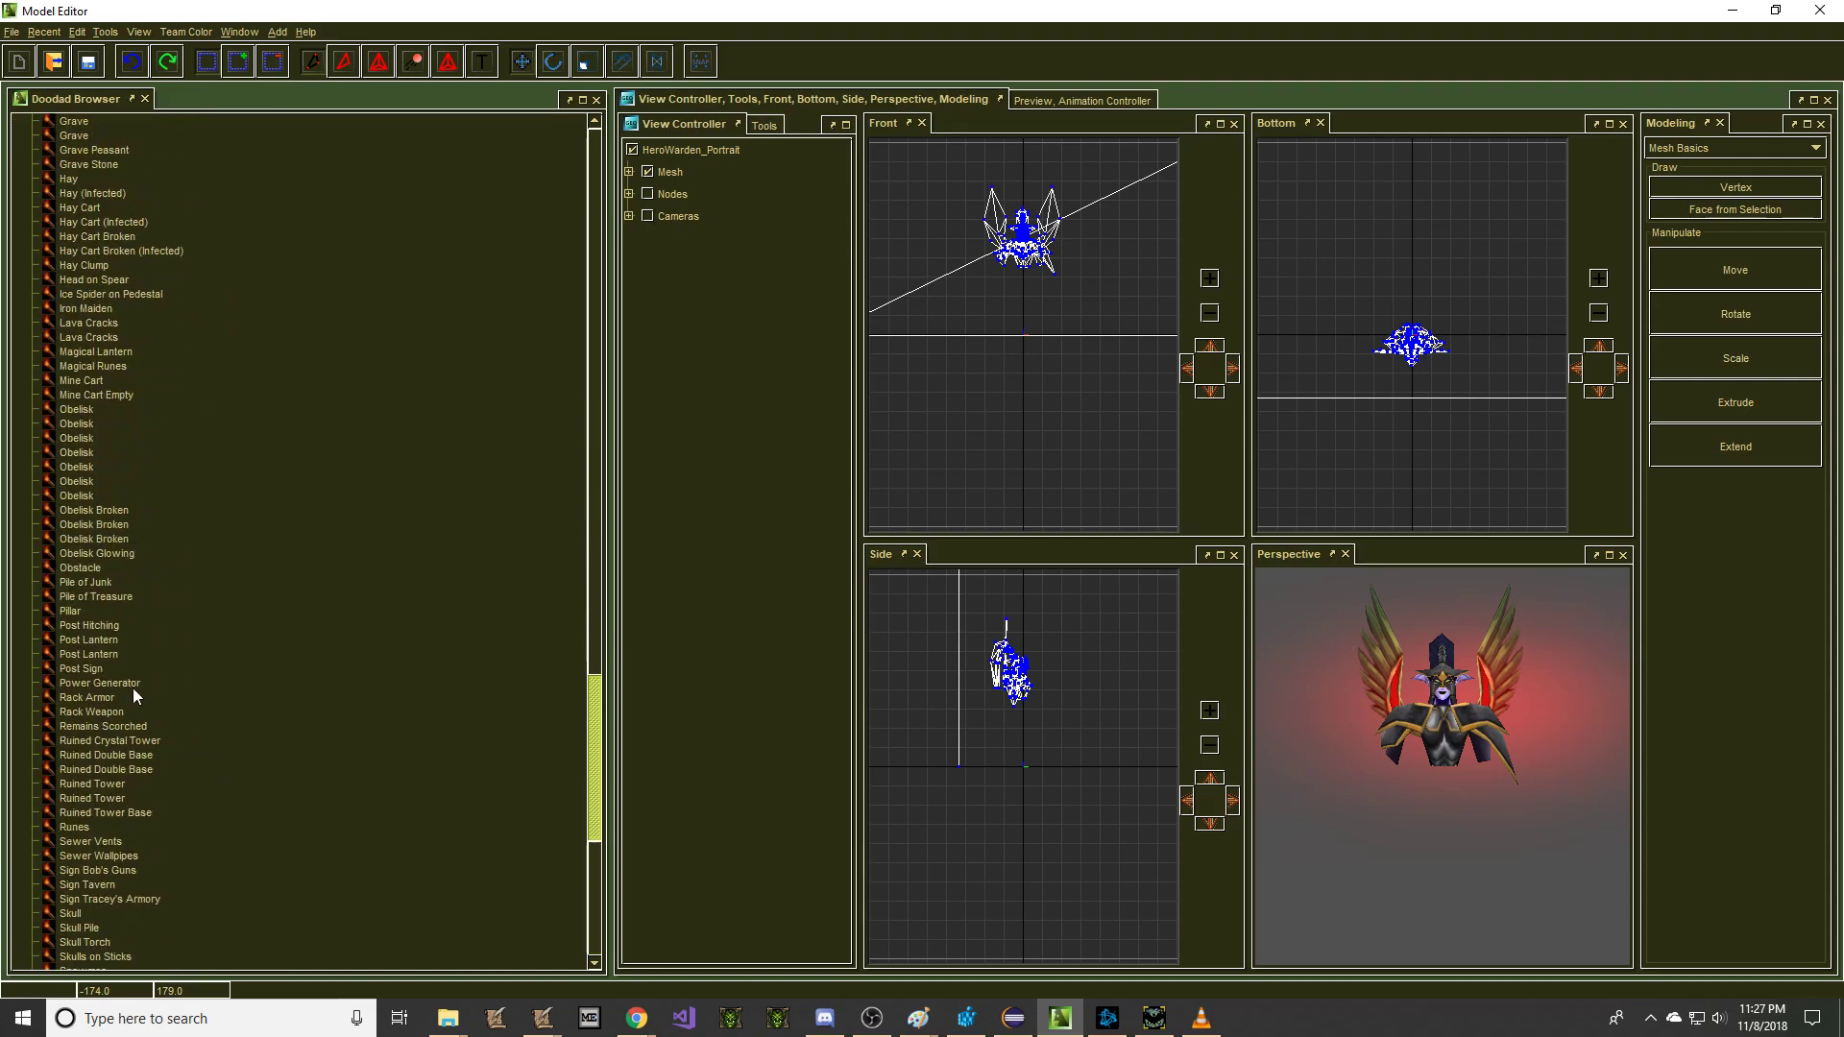
{"action": "double_click", "coordinate": [104, 641]}
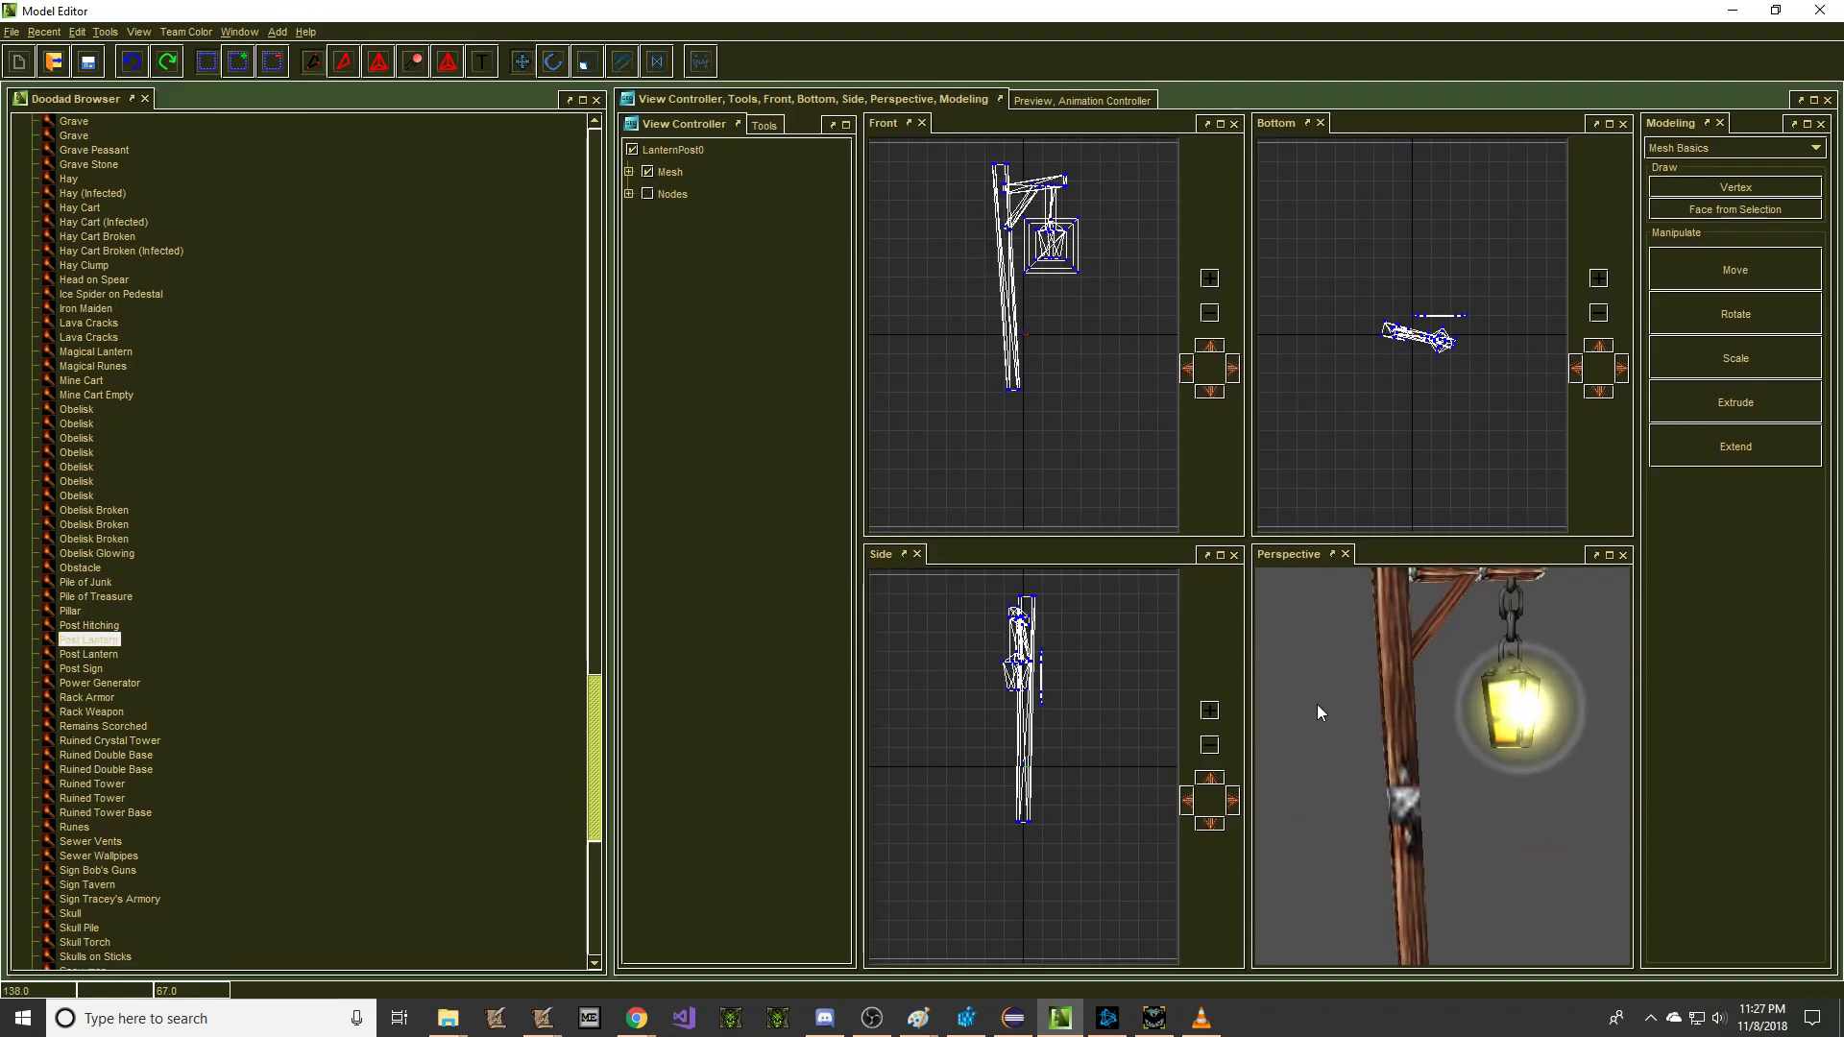
{"action": "double_click", "coordinate": [93, 657]}
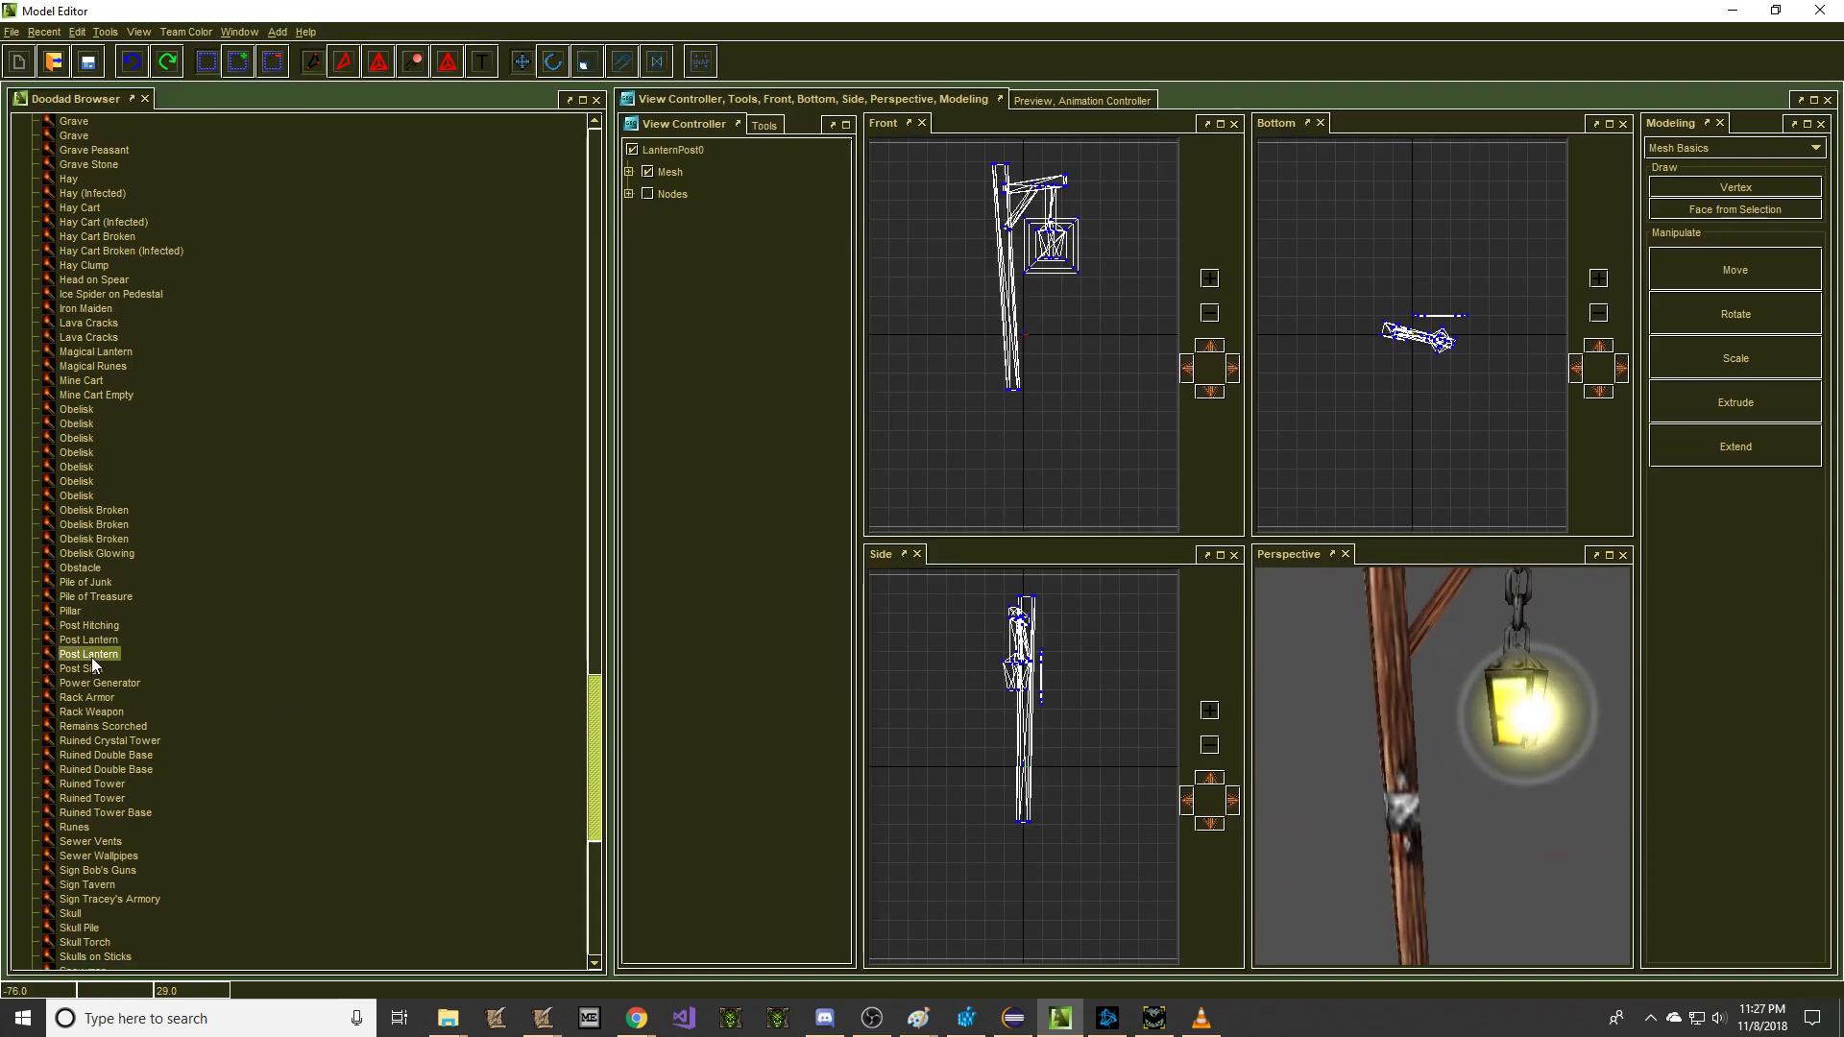
{"action": "mouse_move", "coordinate": [1433, 748]}
{"action": "left_mouse_down"}
{"action": "mouse_move", "coordinate": [1402, 739]}
{"action": "mouse_move", "coordinate": [1437, 730]}
{"action": "left_mouse_up"}
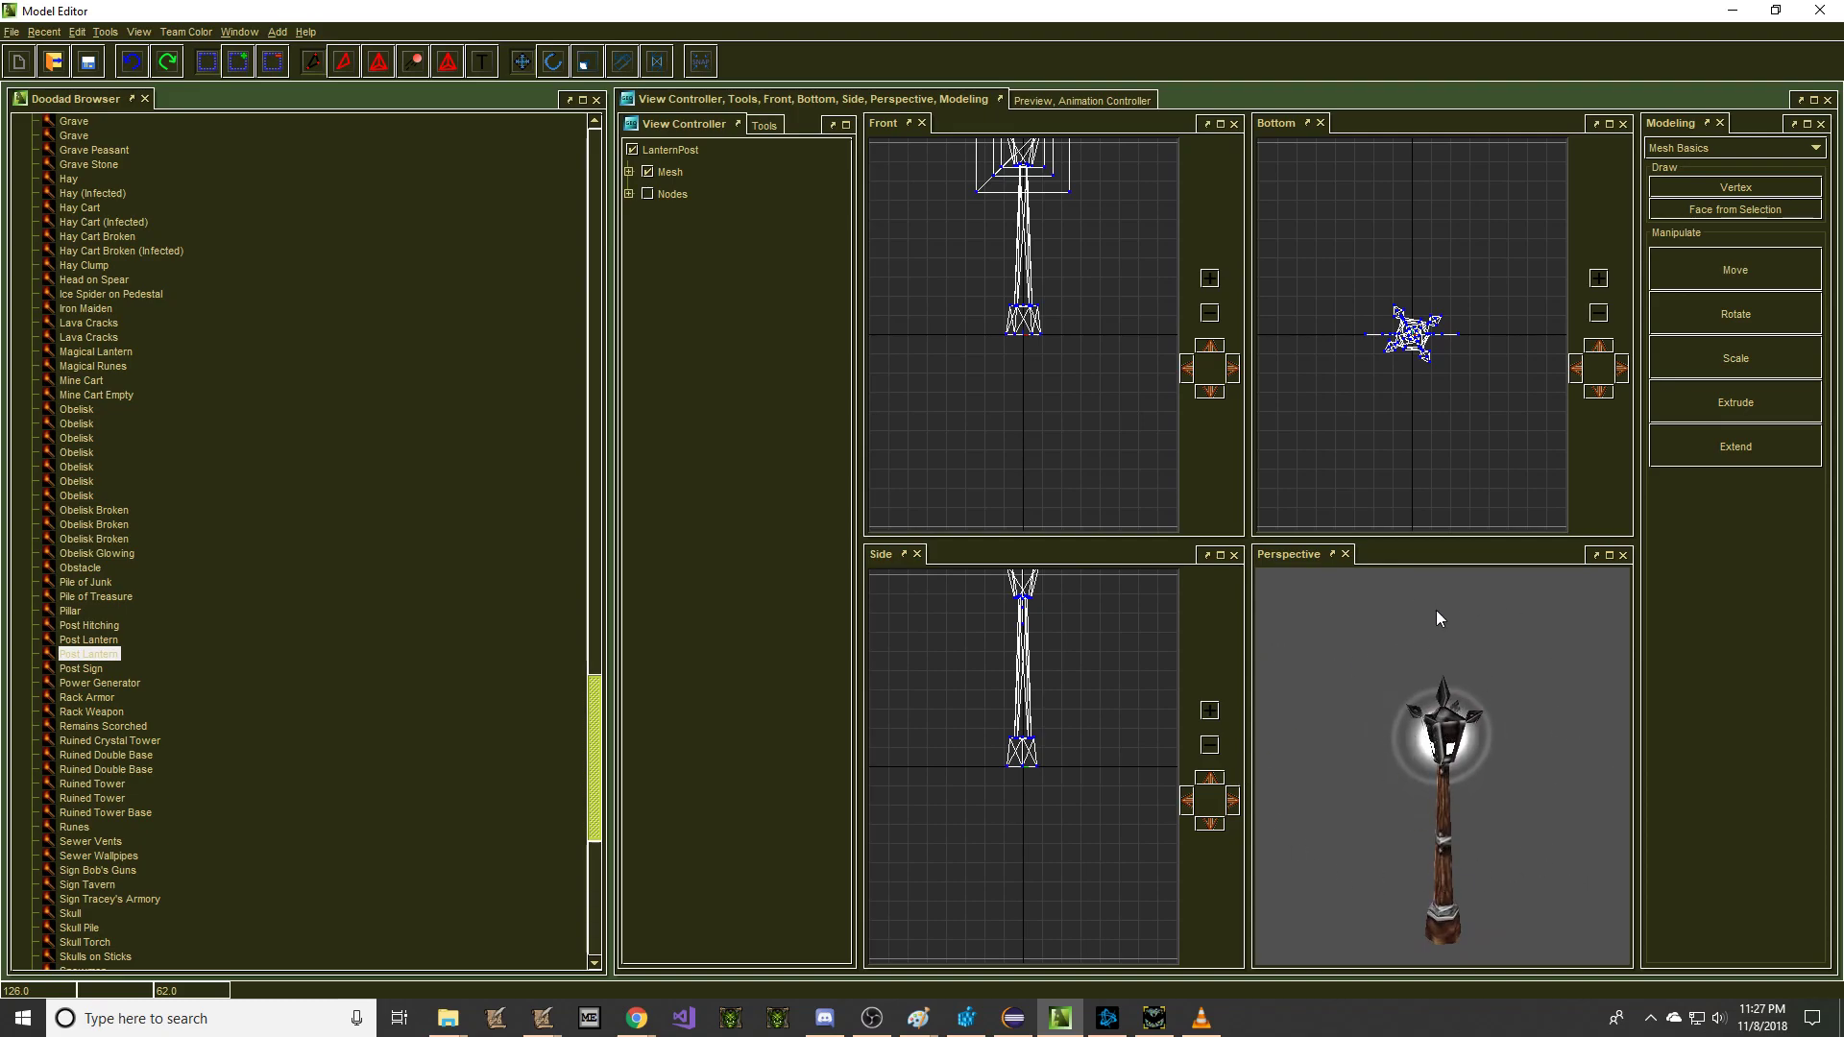
Step: Save the lantern model as JukeBoxLantern in the Models folder, using the Warcraft III Model Files (.mdl) type
{"action": "left_click", "coordinate": [12, 32]}
{"action": "left_click", "coordinate": [29, 203]}
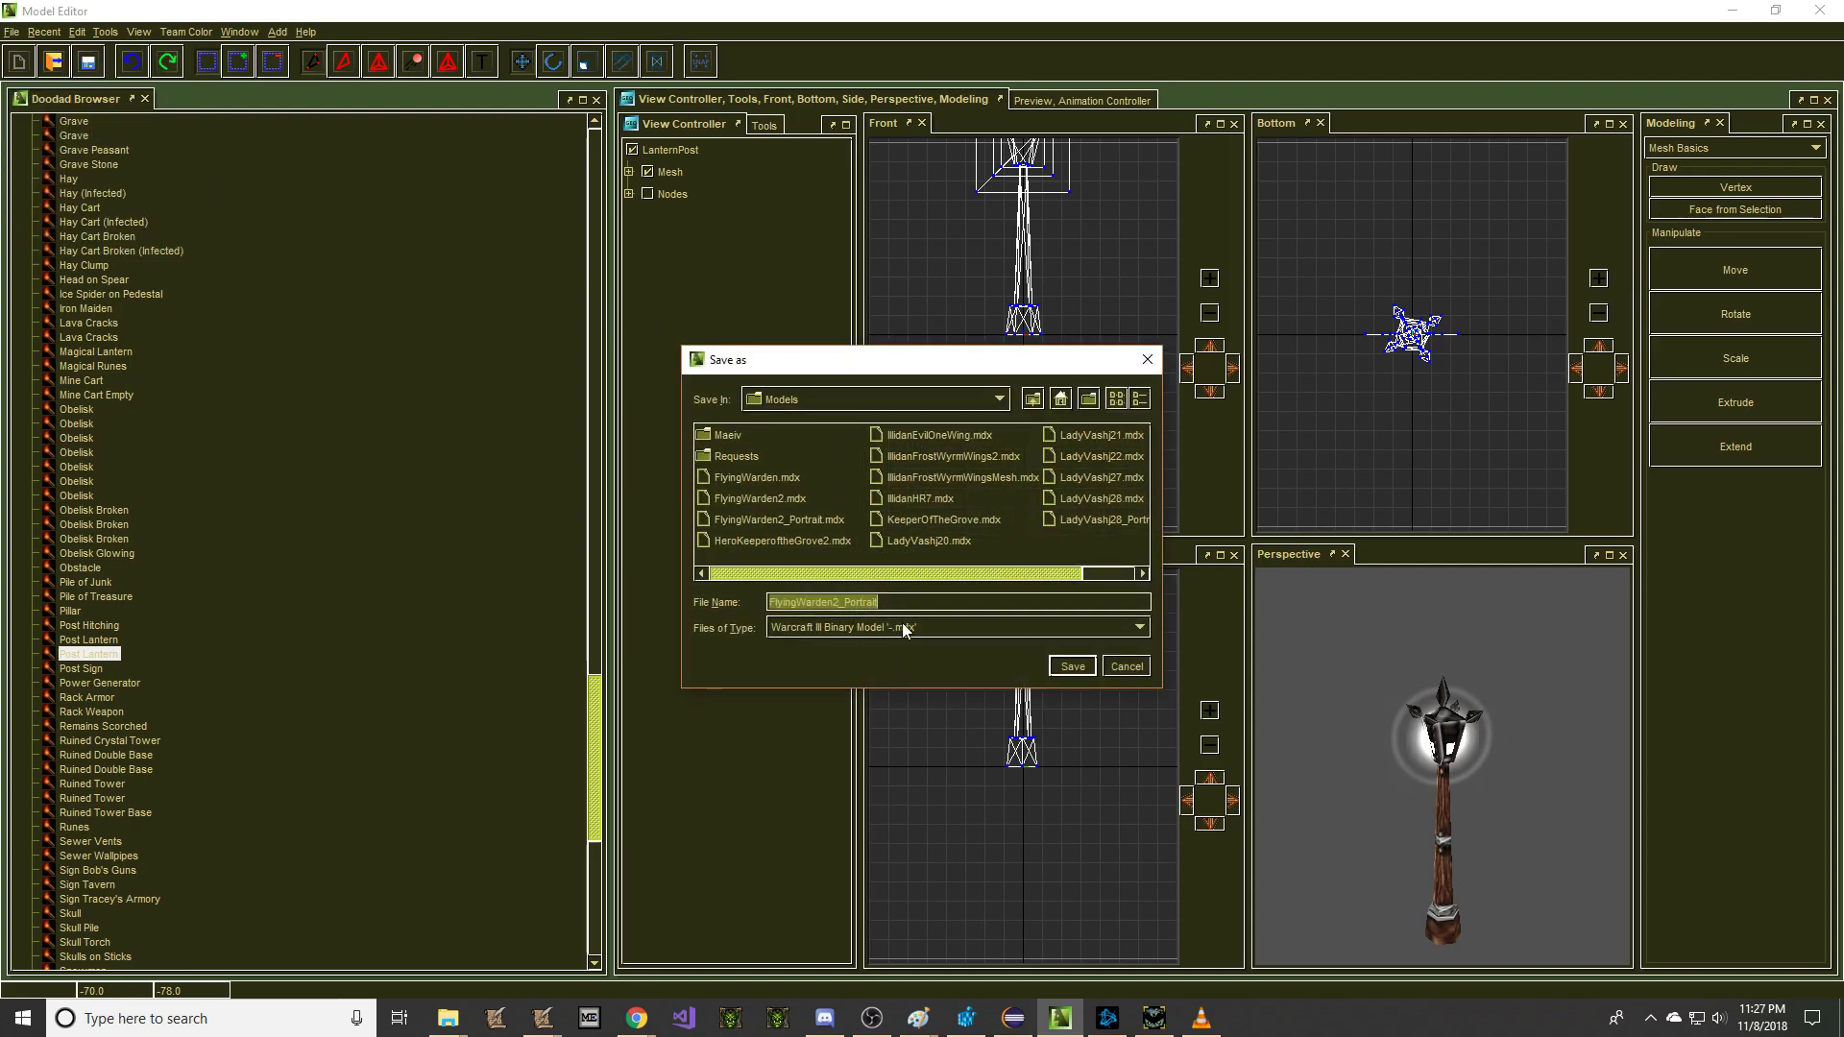
{"action": "left_click", "coordinate": [902, 630]}
{"action": "left_click", "coordinate": [899, 670]}
{"action": "double_click", "coordinate": [862, 605]}
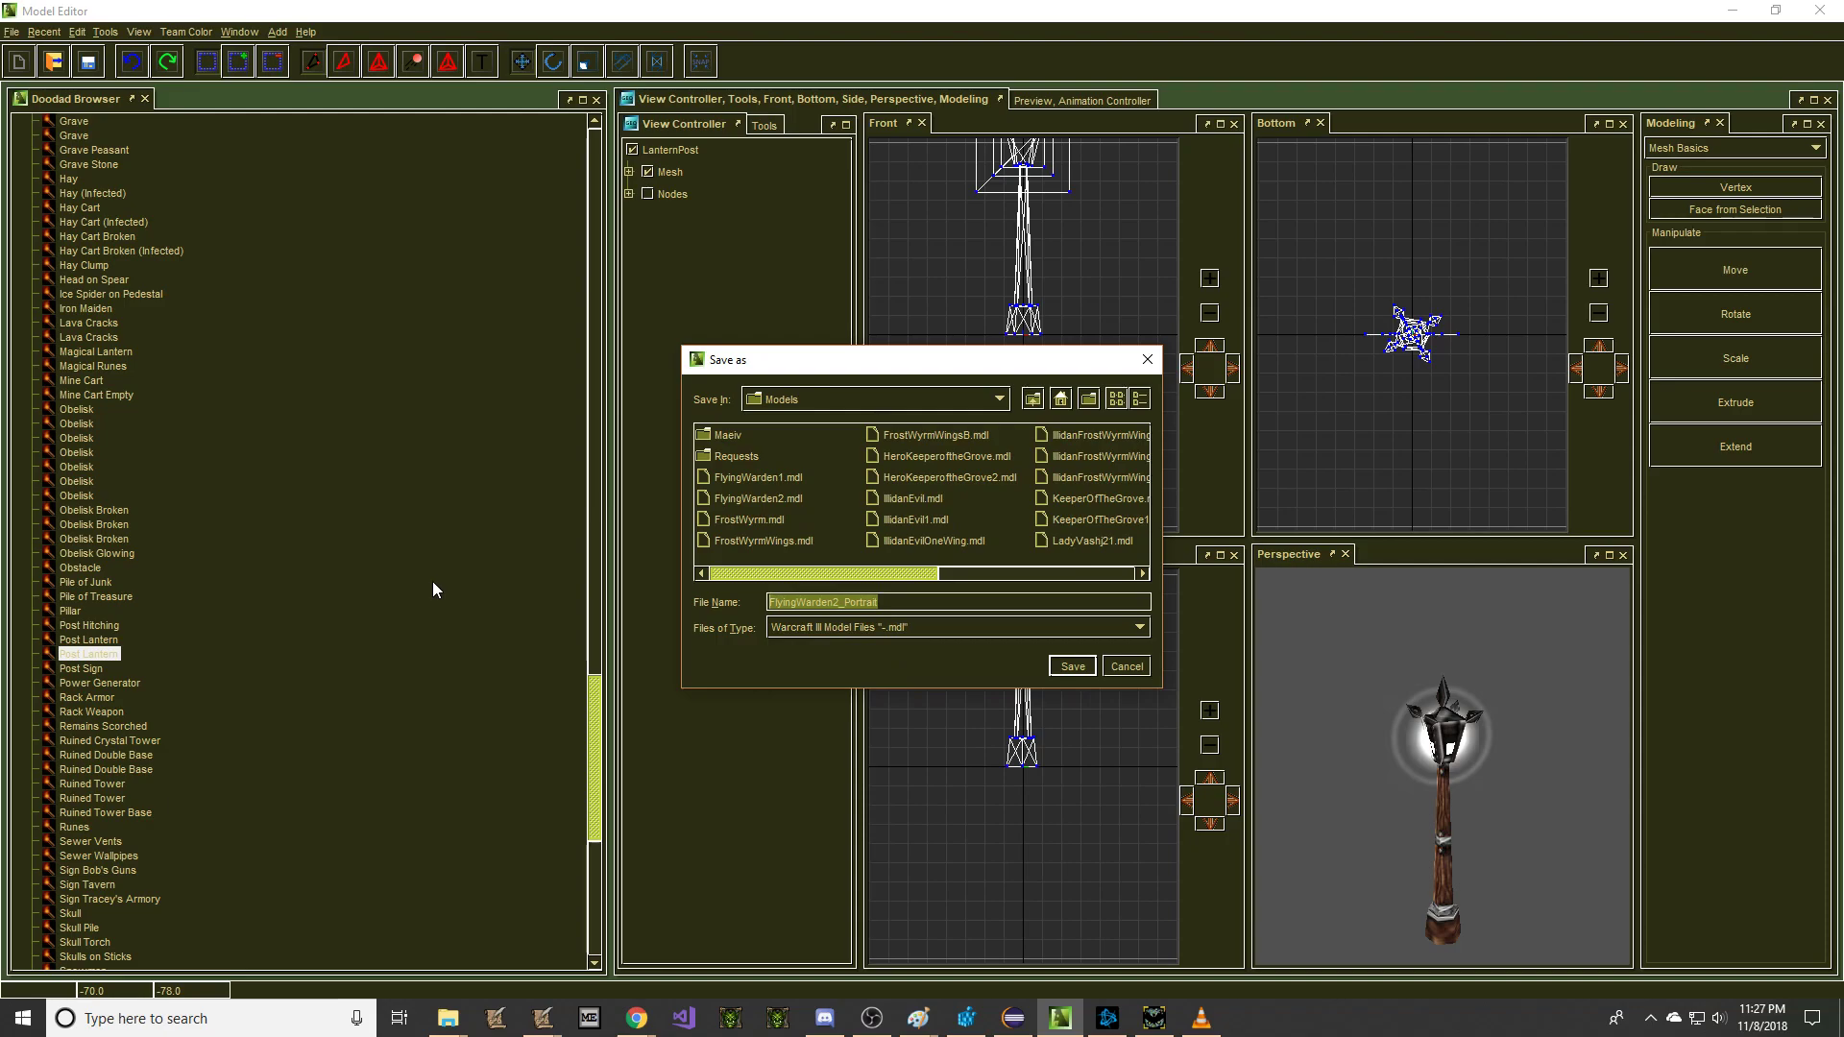
{"action": "type", "text": "L"}
{"action": "type", "text": "ukeBoxLantern"}
{"action": "key", "text": "Return"}
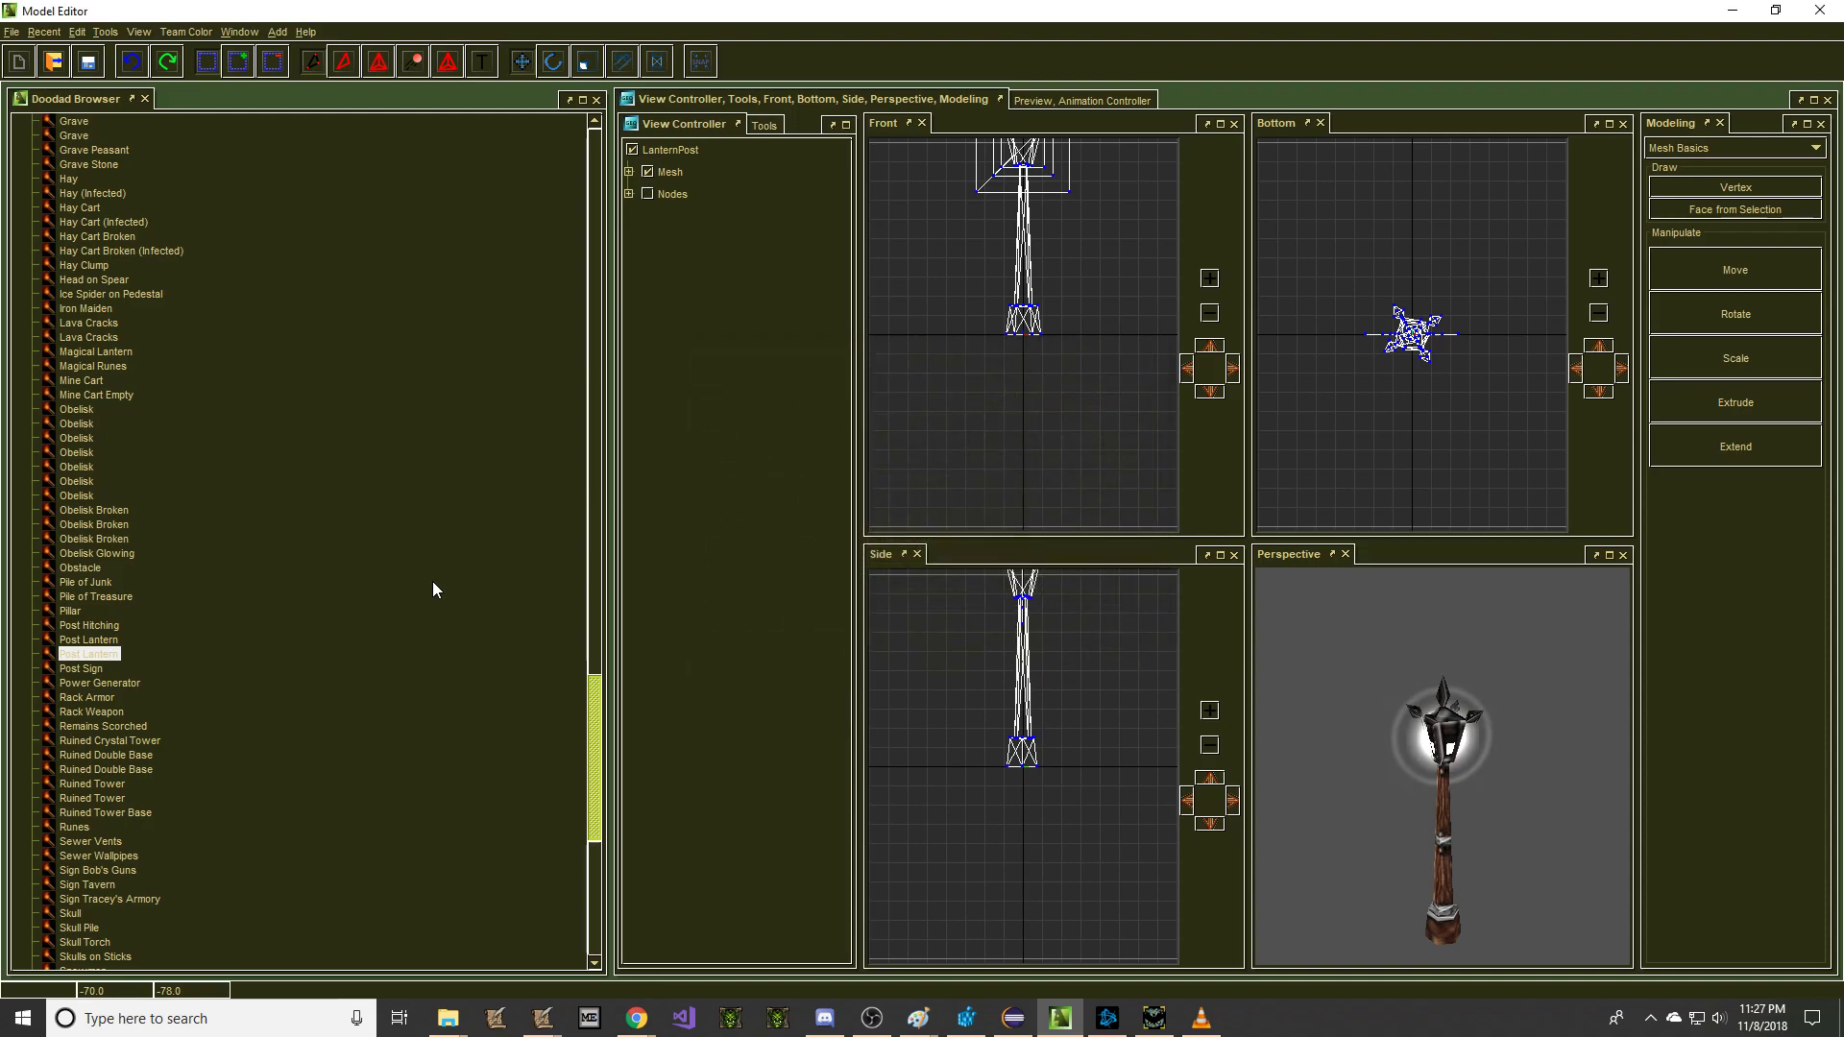
Step: Go to Documents > Warcraft > Models in File Explorer and open JukeBoxLantern.mdl in Notepad++
{"action": "mouse_move", "coordinate": [448, 1018]}
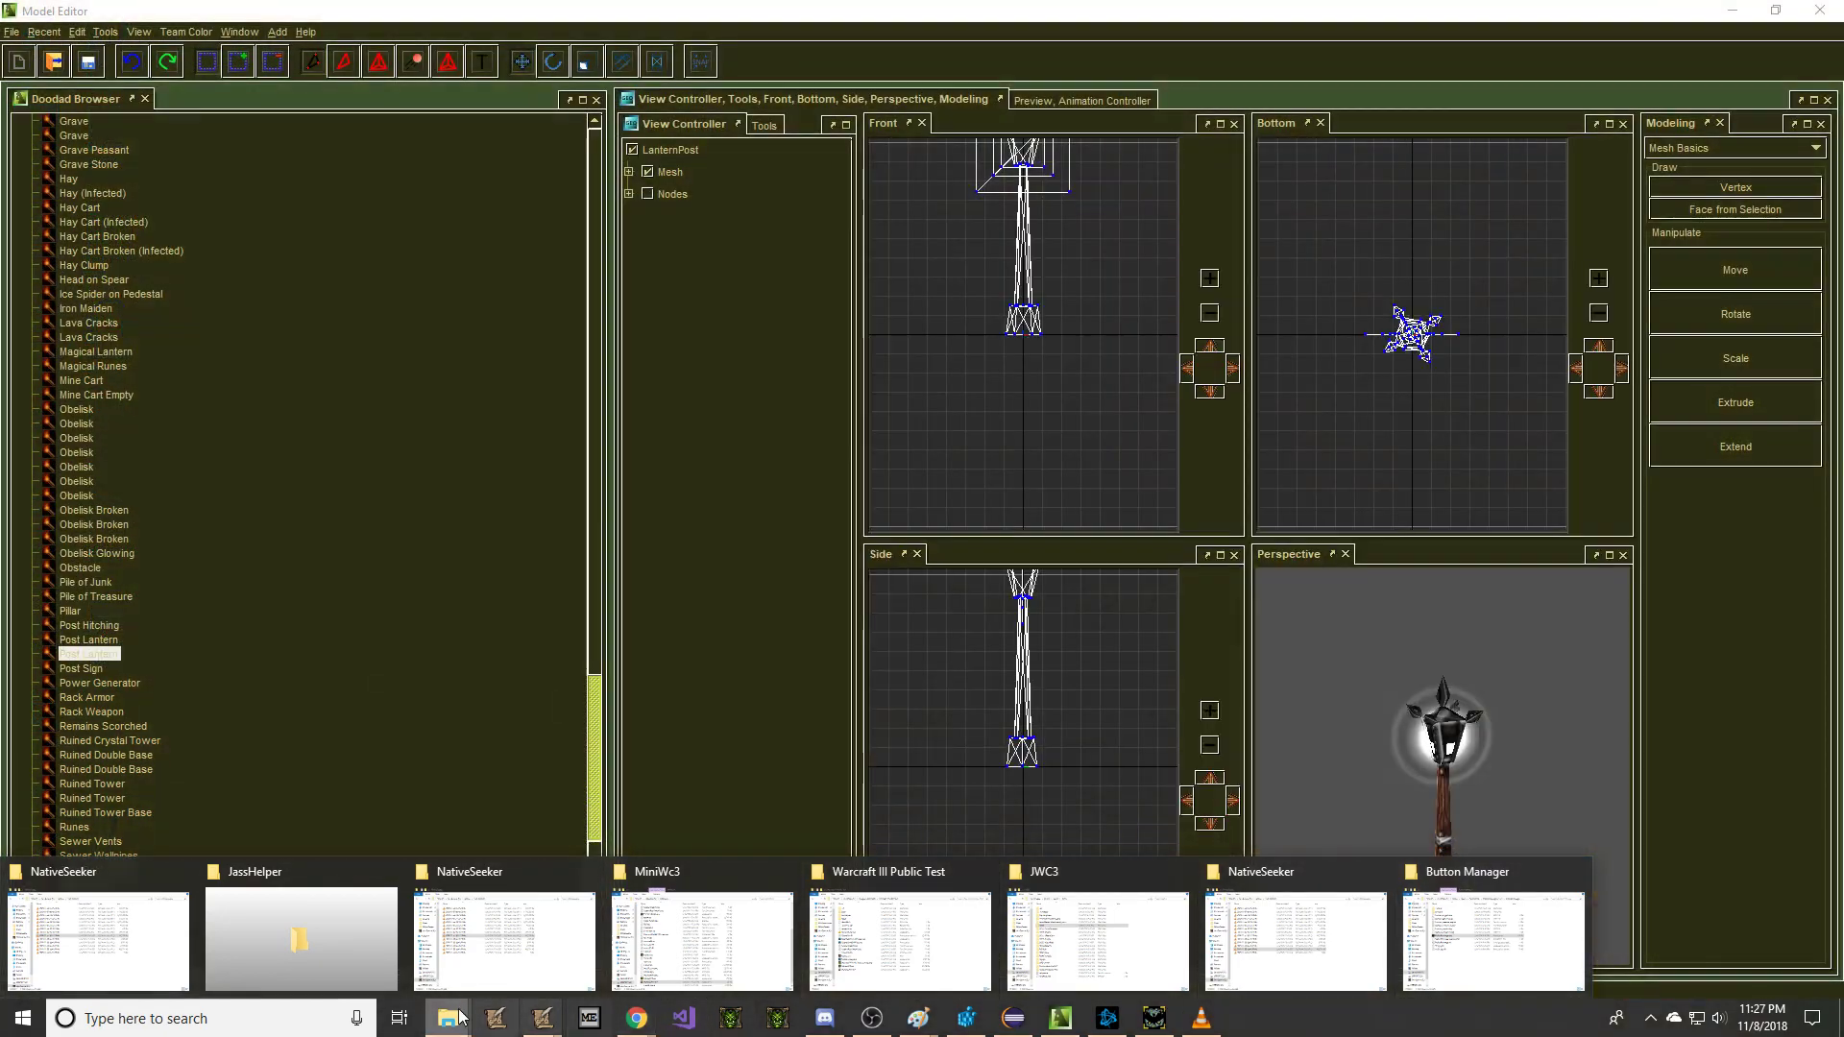
{"action": "right_click", "coordinate": [447, 1018]}
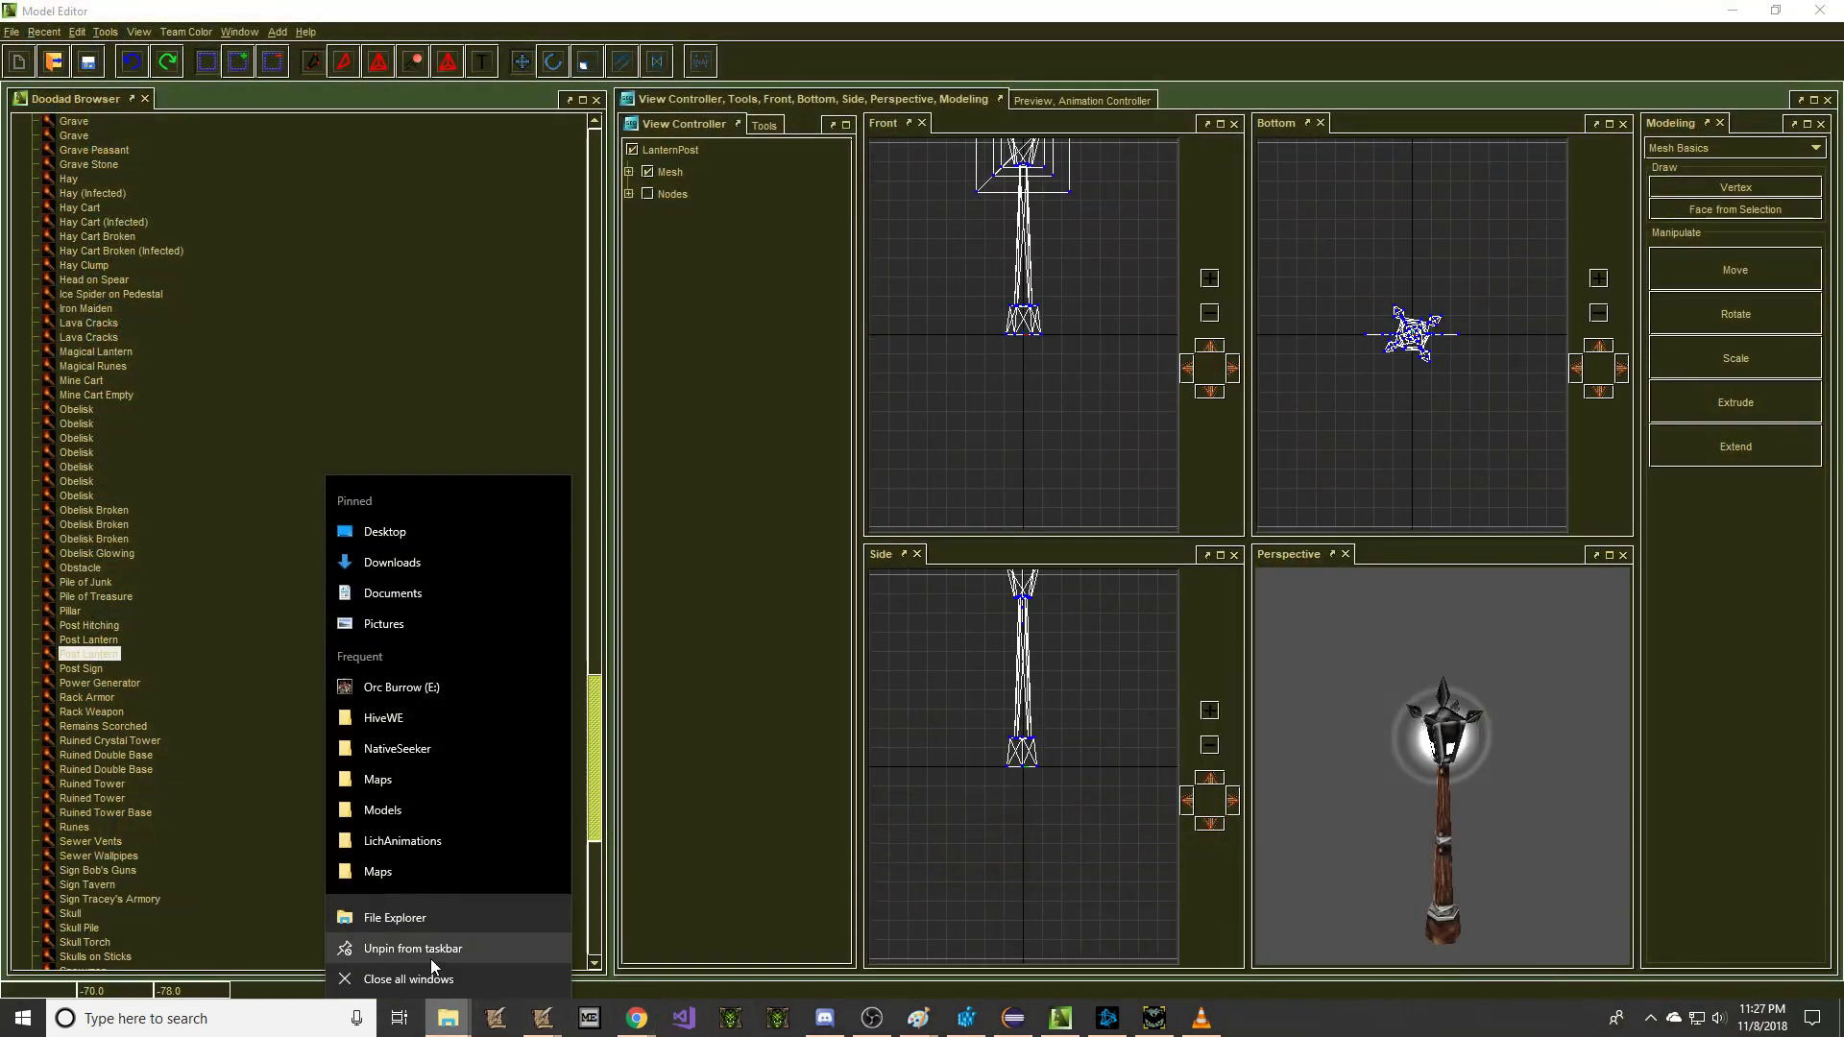
{"action": "left_click", "coordinate": [410, 592]}
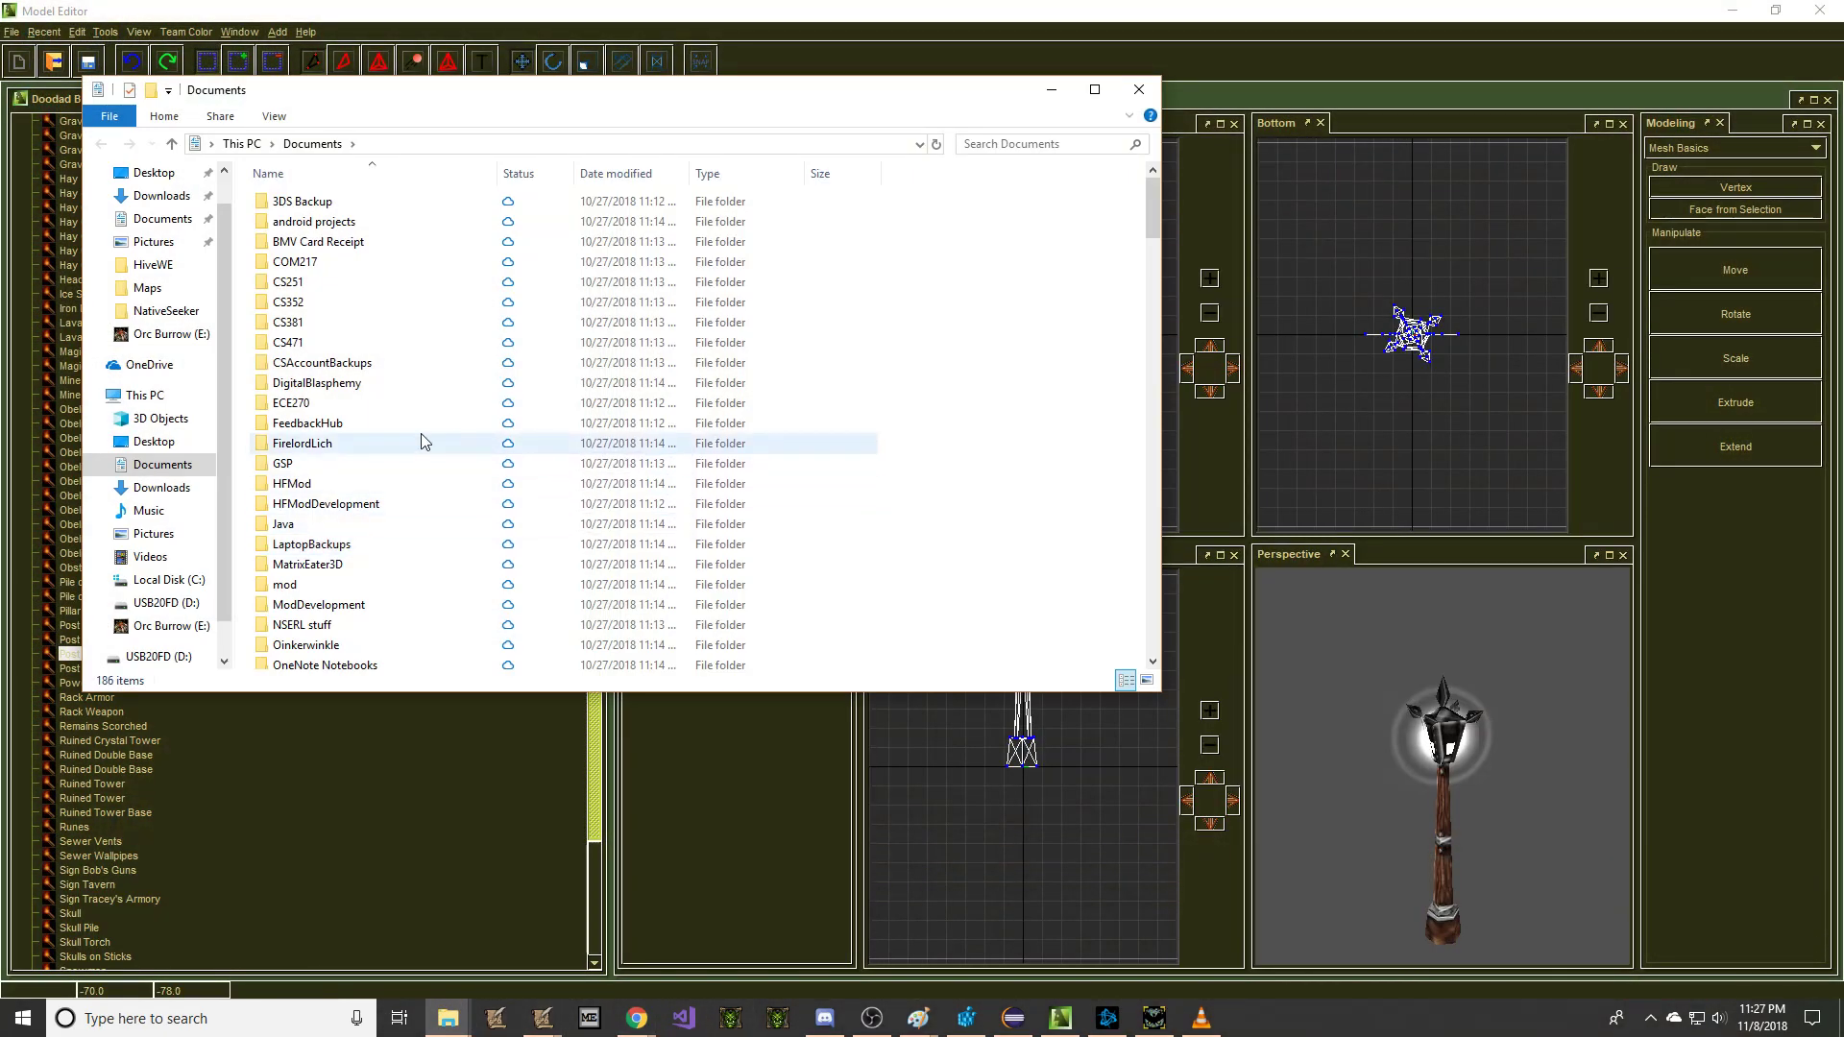
{"action": "scroll", "coordinate": [402, 442], "scroll_direction": "down", "scroll_amount": 8}
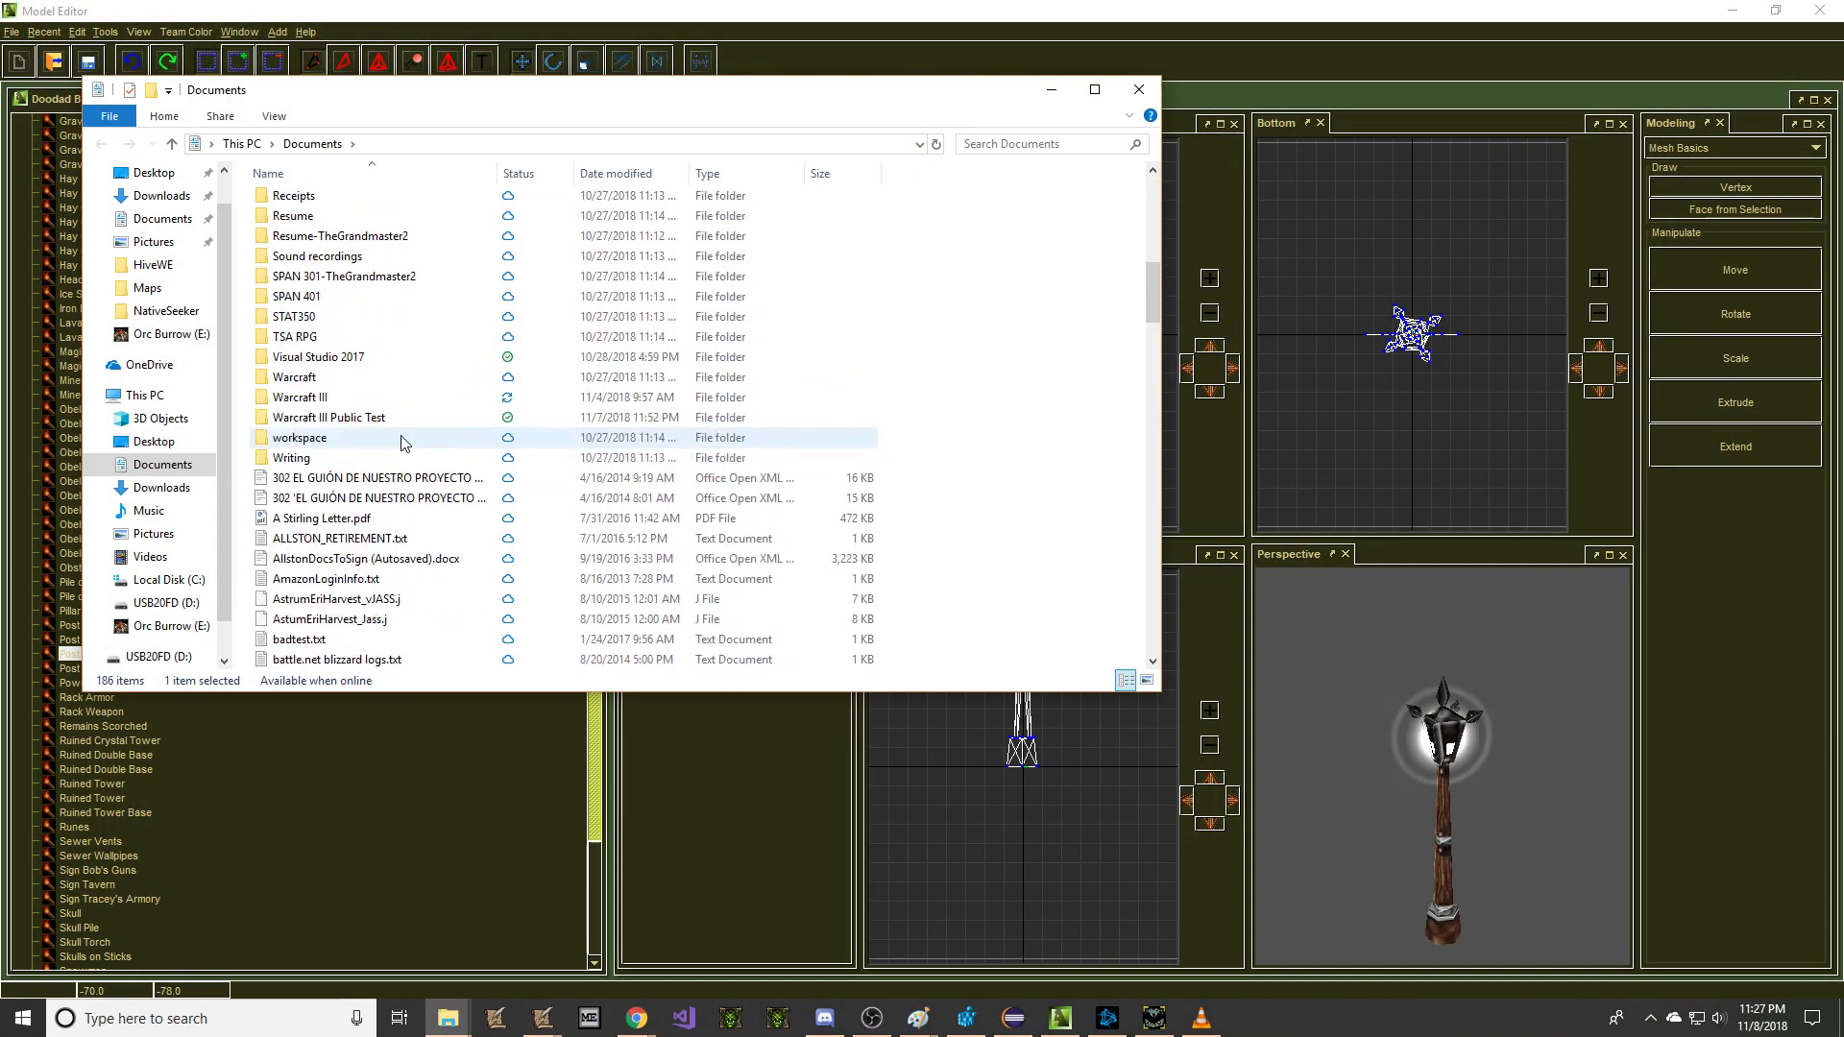
{"action": "double_click", "coordinate": [317, 378]}
{"action": "double_click", "coordinate": [316, 242]}
{"action": "scroll", "coordinate": [370, 357], "scroll_direction": "down", "scroll_amount": 7}
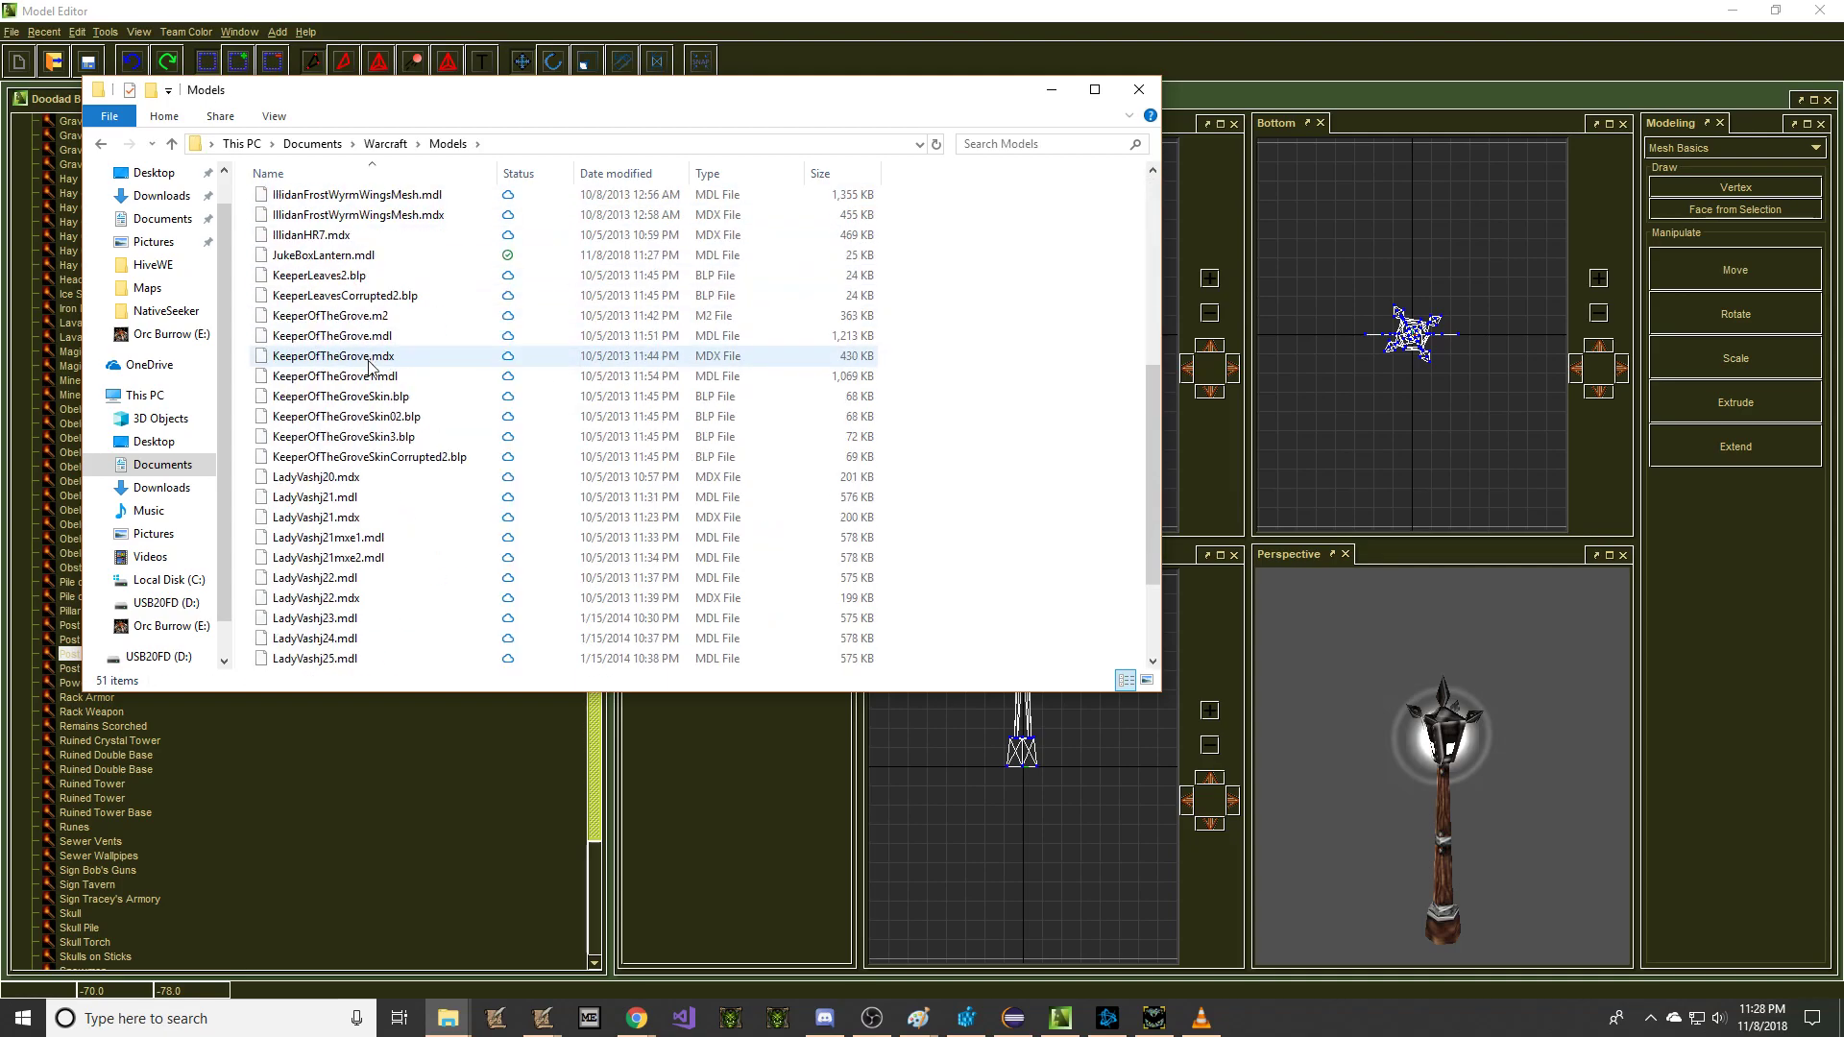
{"action": "right_click", "coordinate": [355, 256]}
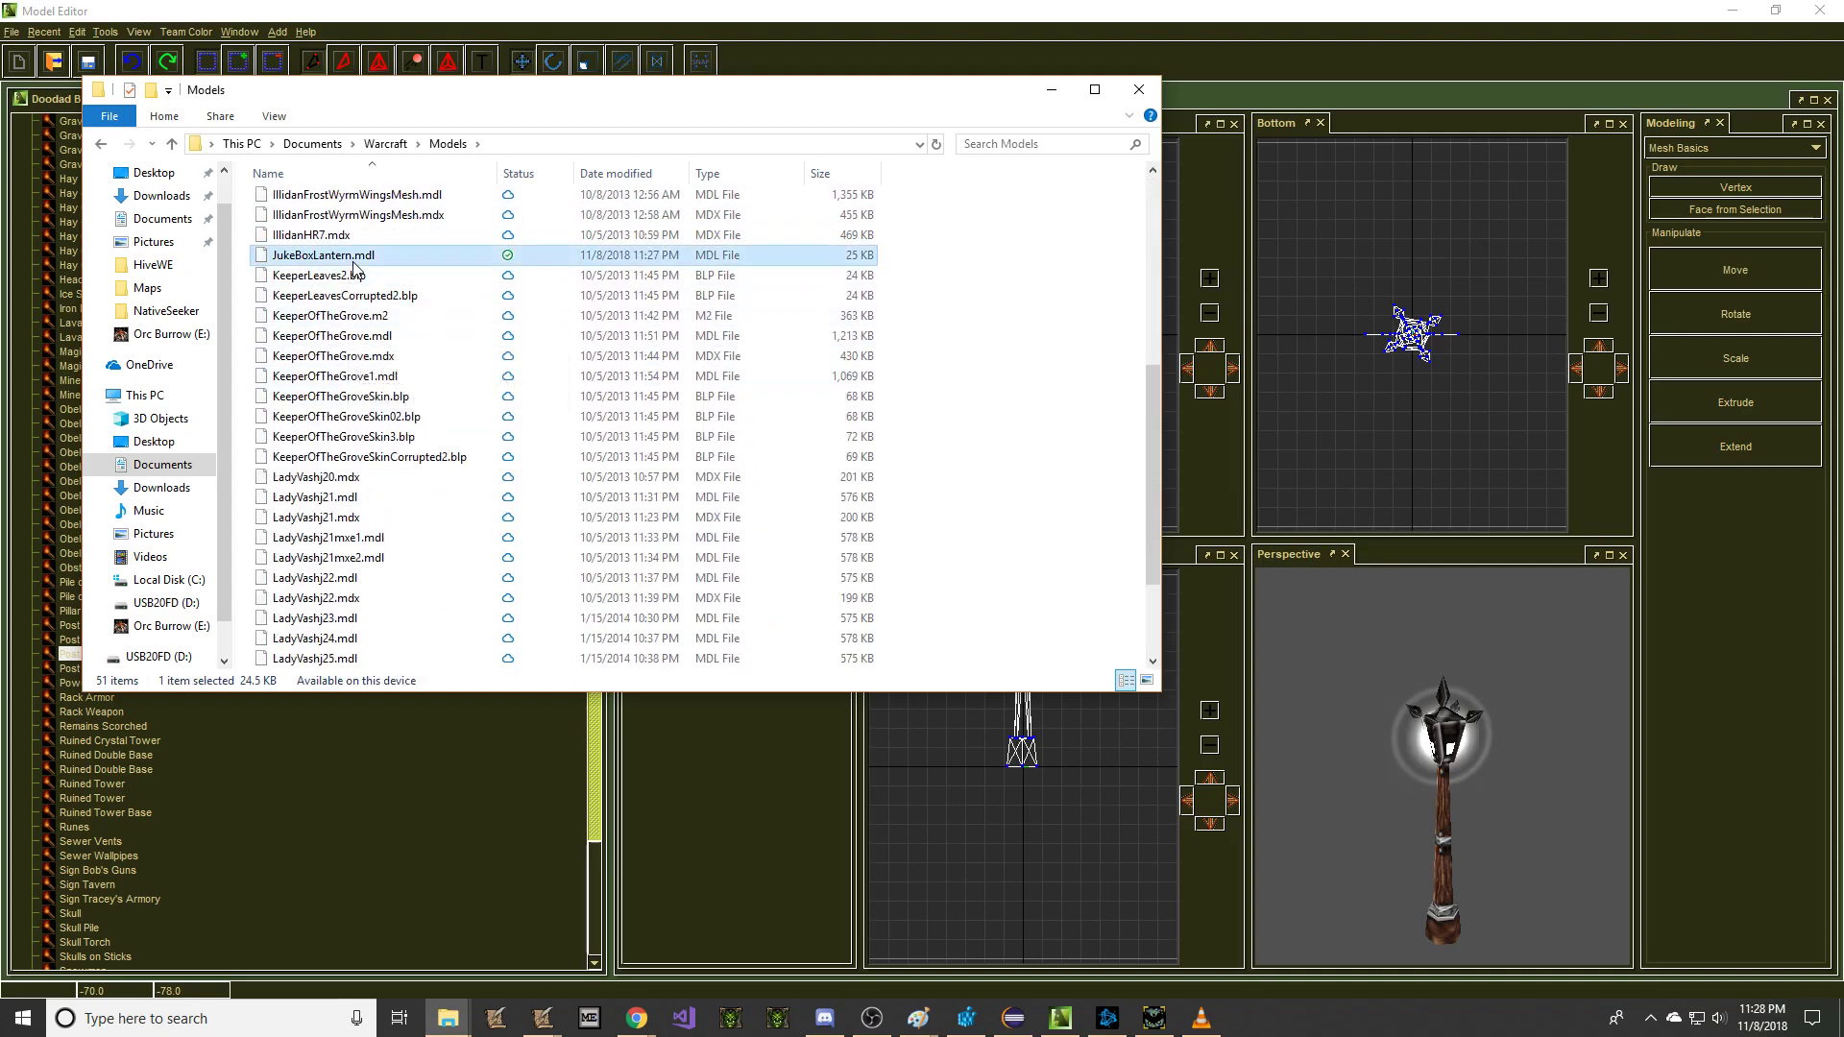
{"action": "left_click", "coordinate": [485, 460]}
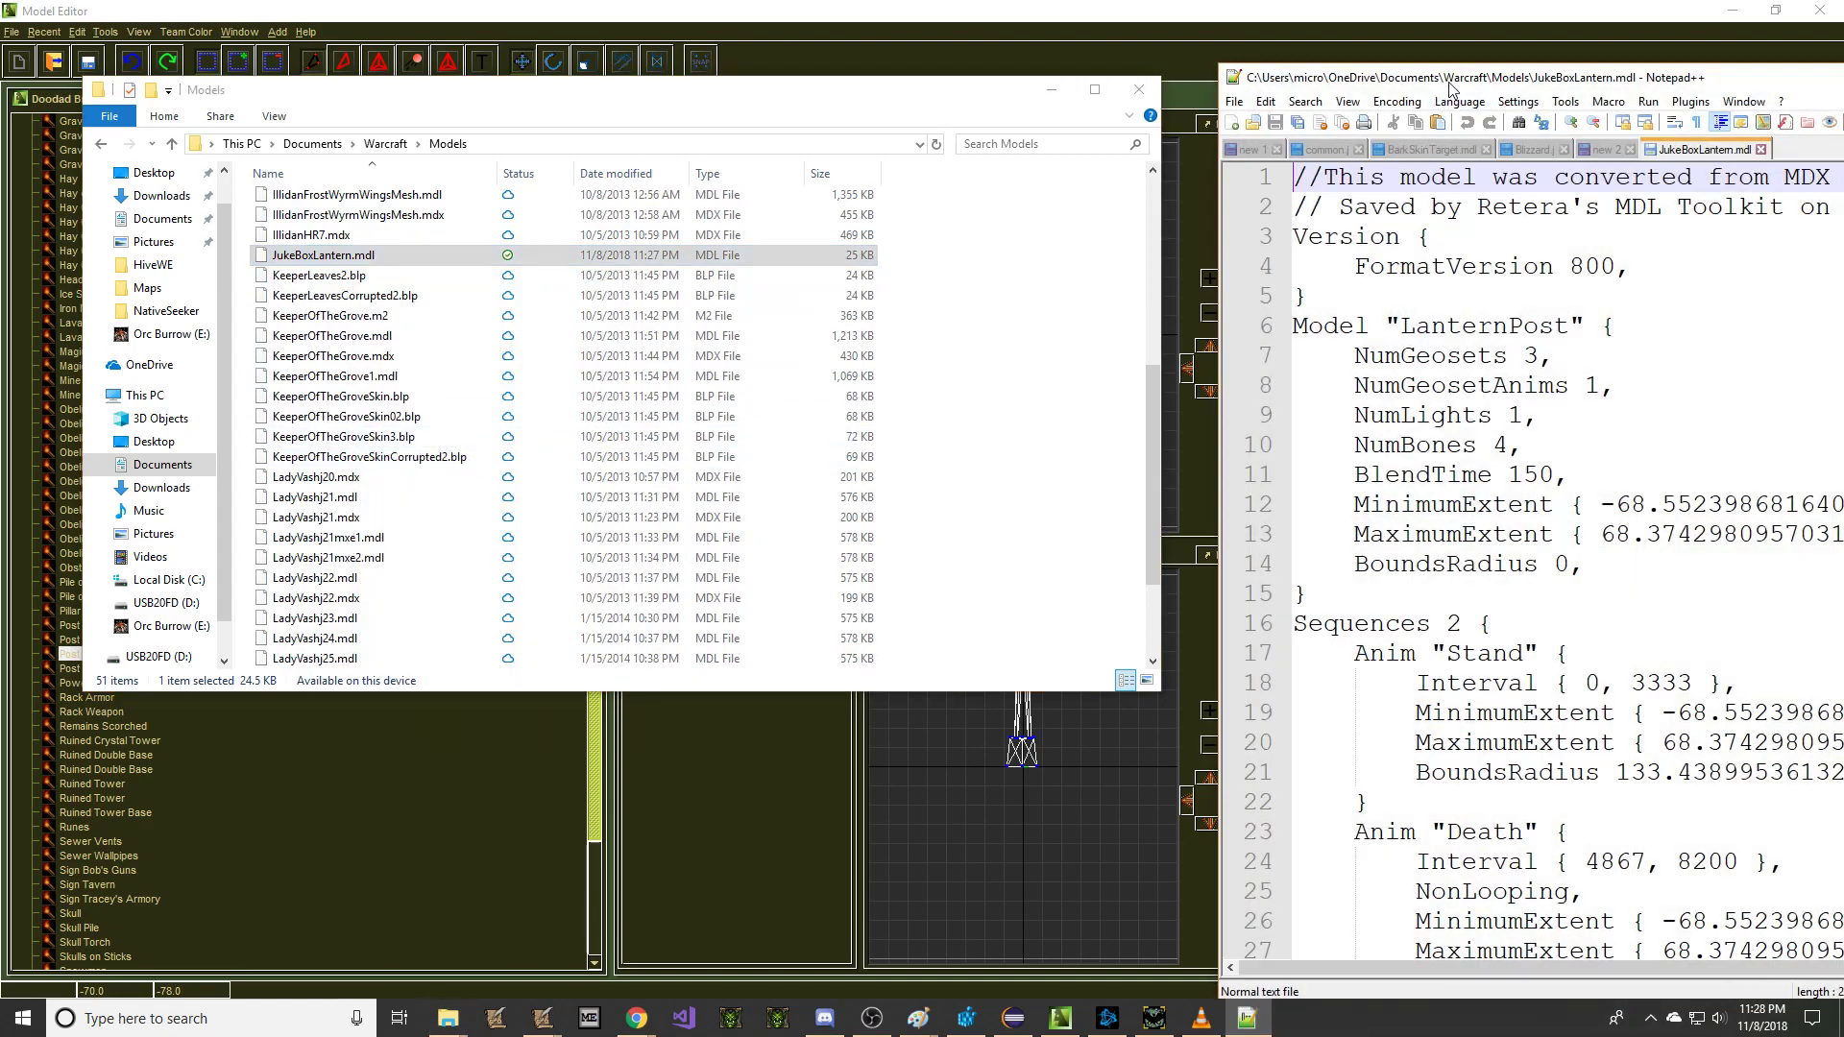
Step: Examine the Stand animation's interval and look through the texture, material and geometry data of the lantern file
{"action": "scroll", "coordinate": [424, 407], "scroll_direction": "down", "scroll_amount": 4}
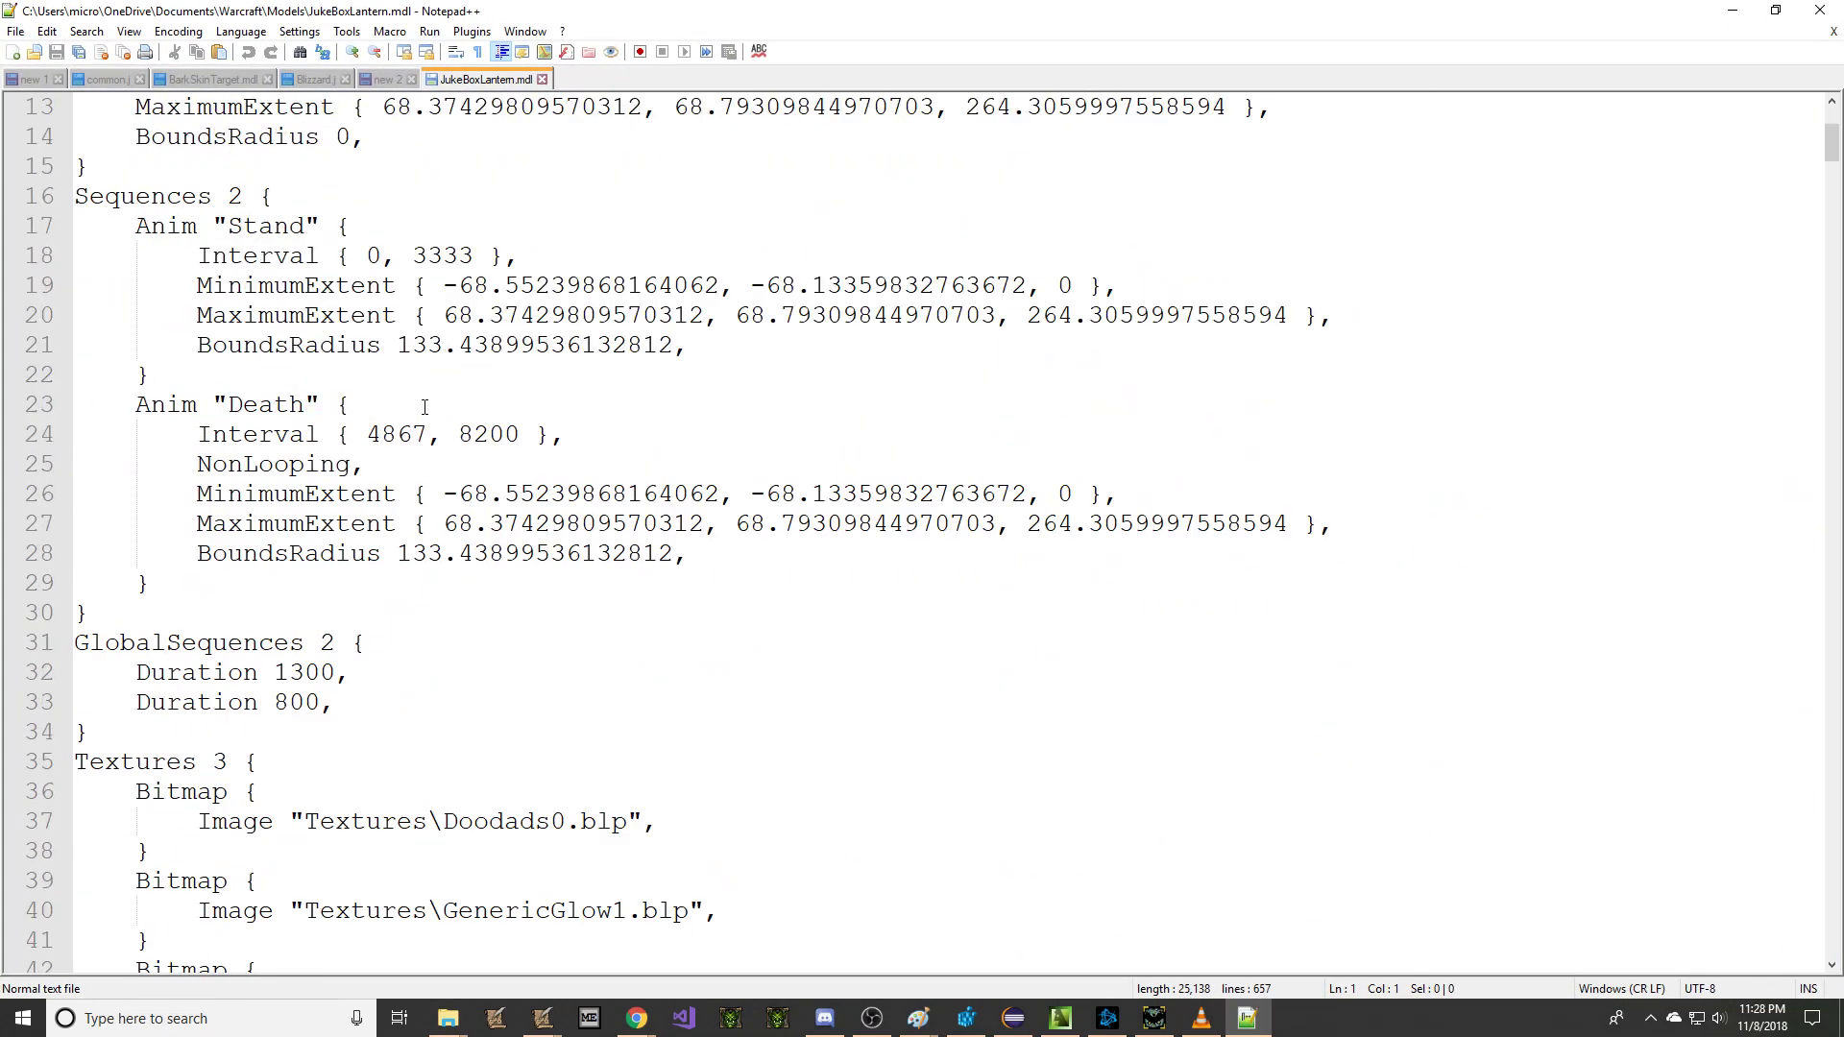
{"action": "left_click", "coordinate": [362, 258]}
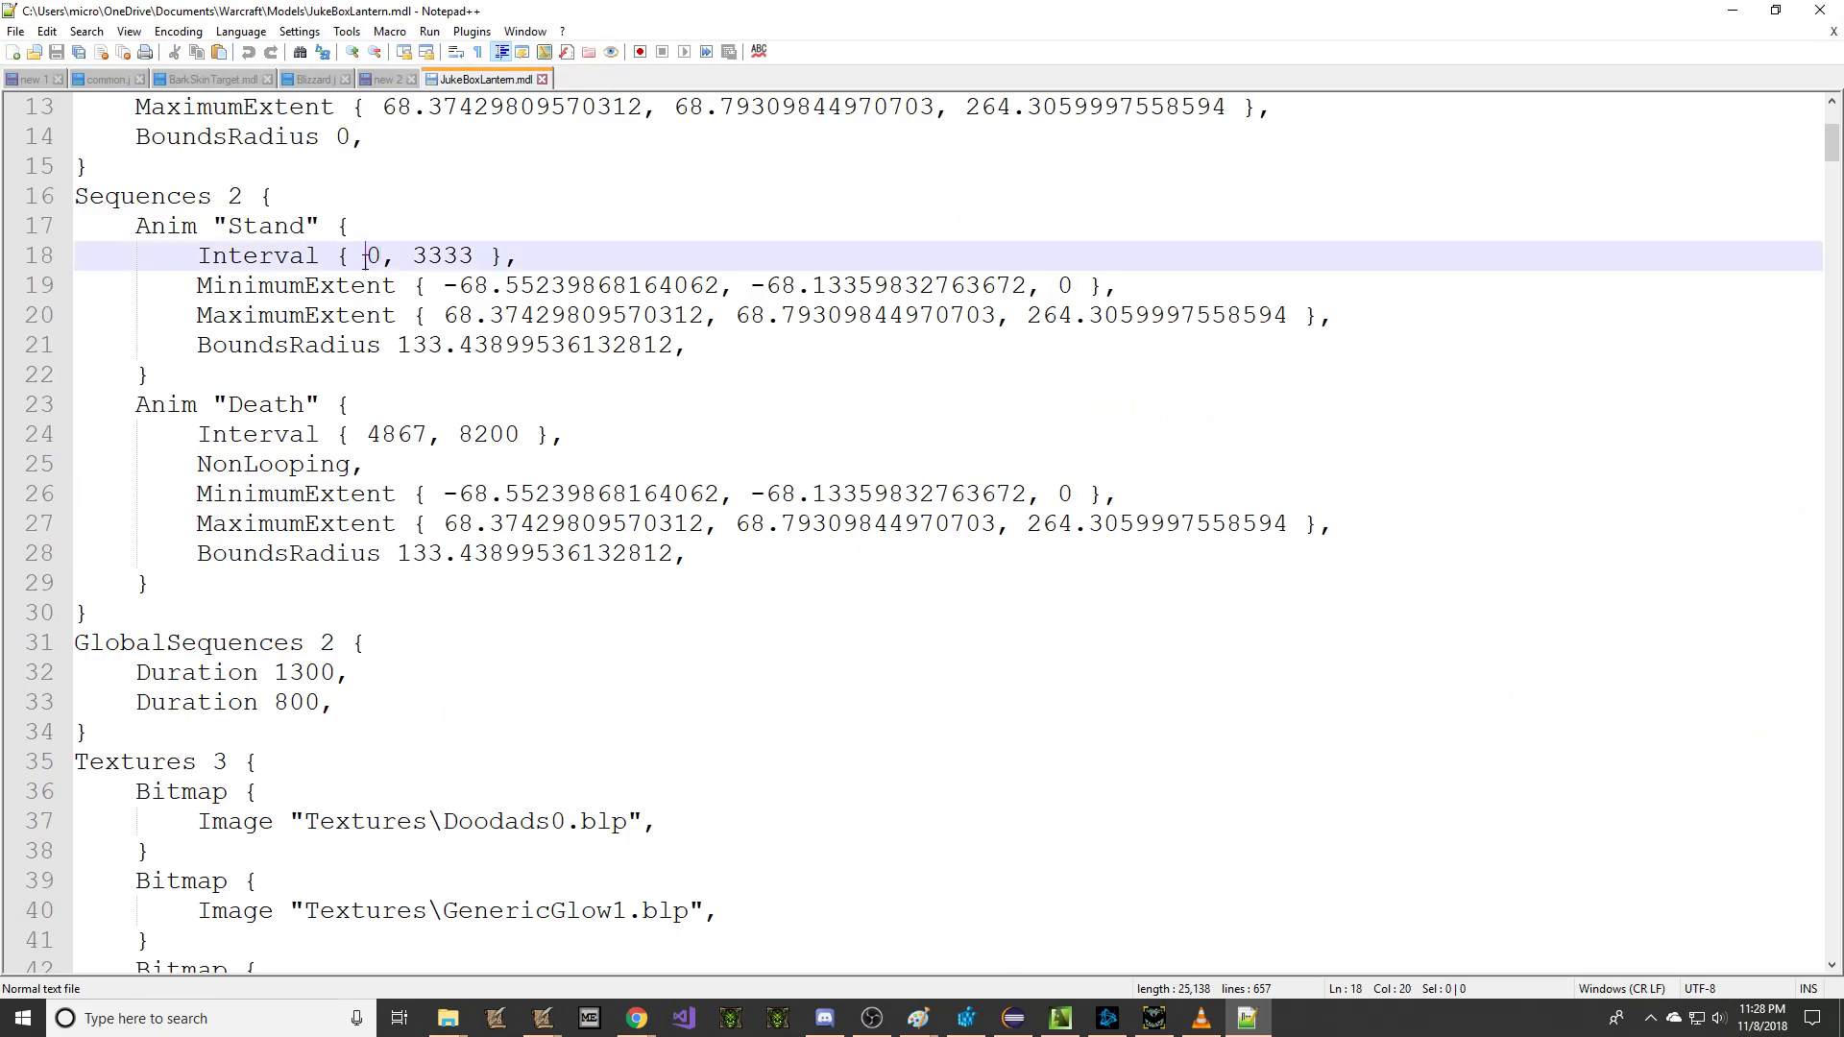
{"action": "double_click", "coordinate": [373, 256]}
{"action": "double_click", "coordinate": [443, 256]}
{"action": "scroll", "coordinate": [461, 384], "scroll_direction": "down", "scroll_amount": 19}
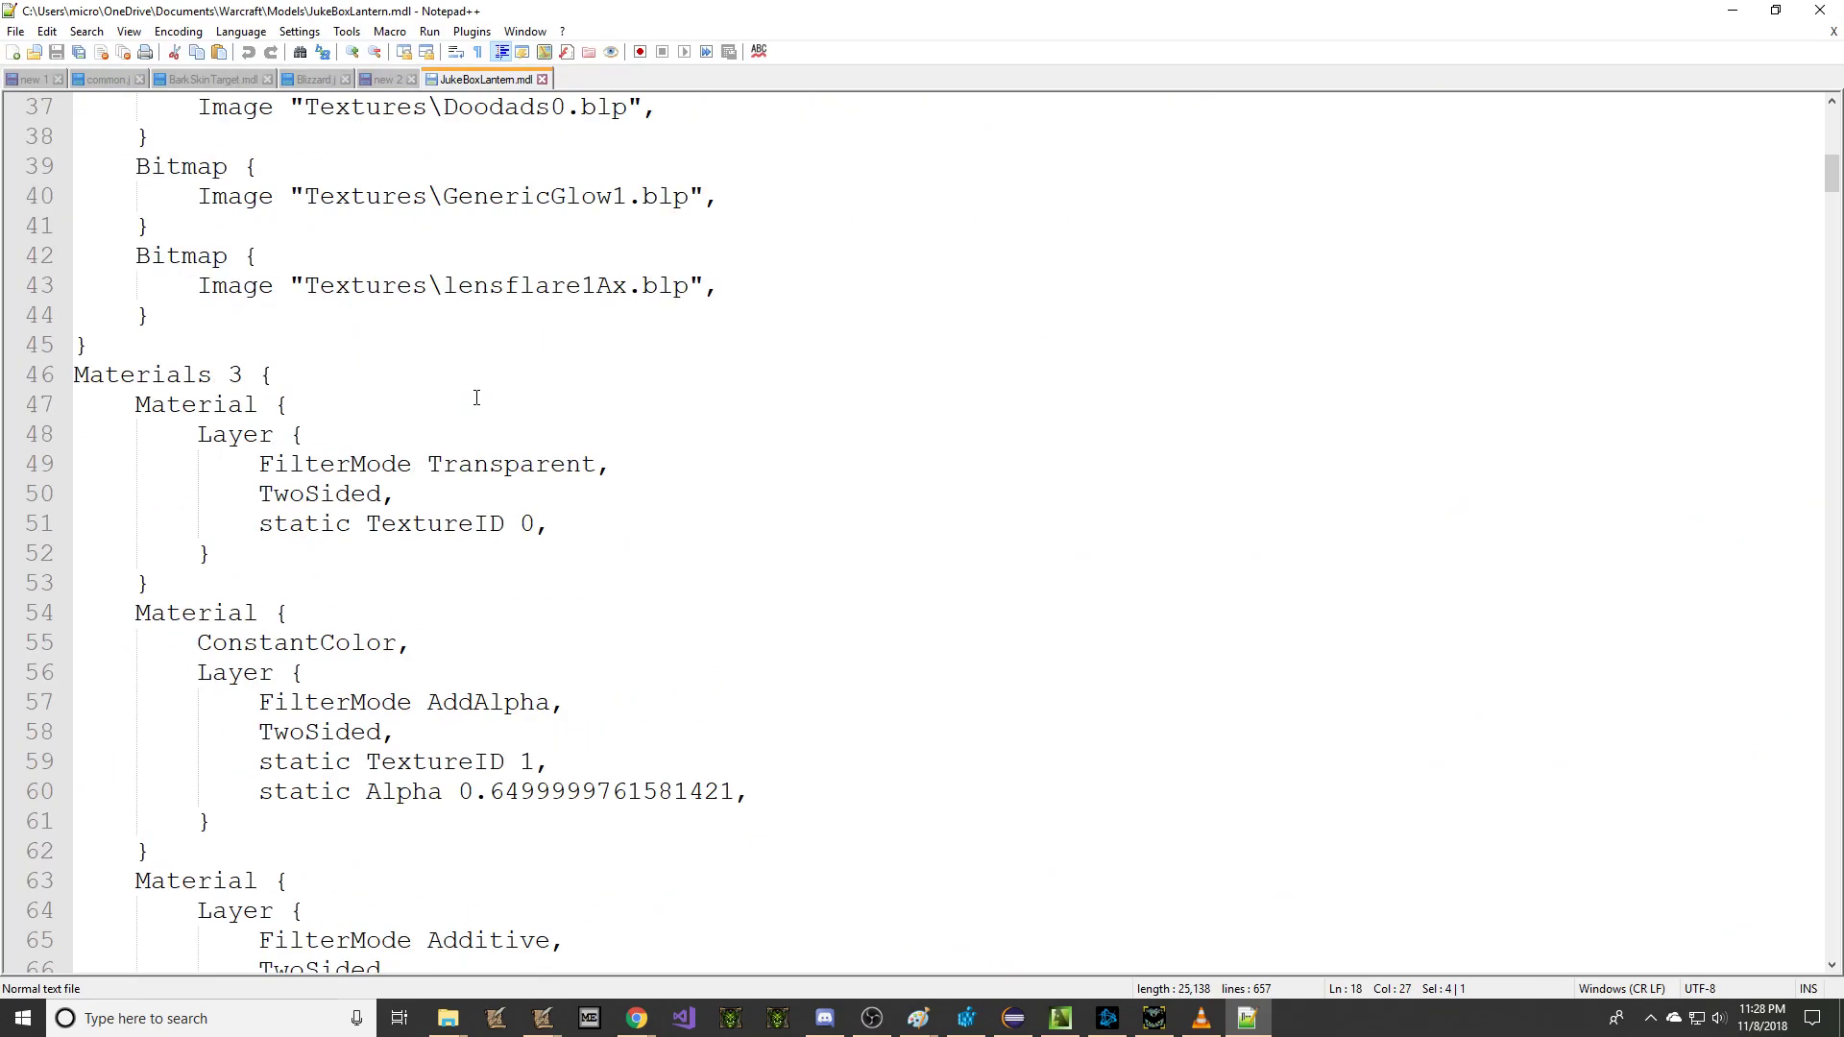
{"action": "scroll", "coordinate": [478, 402], "scroll_direction": "up", "scroll_amount": 7}
{"action": "scroll", "coordinate": [960, 384], "scroll_direction": "down", "scroll_amount": 20}
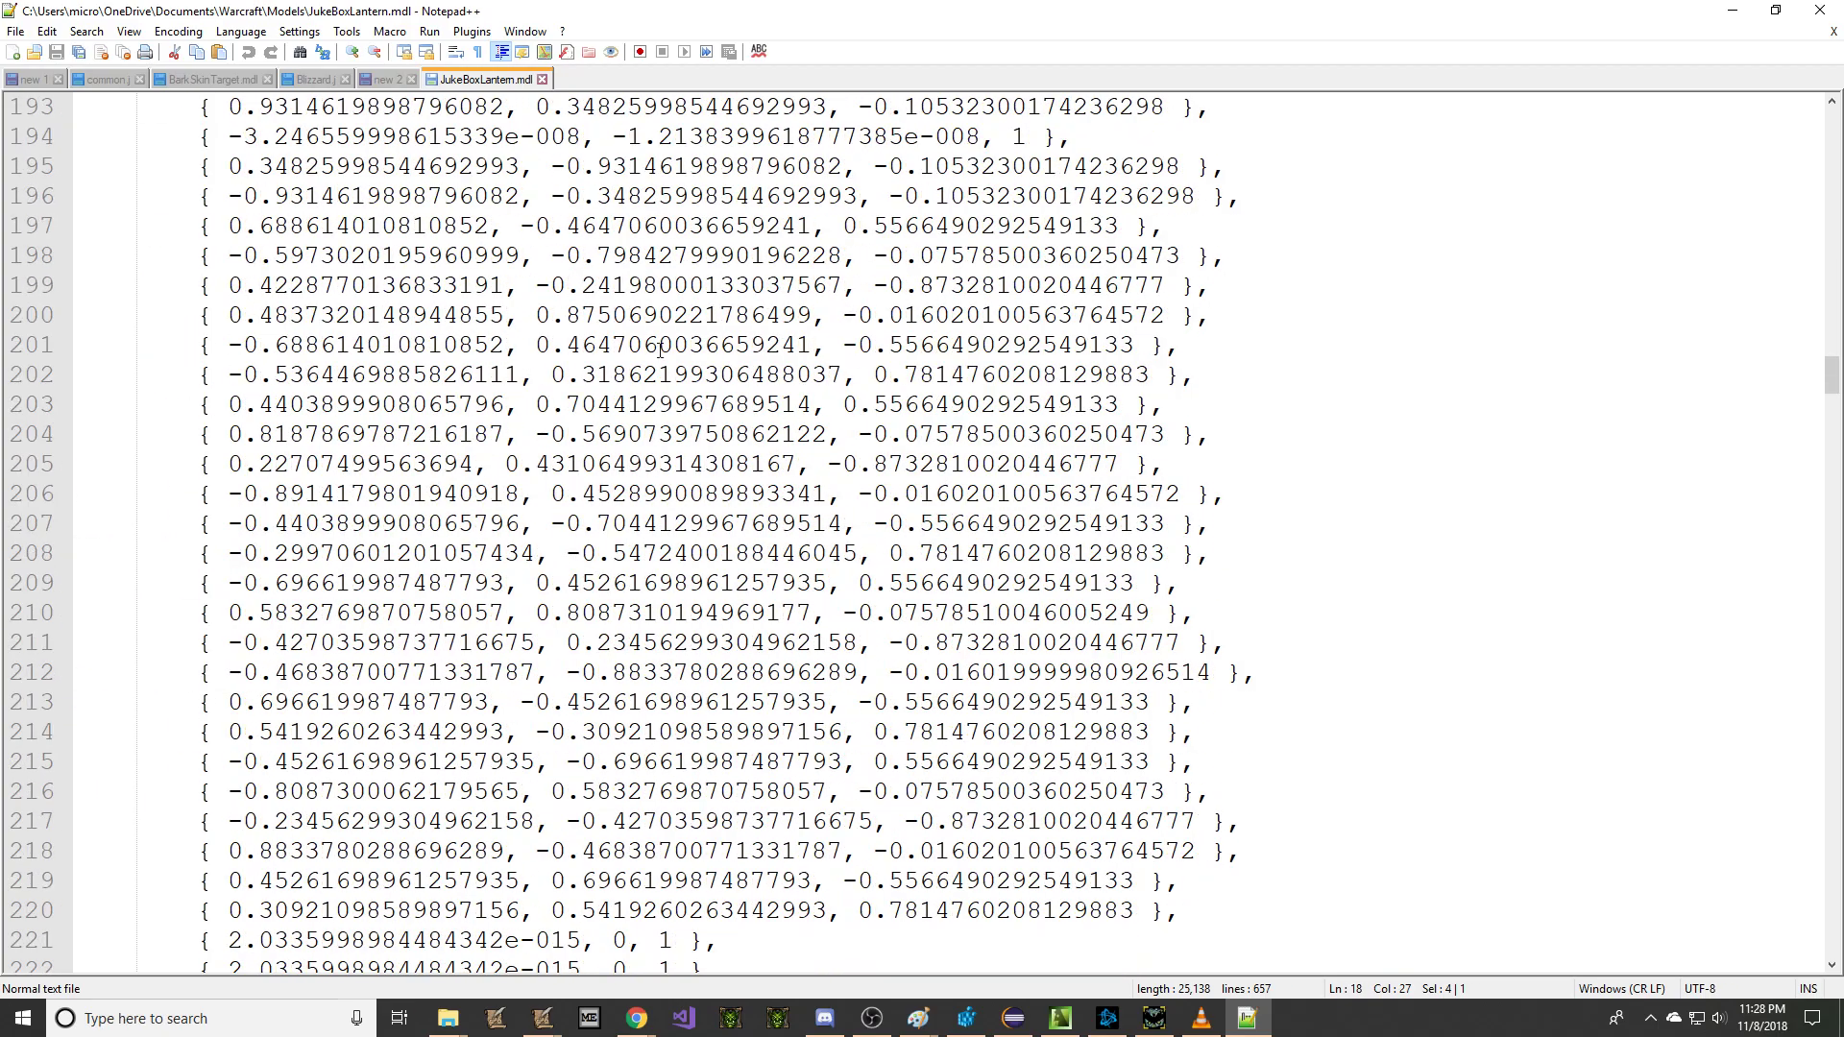
Step: Search the file for "Light" and examine the Intensity keyframes of the Omni01 light
{"action": "left_click", "coordinate": [1490, 367]}
{"action": "key", "text": "ctrl+f"}
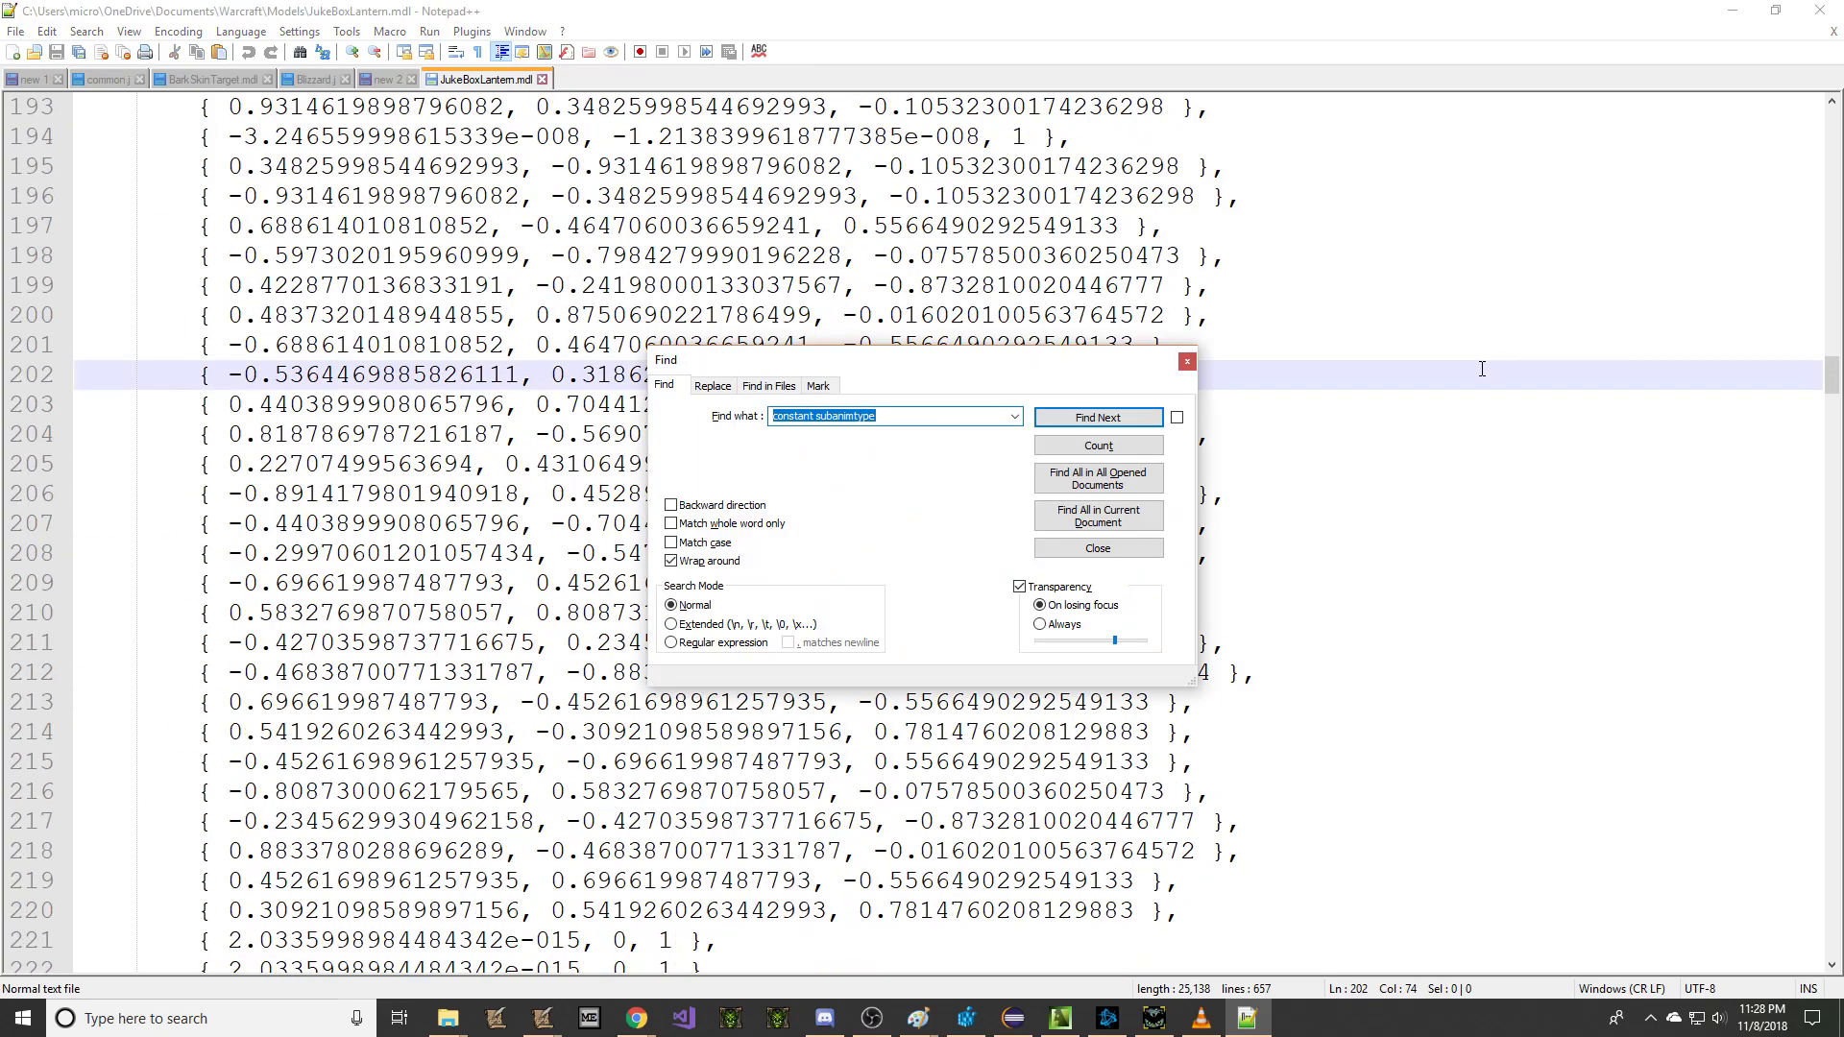
{"action": "type", "text": "Light"}
{"action": "key", "text": "Return"}
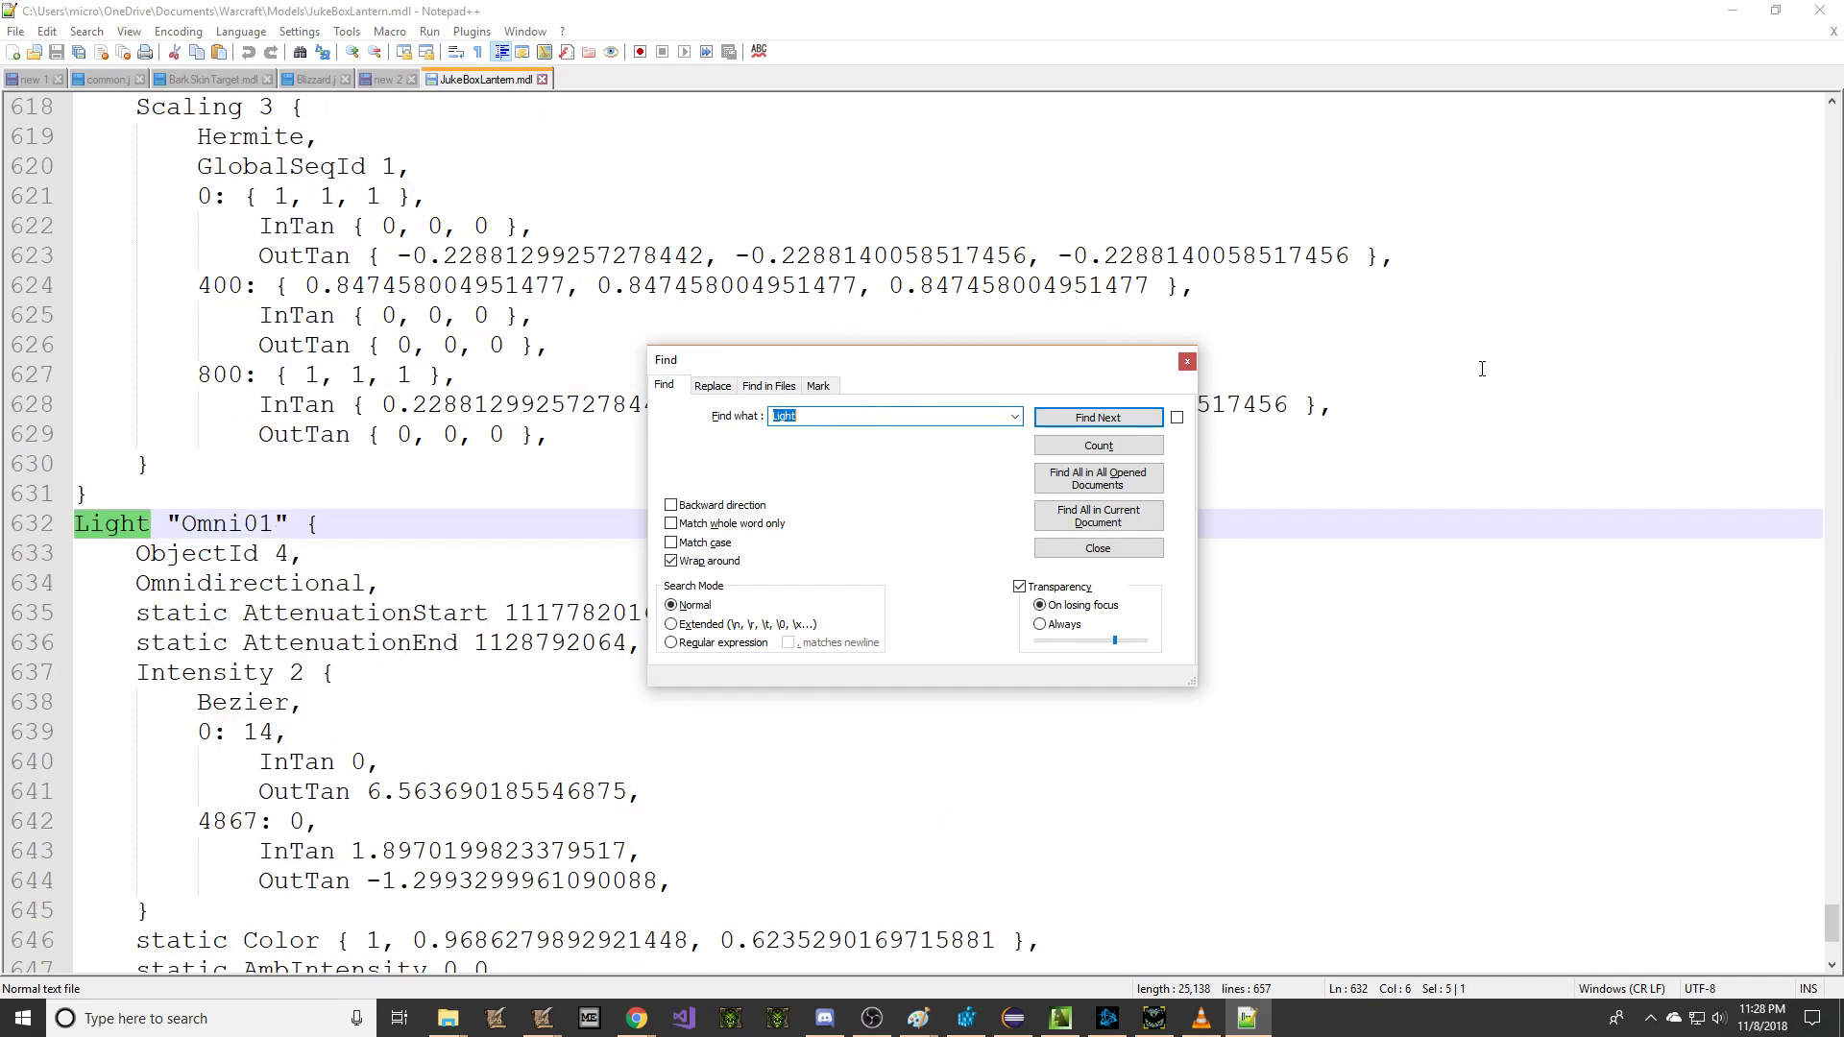
{"action": "key", "text": "Escape"}
{"action": "scroll", "coordinate": [457, 496], "scroll_direction": "down", "scroll_amount": 3}
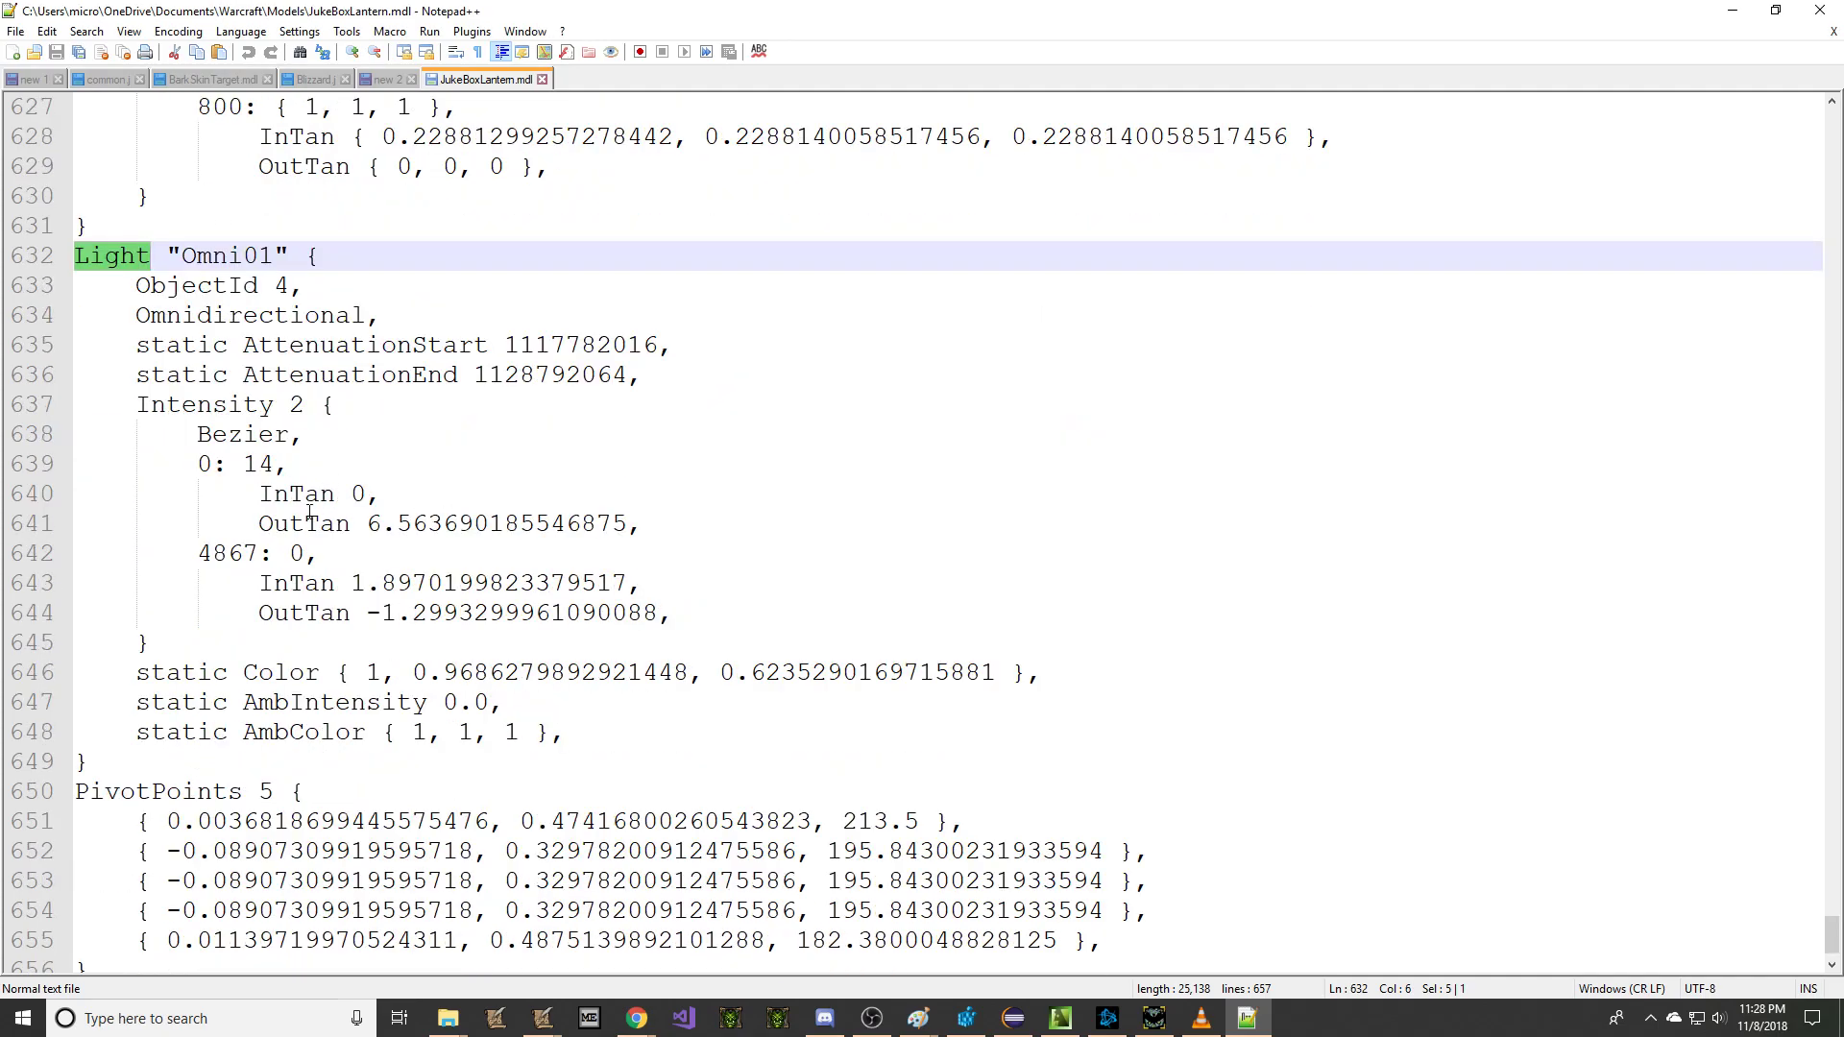
{"action": "left_click", "coordinate": [213, 553]}
{"action": "double_click", "coordinate": [205, 465]}
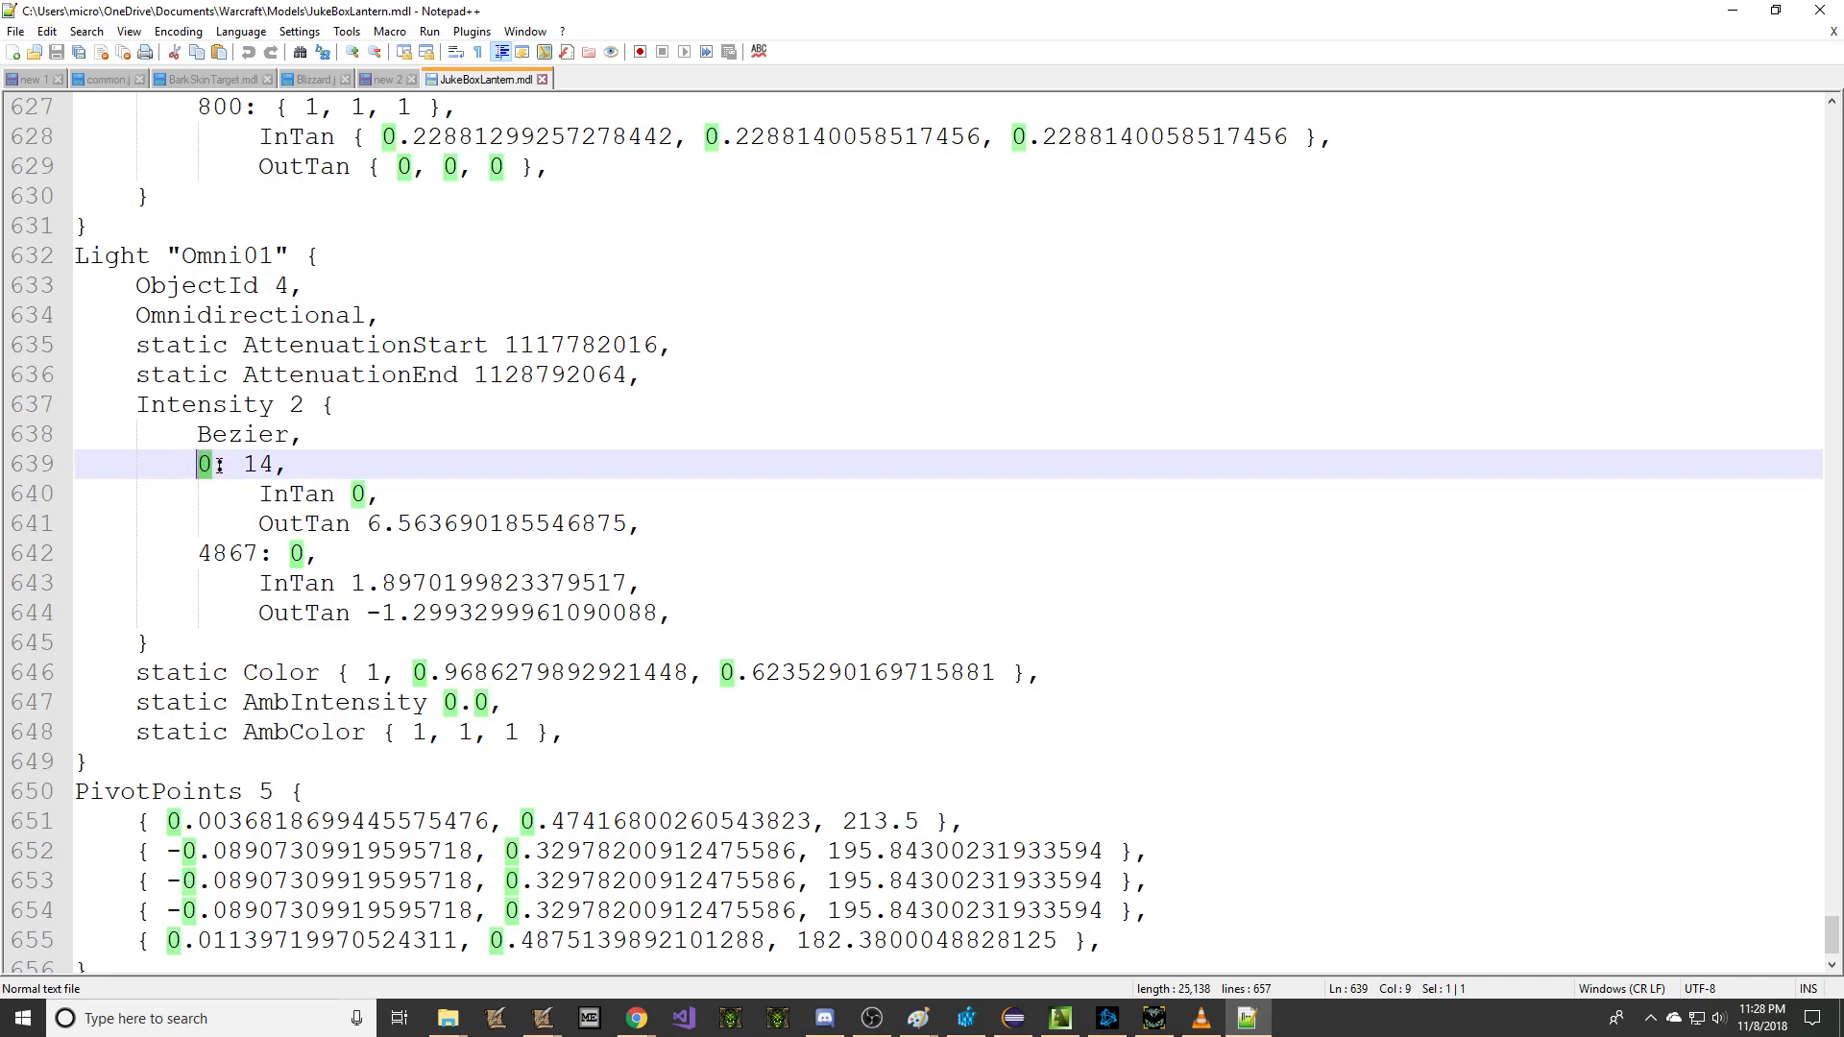
{"action": "left_click", "coordinate": [257, 407]}
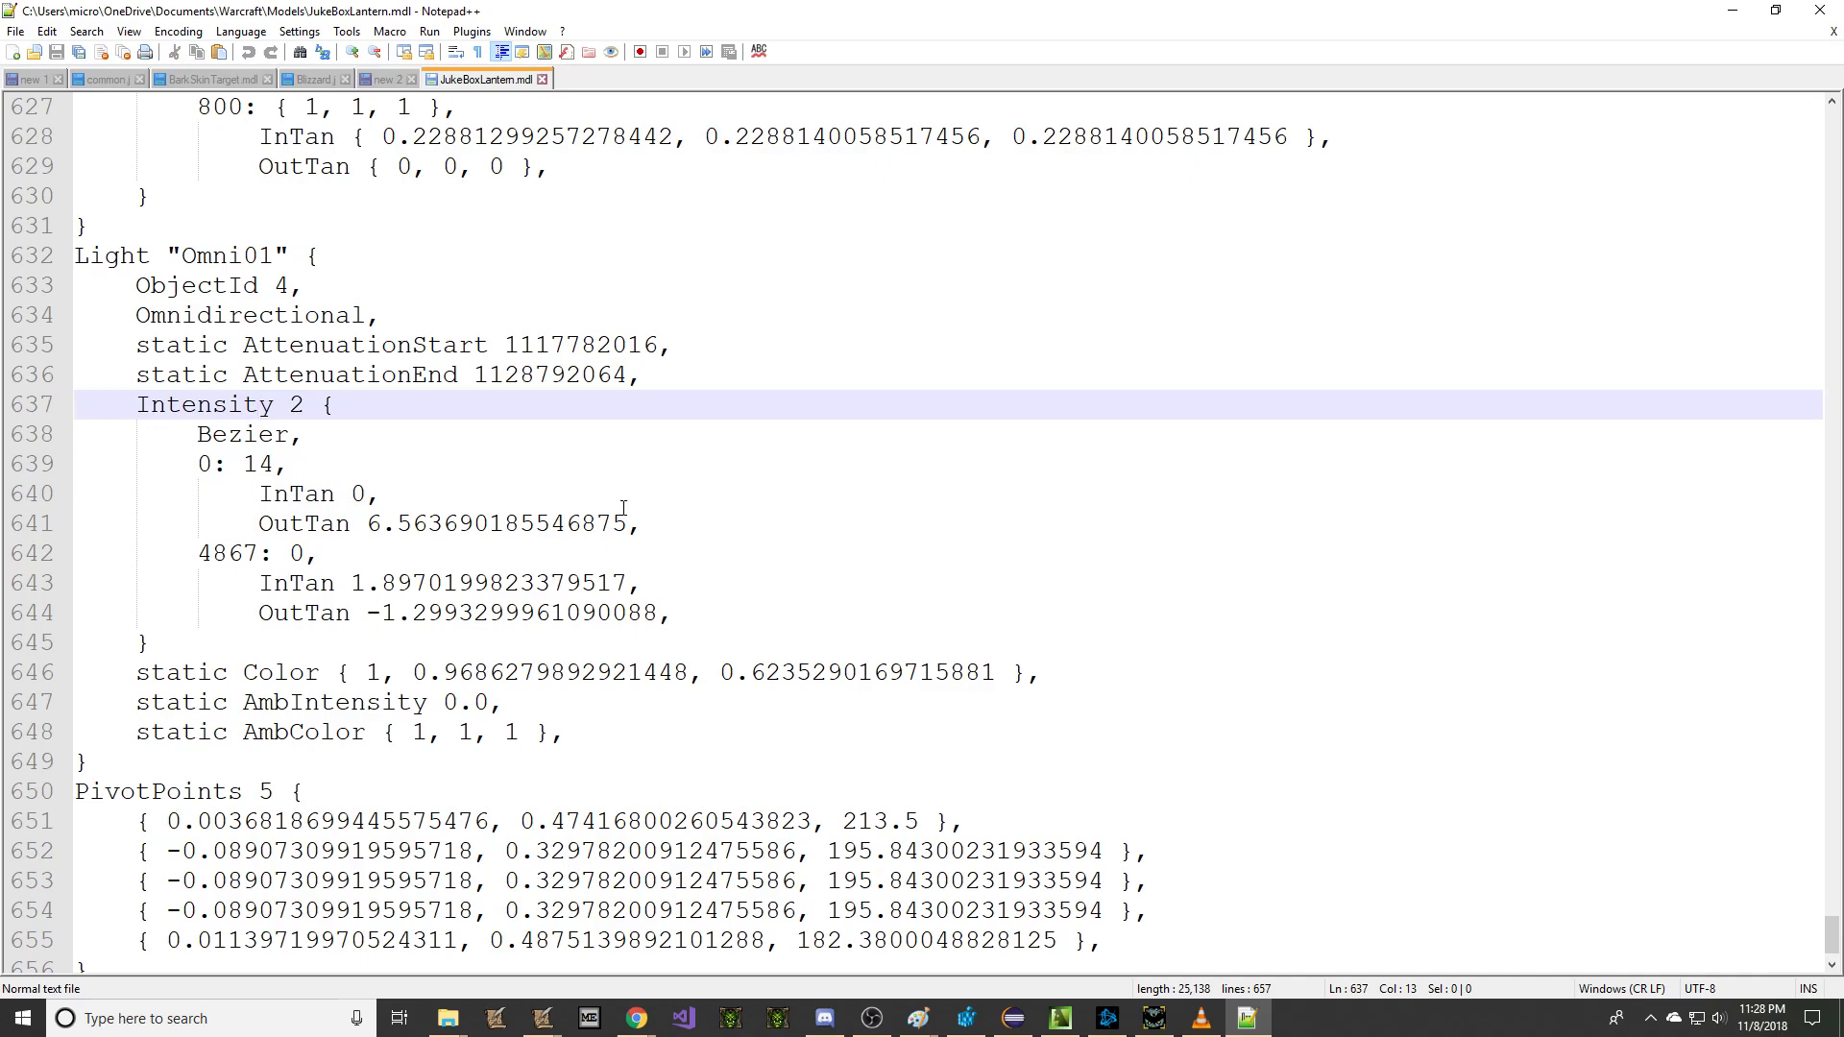
Step: Make the Omni01 light's Color animated by removing "static" and adding a keyframe count of 2
{"action": "left_click", "coordinate": [235, 675]}
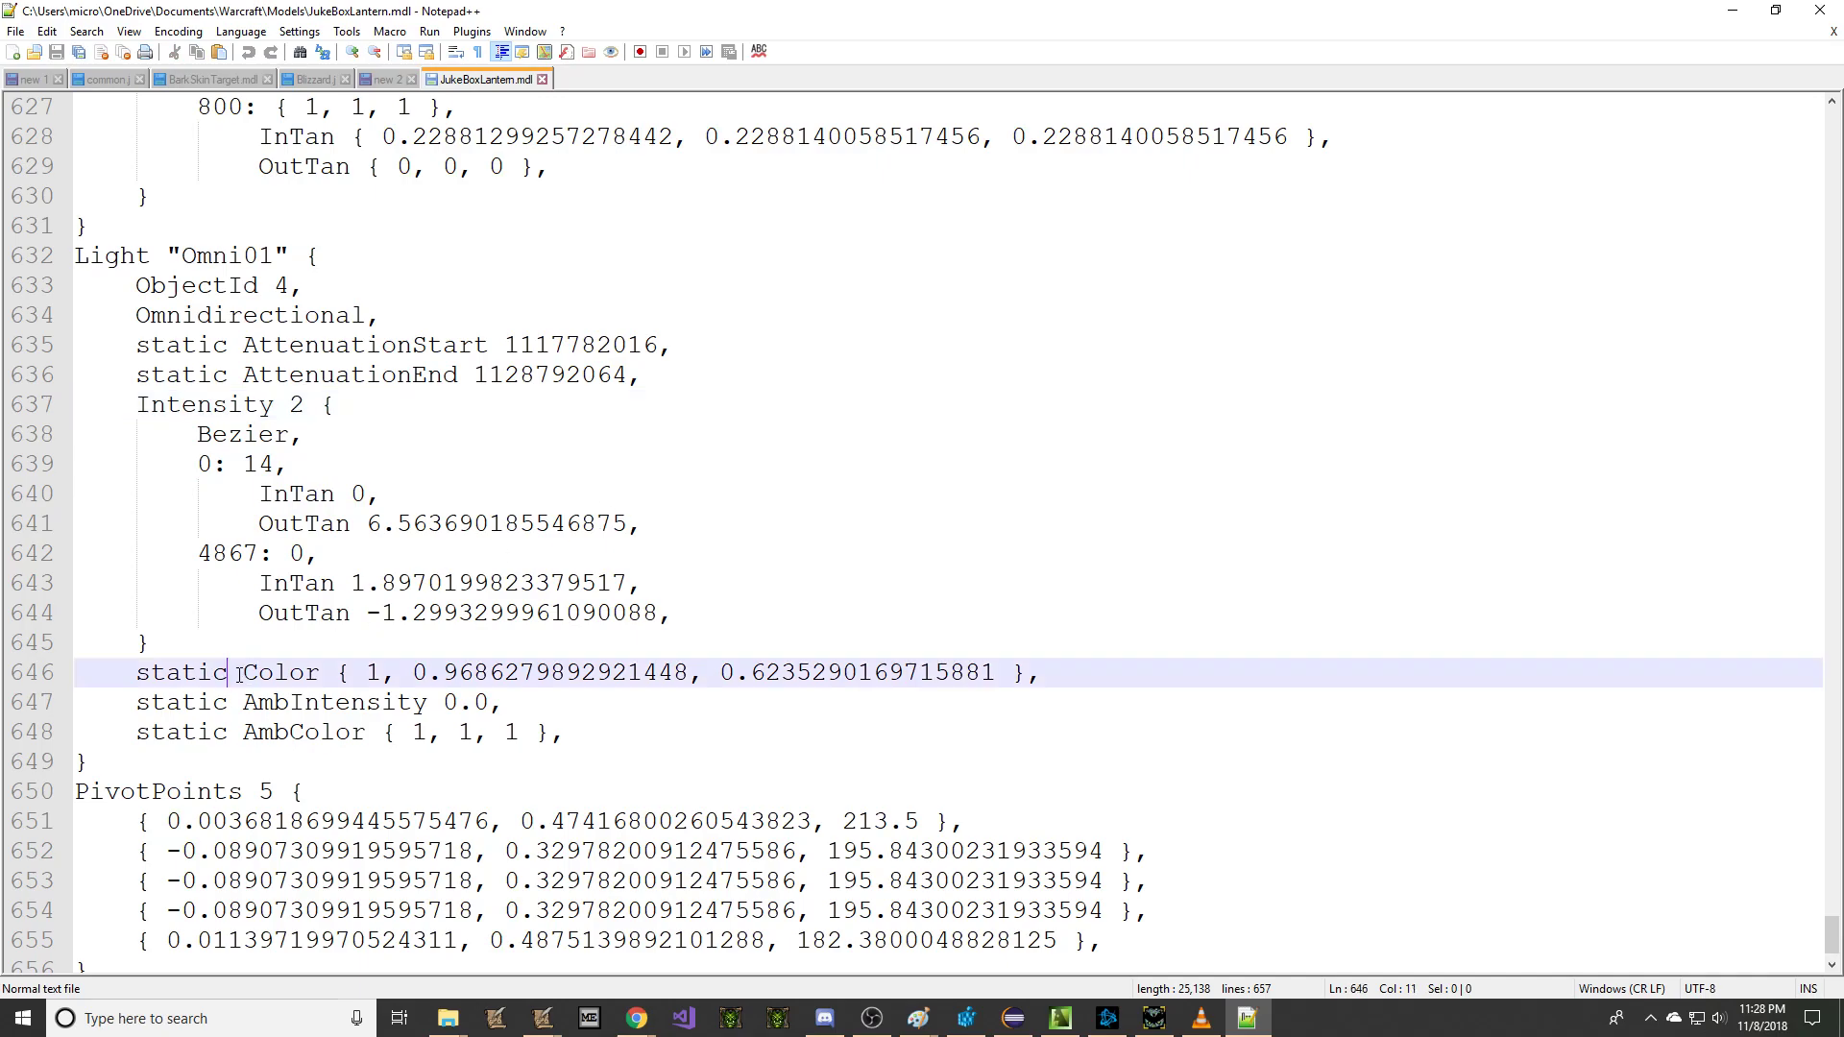
{"action": "left_click_drag", "start_coordinate": [239, 676], "coordinate": [135, 675]}
{"action": "key", "text": "Delete"}
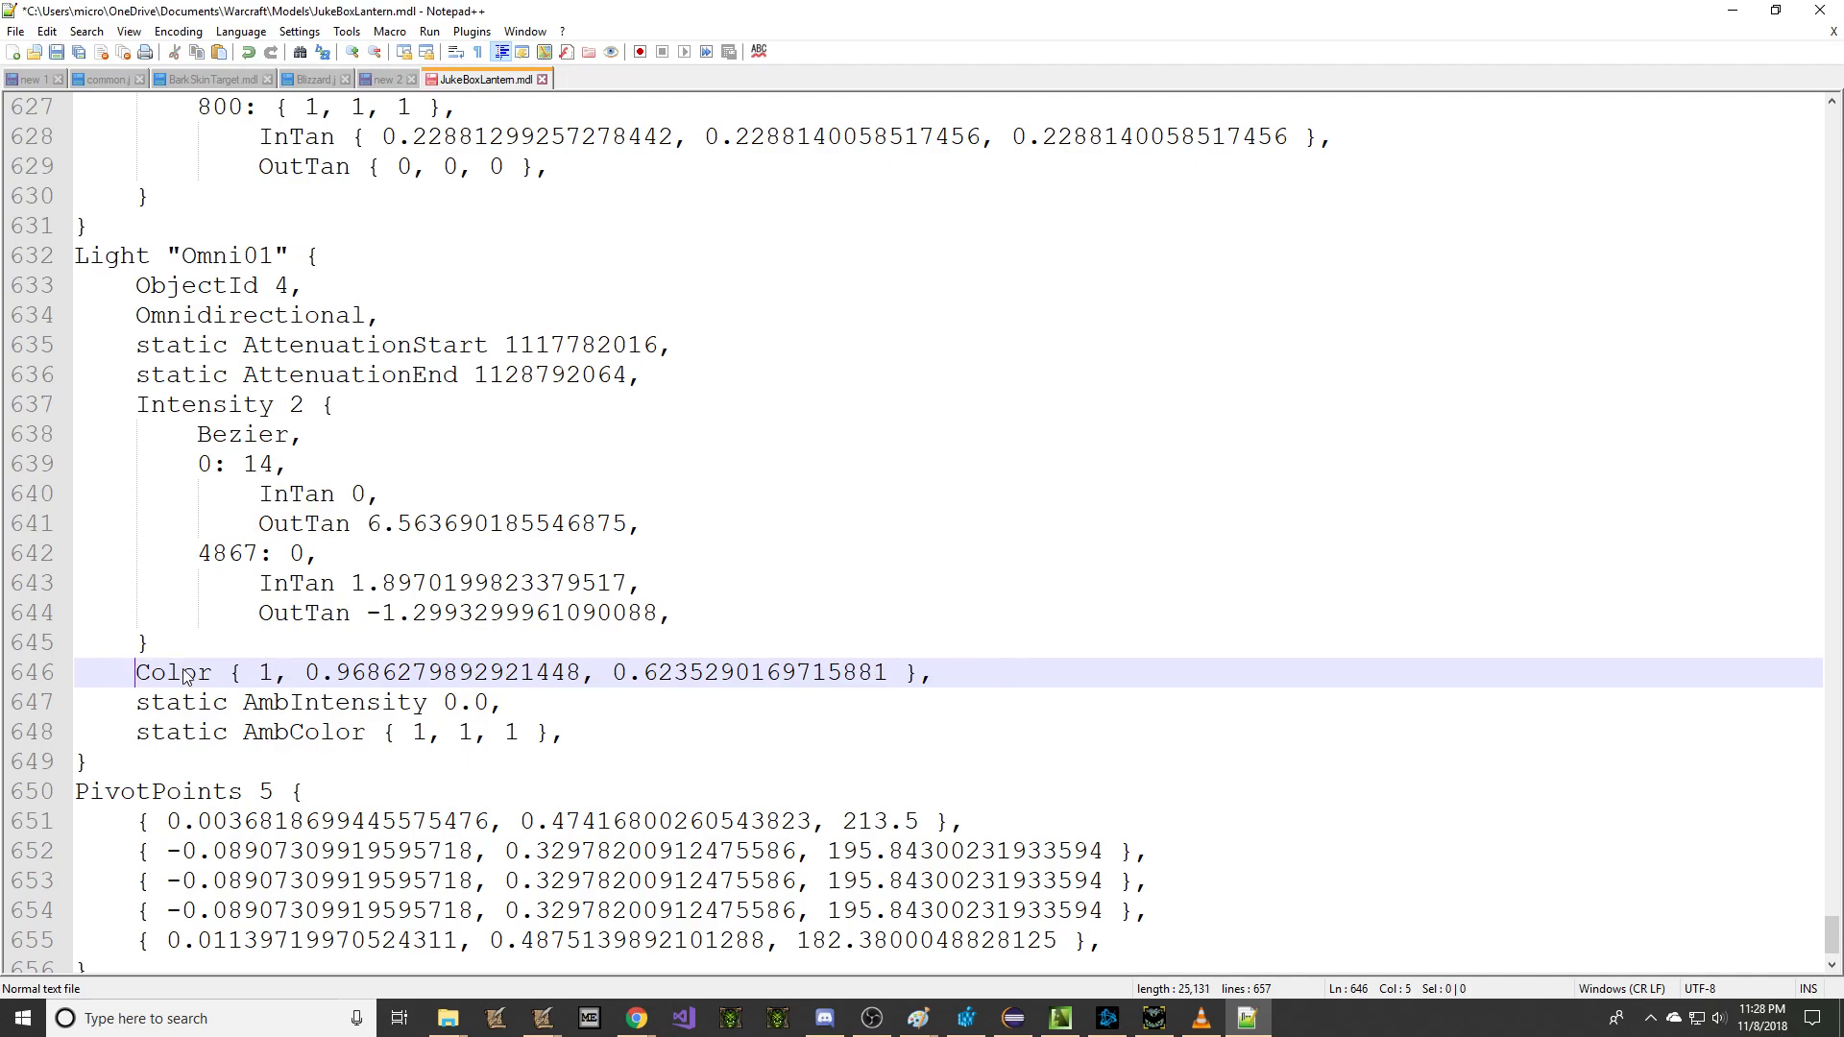
{"action": "left_click", "coordinate": [212, 672]}
{"action": "type", "text": "2"}
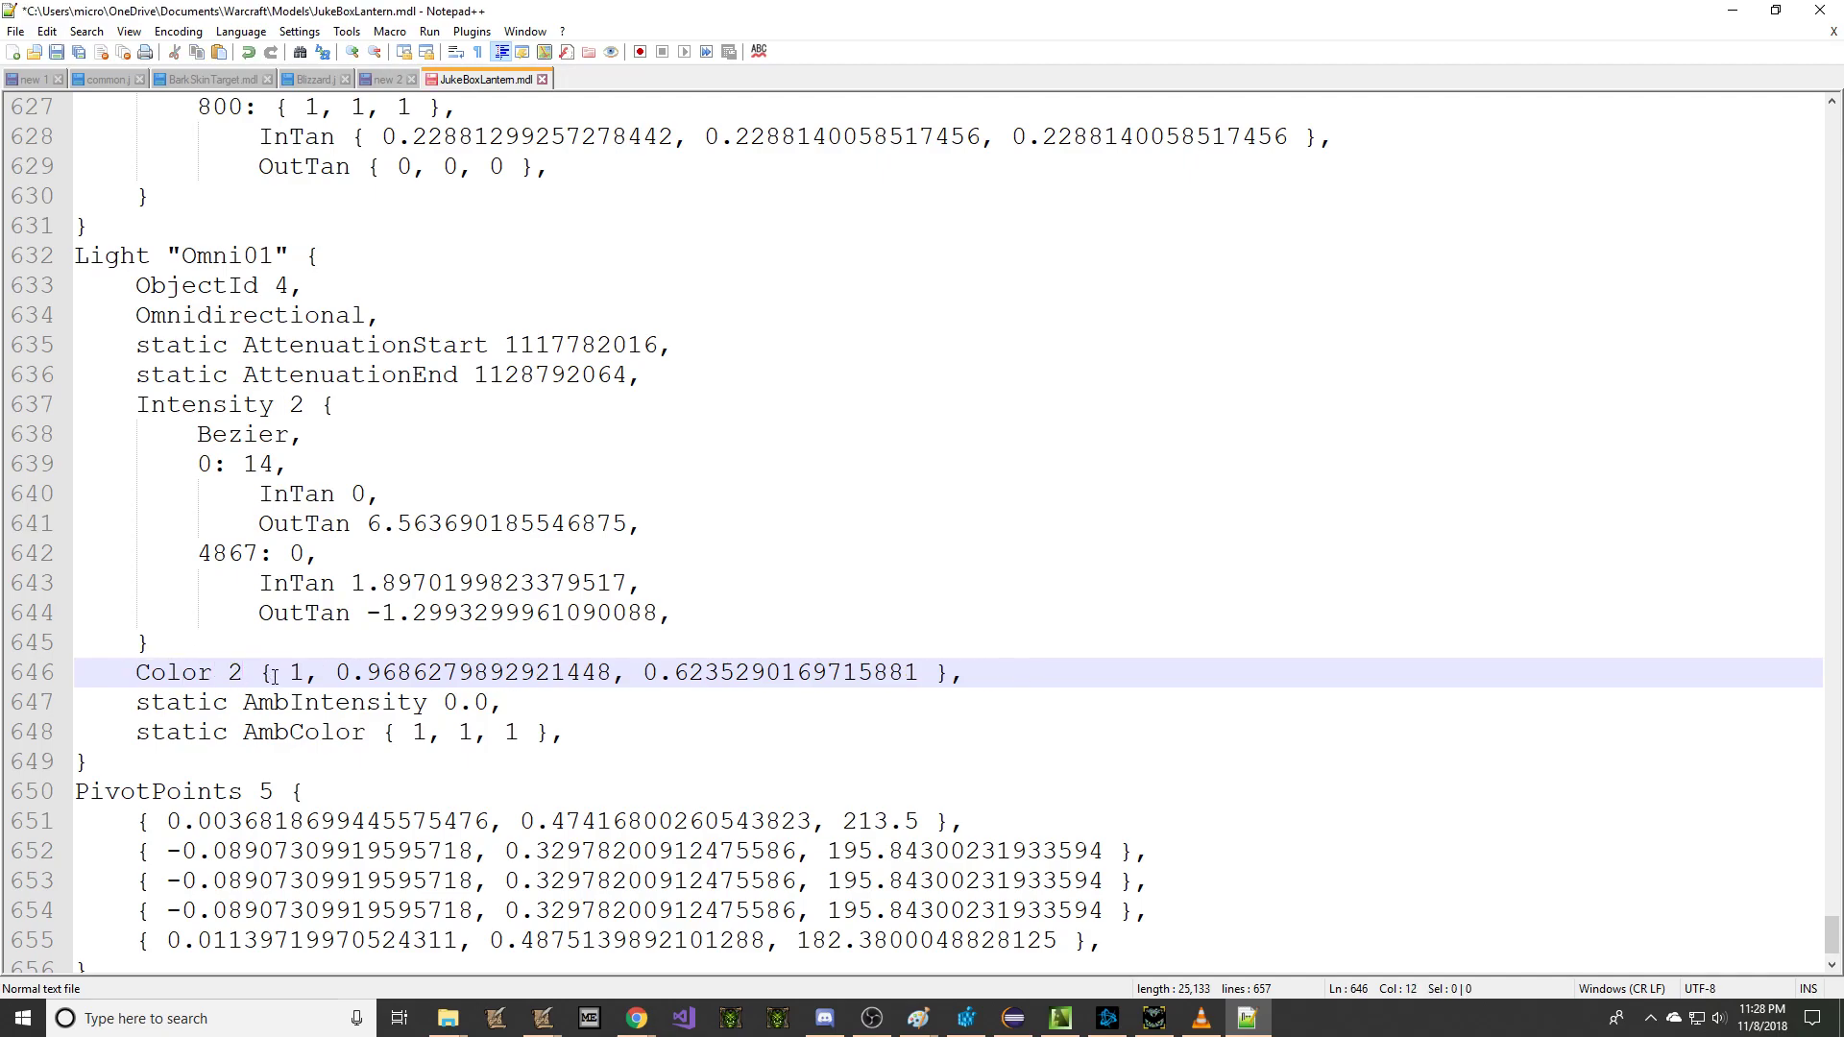
Step: Copy and remove the Omni01 light's color value, and put an empty multi-line brace block after "Color 2"
{"action": "left_click_drag", "start_coordinate": [262, 675], "coordinate": [965, 672]}
{"action": "key", "text": "ctrl+c"}
{"action": "key", "text": "Delete"}
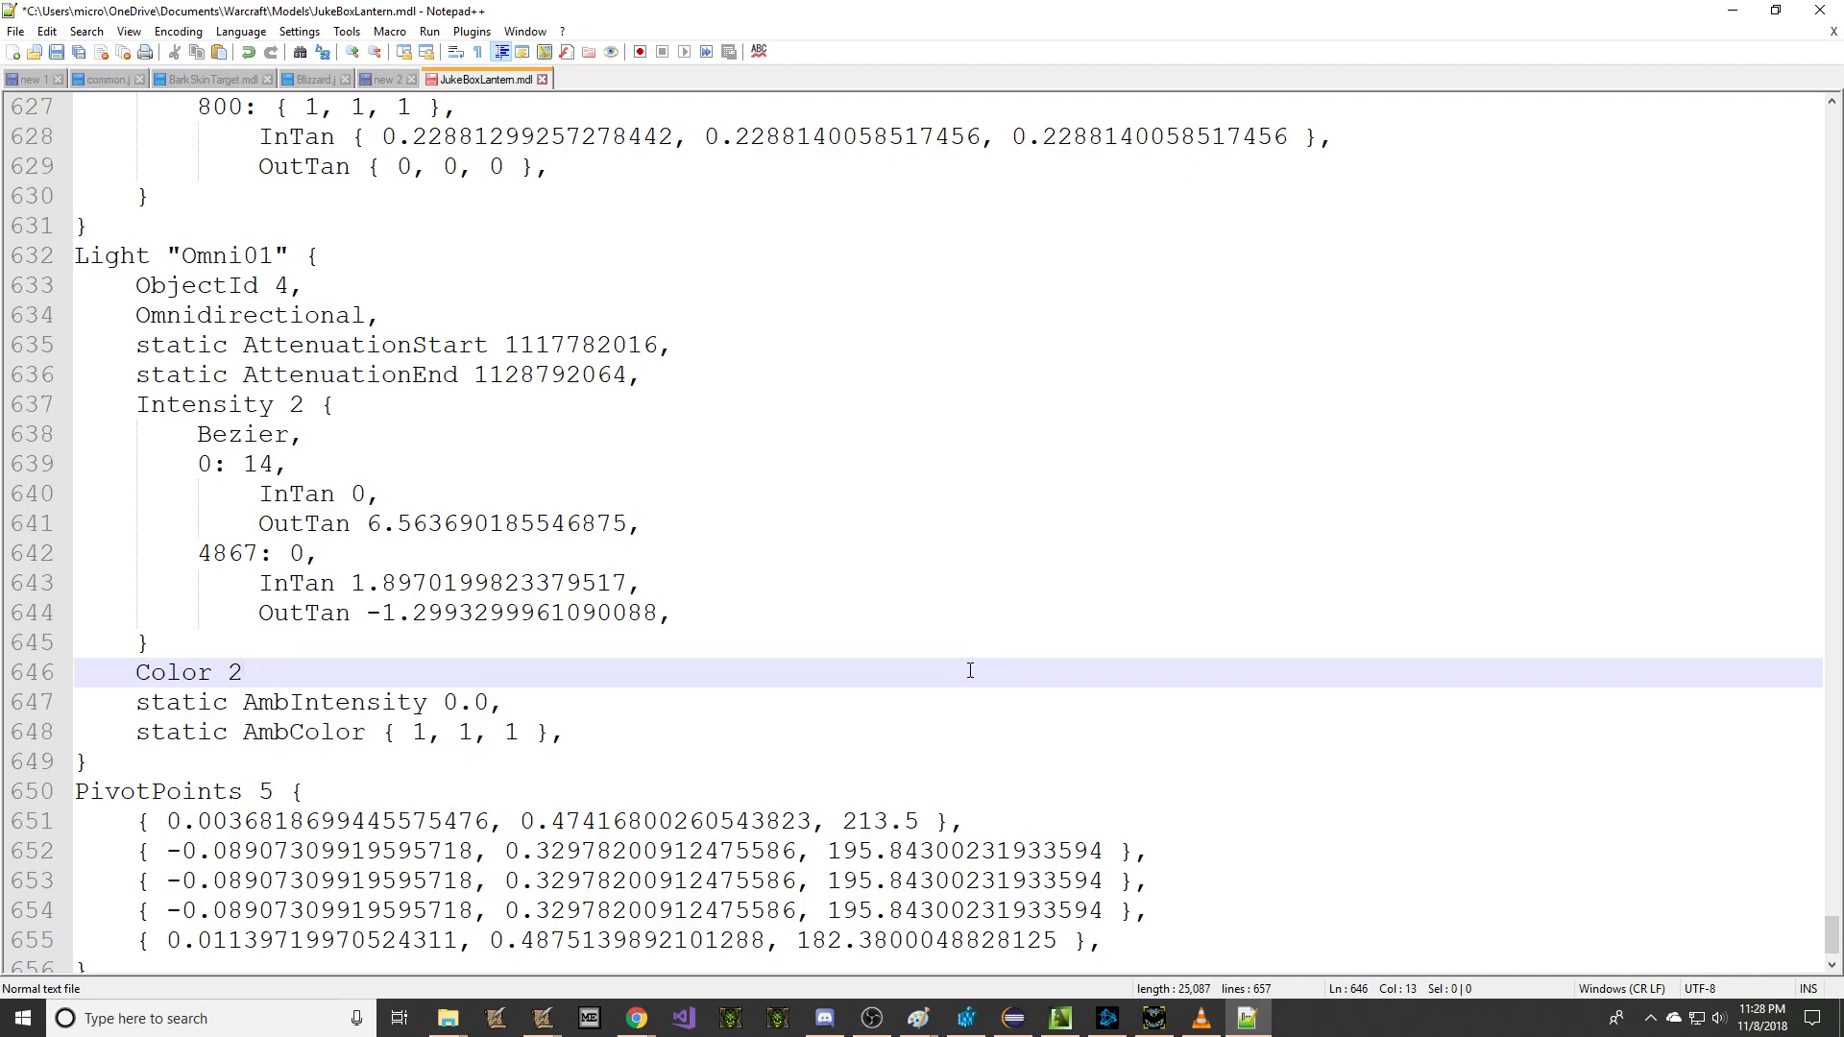
{"action": "type", "text": "{"}
{"action": "key", "text": "Return"}
{"action": "key", "text": "Return"}
{"action": "type", "text": "}"}
{"action": "key", "text": "Up"}
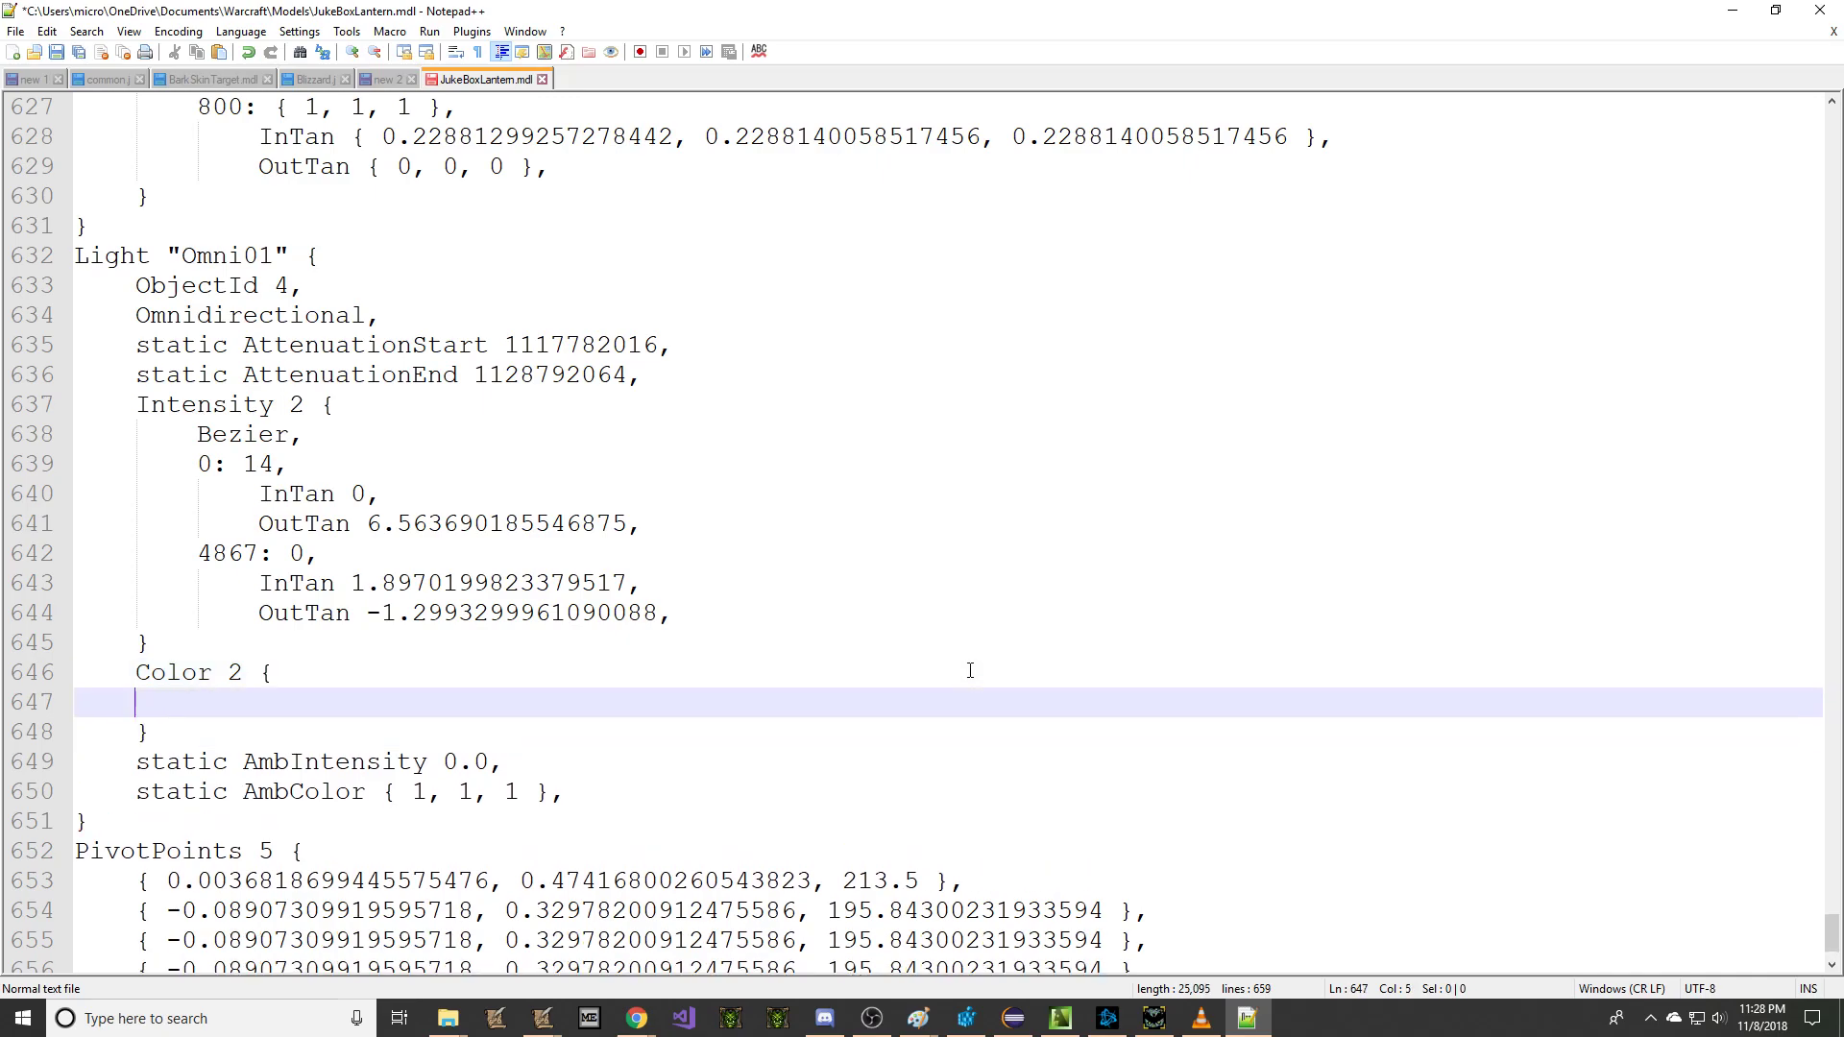
Step: Start the Color block with "Bezier," and a frame 0 keyframe using the copied color value for both the key and its InTan
{"action": "type", "text": "Bezier,"}
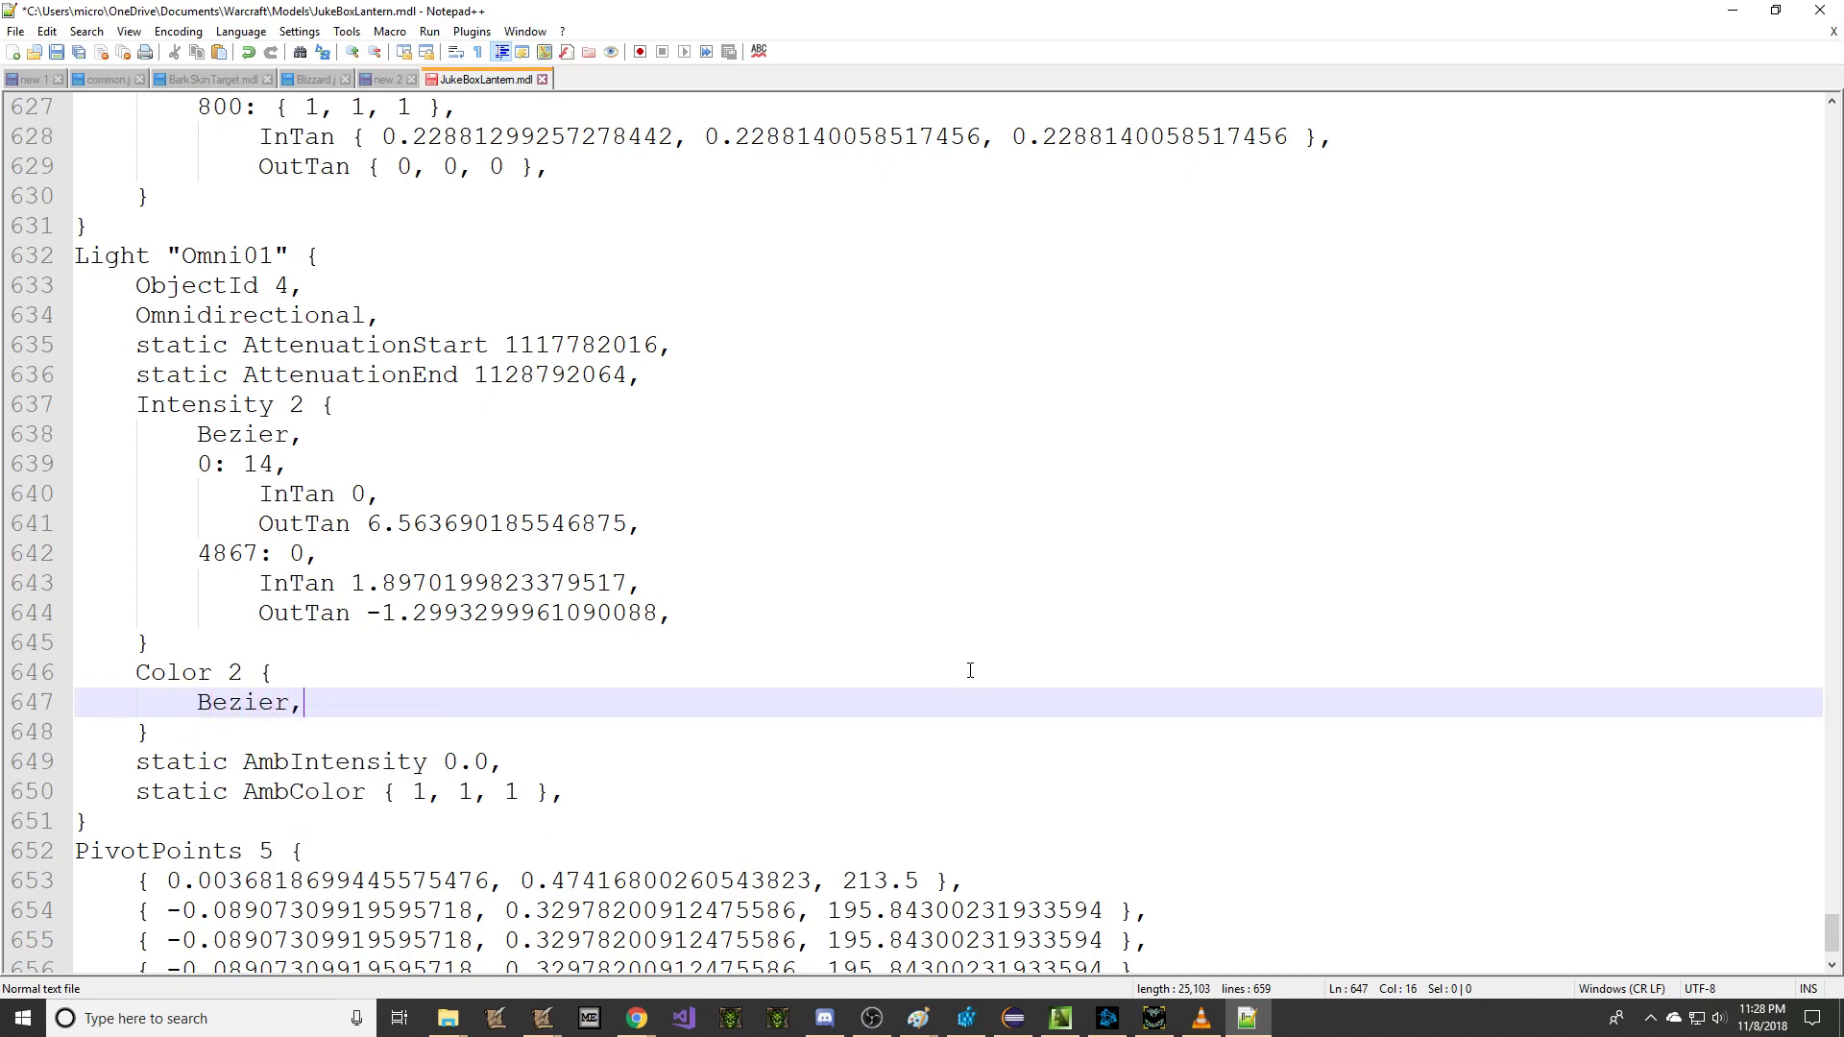
{"action": "key", "text": "Return"}
{"action": "type", "text": "0:"}
{"action": "key", "text": "ctrl+v"}
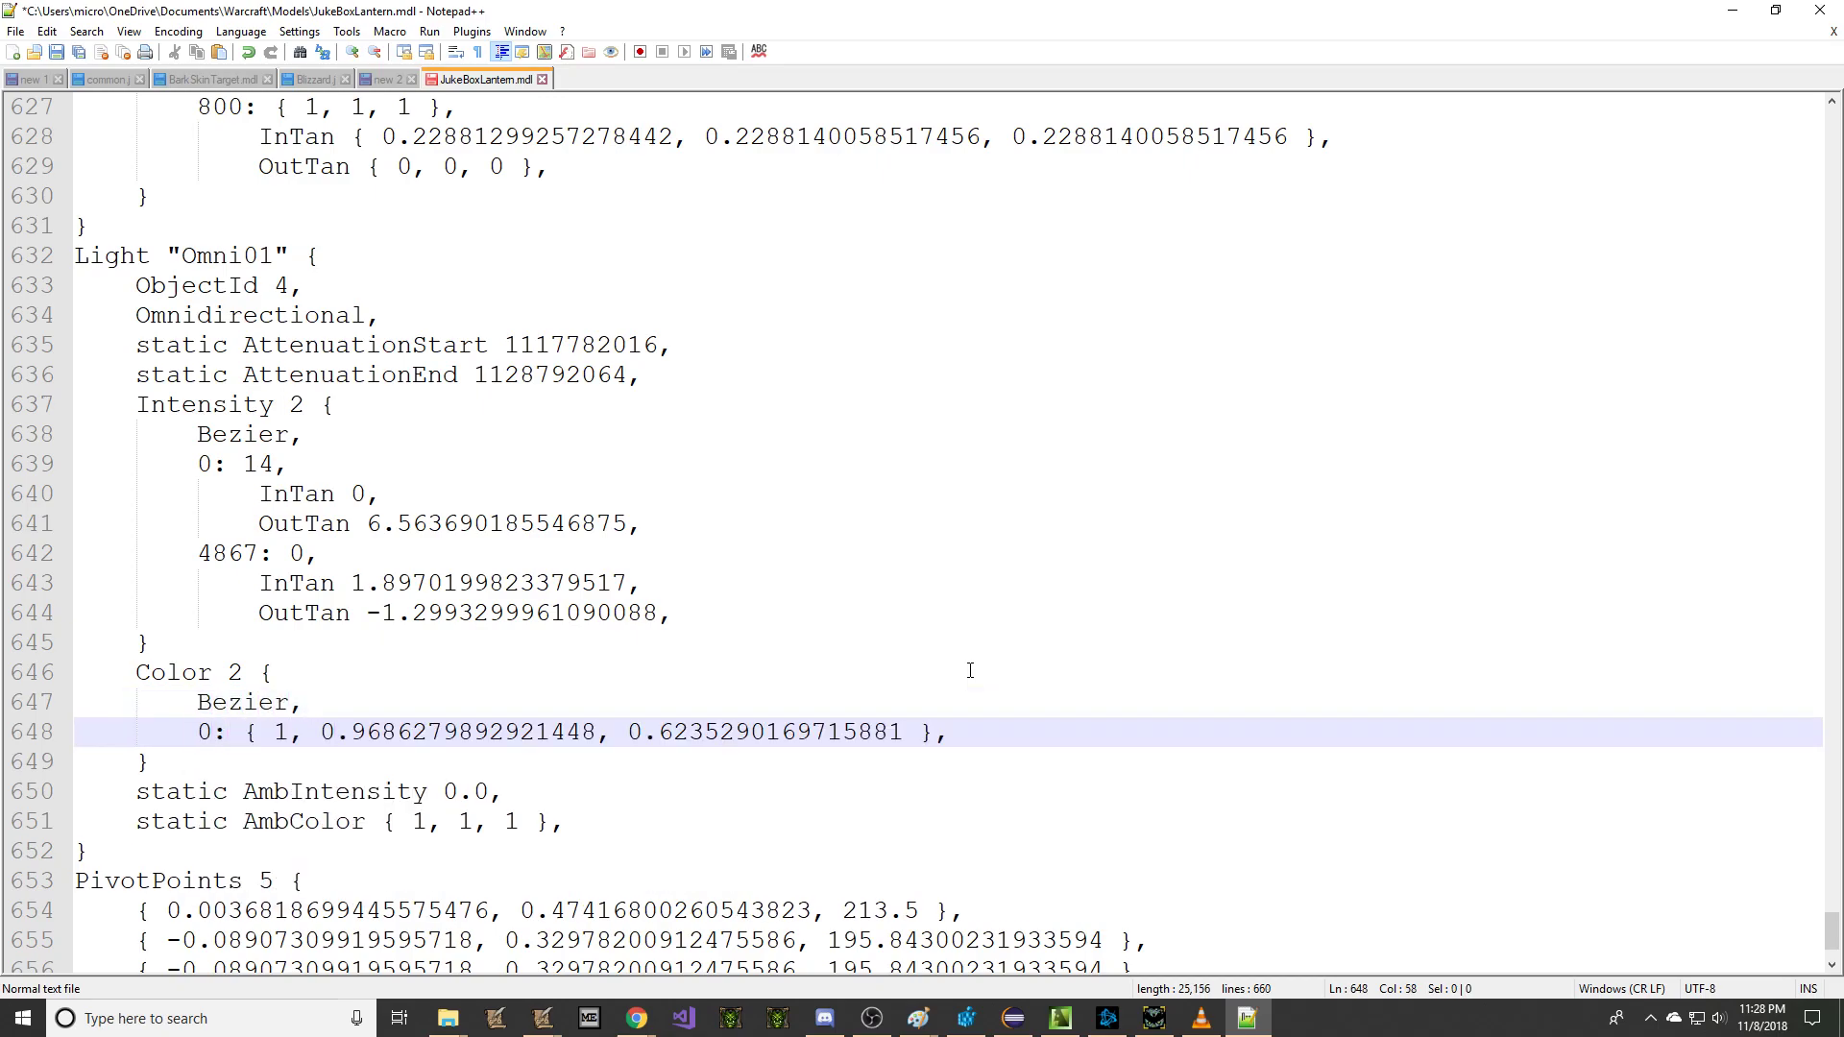
{"action": "key", "text": "Return"}
{"action": "key", "text": "Tab"}
{"action": "type", "text": "InTan"}
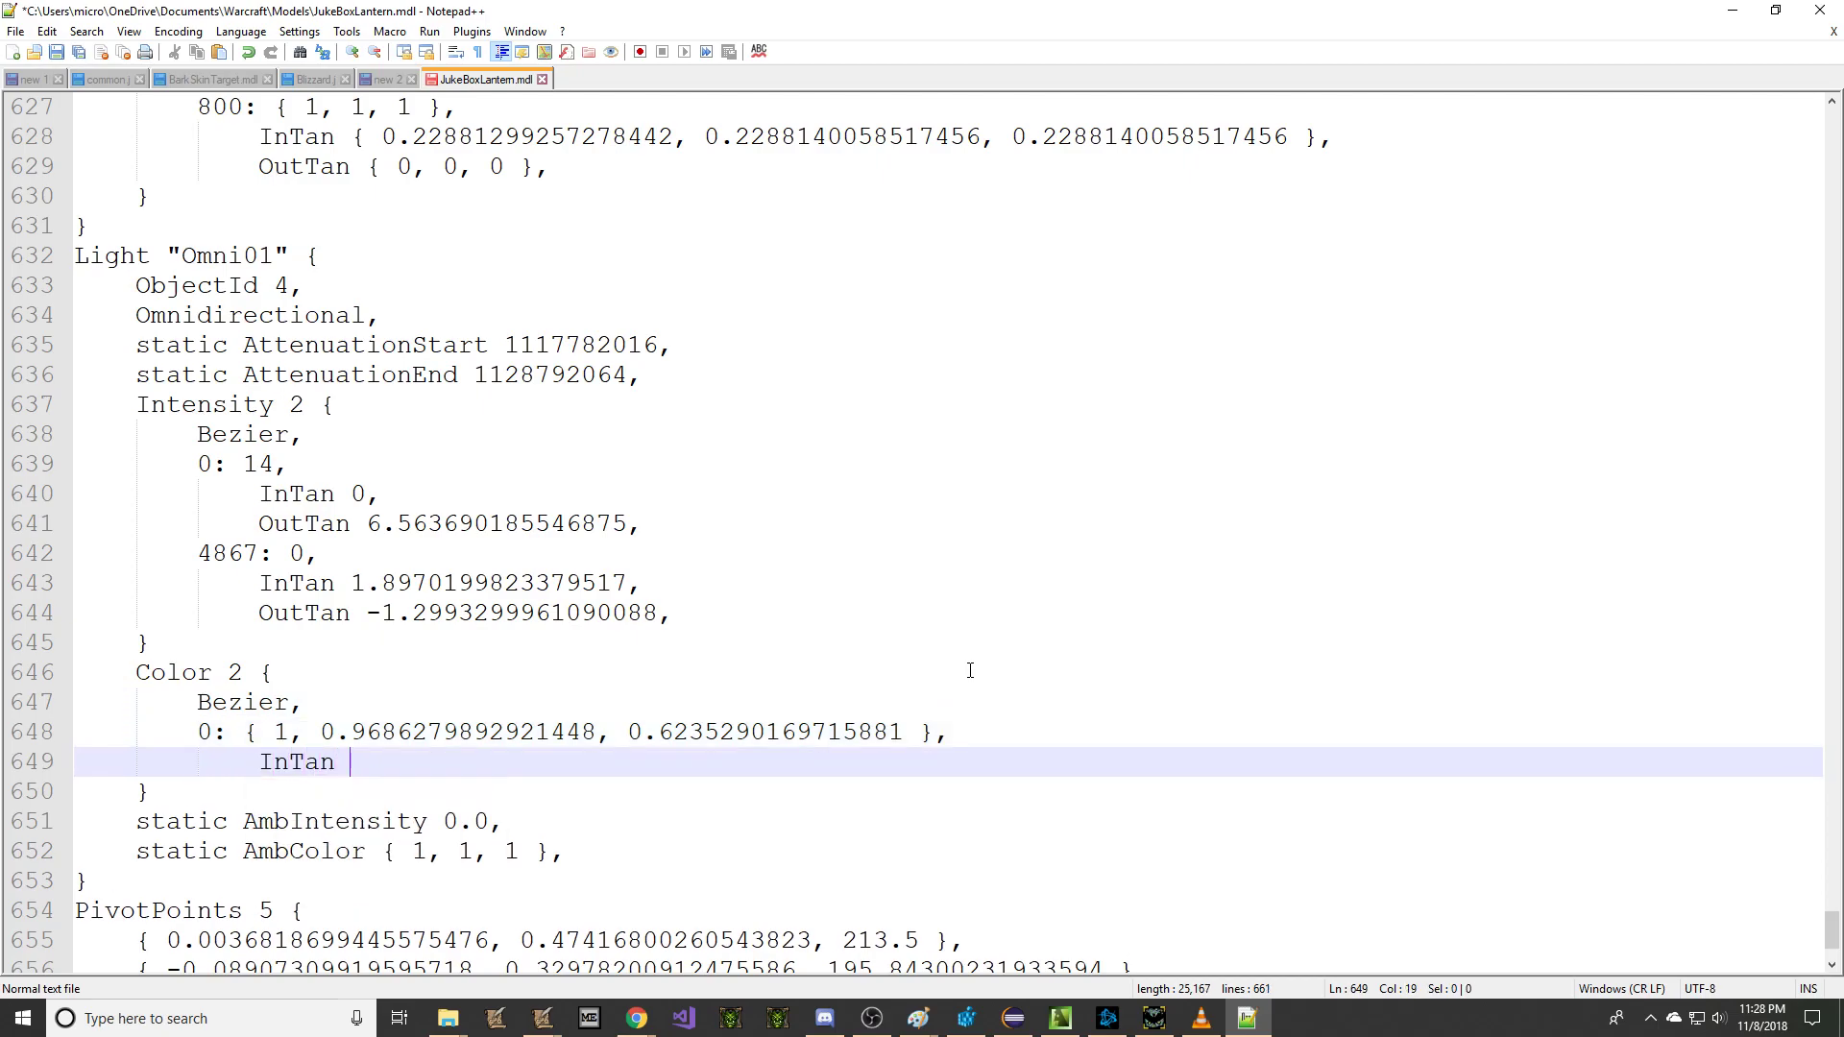
{"action": "key", "text": "ctrl+v"}
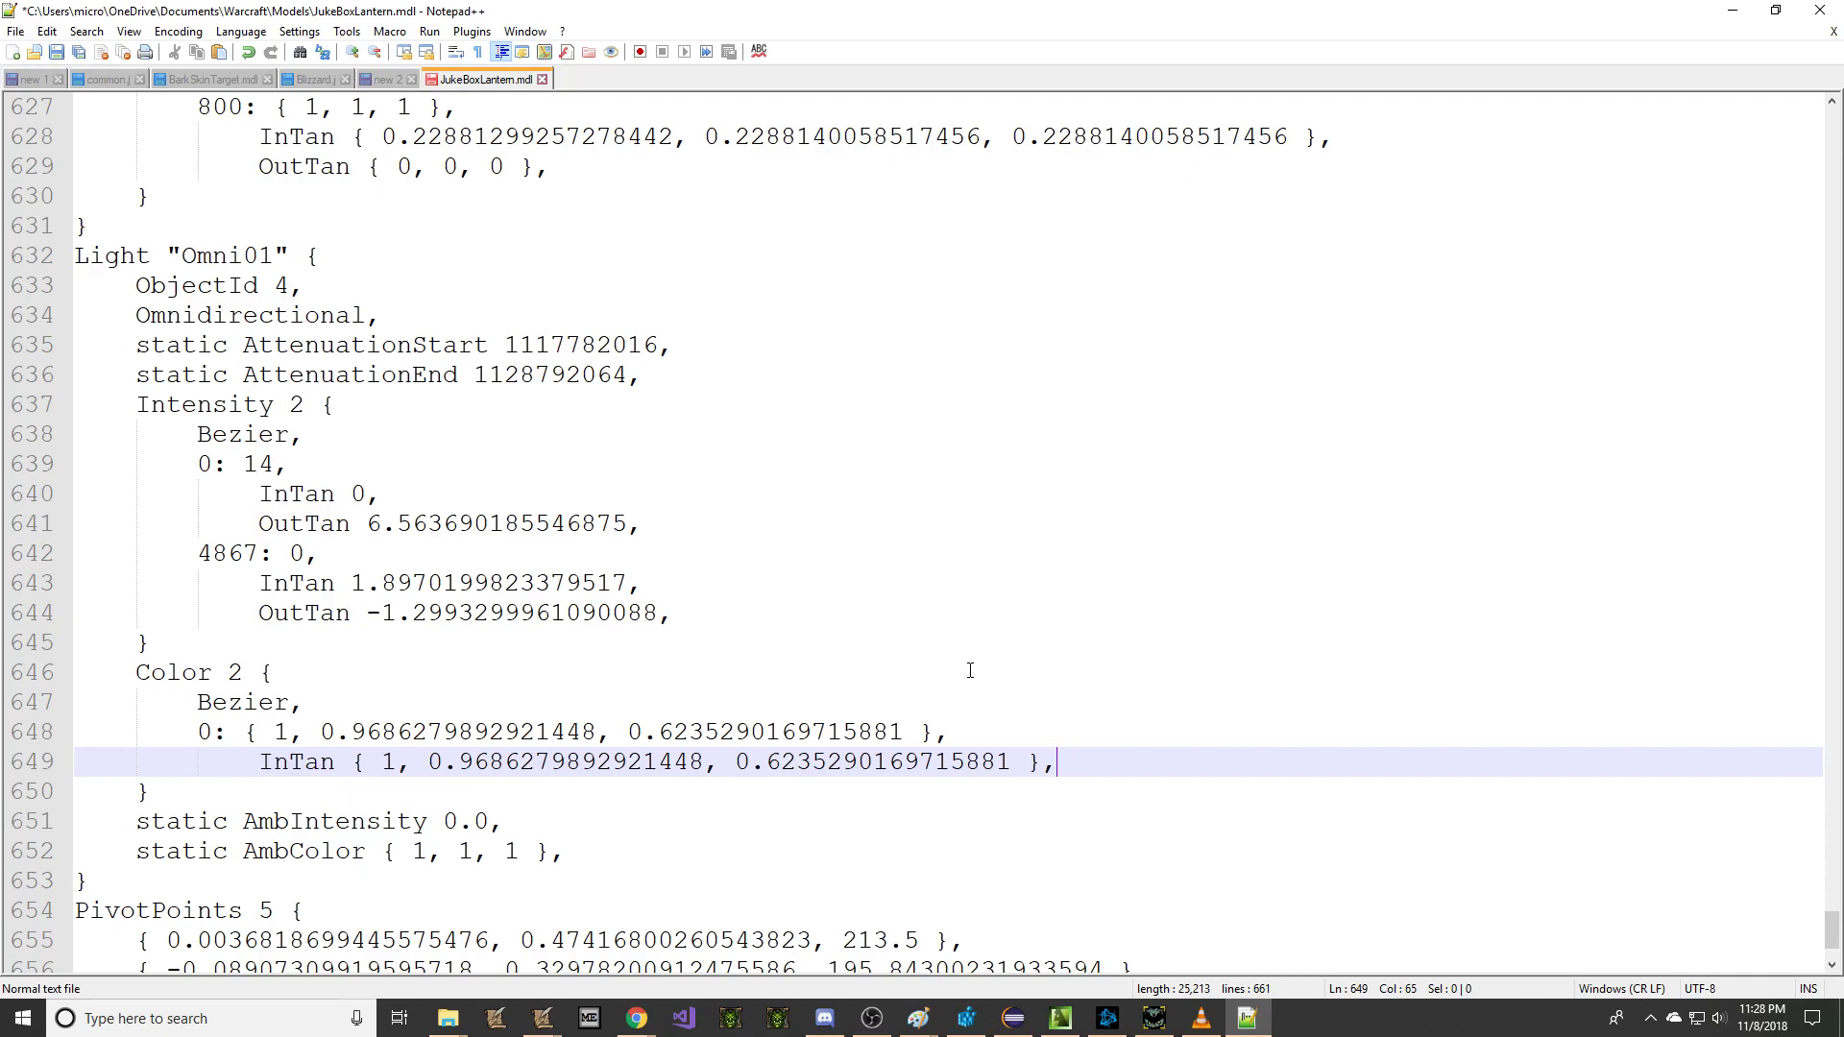
Step: Duplicate the Color keyframe's InTan line and rename the copy to OutTan
{"action": "key", "text": "shift+Up"}
{"action": "key", "text": "ctrl+c"}
{"action": "key", "text": "Down"}
{"action": "key", "text": "ctrl+v"}
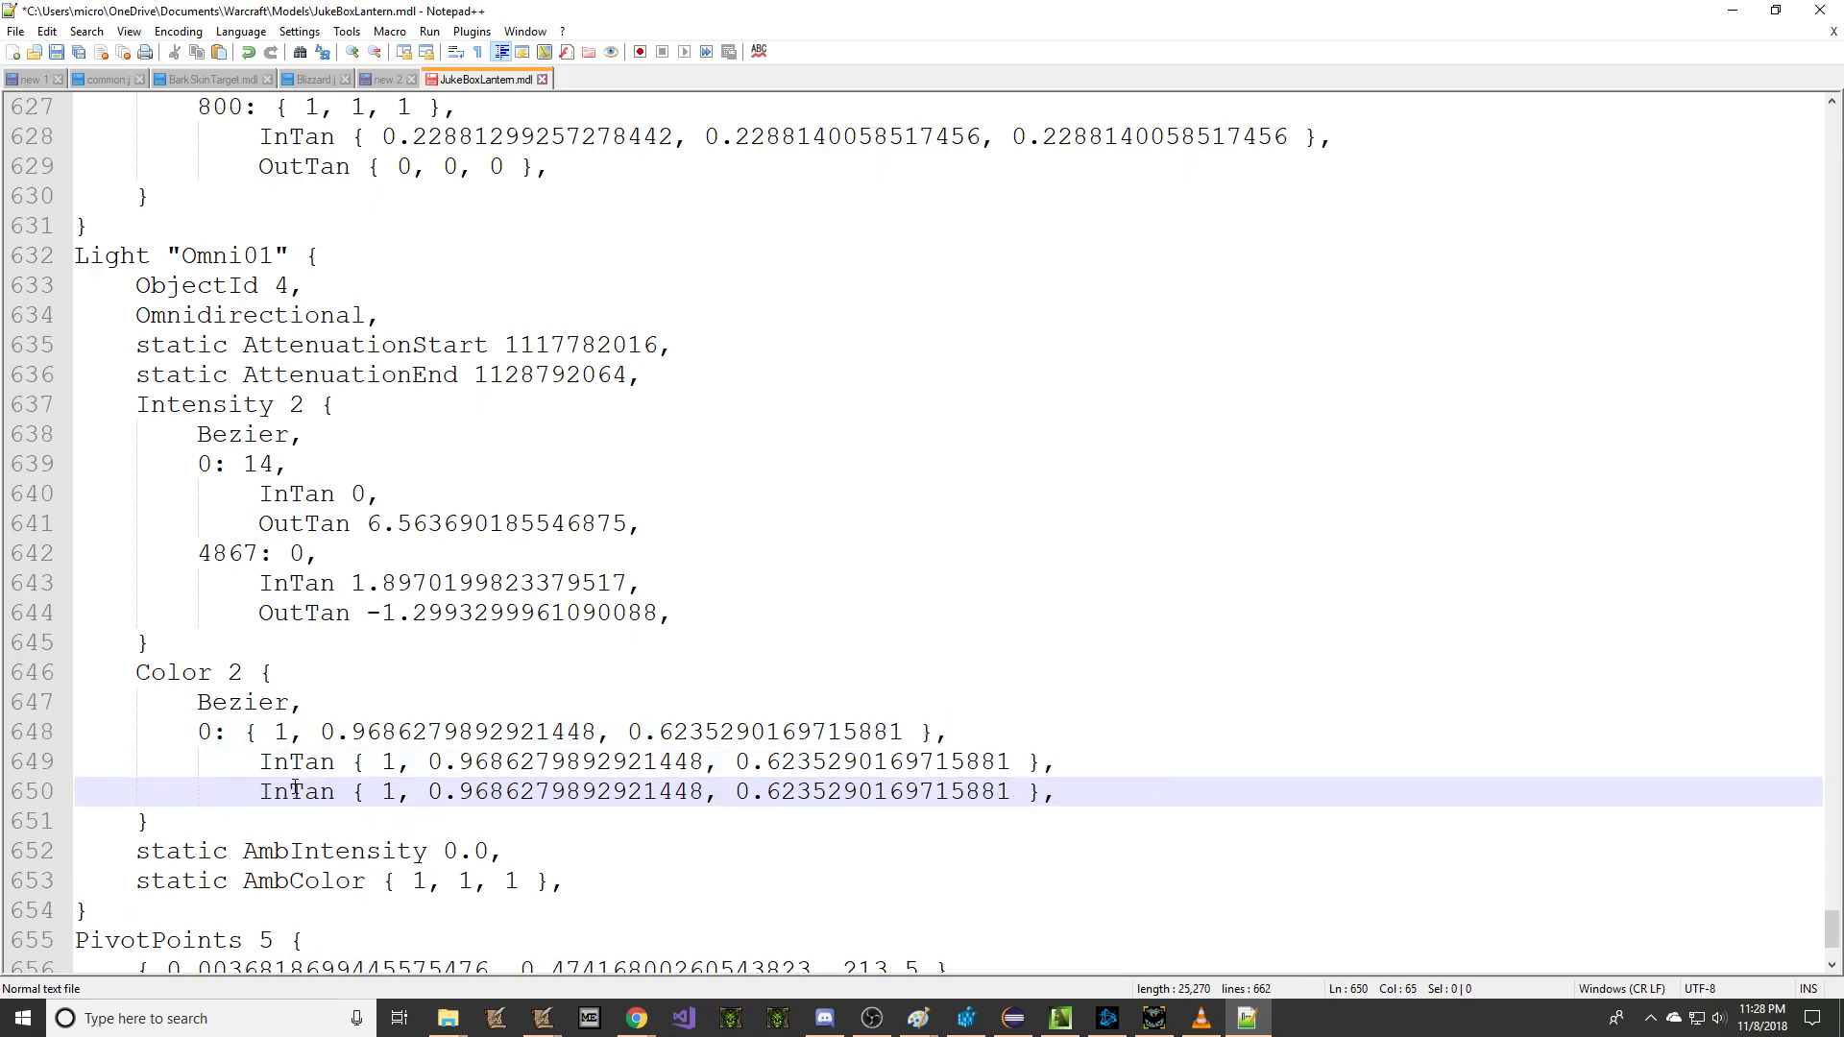
{"action": "key", "text": "BackSpace"}
{"action": "key", "text": "BackSpace"}
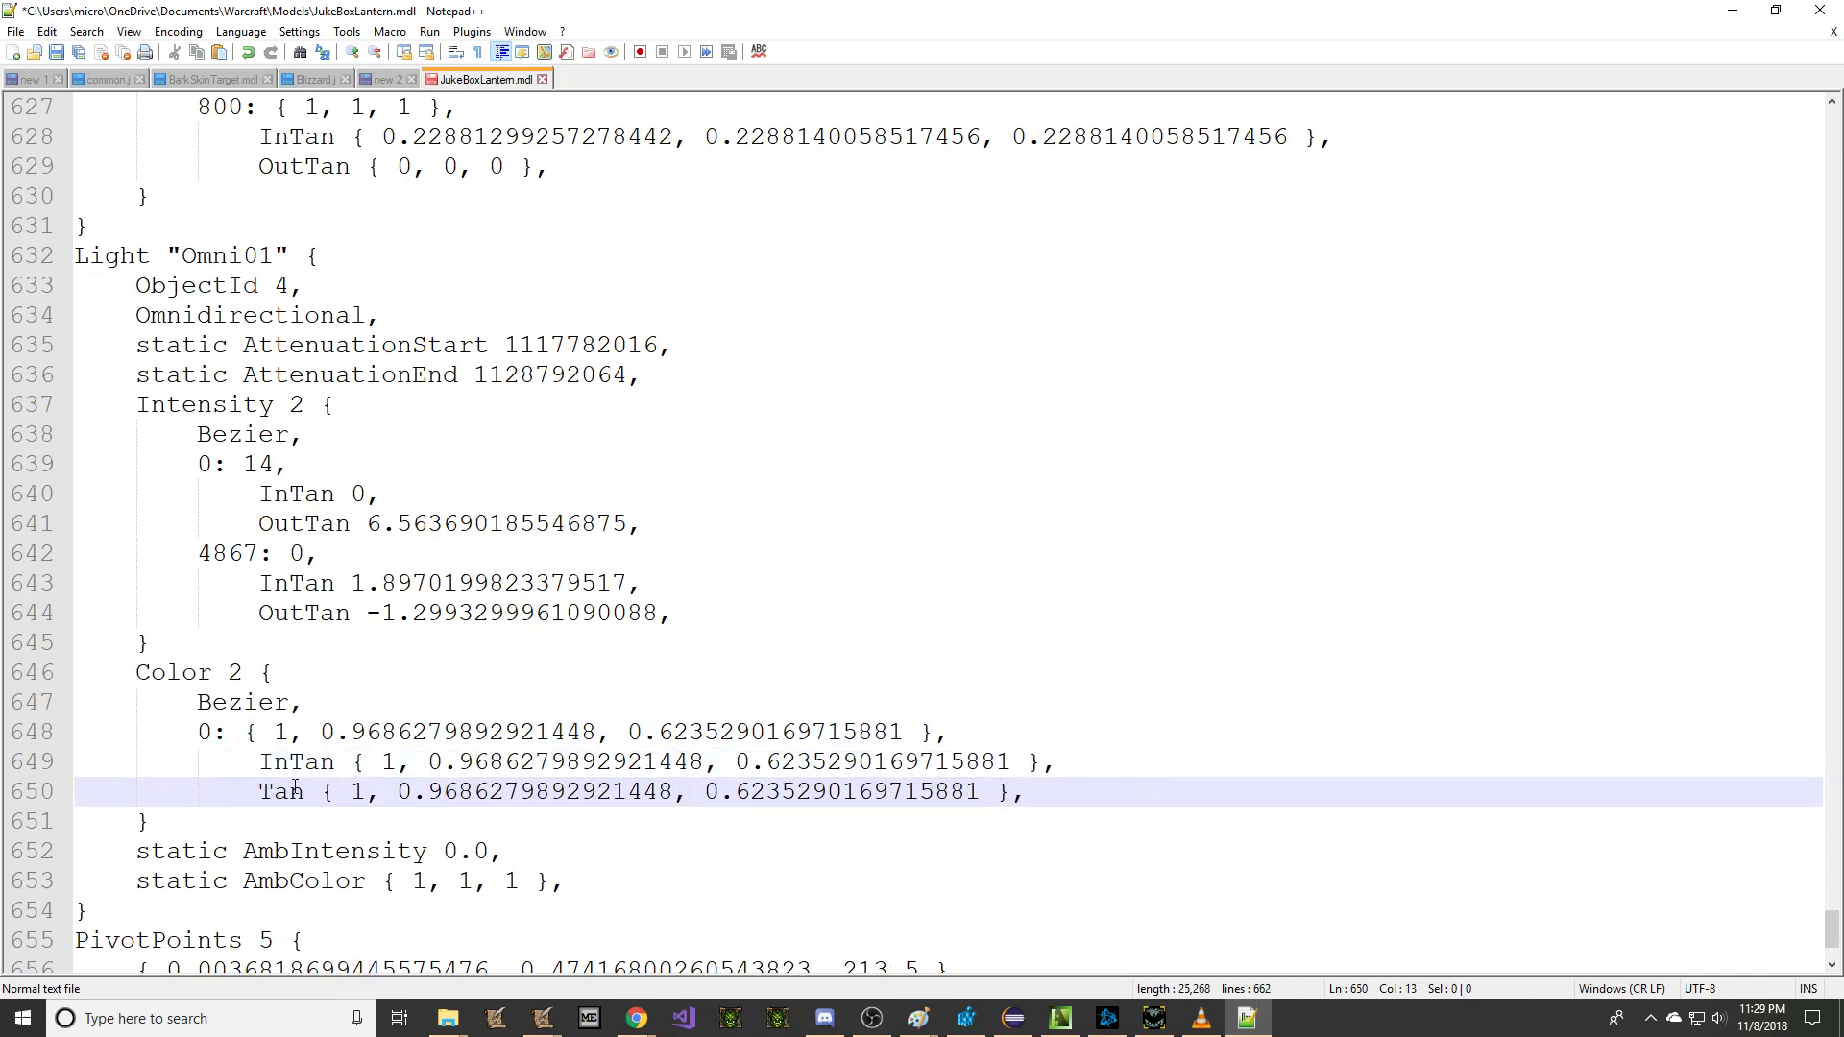
{"action": "type", "text": "Out"}
Step: Duplicate the complete frame 0 Color keyframe with its tangents and set the copy's time to 1111
{"action": "left_click", "coordinate": [383, 761]}
{"action": "left_click_drag", "start_coordinate": [1061, 783], "coordinate": [1059, 715]}
{"action": "key", "text": "ctrl+c"}
{"action": "key", "text": "ctrl+v"}
{"action": "key", "text": "ctrl+v"}
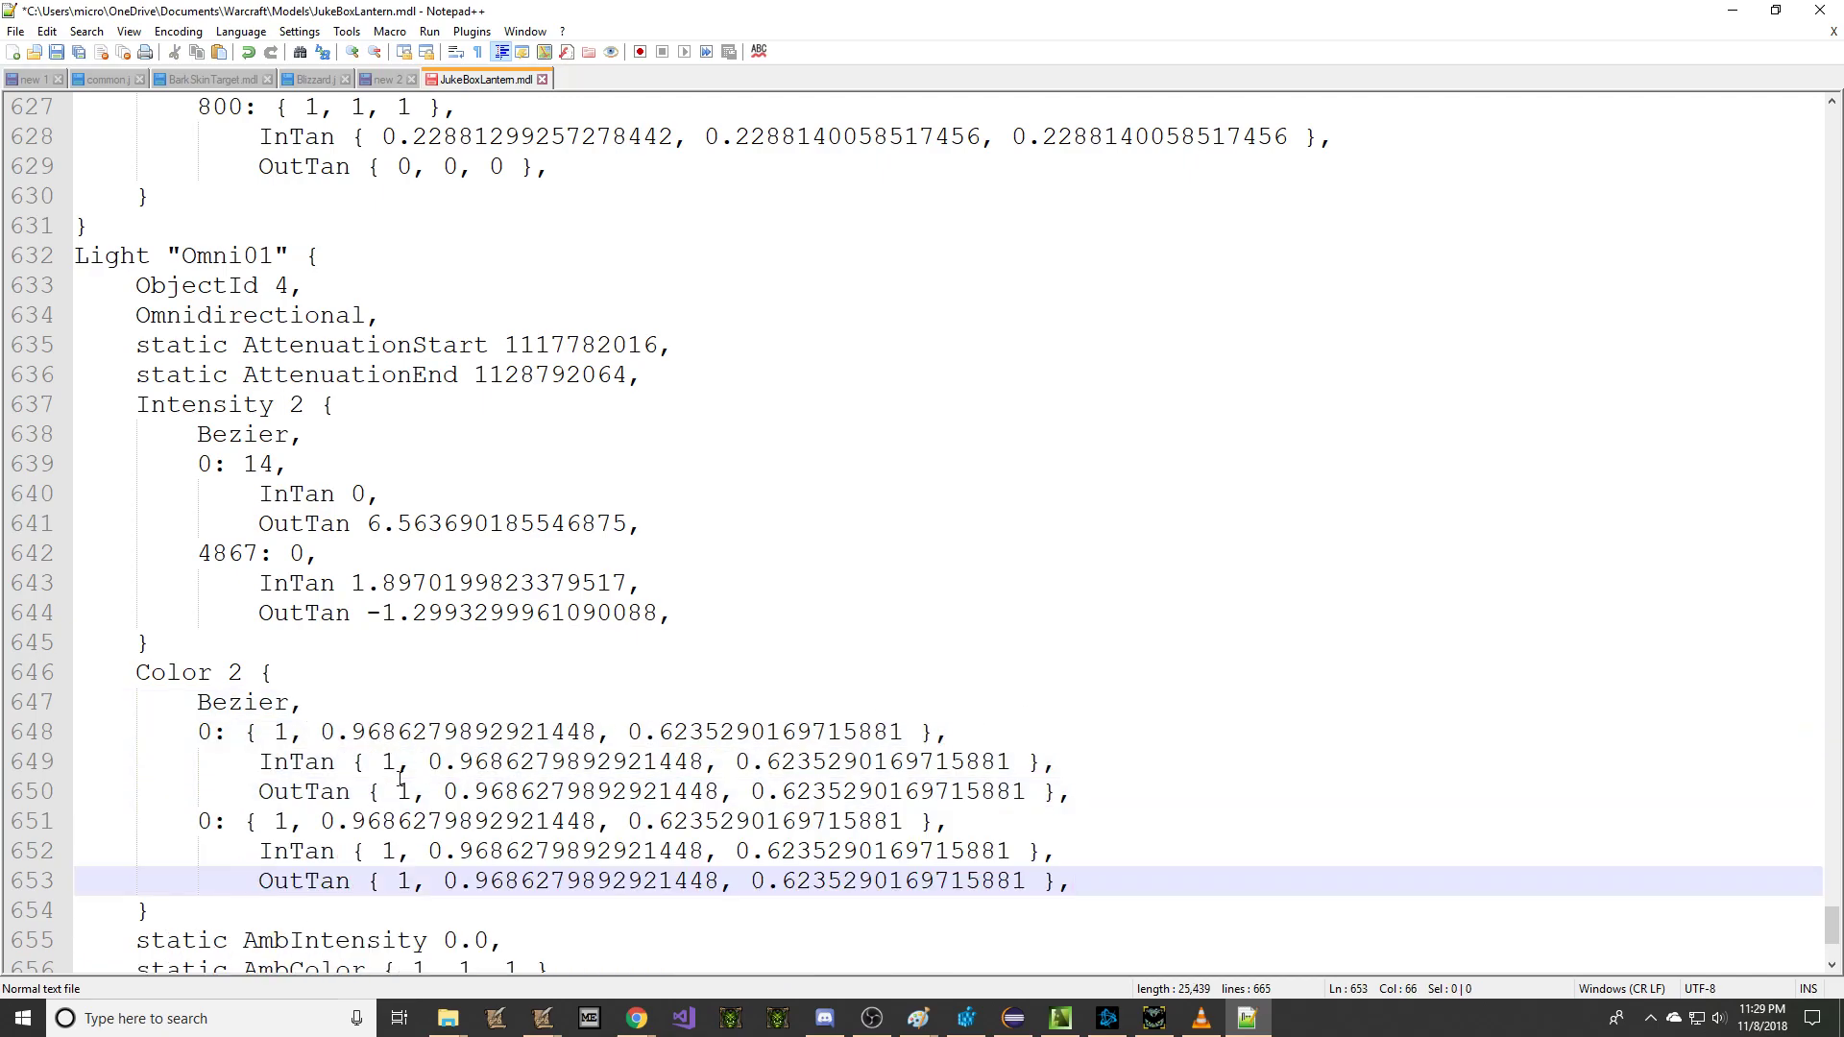
{"action": "double_click", "coordinate": [213, 828]}
{"action": "type", "text": "1111"}
{"action": "scroll", "coordinate": [712, 863], "scroll_direction": "down", "scroll_amount": 2}
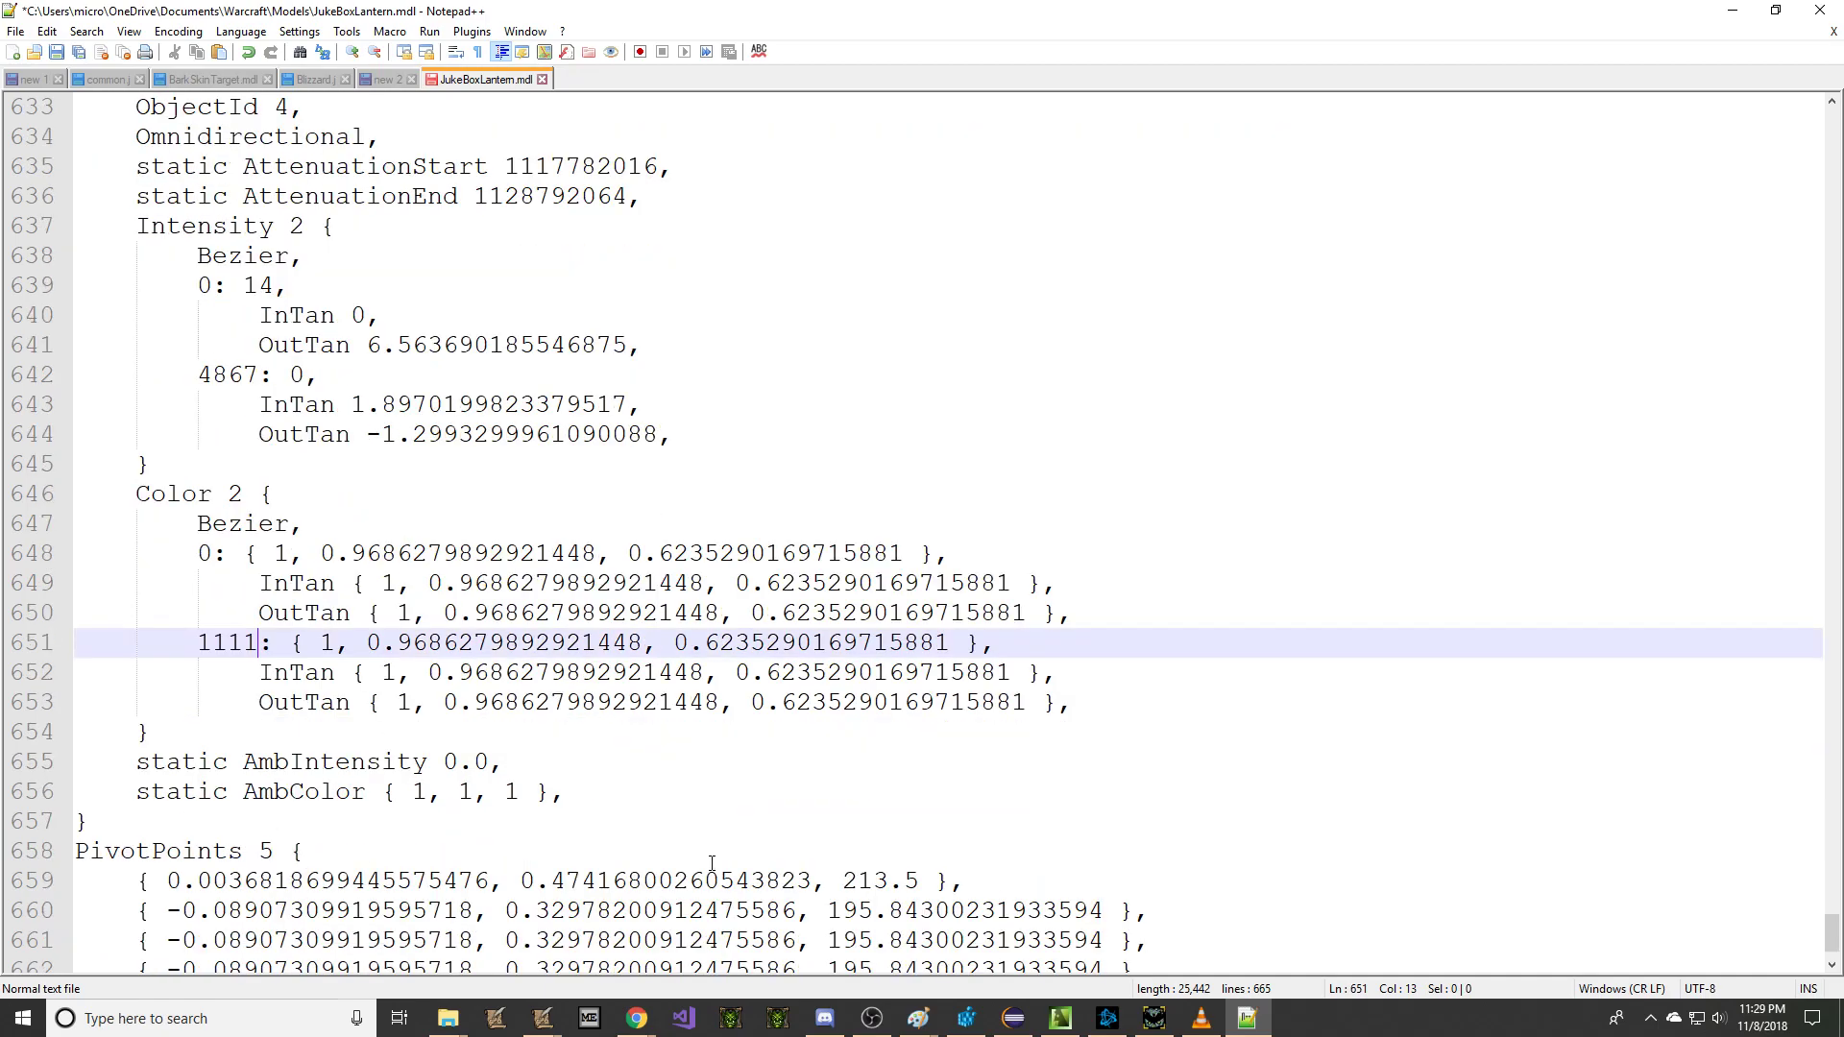
Step: Duplicate the 1111 Color keyframe with its tangents and set the copy's time to 2222
{"action": "left_click_drag", "start_coordinate": [1133, 690], "coordinate": [1153, 618]}
{"action": "key", "text": "ctrl+c"}
{"action": "key", "text": "ctrl+v"}
{"action": "key", "text": "ctrl+v"}
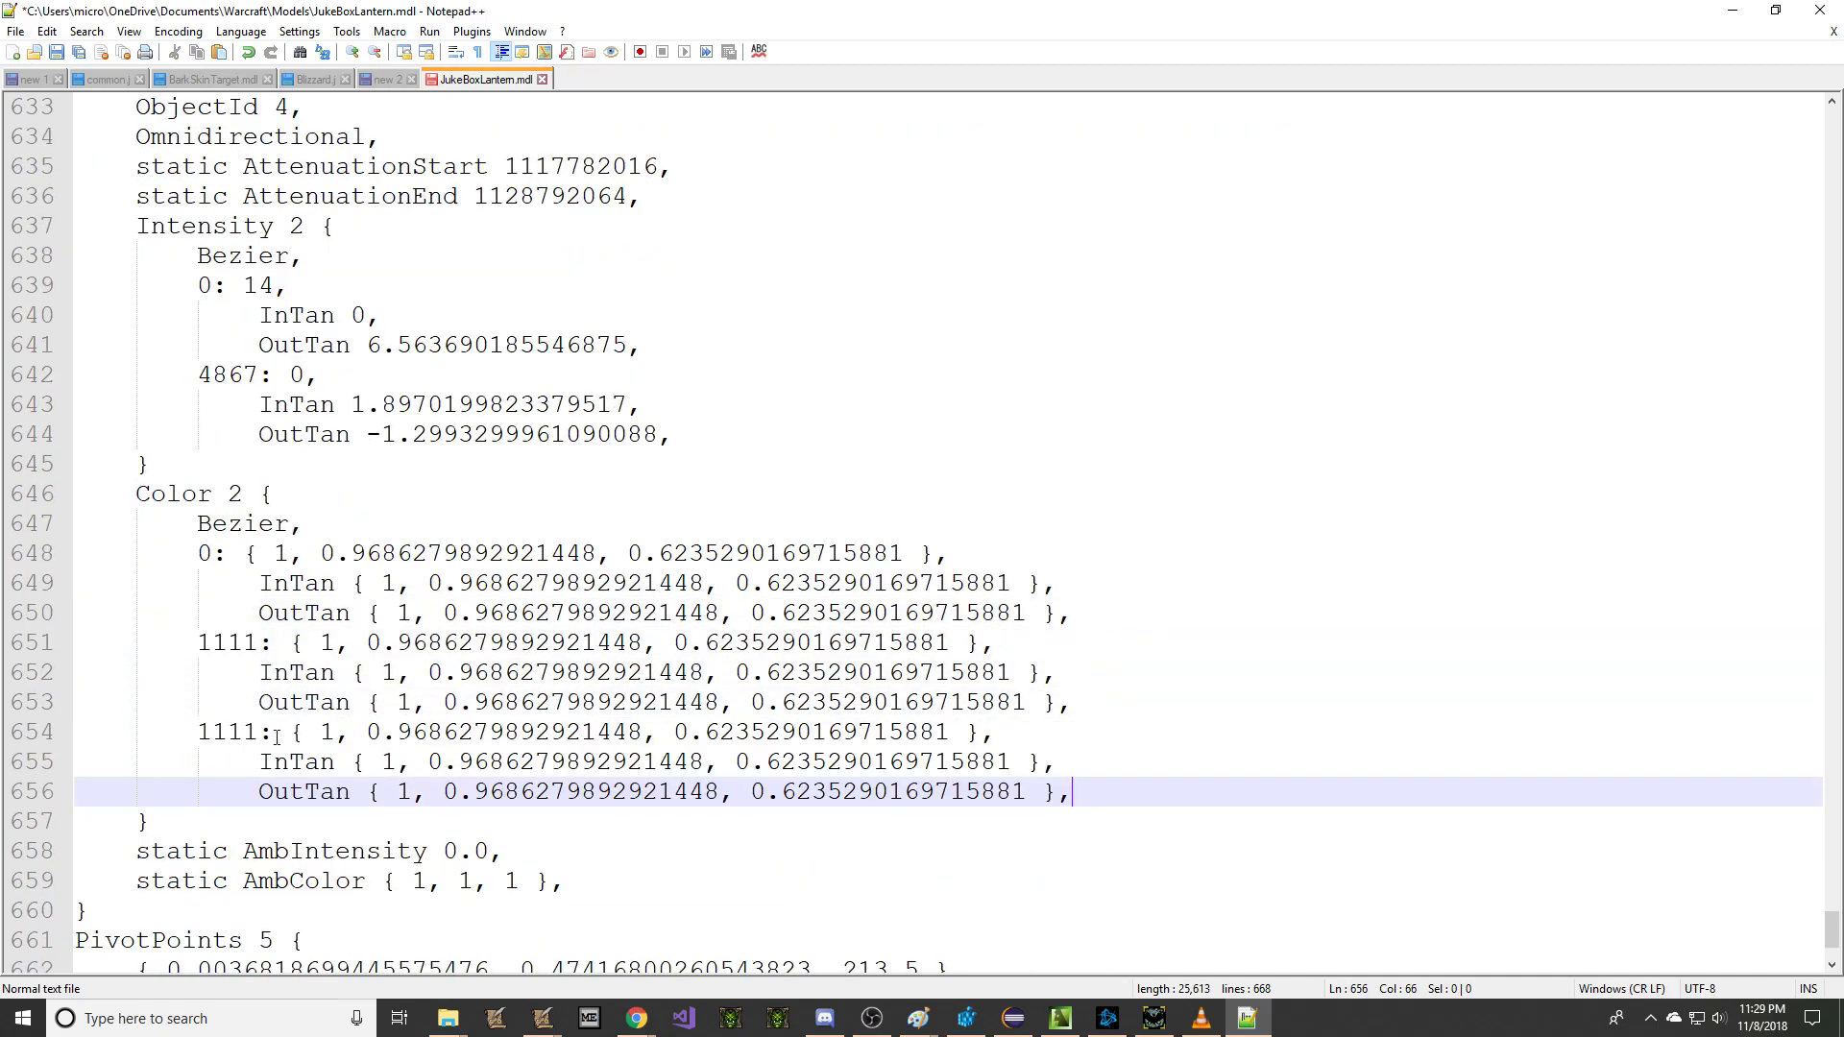
{"action": "left_click", "coordinate": [224, 736]}
{"action": "double_click", "coordinate": [224, 737]}
{"action": "type", "text": "2222"}
Step: Duplicate the 2222 Color keyframe with its tangents and set the copy's time to 3333
{"action": "left_click_drag", "start_coordinate": [1081, 793], "coordinate": [1115, 716]}
{"action": "key", "text": "ctrl+c"}
{"action": "key", "text": "ctrl+v"}
{"action": "key", "text": "ctrl+v"}
{"action": "double_click", "coordinate": [223, 822]}
{"action": "type", "text": "3333"}
{"action": "left_click", "coordinate": [261, 534]}
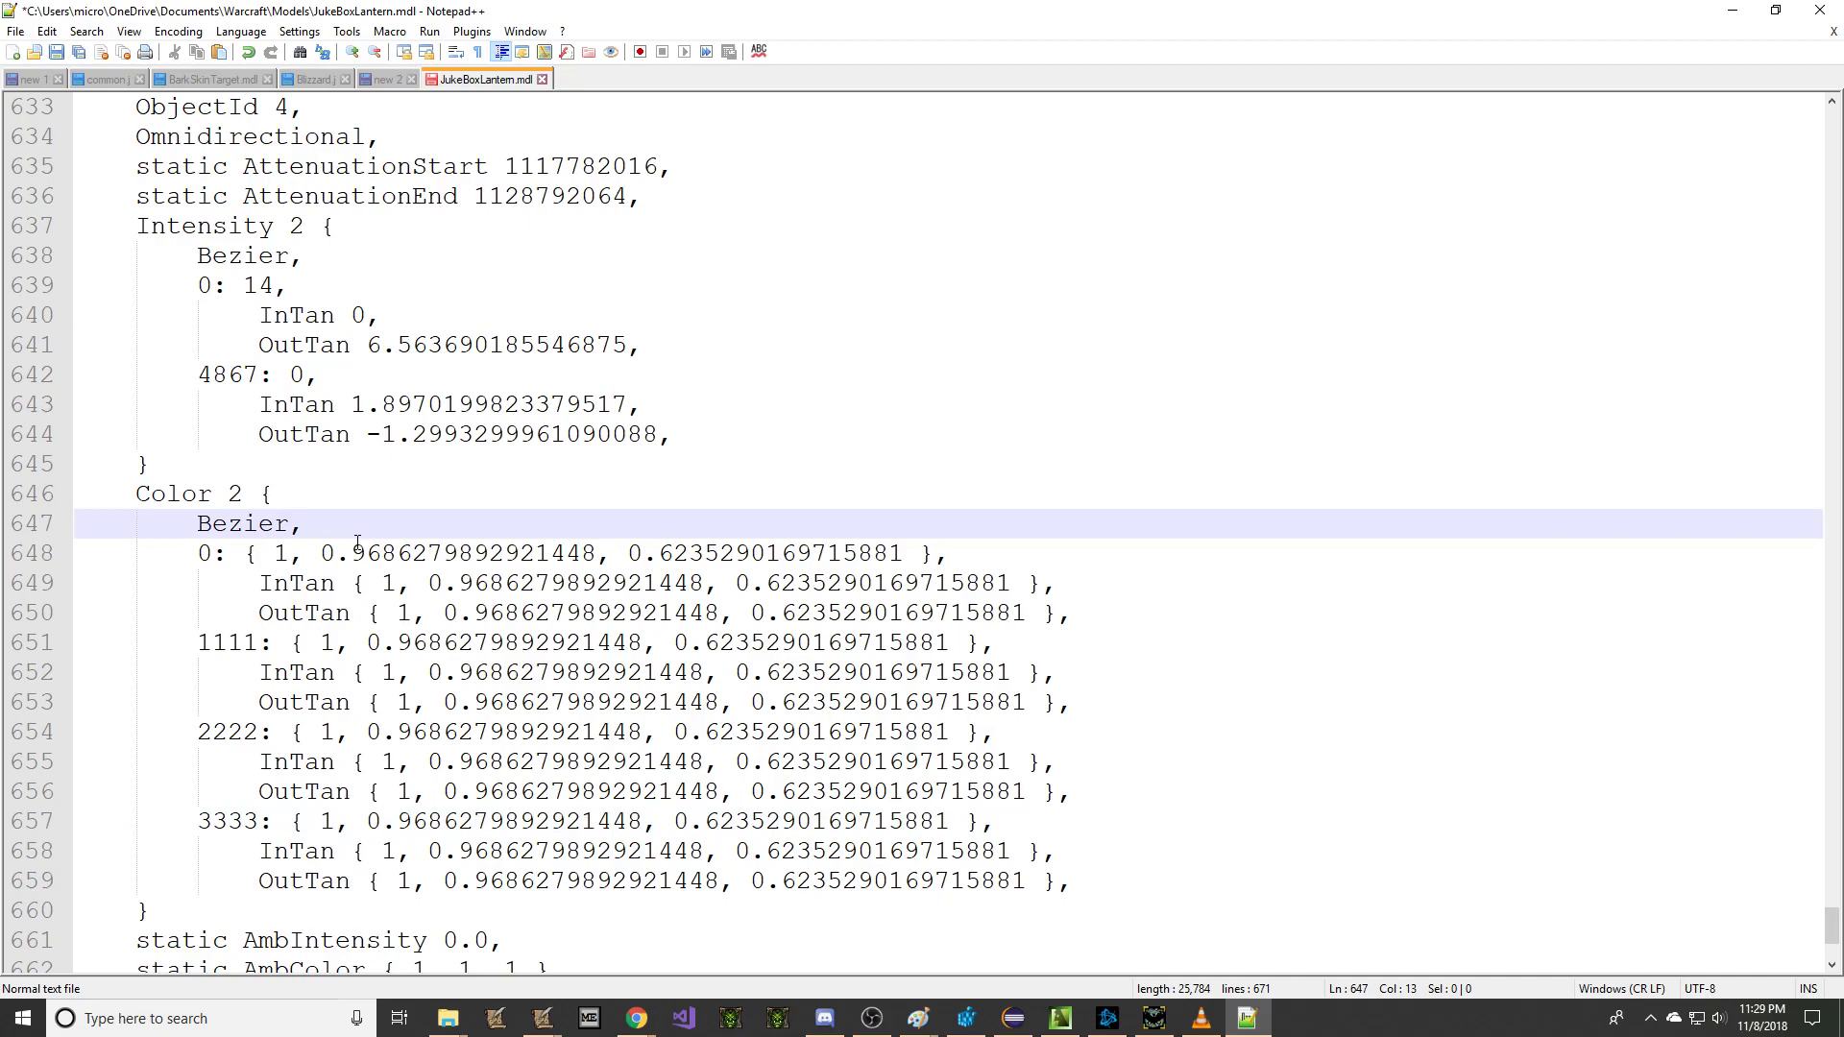
Step: Set the frame 0 keyframe's color, InTan and OutTan to blue, { 0, 0, 1 }
{"action": "left_click_drag", "start_coordinate": [321, 553], "coordinate": [595, 557]}
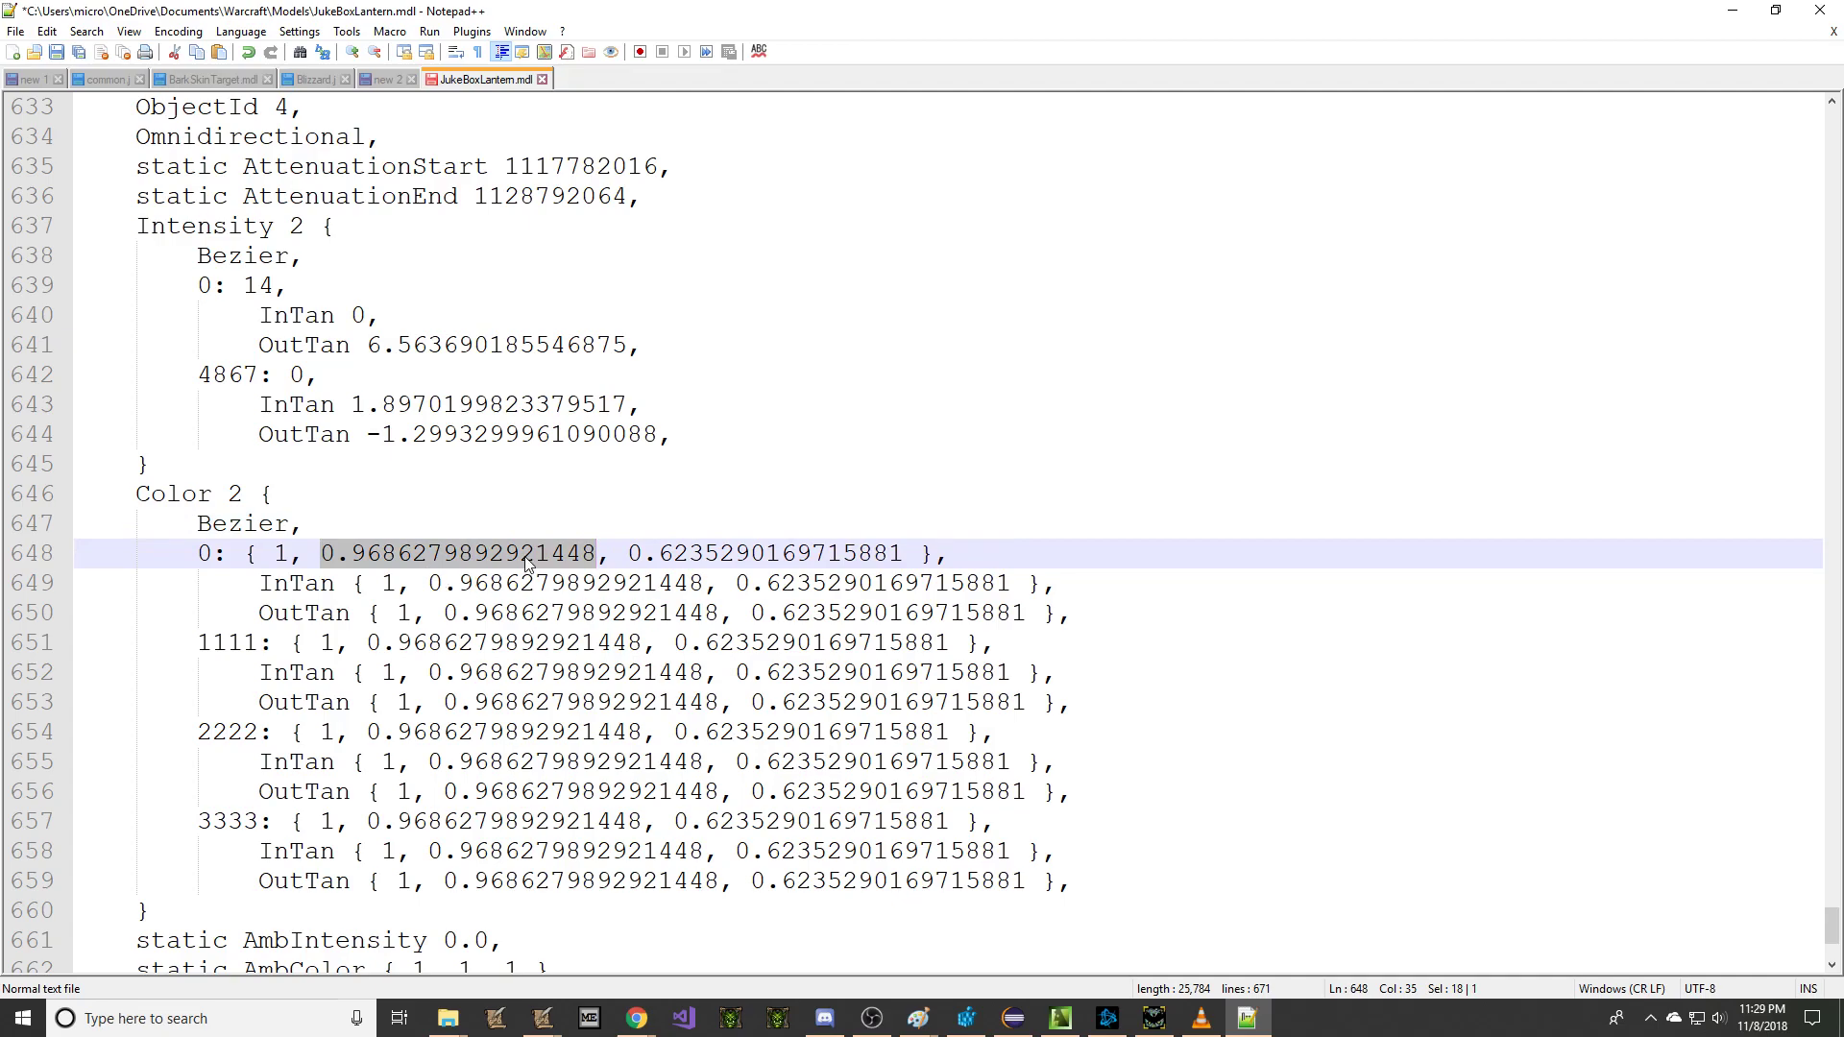
{"action": "type", "text": "0"}
{"action": "key", "text": "Delete"}
{"action": "type", "text": "0"}
{"action": "left_click_drag", "start_coordinate": [366, 553], "coordinate": [642, 554]}
{"action": "type", "text": "1"}
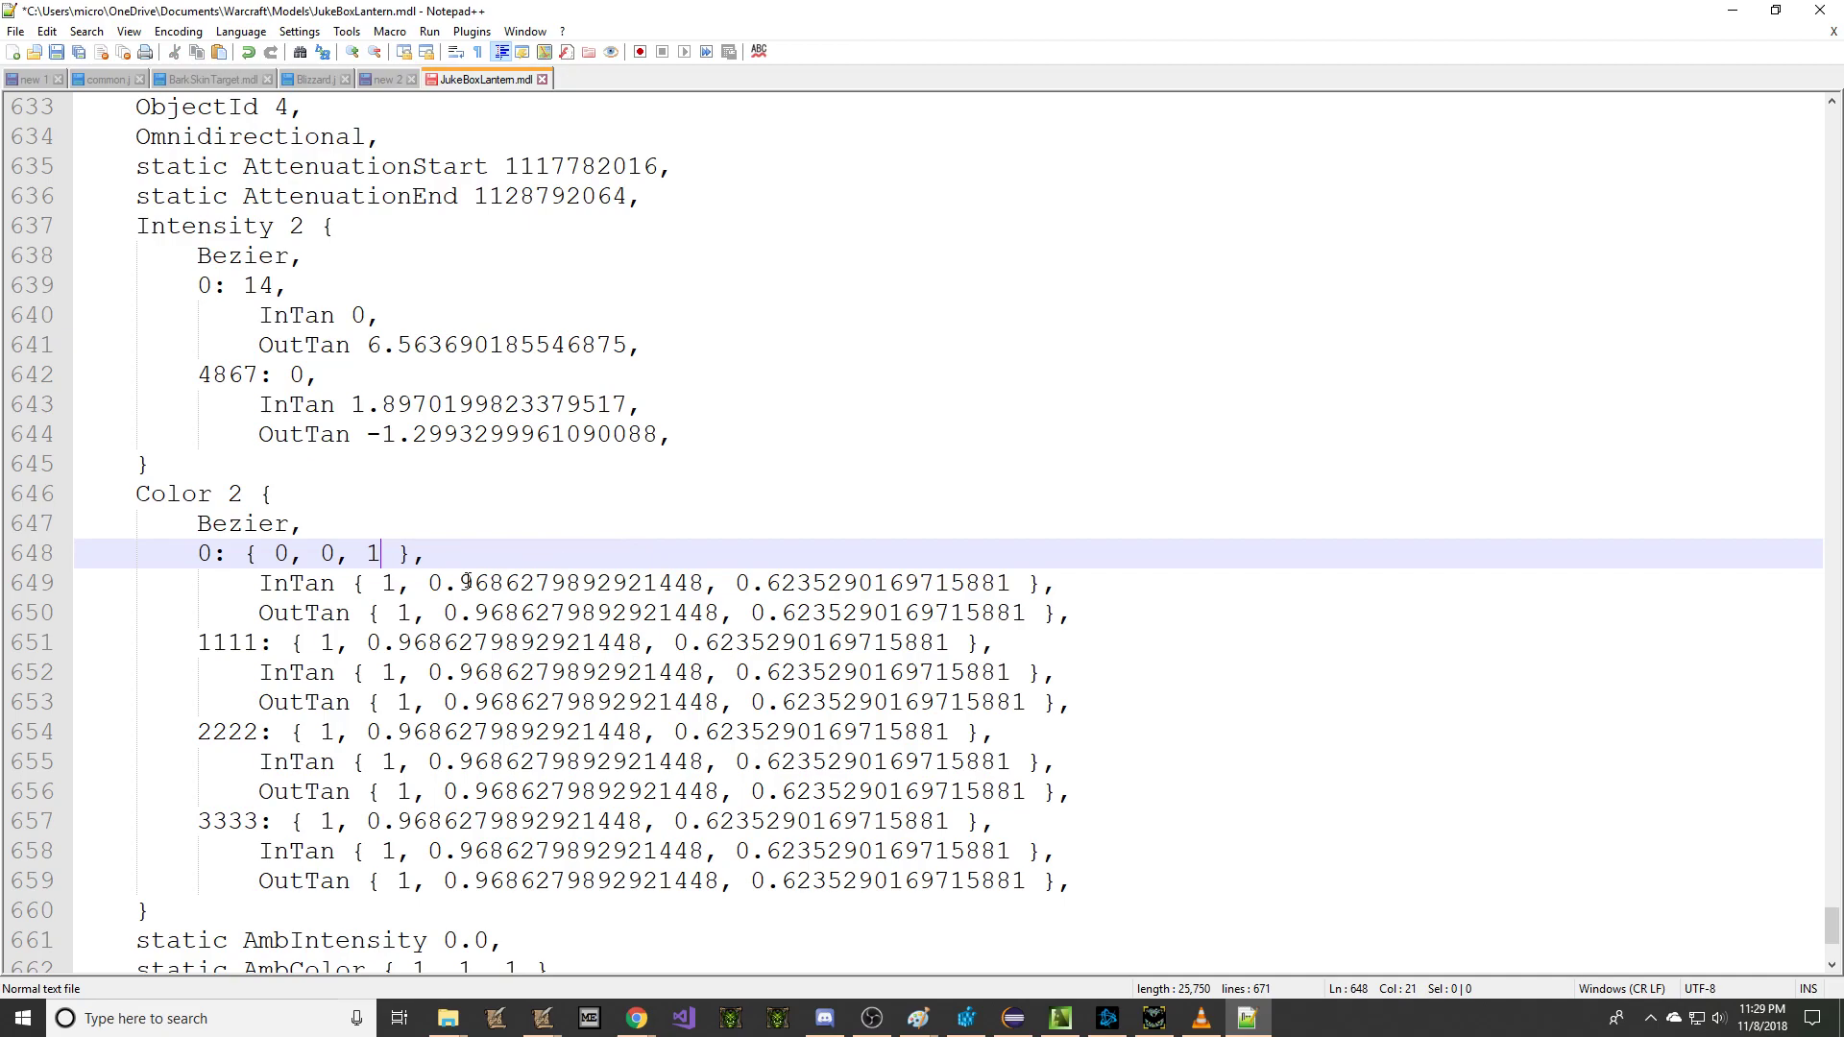
{"action": "left_click_drag", "start_coordinate": [382, 583], "coordinate": [947, 643]}
{"action": "key", "text": "ctrl+v"}
{"action": "key", "text": "ctrl+v"}
Step: Set the 1111 keyframe's color, InTan and OutTan to green, { 0, 1, 0 }
{"action": "type", "text": "0, 1, 0"}
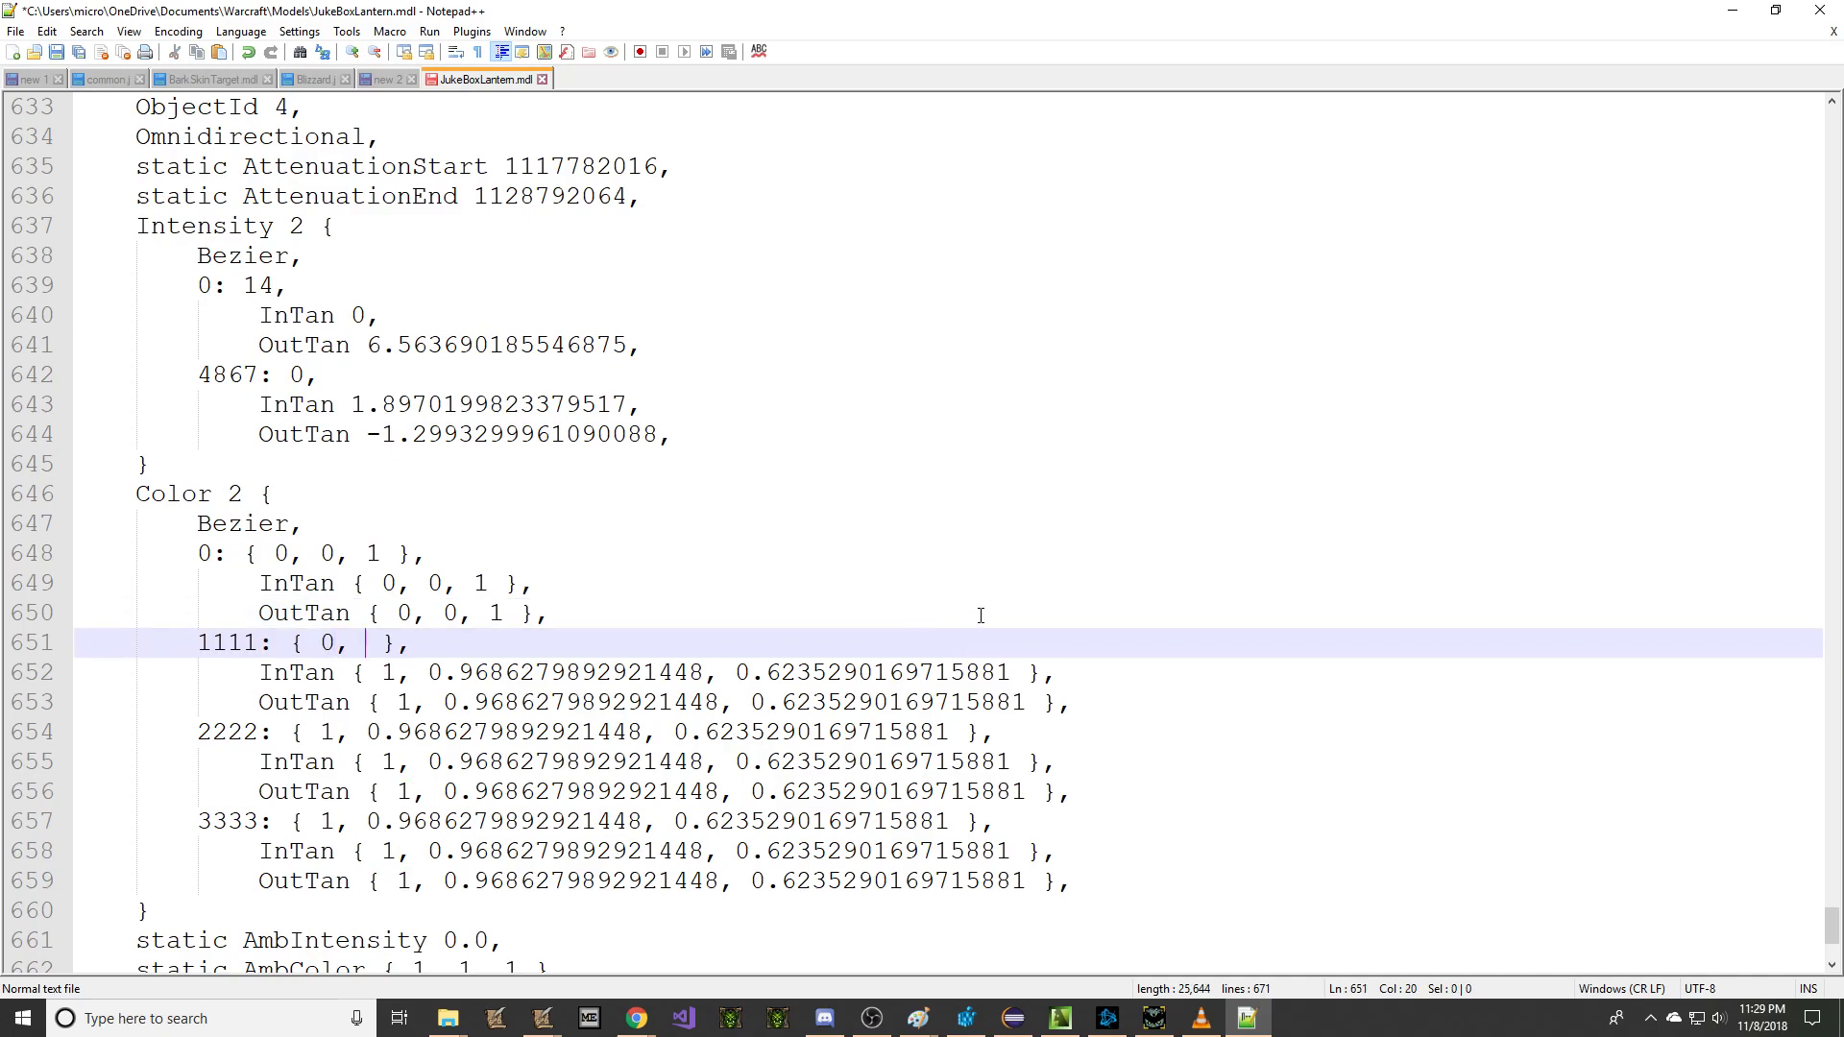
{"action": "left_click_drag", "start_coordinate": [323, 642], "coordinate": [959, 730]}
{"action": "key", "text": "ctrl+v"}
{"action": "key", "text": "ctrl+v"}
Step: Set the 2222 keyframe's color, InTan and OutTan to red, { 1, 0, 0 }
{"action": "type", "text": "0, 0"}
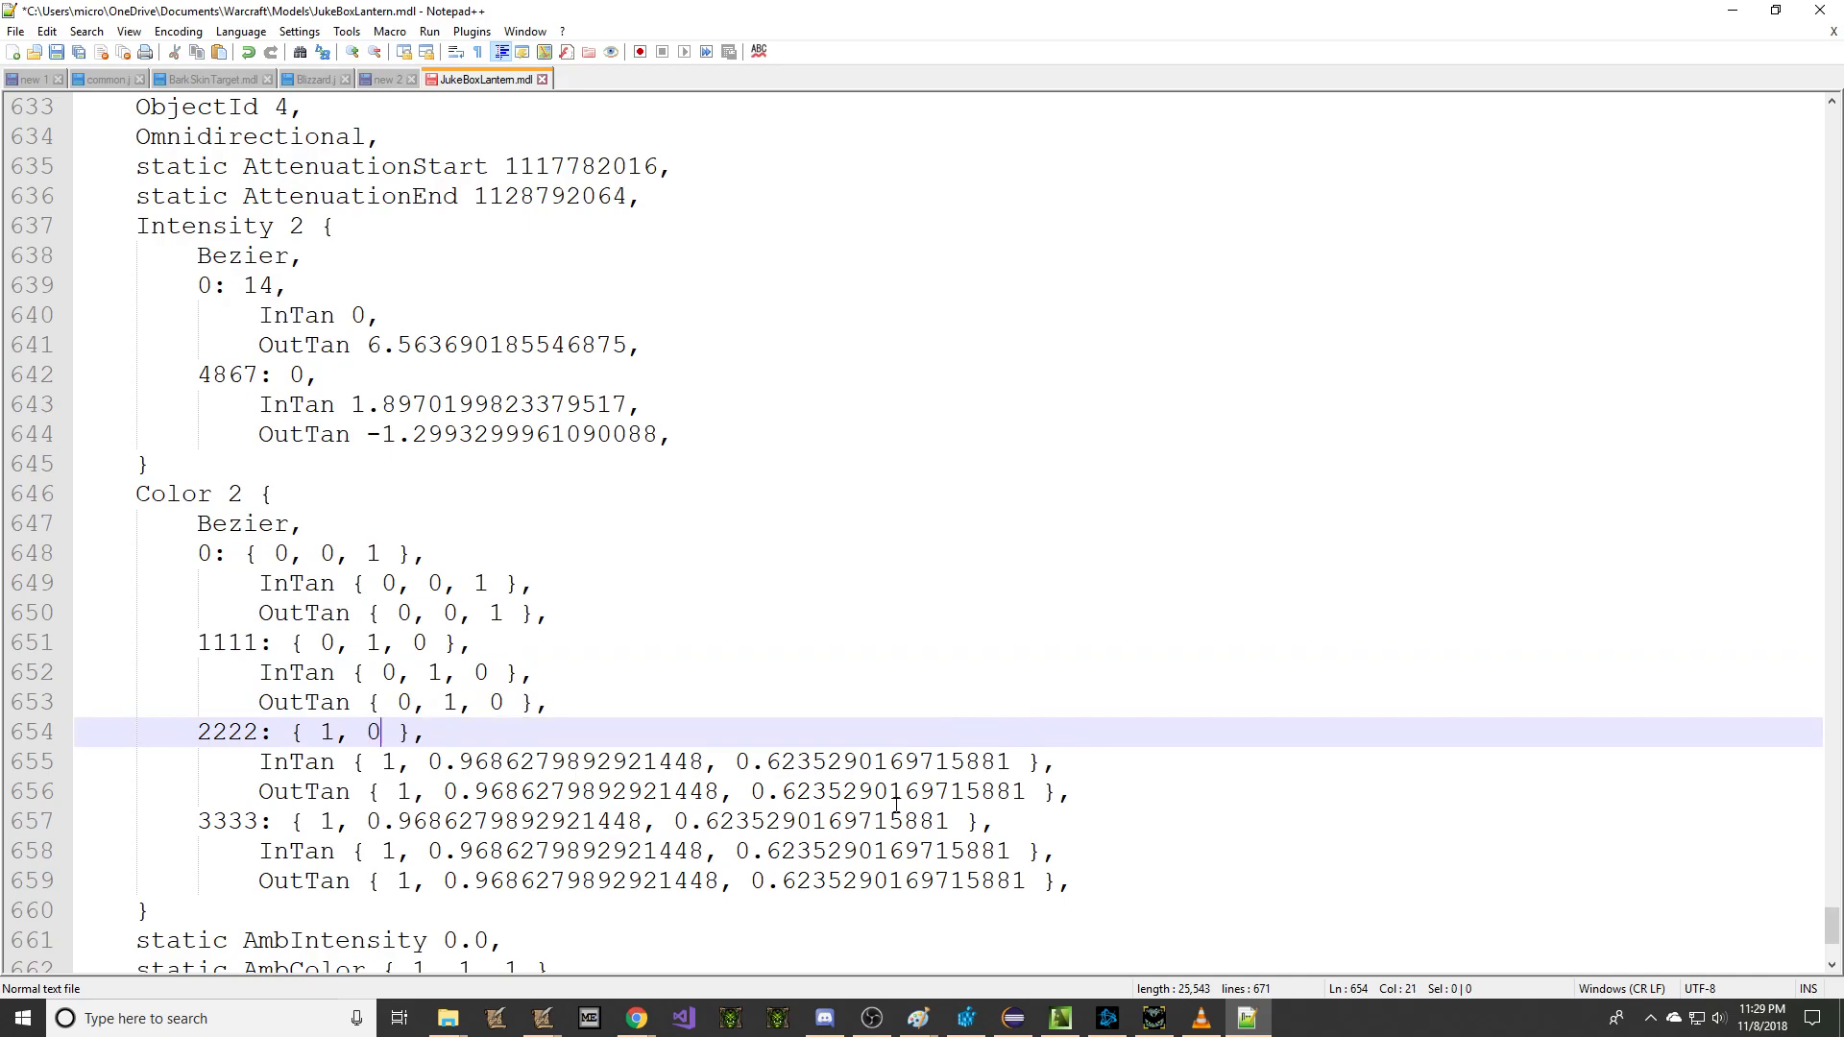
{"action": "key", "text": "shift+Left"}
{"action": "key", "text": "shift+Left"}
{"action": "key", "text": "shift+Left"}
{"action": "key", "text": "shift+Left"}
{"action": "key", "text": "shift+Left"}
{"action": "key", "text": "shift+Left"}
{"action": "key", "text": "shift+Left"}
{"action": "left_click_drag", "start_coordinate": [382, 762], "coordinate": [948, 821]}
{"action": "key", "text": "ctrl+v"}
{"action": "key", "text": "ctrl+v"}
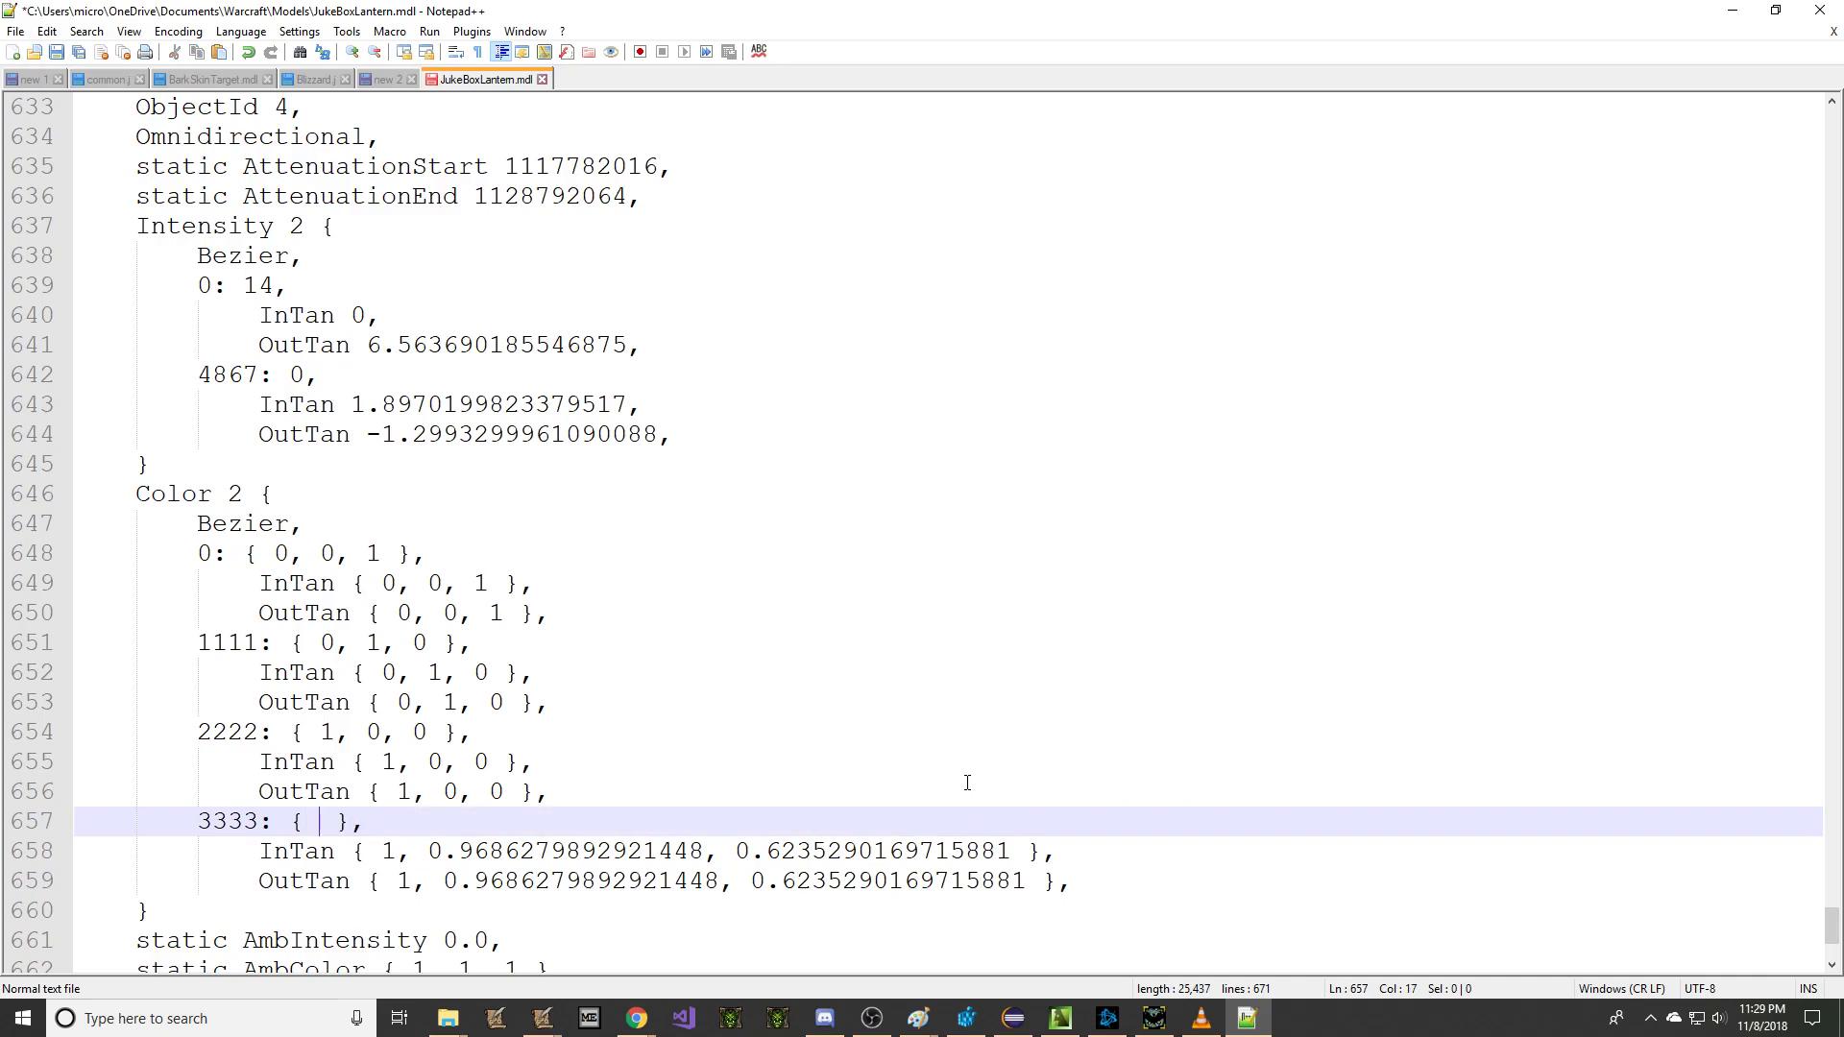
Step: Set the 3333 keyframe's color, InTan and OutTan to { 0, 0, 1 }, and save the file
{"action": "type", "text": "0, 0, 1"}
{"action": "left_click_drag", "start_coordinate": [427, 821], "coordinate": [392, 881]}
{"action": "key", "text": "ctrl+v"}
{"action": "left_click", "coordinate": [1026, 879]}
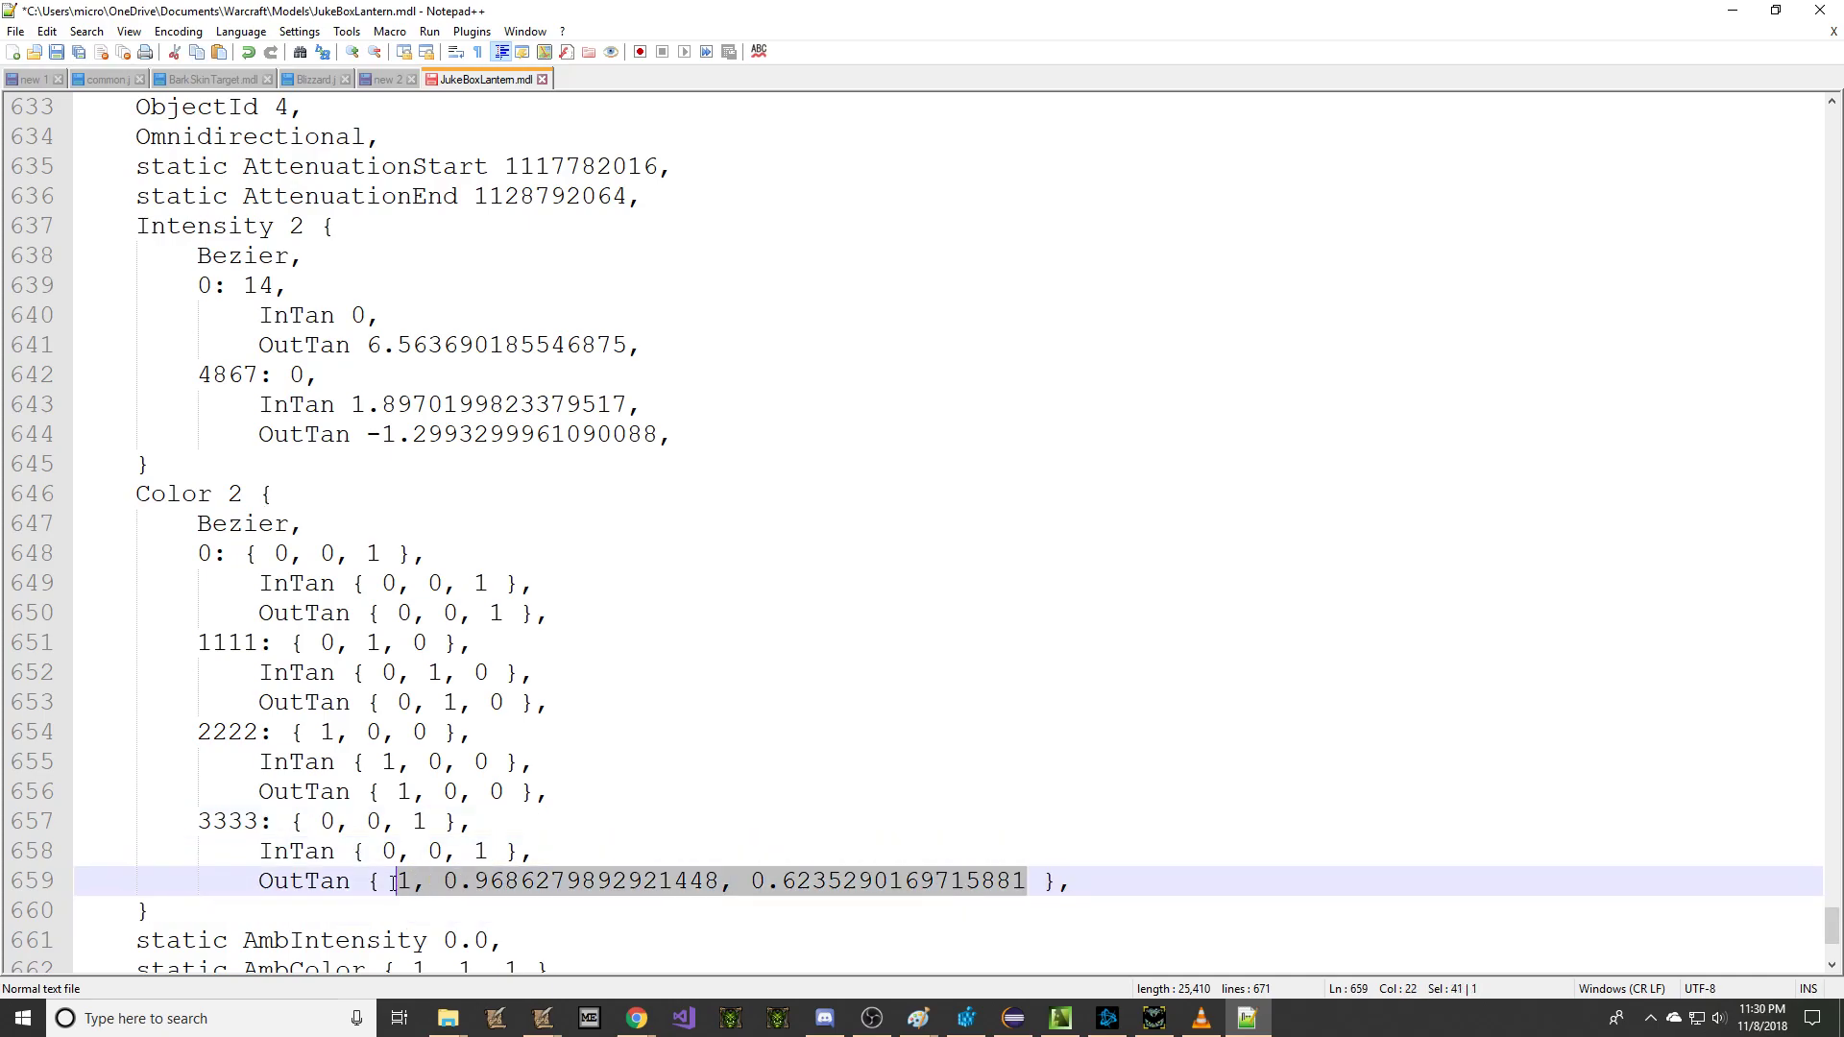
{"action": "key", "text": "ctrl+v"}
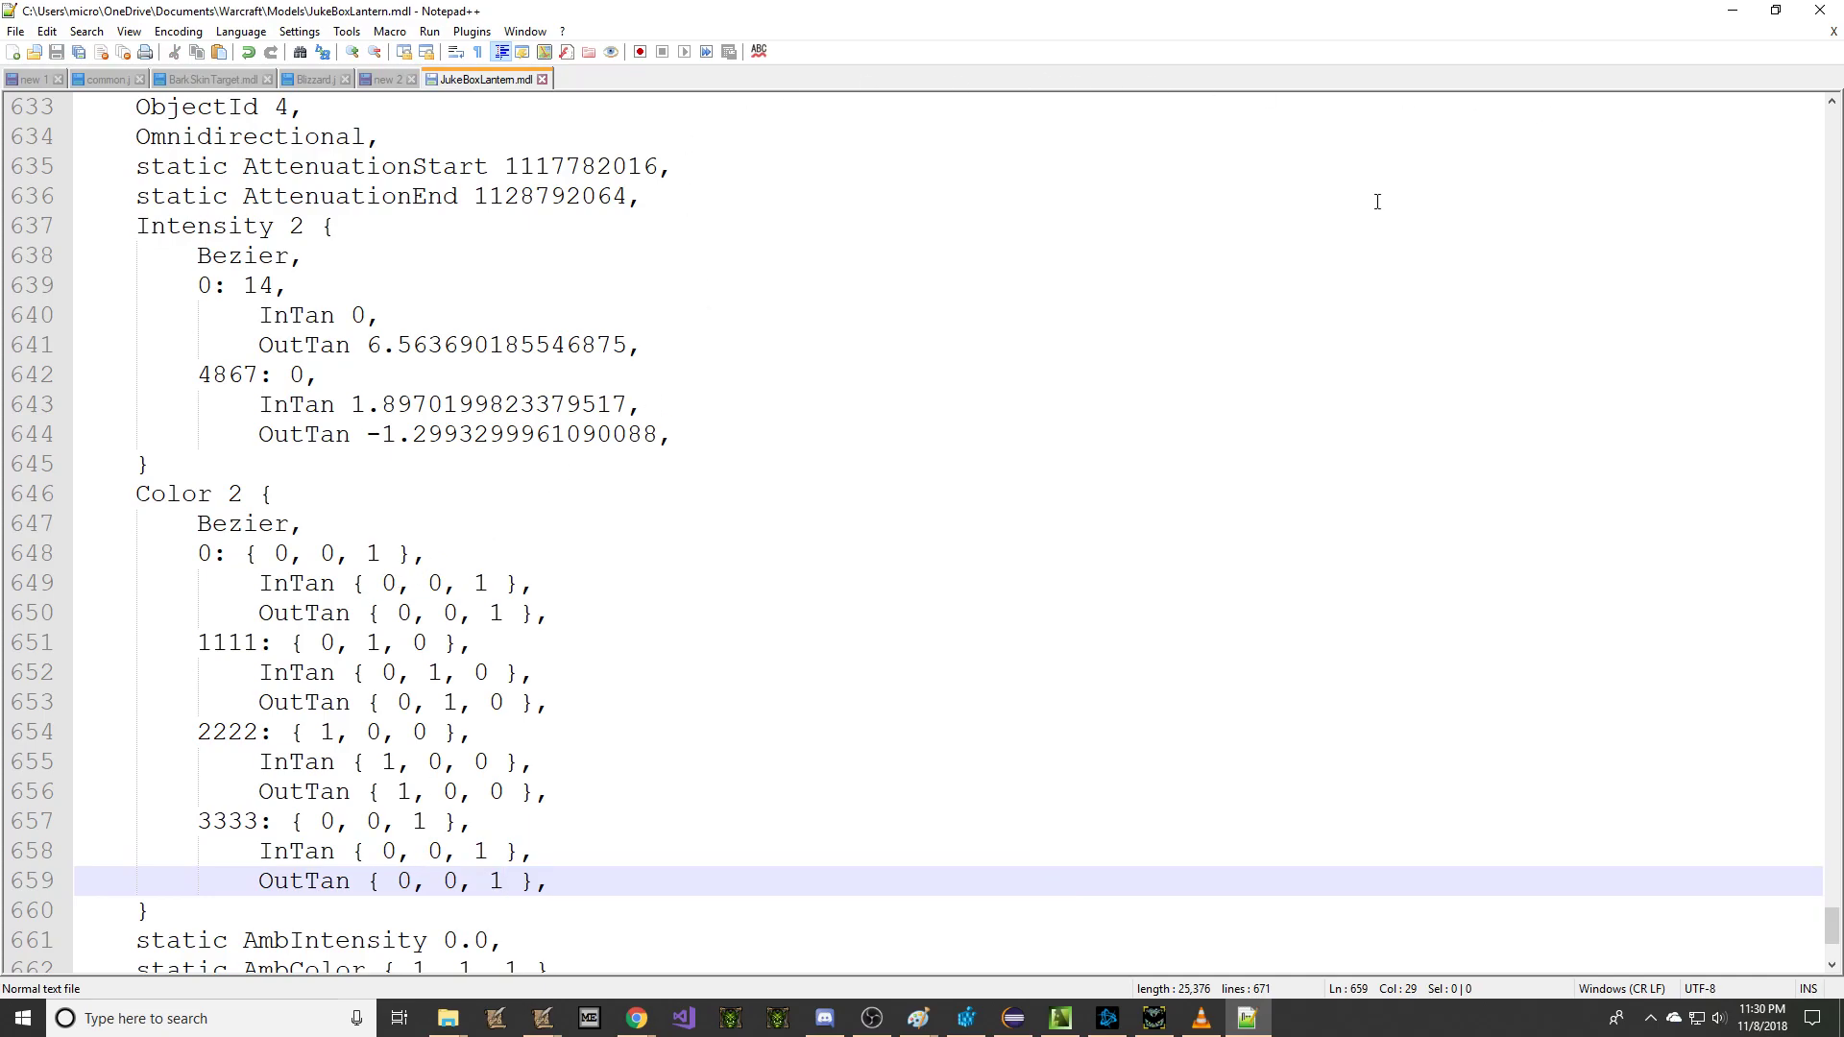
Step: Minimize the text editor and launch the MdlxConv_1.04 converter from its folder in Downloads
{"action": "left_click", "coordinate": [1733, 11]}
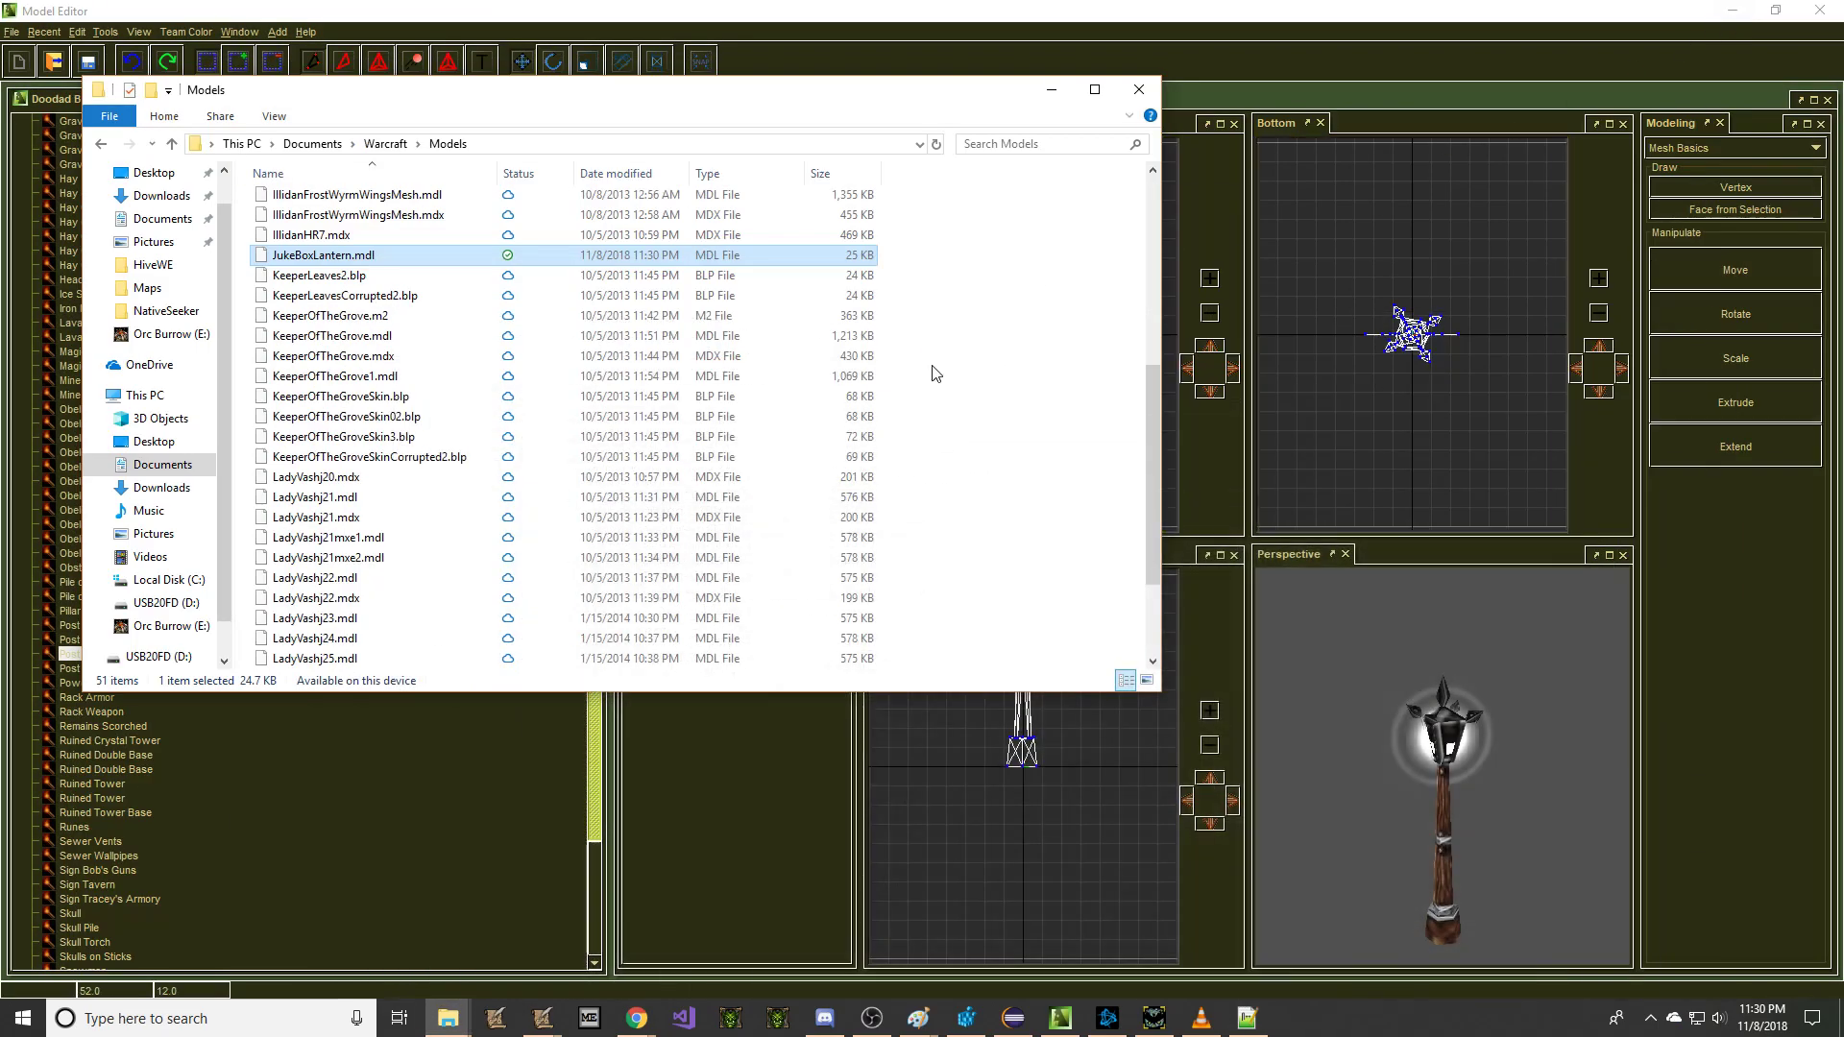
{"action": "left_click", "coordinate": [163, 197]}
{"action": "left_click", "coordinate": [317, 264]}
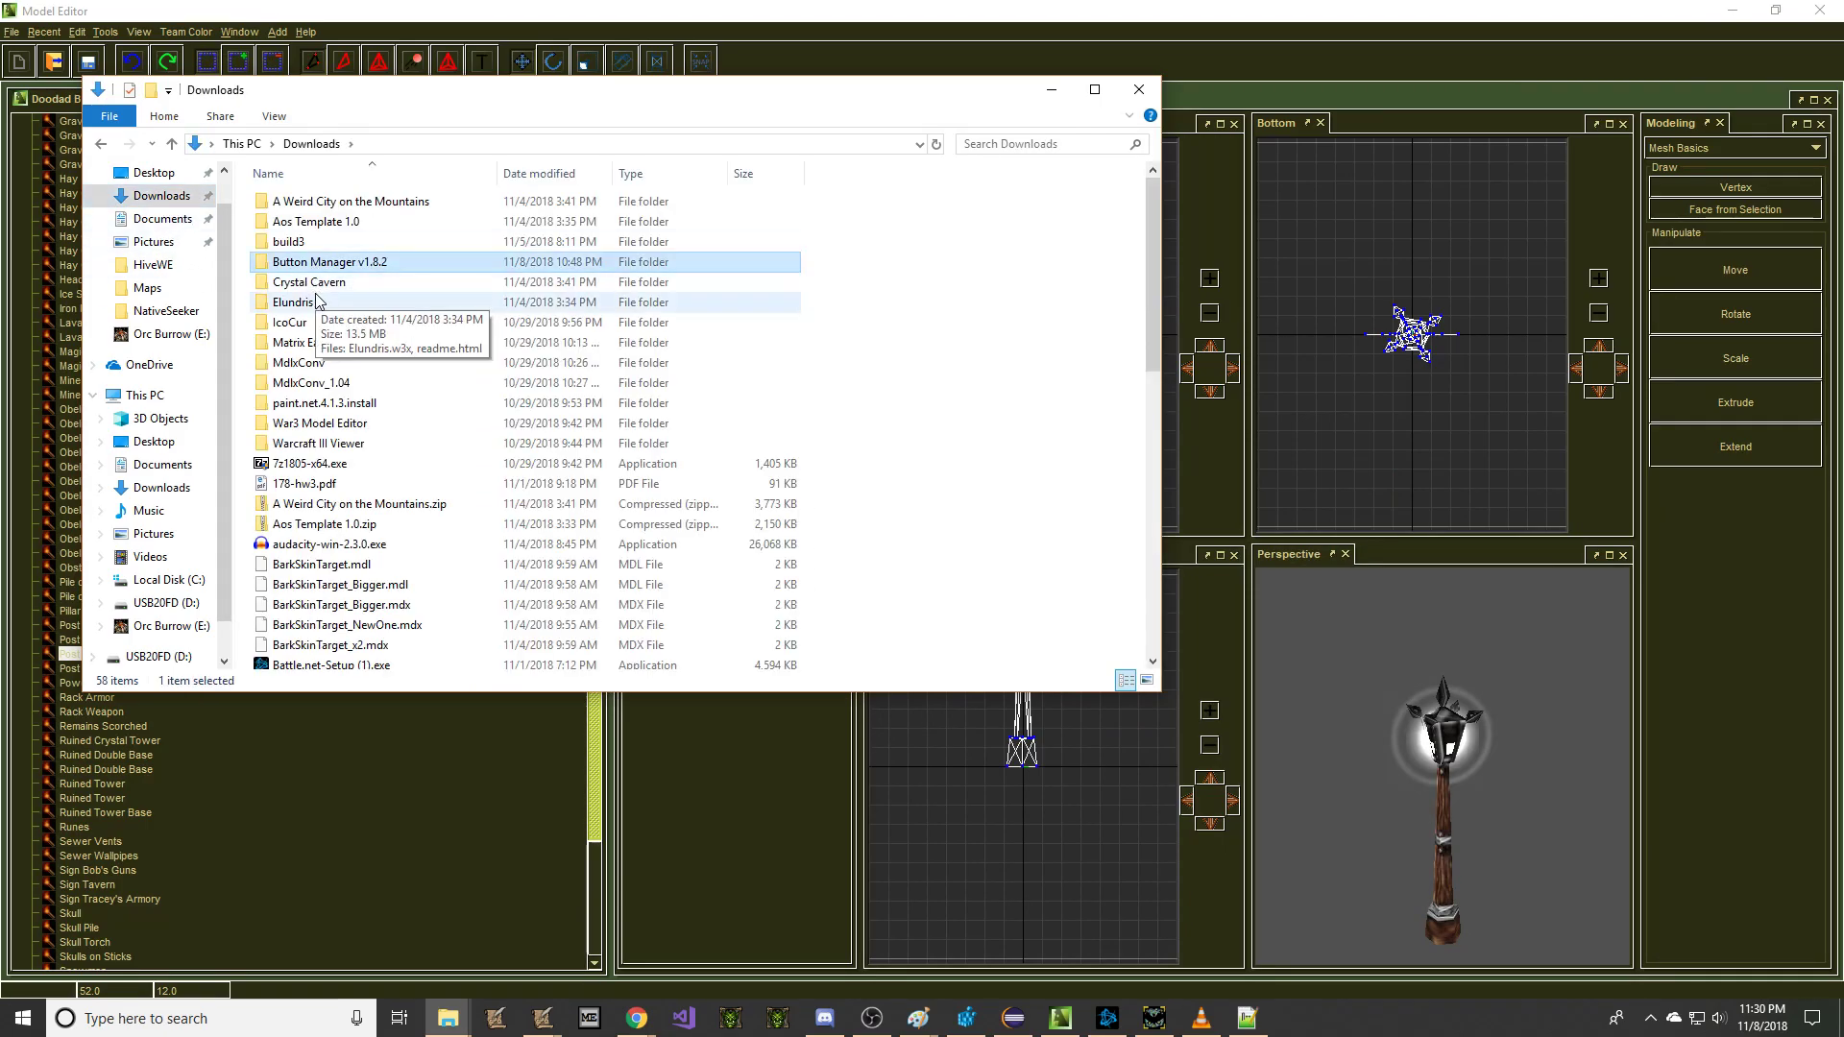
{"action": "double_click", "coordinate": [320, 384]}
{"action": "double_click", "coordinate": [321, 200]}
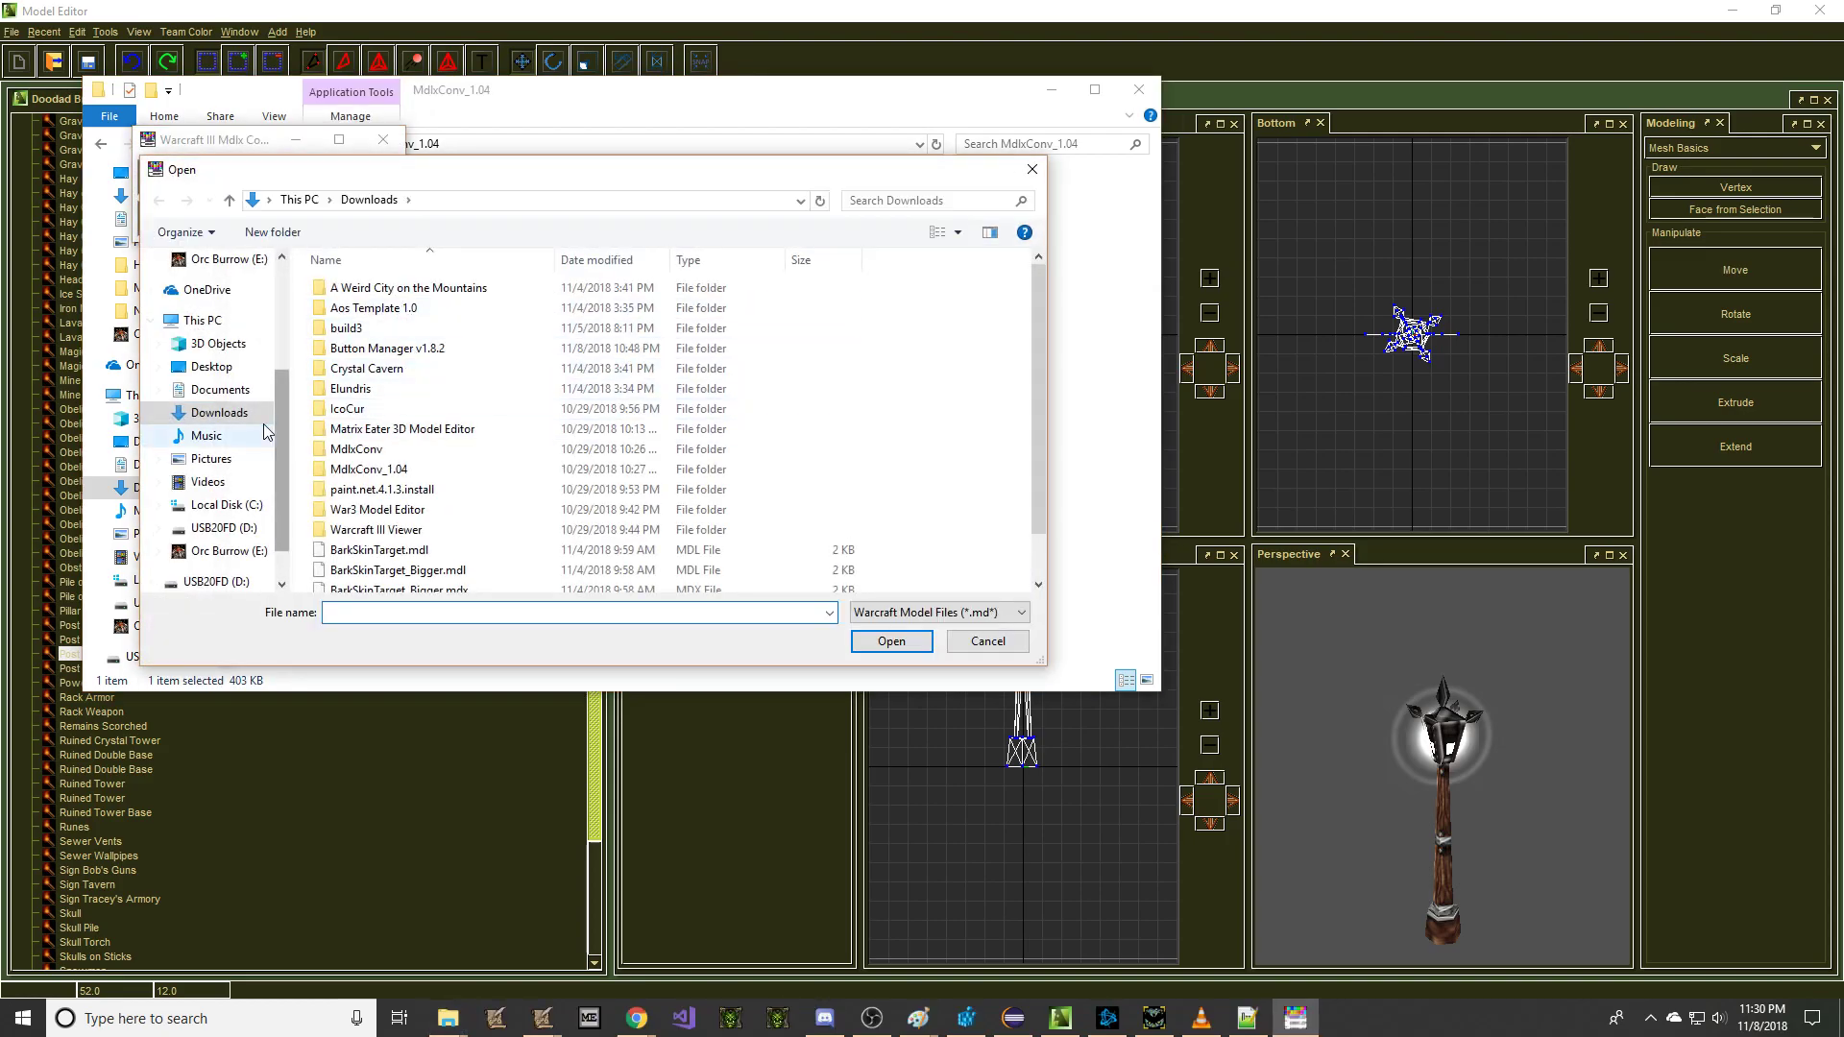
Step: Convert JukeBoxLantern.mdl from Documents\Warcraft\Models to MDX, and switch to the Warcraft III World Editor
{"action": "left_click", "coordinate": [217, 389]}
{"action": "scroll", "coordinate": [355, 396], "scroll_direction": "down", "scroll_amount": 5}
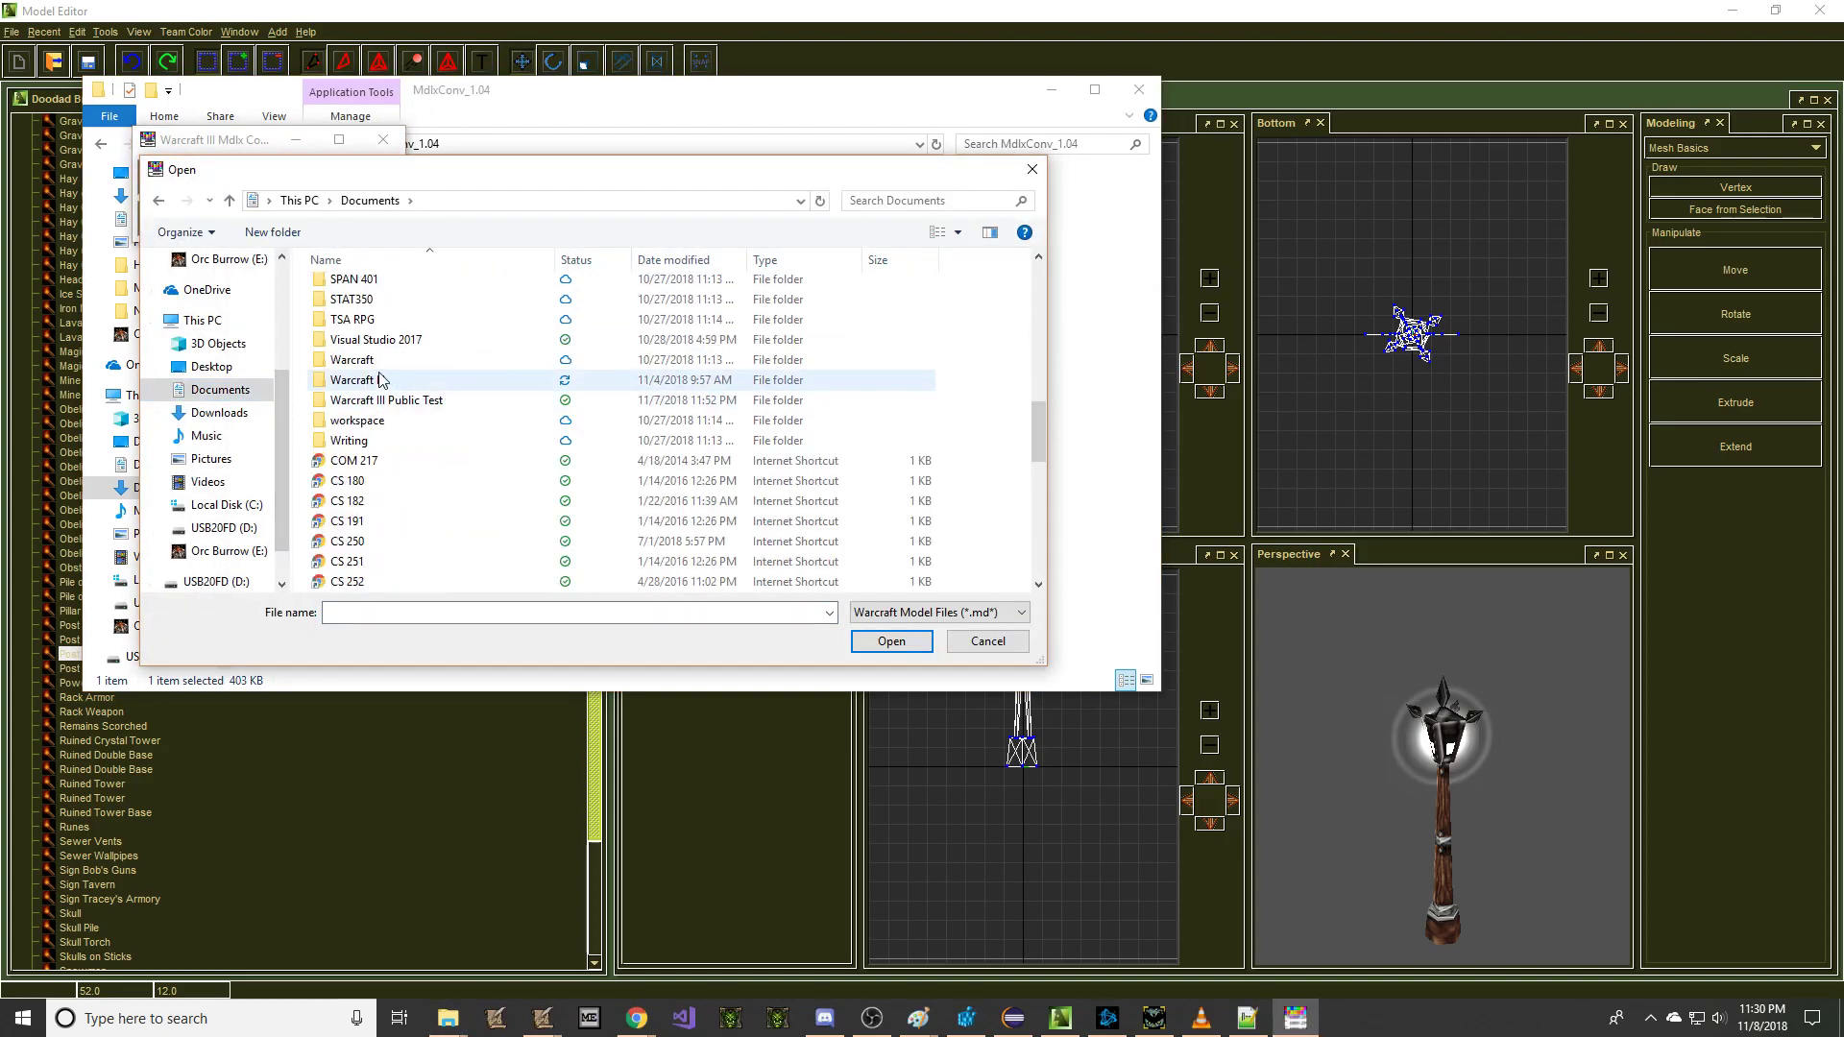
{"action": "double_click", "coordinate": [389, 369]}
{"action": "double_click", "coordinate": [346, 307]}
{"action": "scroll", "coordinate": [390, 394], "scroll_direction": "down", "scroll_amount": 10}
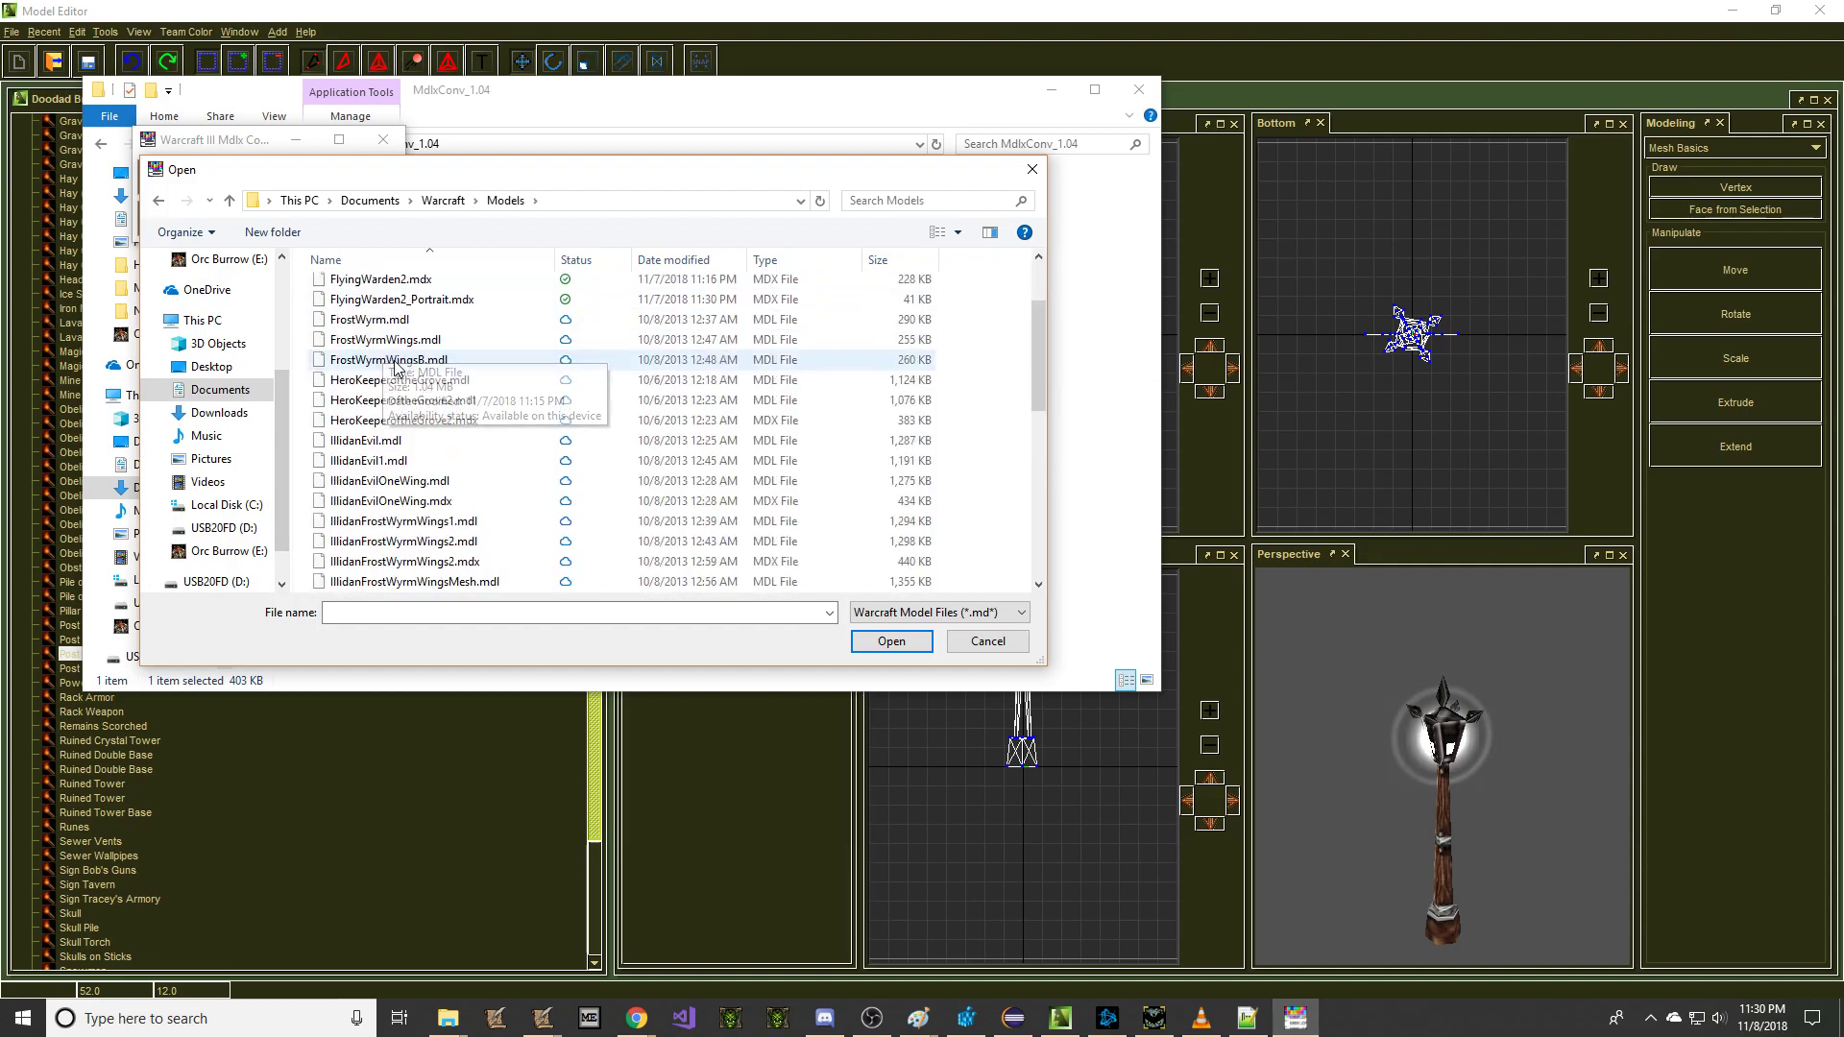
{"action": "double_click", "coordinate": [378, 342]}
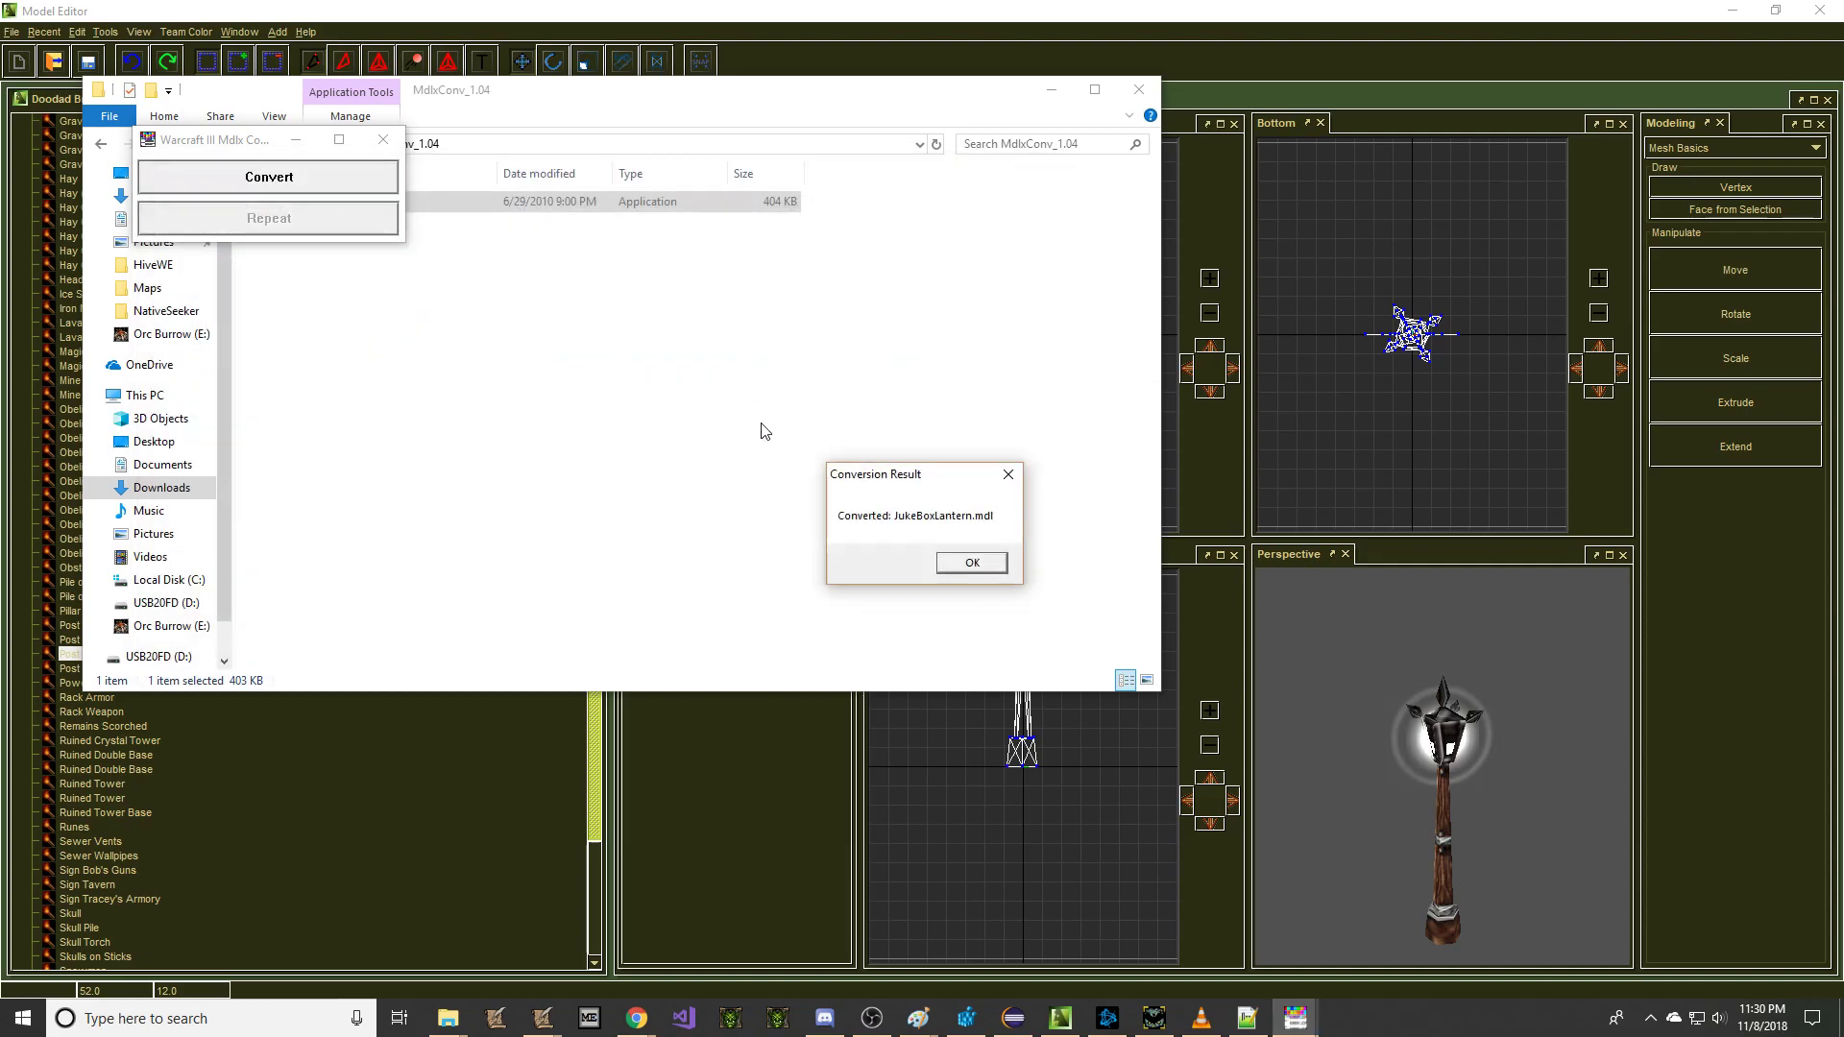
{"action": "left_click", "coordinate": [945, 561]}
{"action": "left_click", "coordinate": [597, 340]}
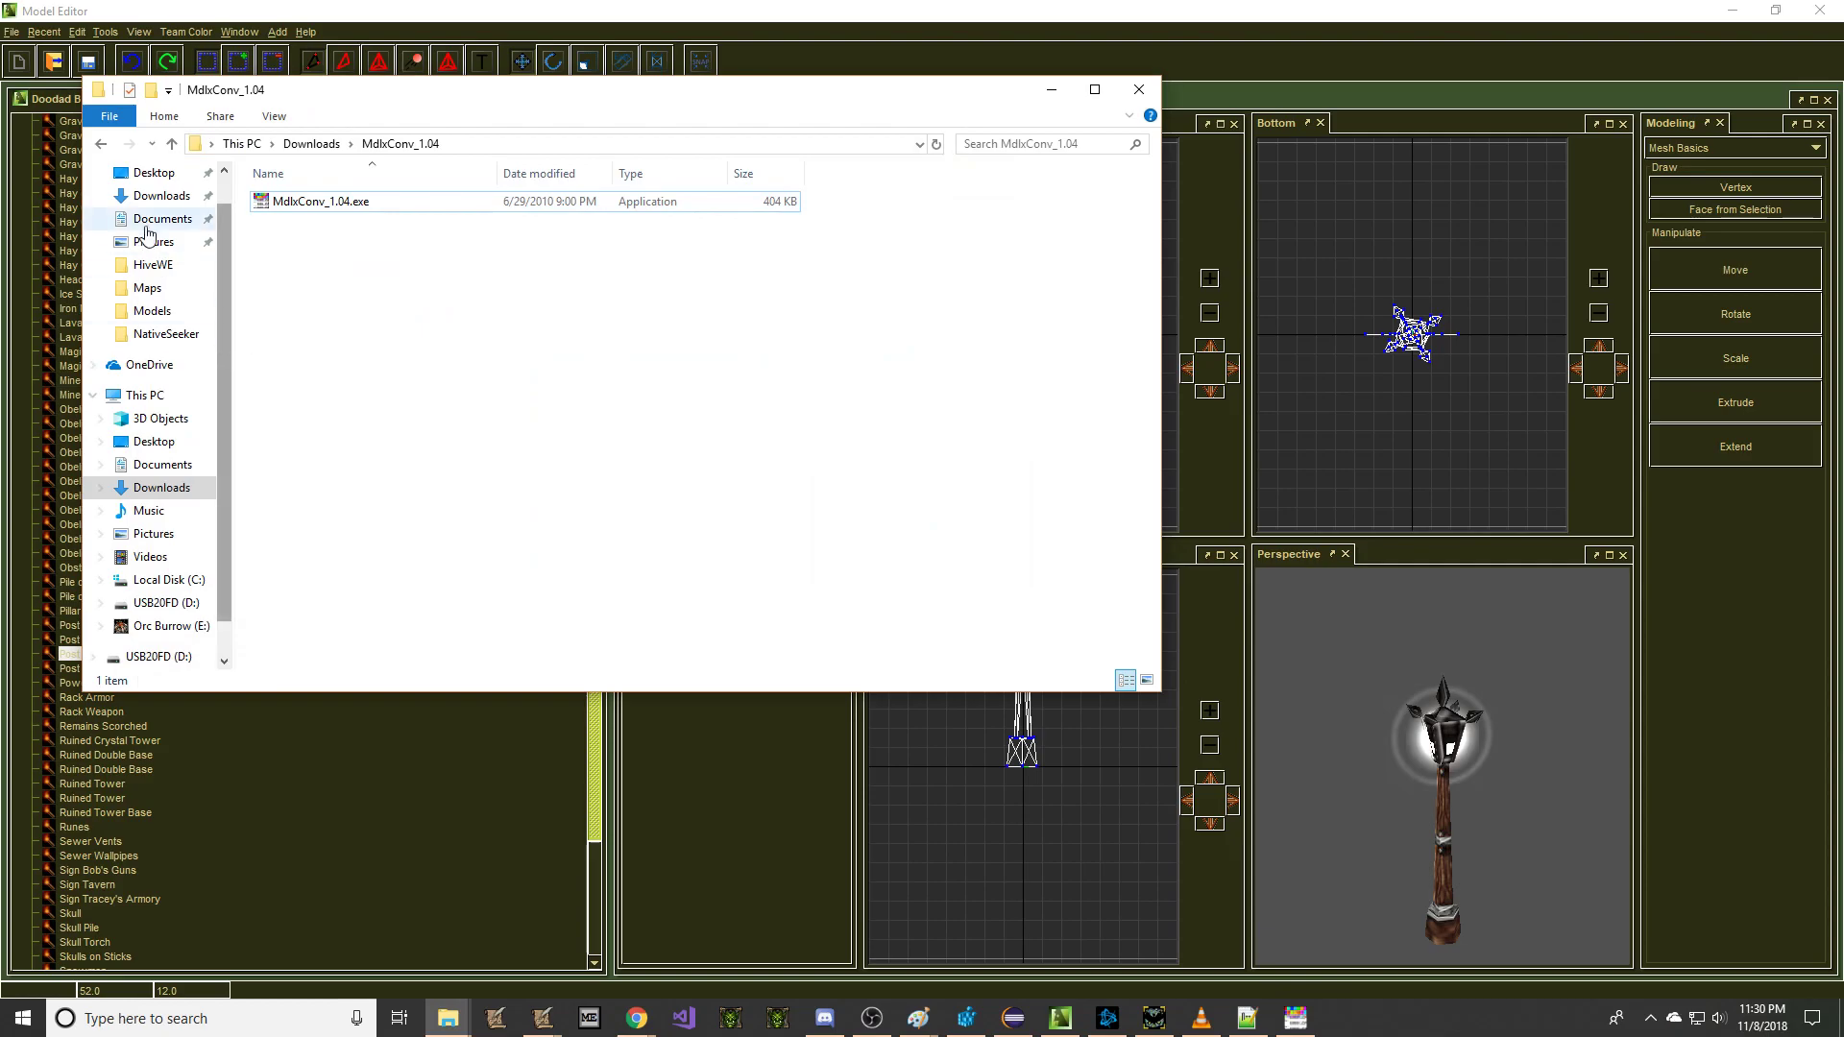
{"action": "left_click", "coordinate": [100, 144]}
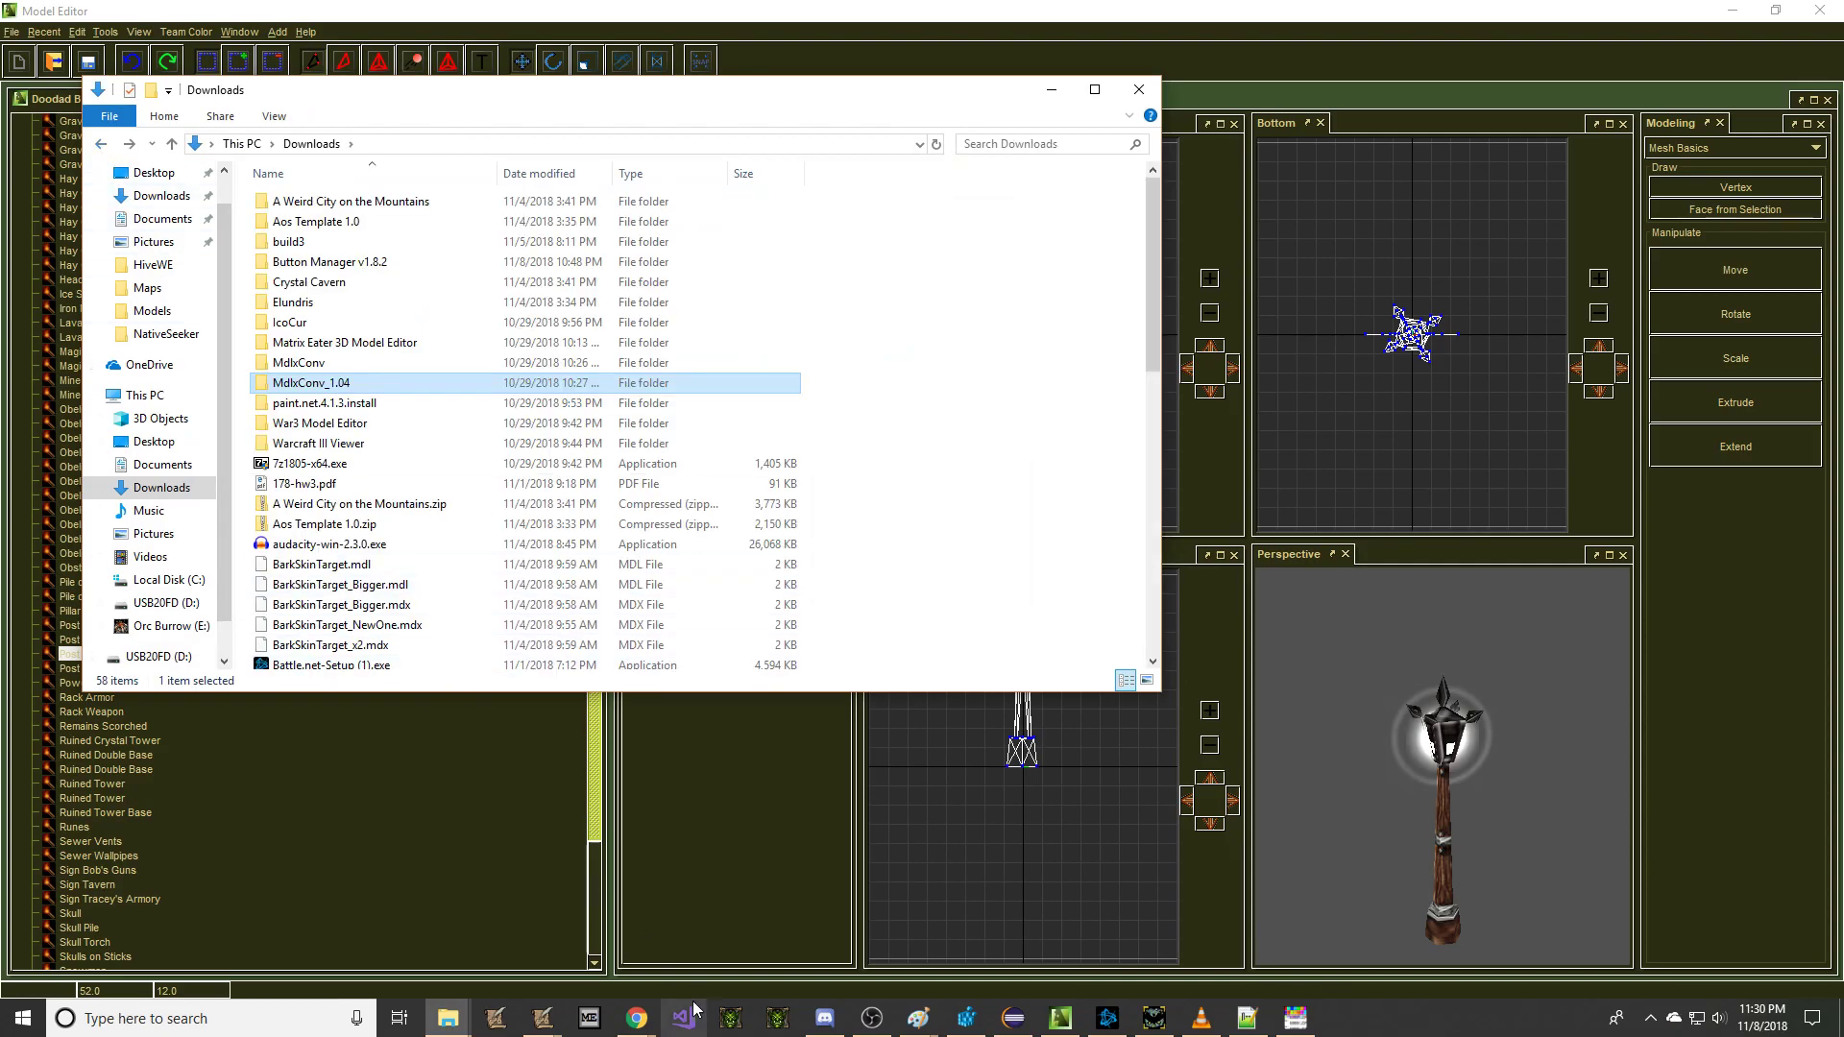
{"action": "left_click", "coordinate": [485, 946]}
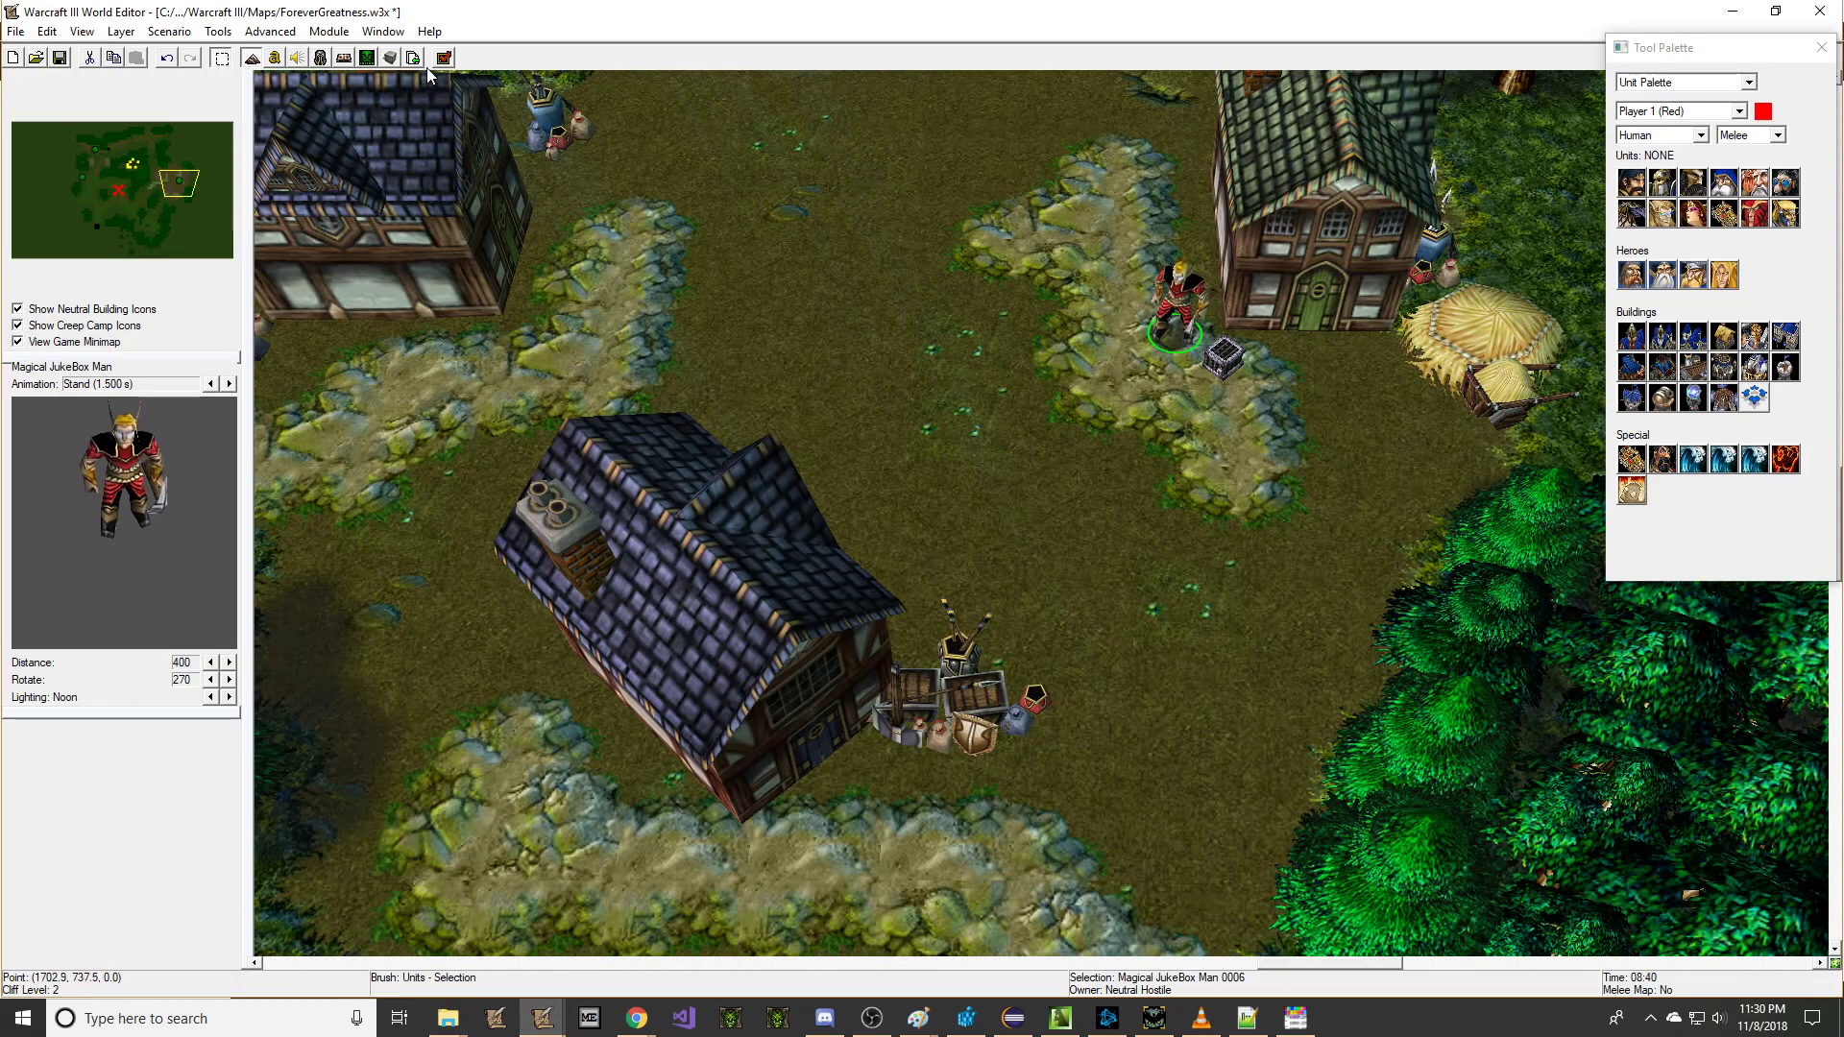
Step: Set the map's Time of Day preference to Fixed - Noon
{"action": "left_click", "coordinate": [169, 30]}
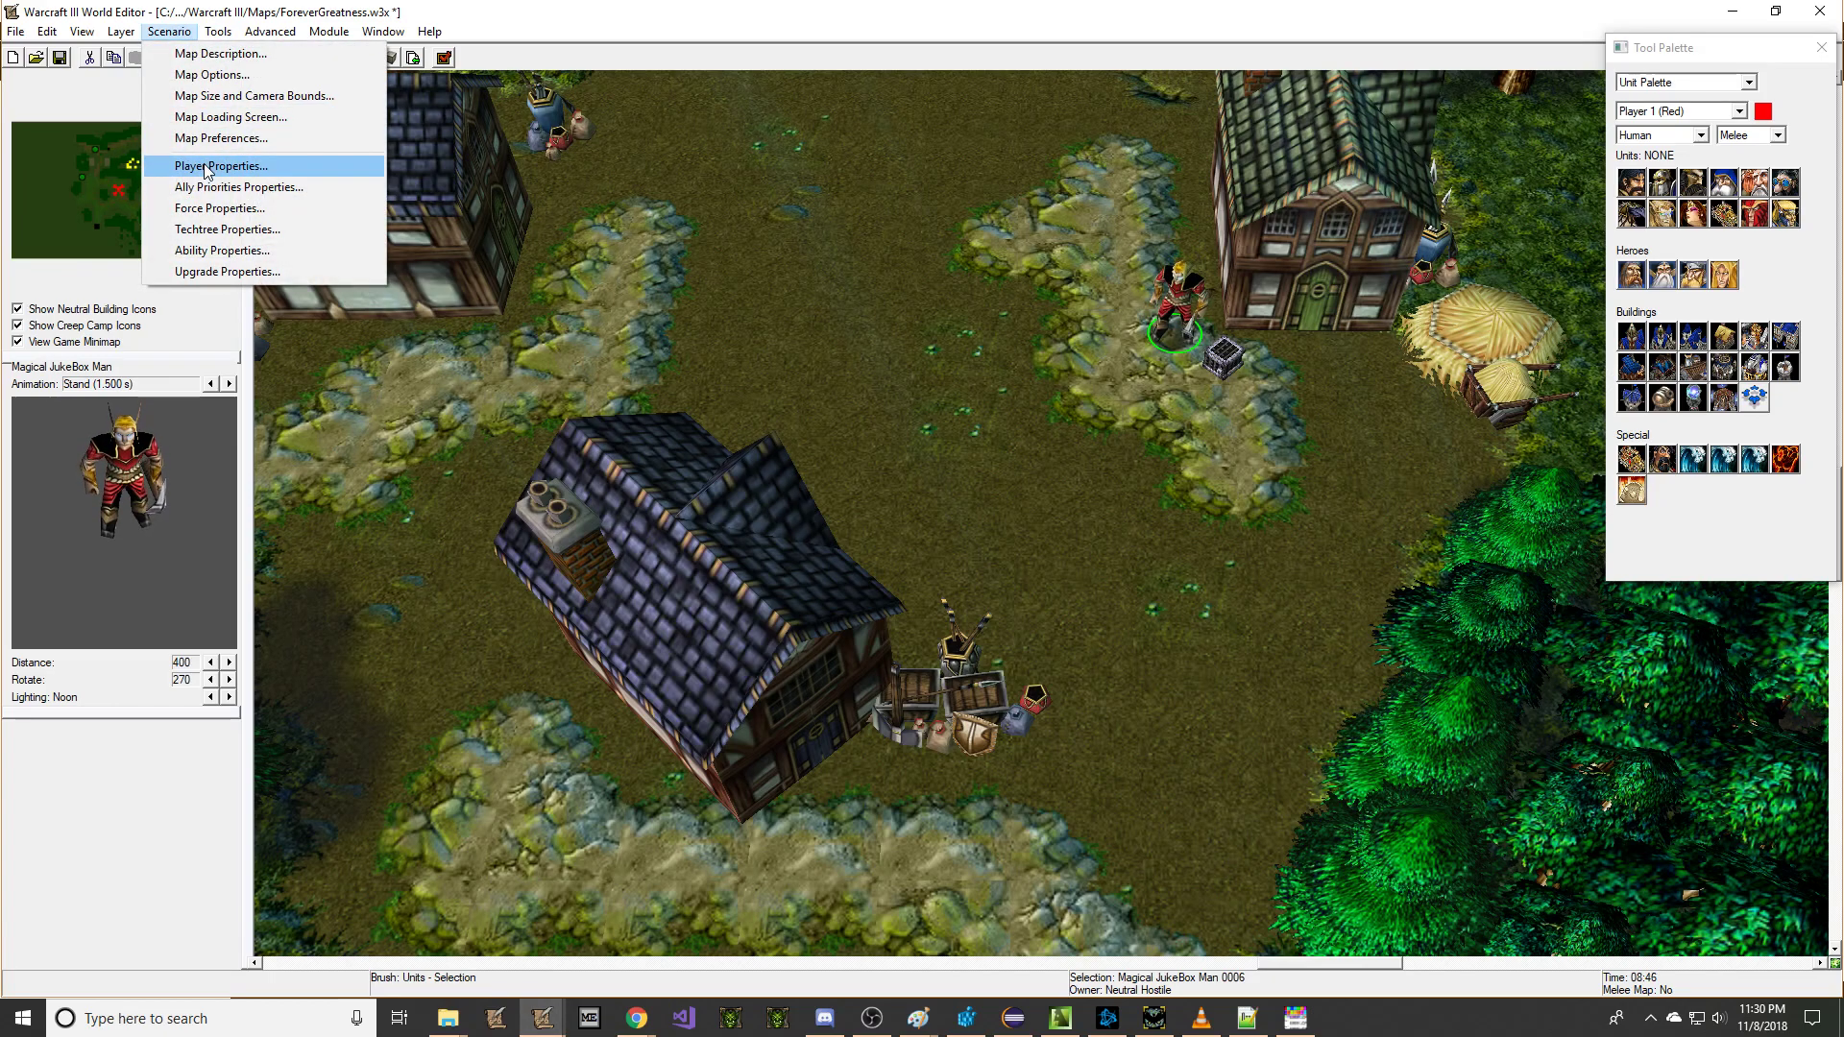
{"action": "left_click", "coordinate": [207, 140]}
{"action": "left_click", "coordinate": [877, 372]}
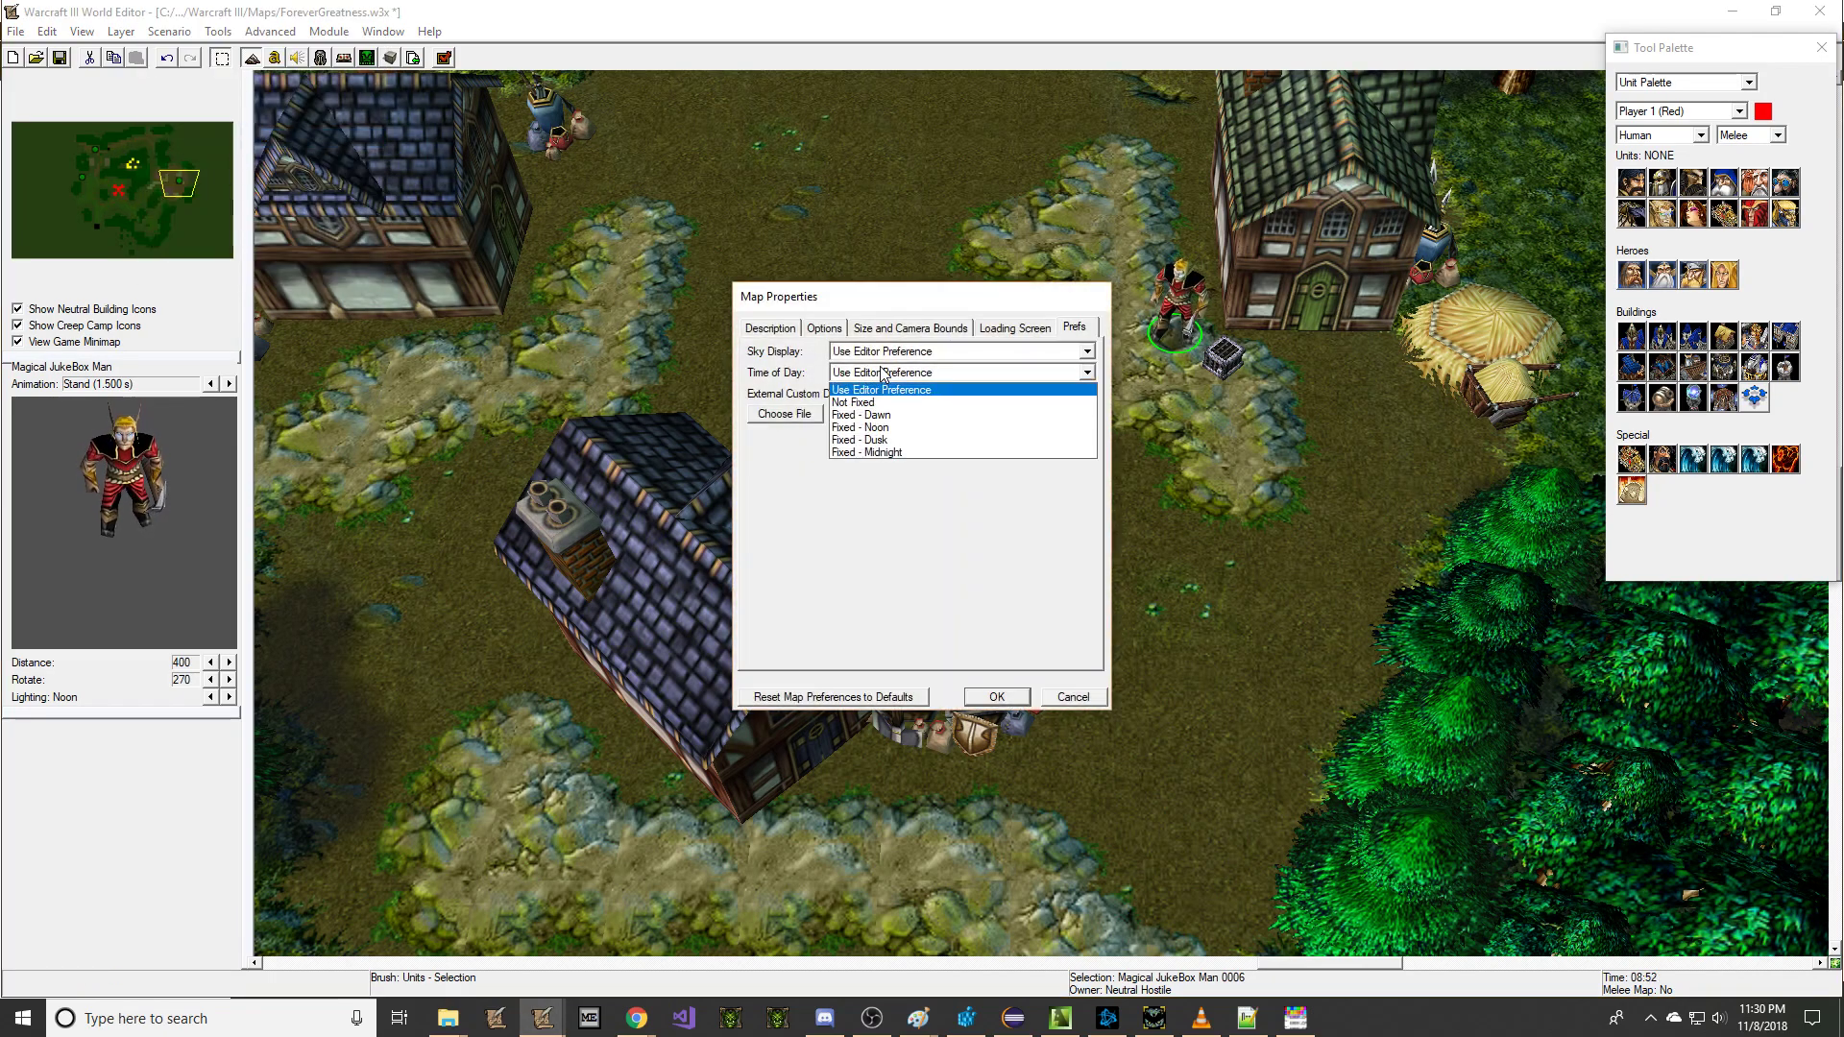
{"action": "left_click", "coordinate": [950, 402]}
{"action": "left_click", "coordinate": [996, 693]}
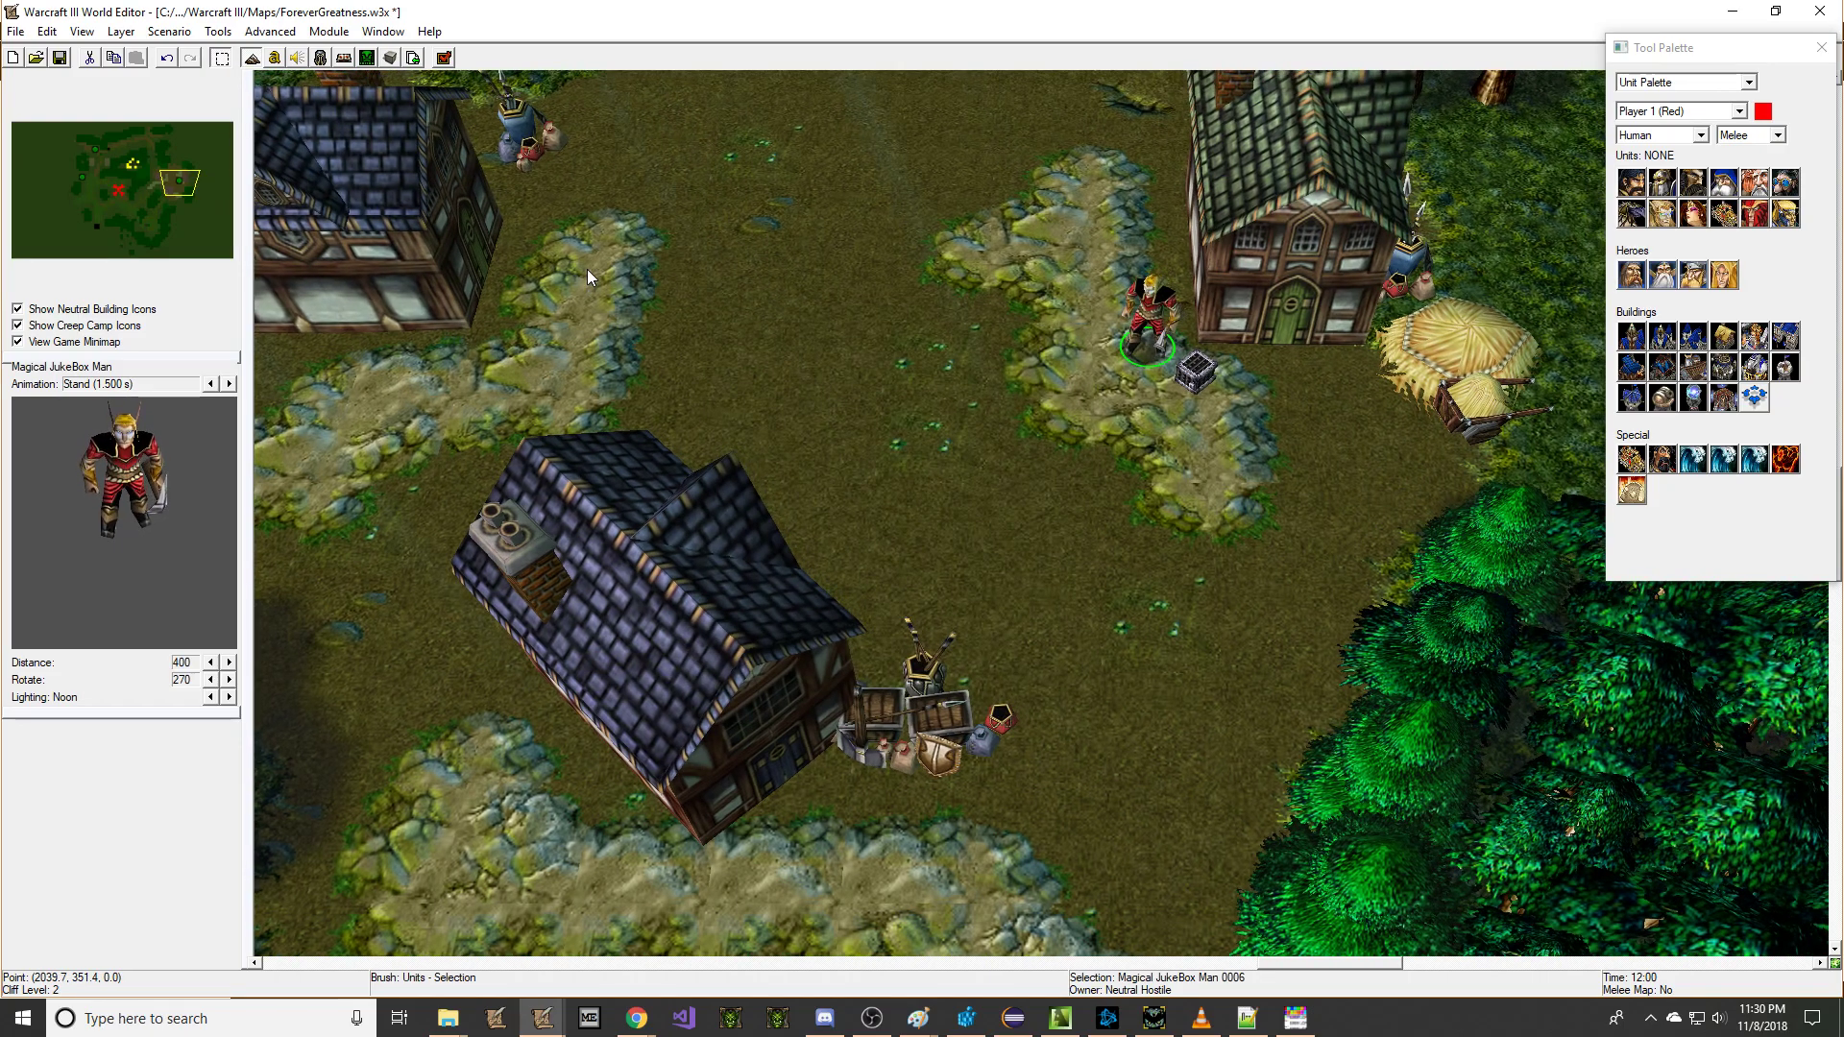
Step: Set the map's Time of Day preference to Fixed - Midnight
{"action": "left_click", "coordinate": [169, 30]}
{"action": "left_click", "coordinate": [298, 135]}
{"action": "left_click", "coordinate": [915, 377]}
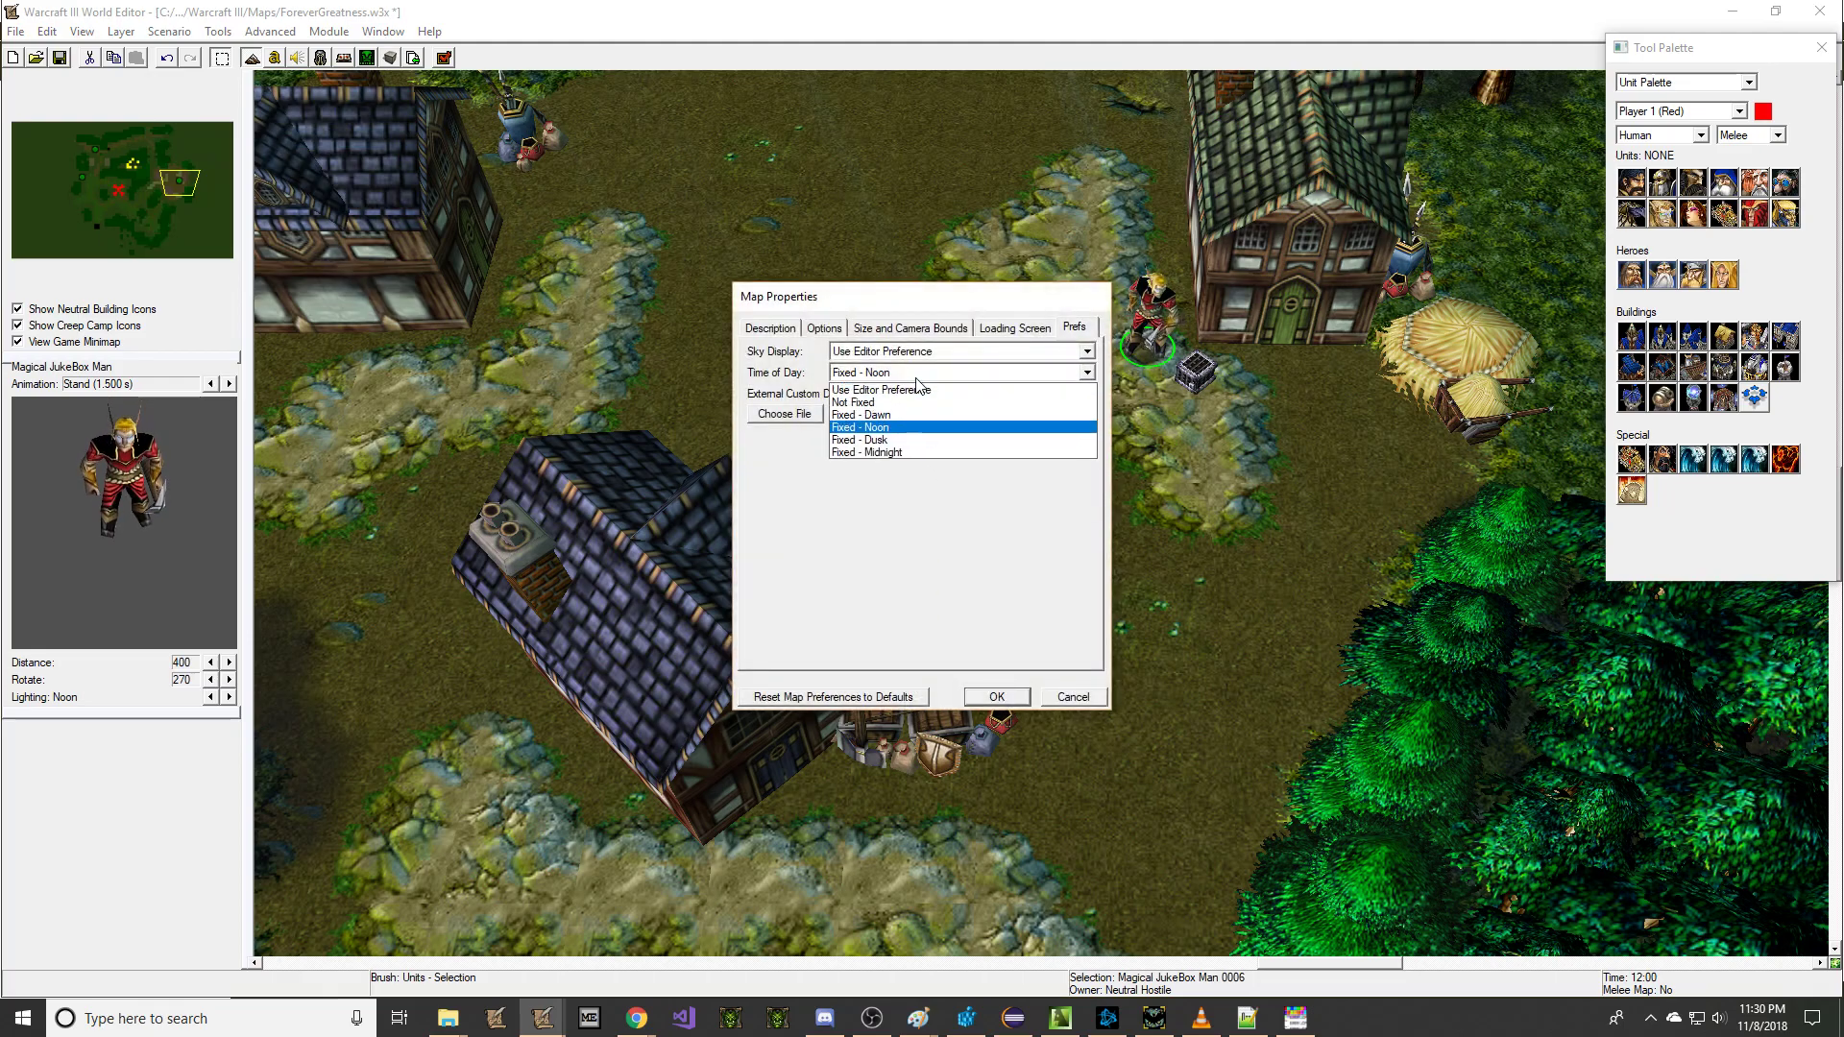
{"action": "left_click", "coordinate": [900, 453]}
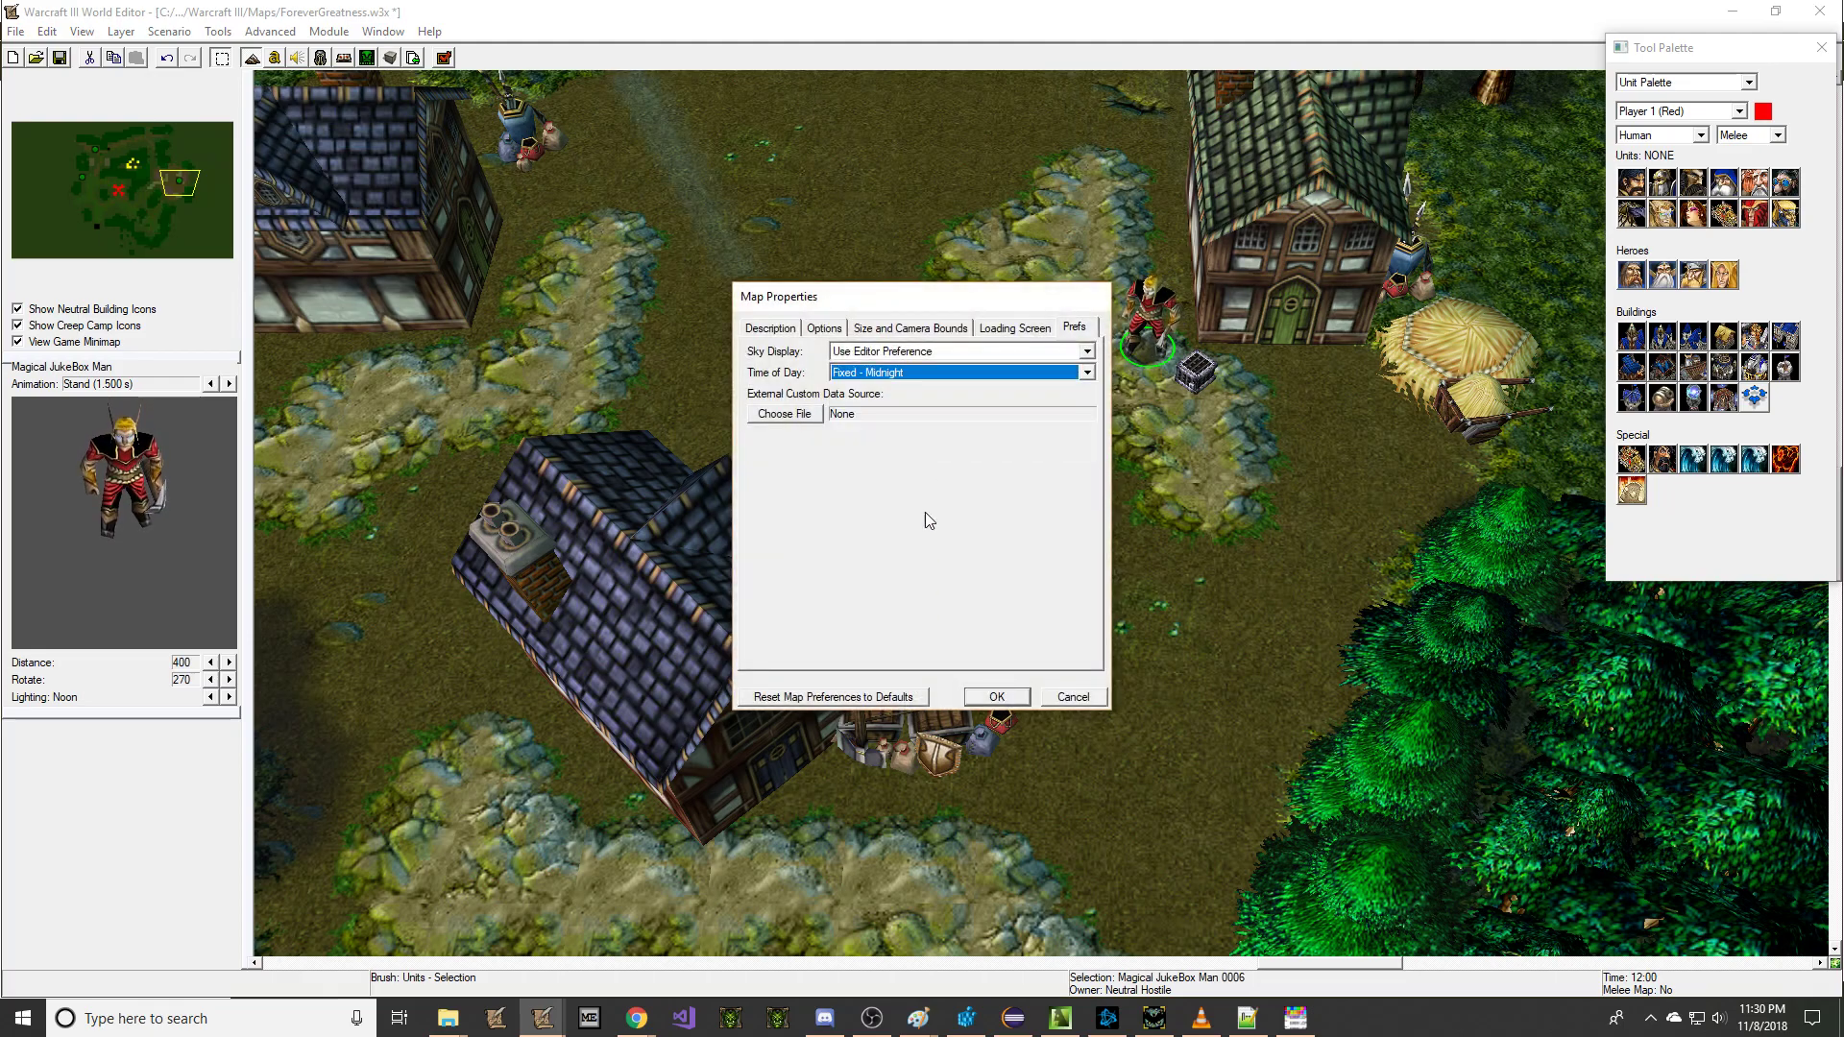
{"action": "left_click", "coordinate": [1022, 702]}
Step: Import JukeBoxLantern.mdx from Documents\Warcraft\Models into the map with the Import Manager
{"action": "left_click", "coordinate": [415, 60]}
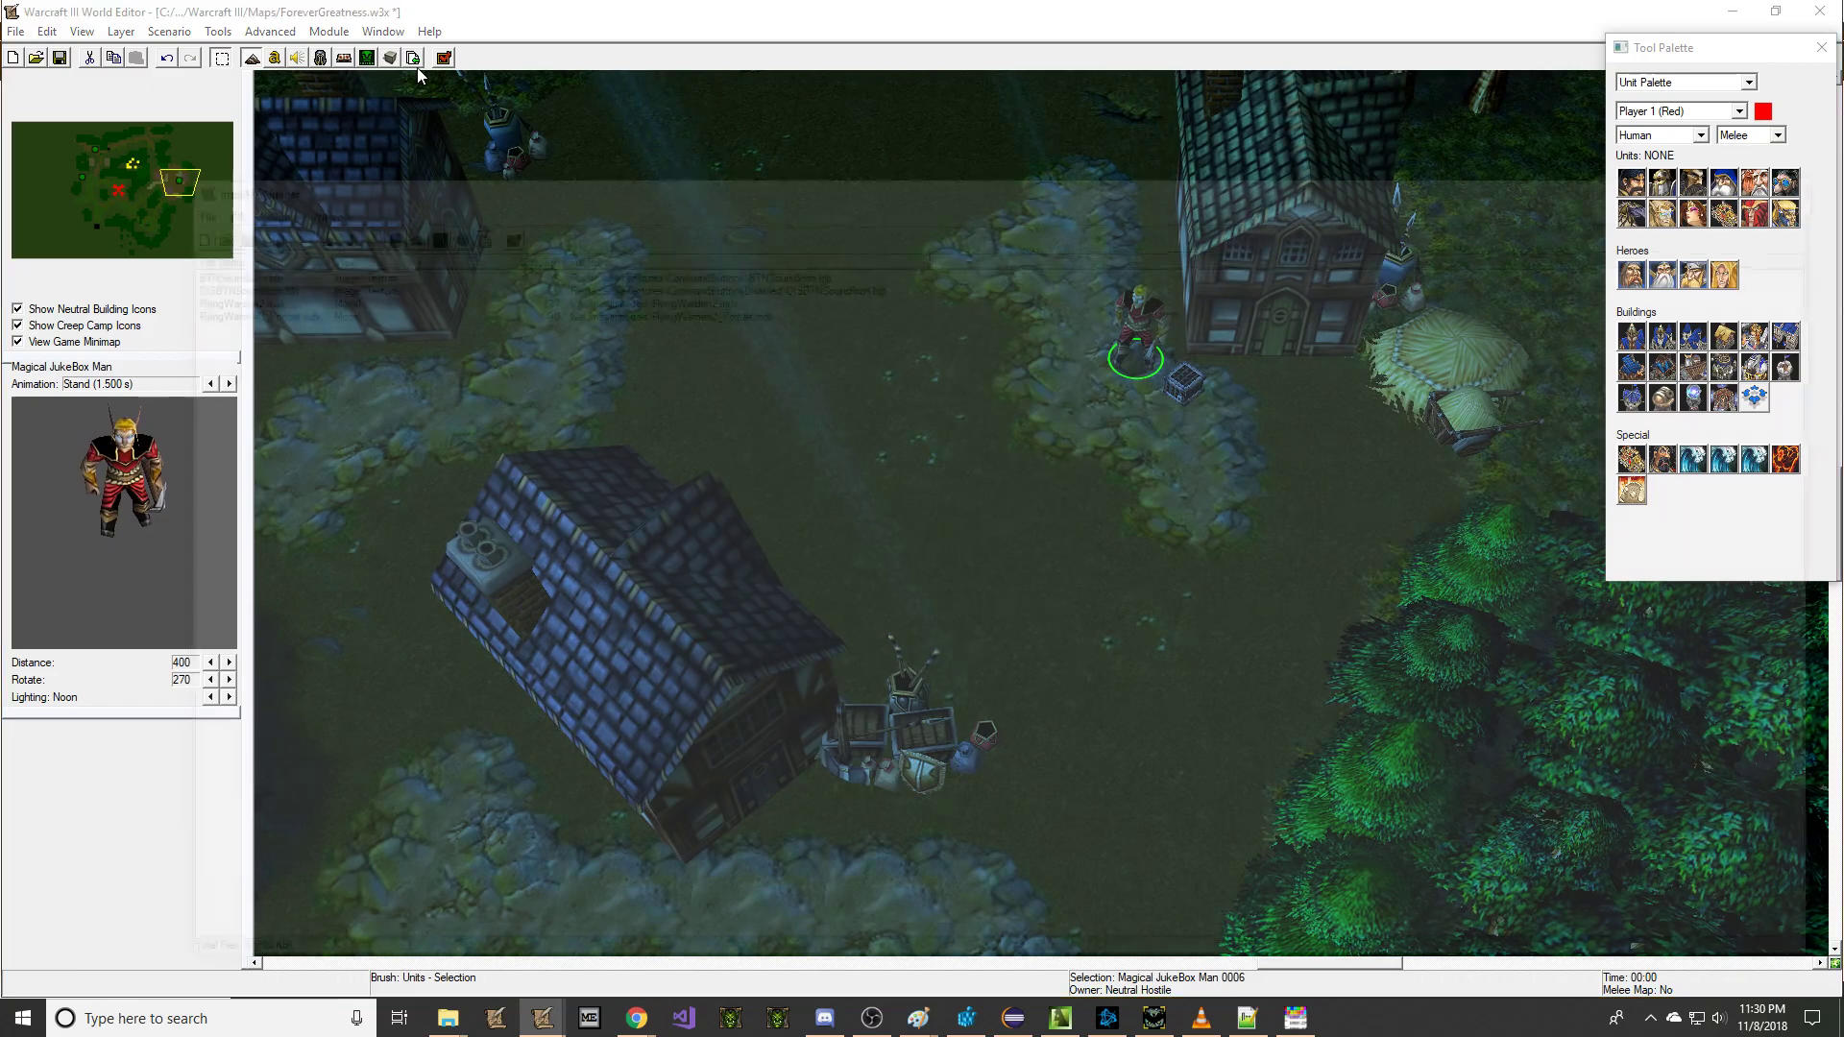
{"action": "left_click", "coordinate": [252, 227]}
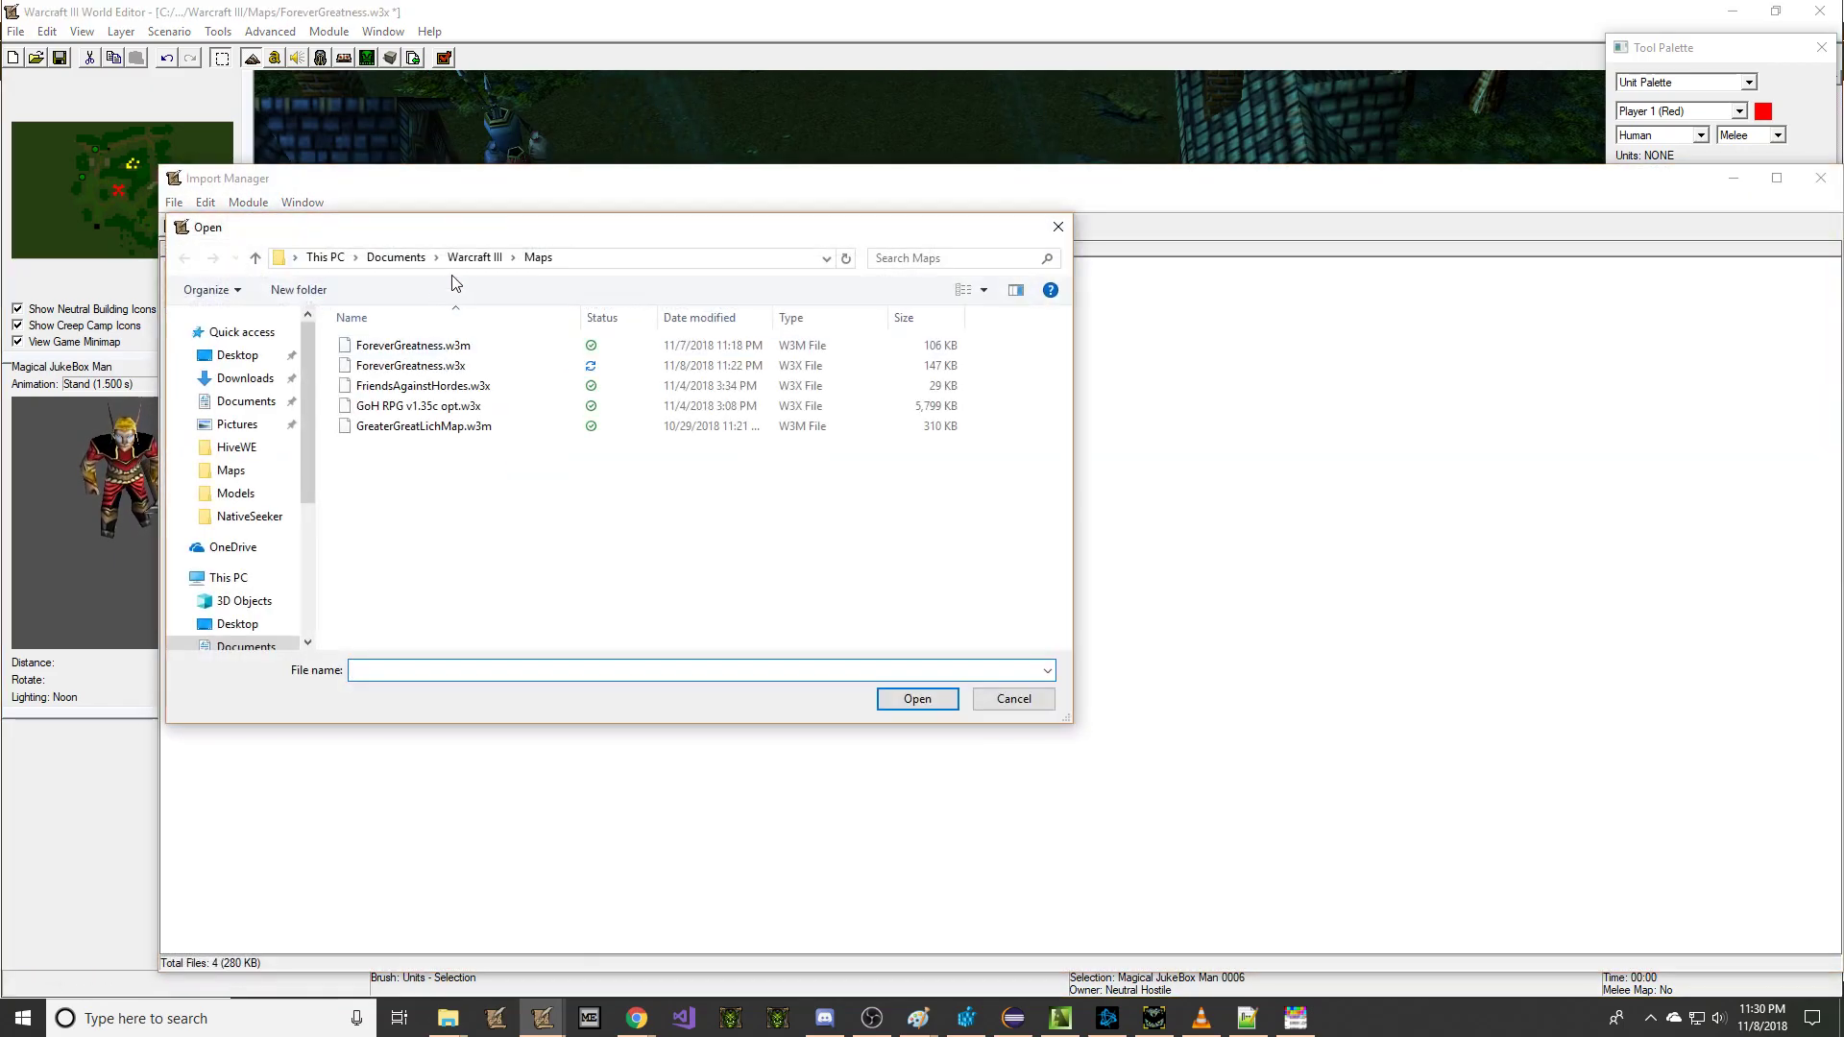
{"action": "left_click", "coordinate": [395, 257]}
{"action": "double_click", "coordinate": [414, 620]}
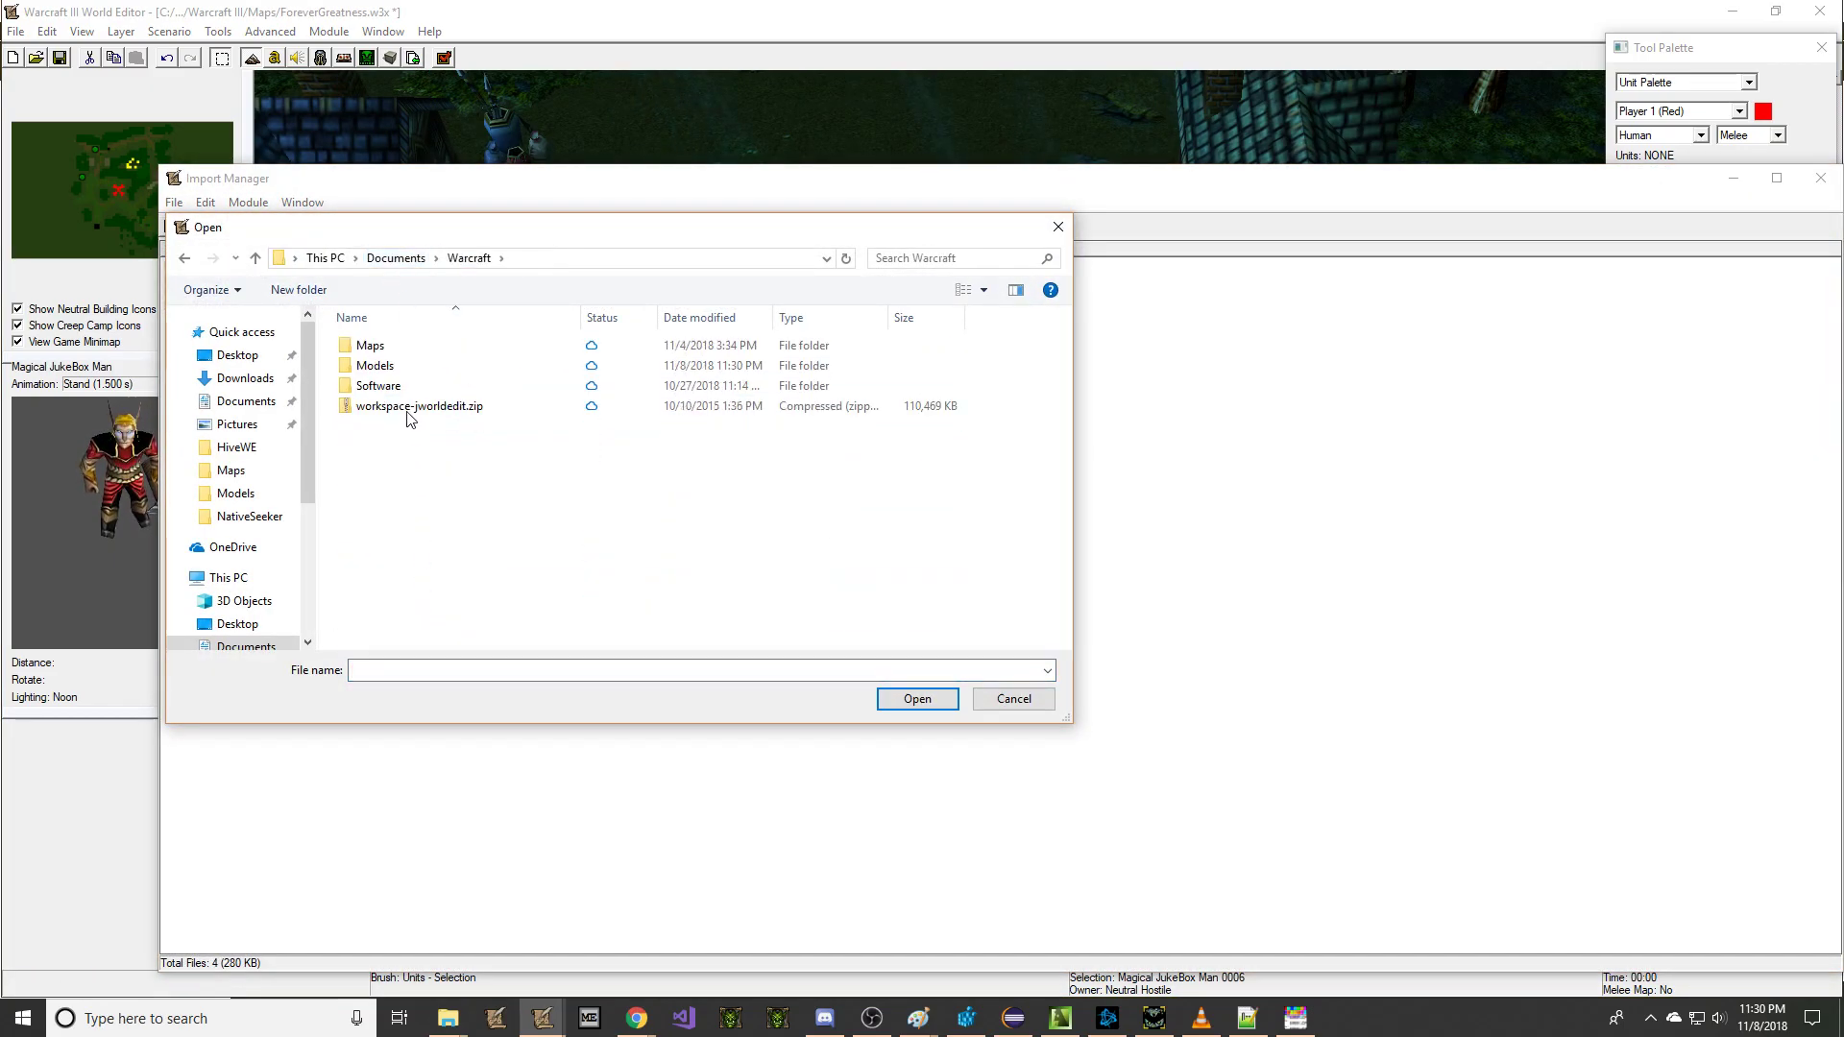
{"action": "double_click", "coordinate": [412, 356]}
{"action": "scroll", "coordinate": [449, 524], "scroll_direction": "down", "scroll_amount": 3}
{"action": "double_click", "coordinate": [408, 598]}
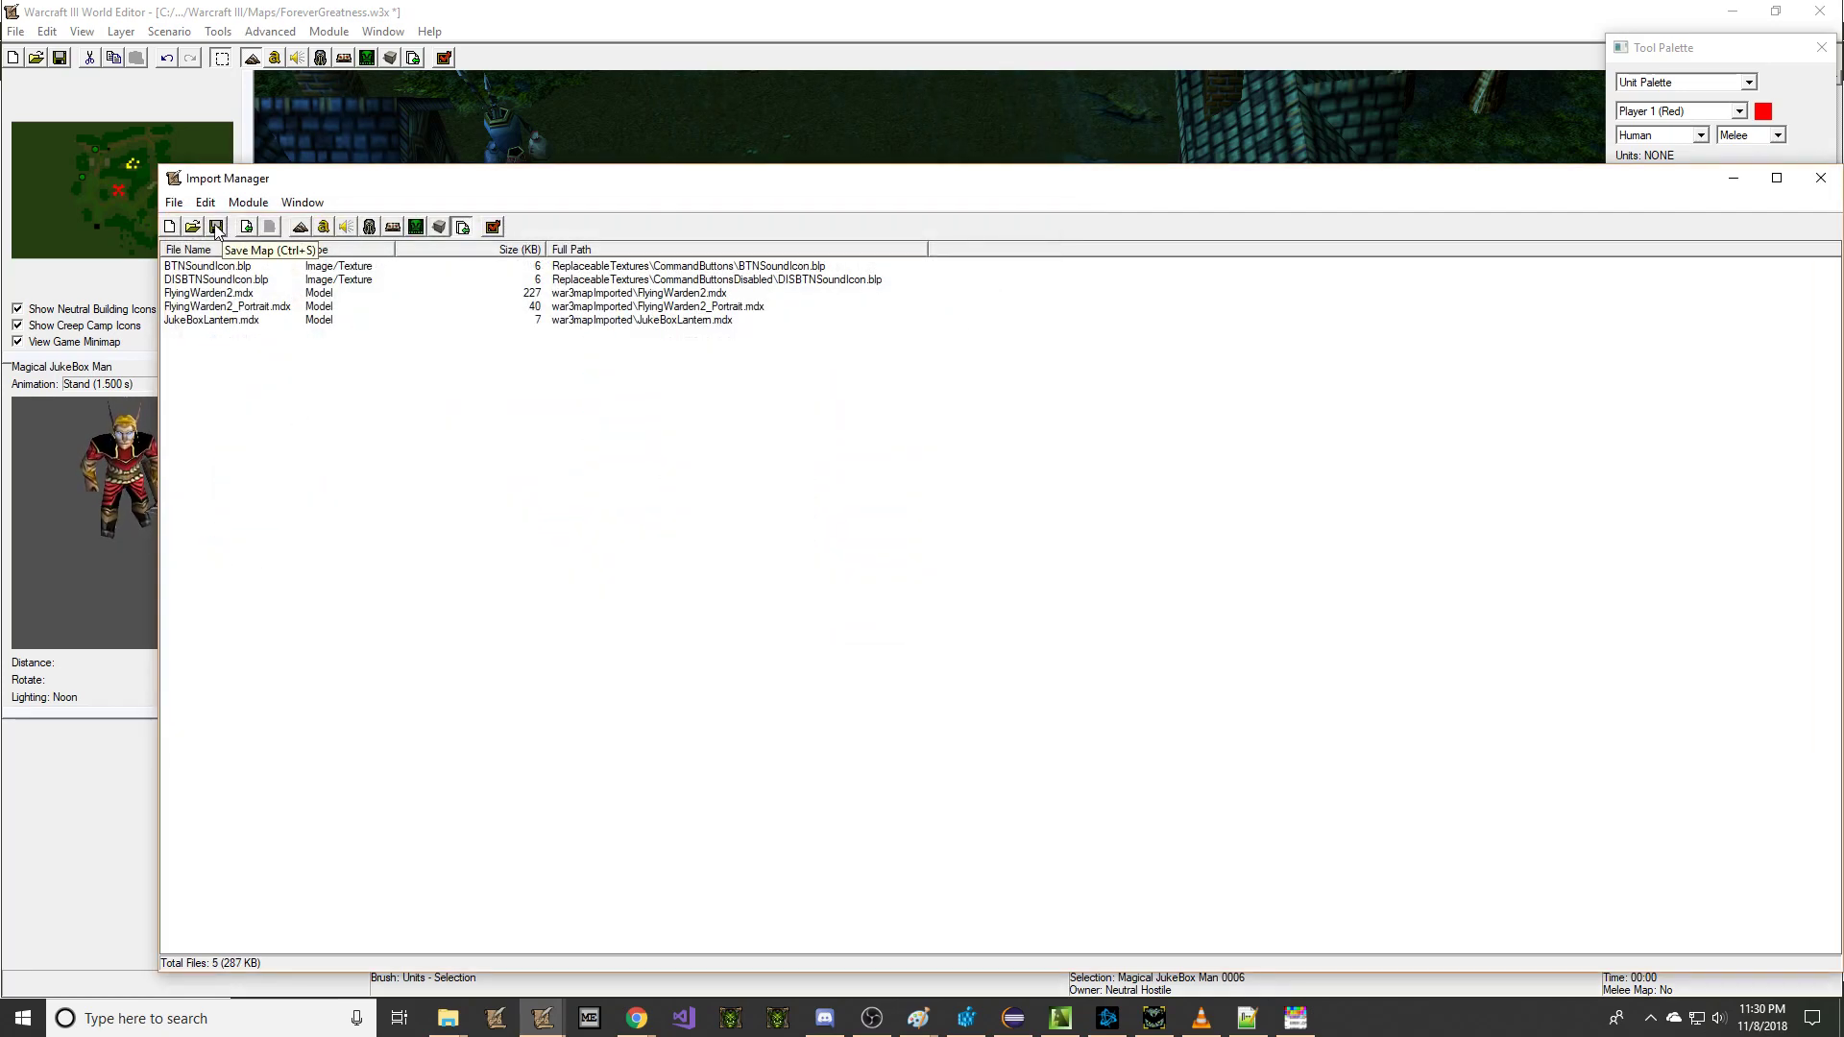
Step: Save the map, and duplicate the Post Lantern doodad of the Cityscape and Dalaran tilesets as a custom doodad in the Object Editor
{"action": "left_click", "coordinate": [216, 230]}
{"action": "key", "text": "Return"}
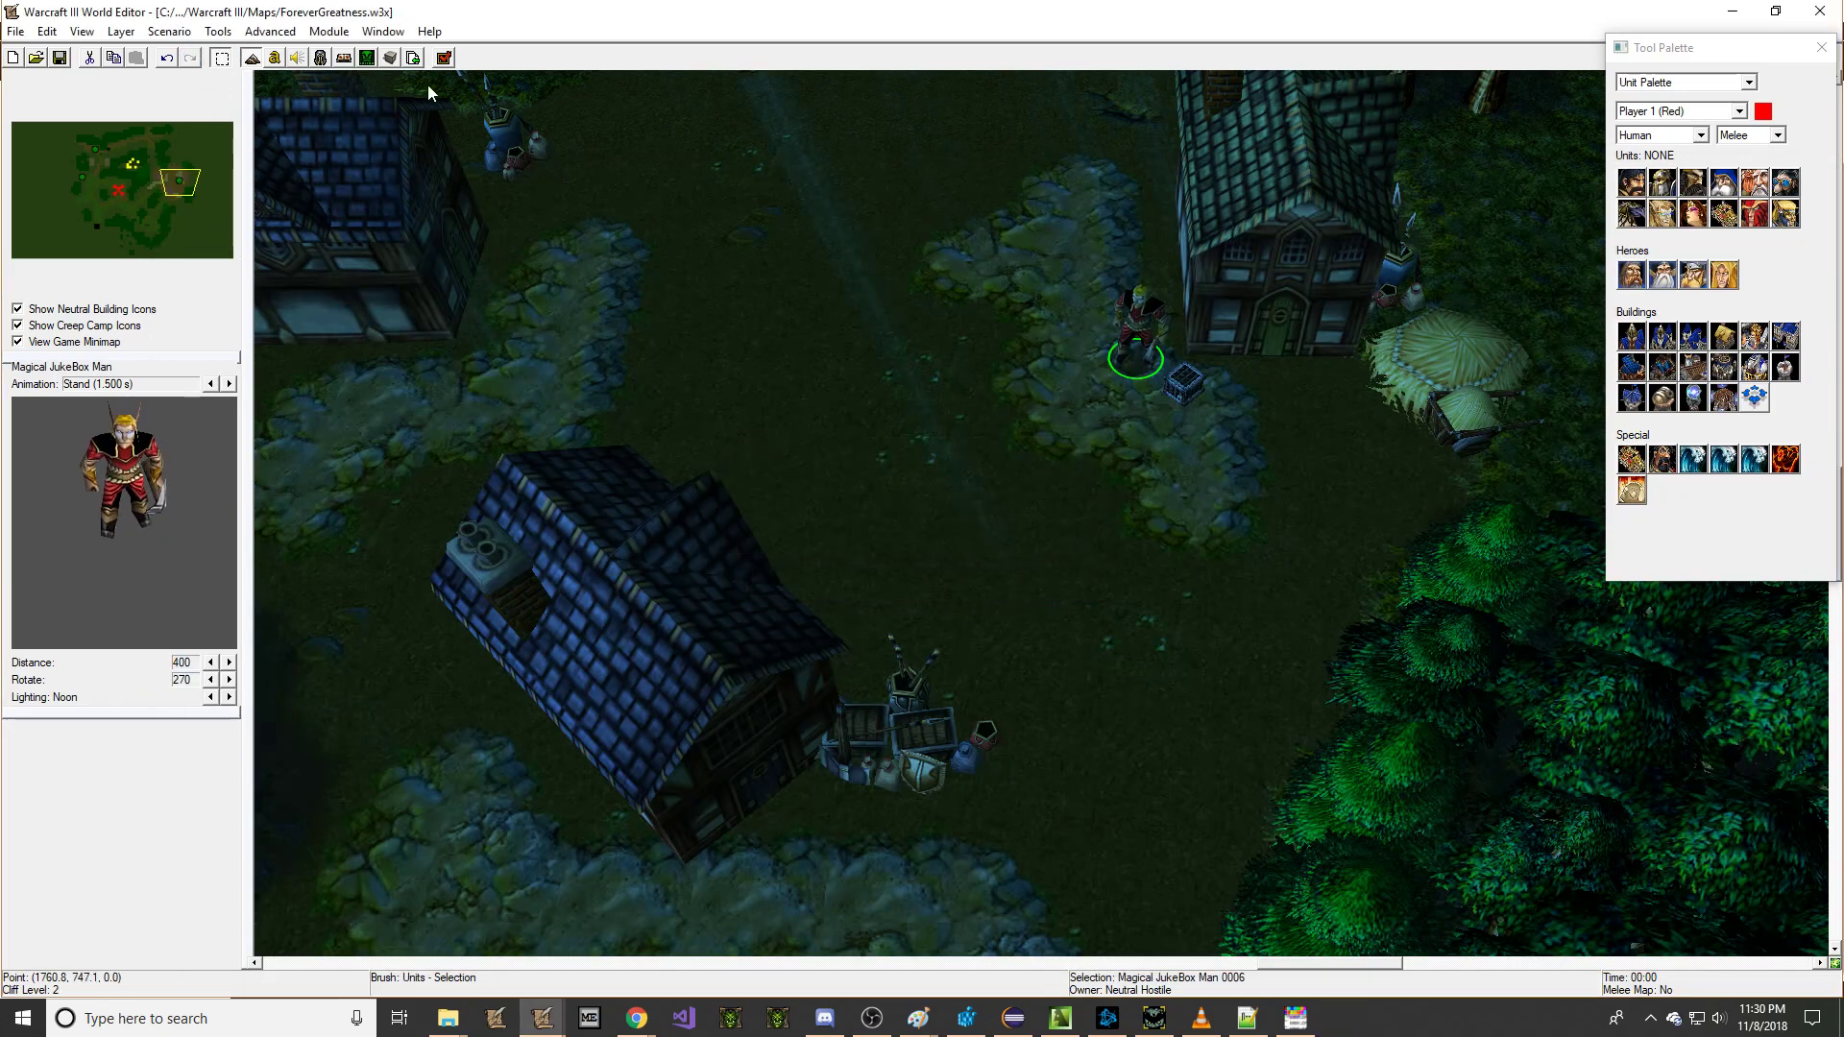
{"action": "left_click", "coordinate": [320, 58]}
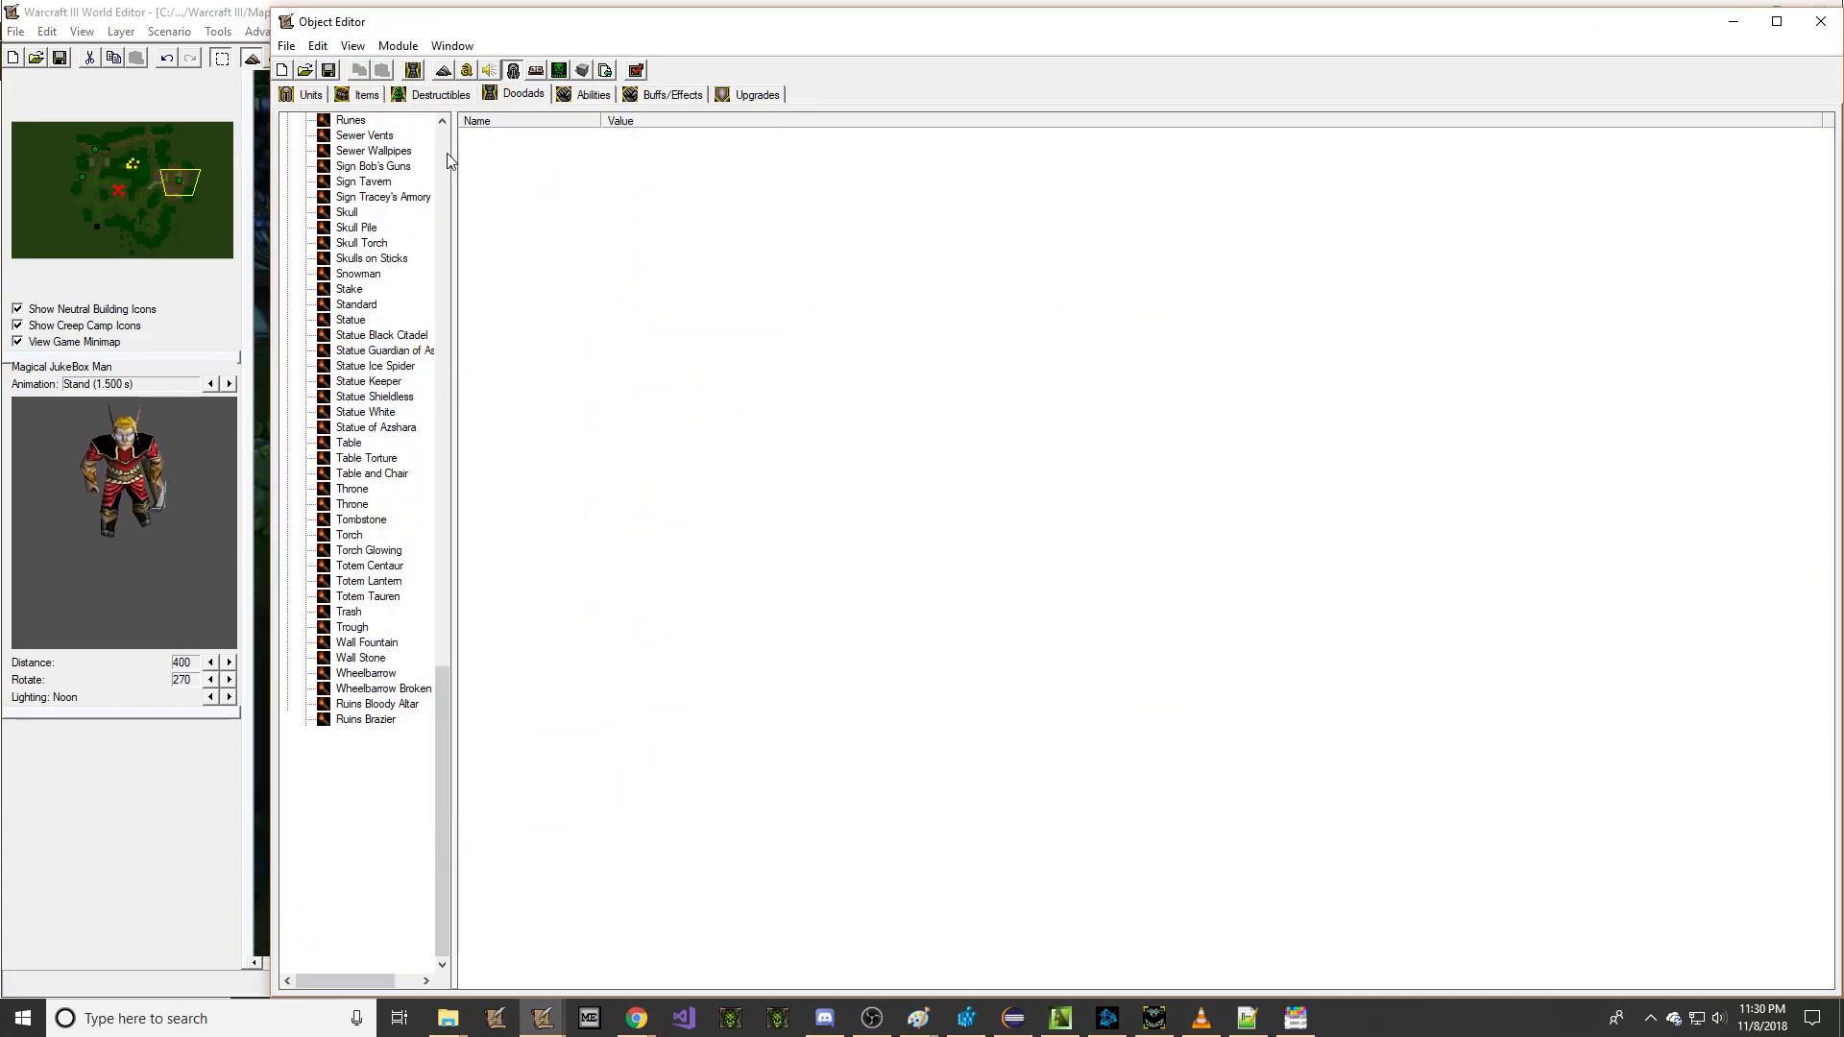
{"action": "key", "text": "ctrl+f"}
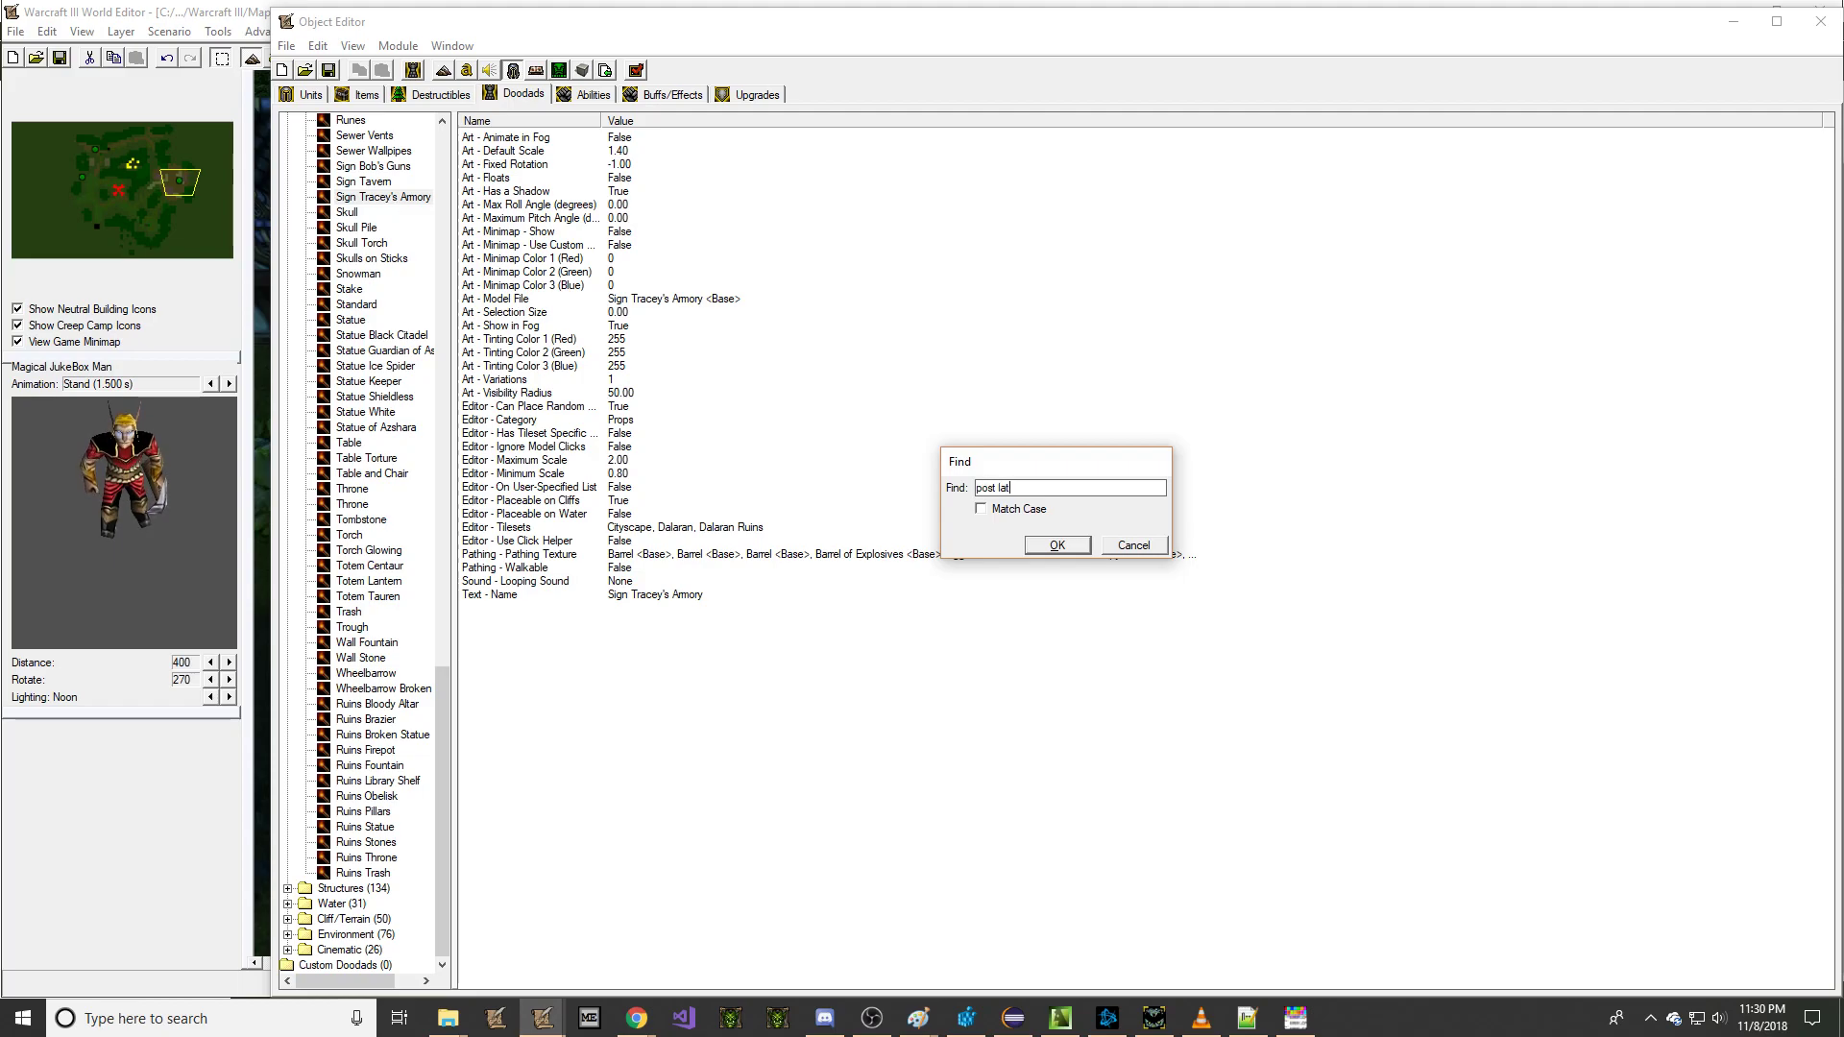
{"action": "type", "text": "post lantern"}
{"action": "key", "text": "Return"}
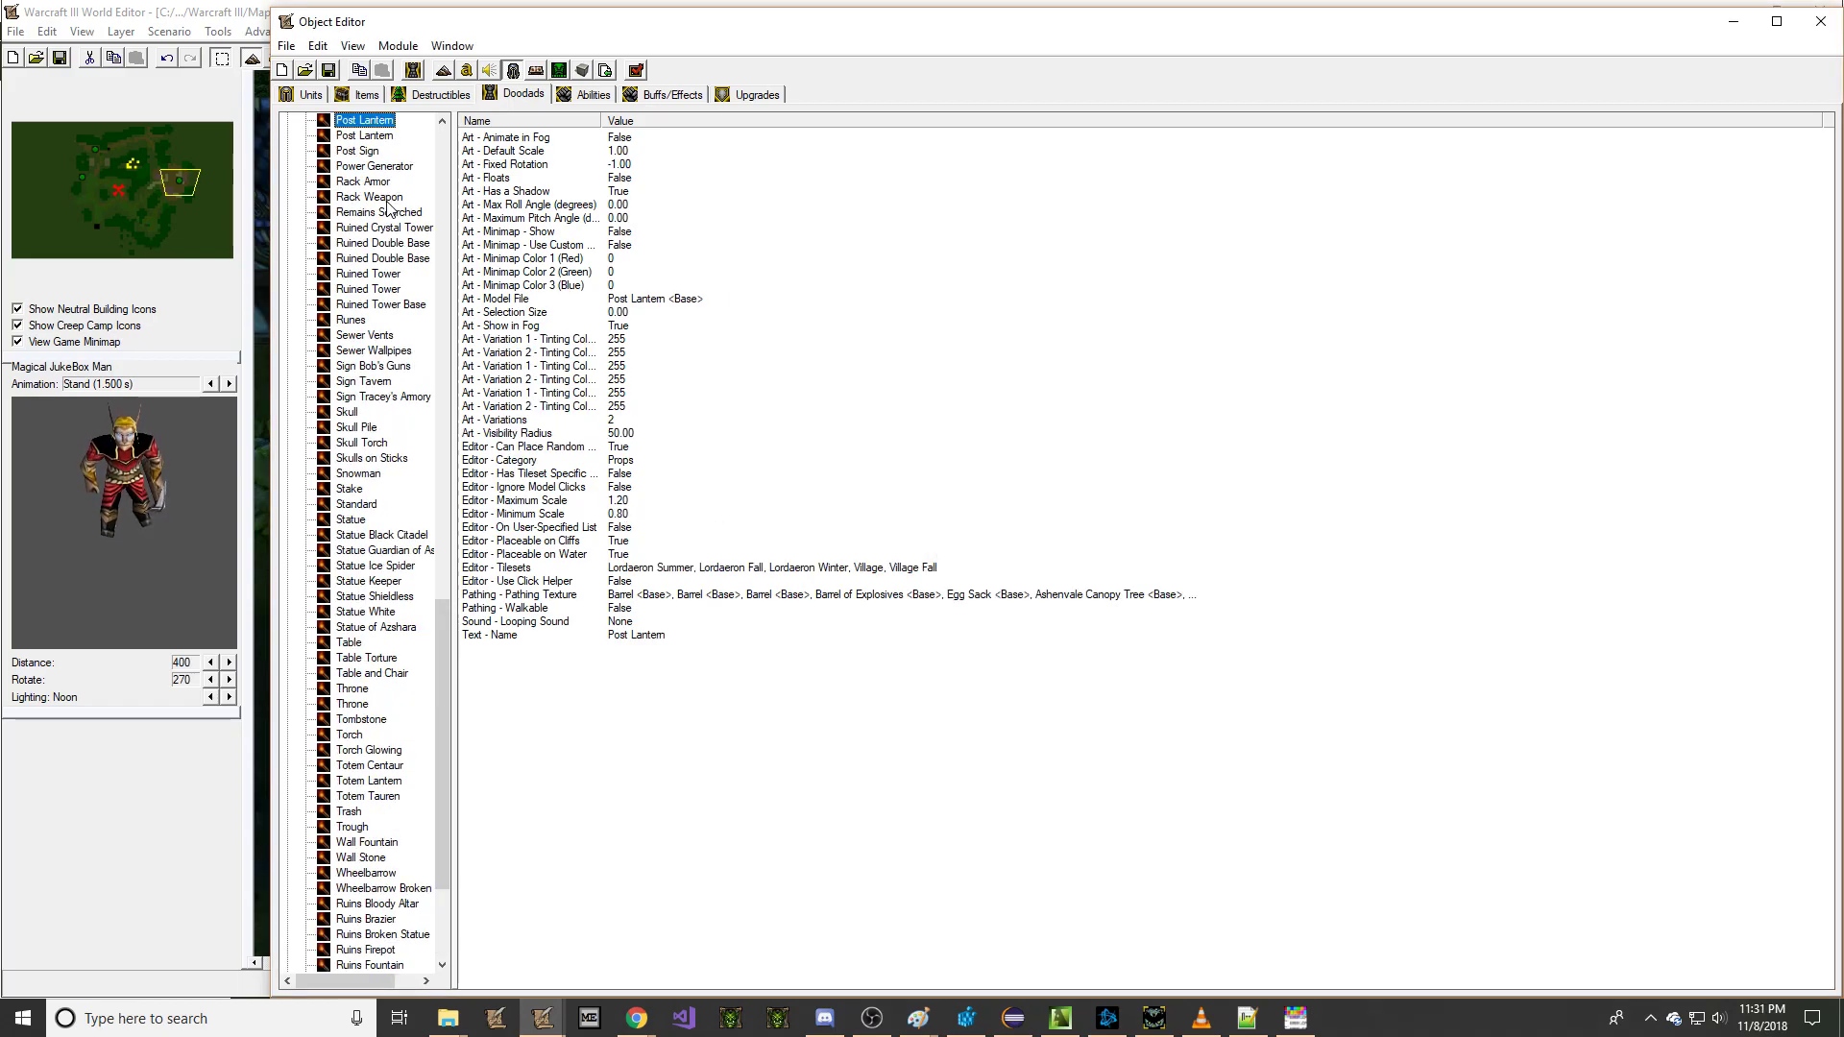
{"action": "scroll", "coordinate": [446, 196], "scroll_direction": "up", "scroll_amount": 4}
{"action": "key", "text": "Down"}
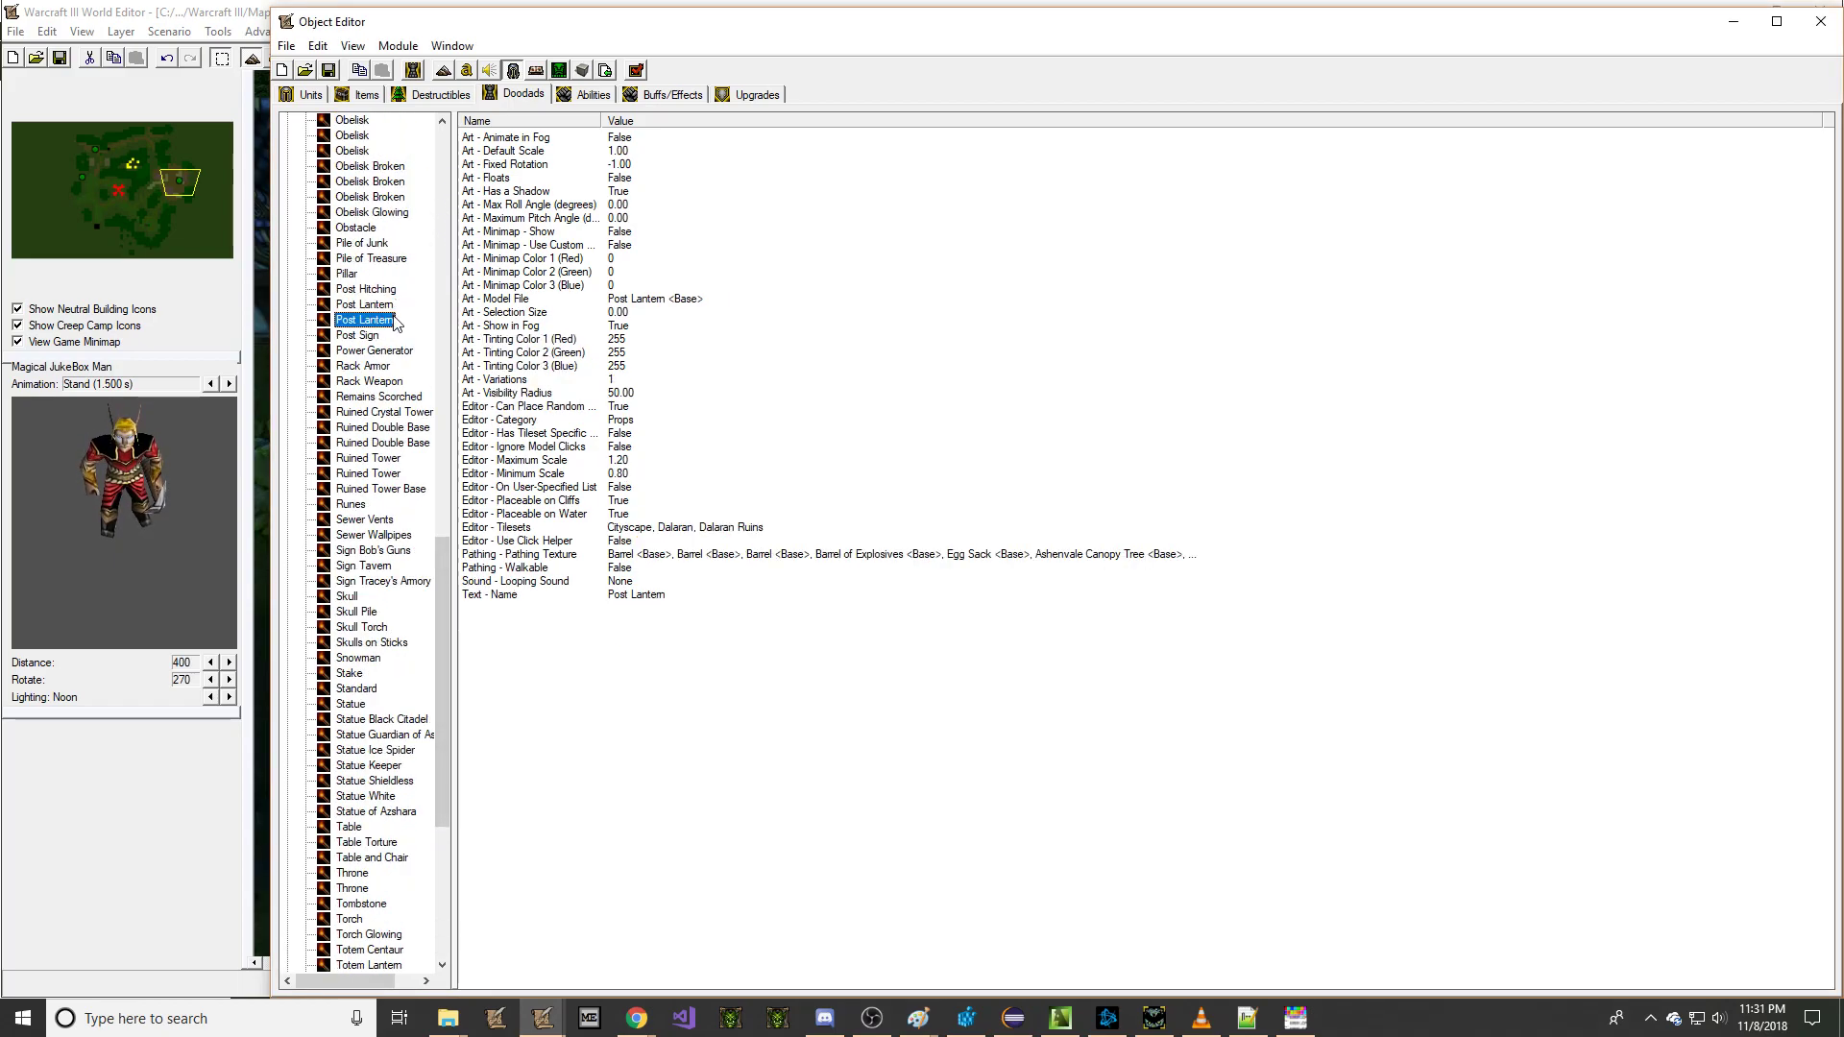
{"action": "key", "text": "ctrl+v"}
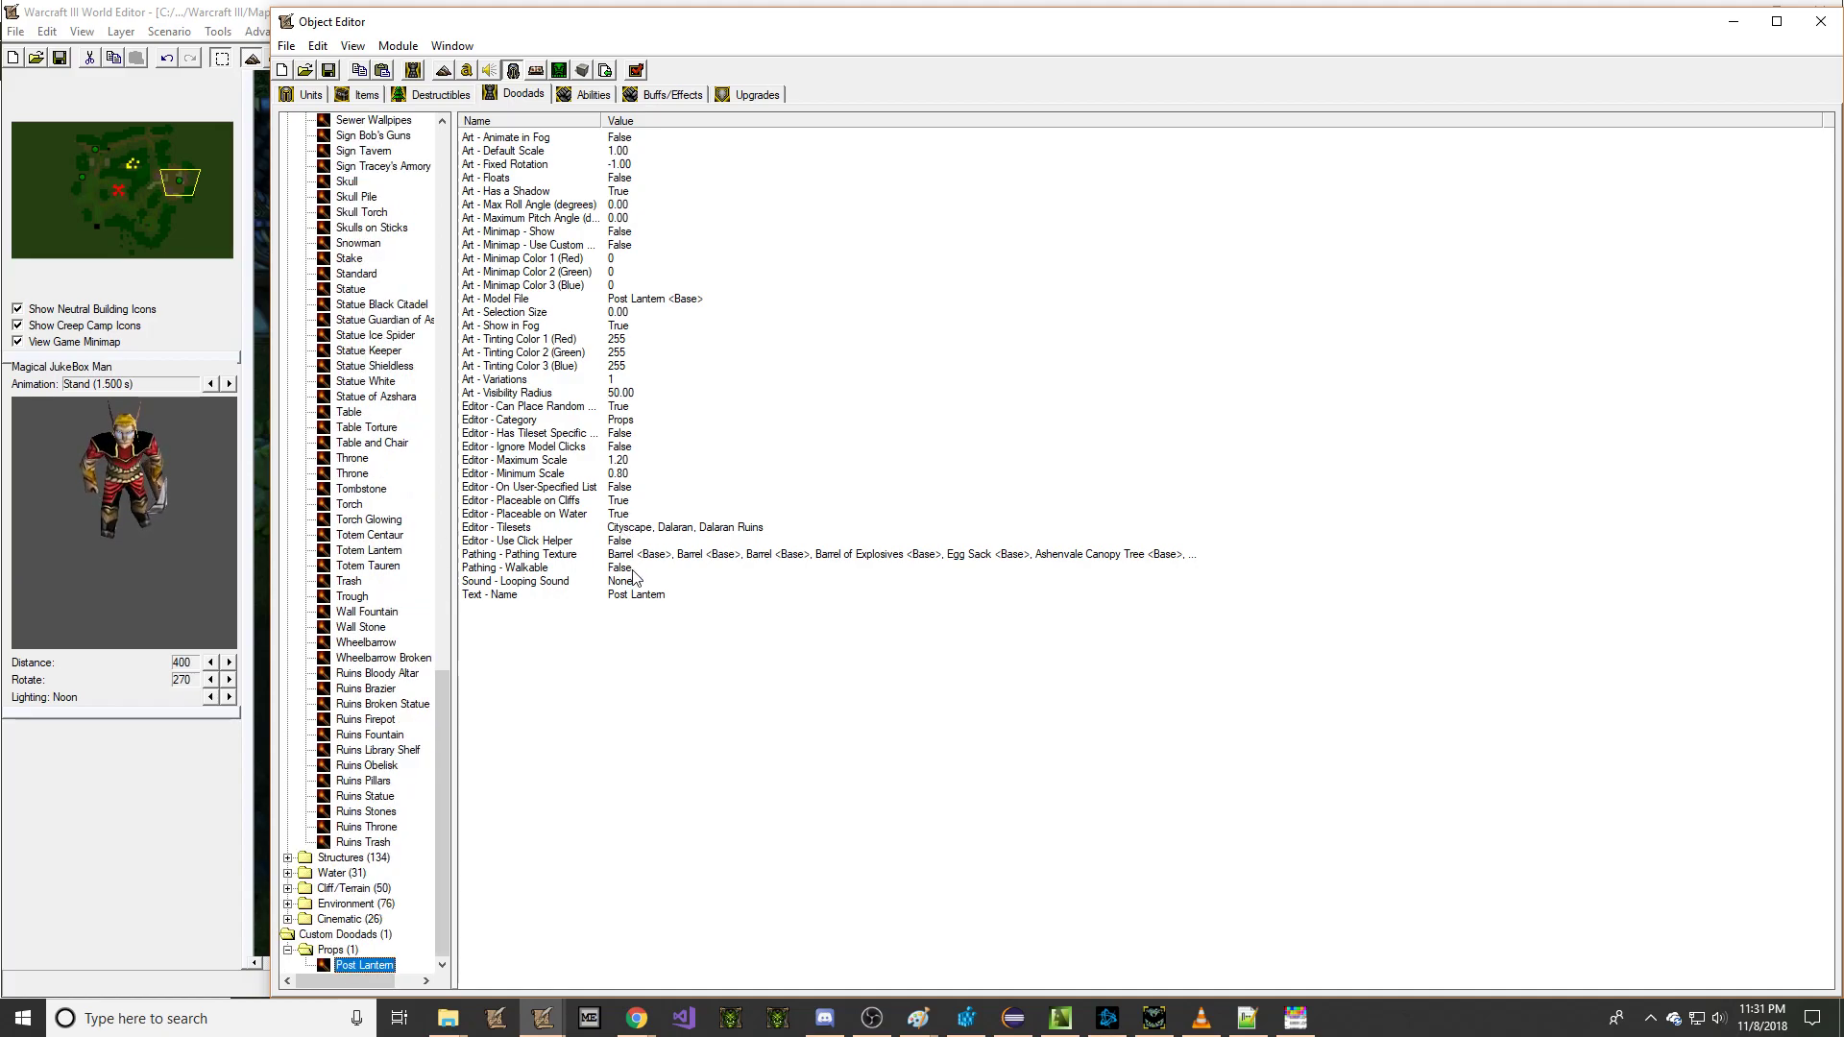
Step: Add All to the custom Post Lantern's tilesets and set its model file to the imported war3mapImported\JukeBoxLantern.mdx
{"action": "double_click", "coordinate": [663, 527]}
{"action": "left_click", "coordinate": [1141, 487]}
{"action": "left_click", "coordinate": [1085, 599]}
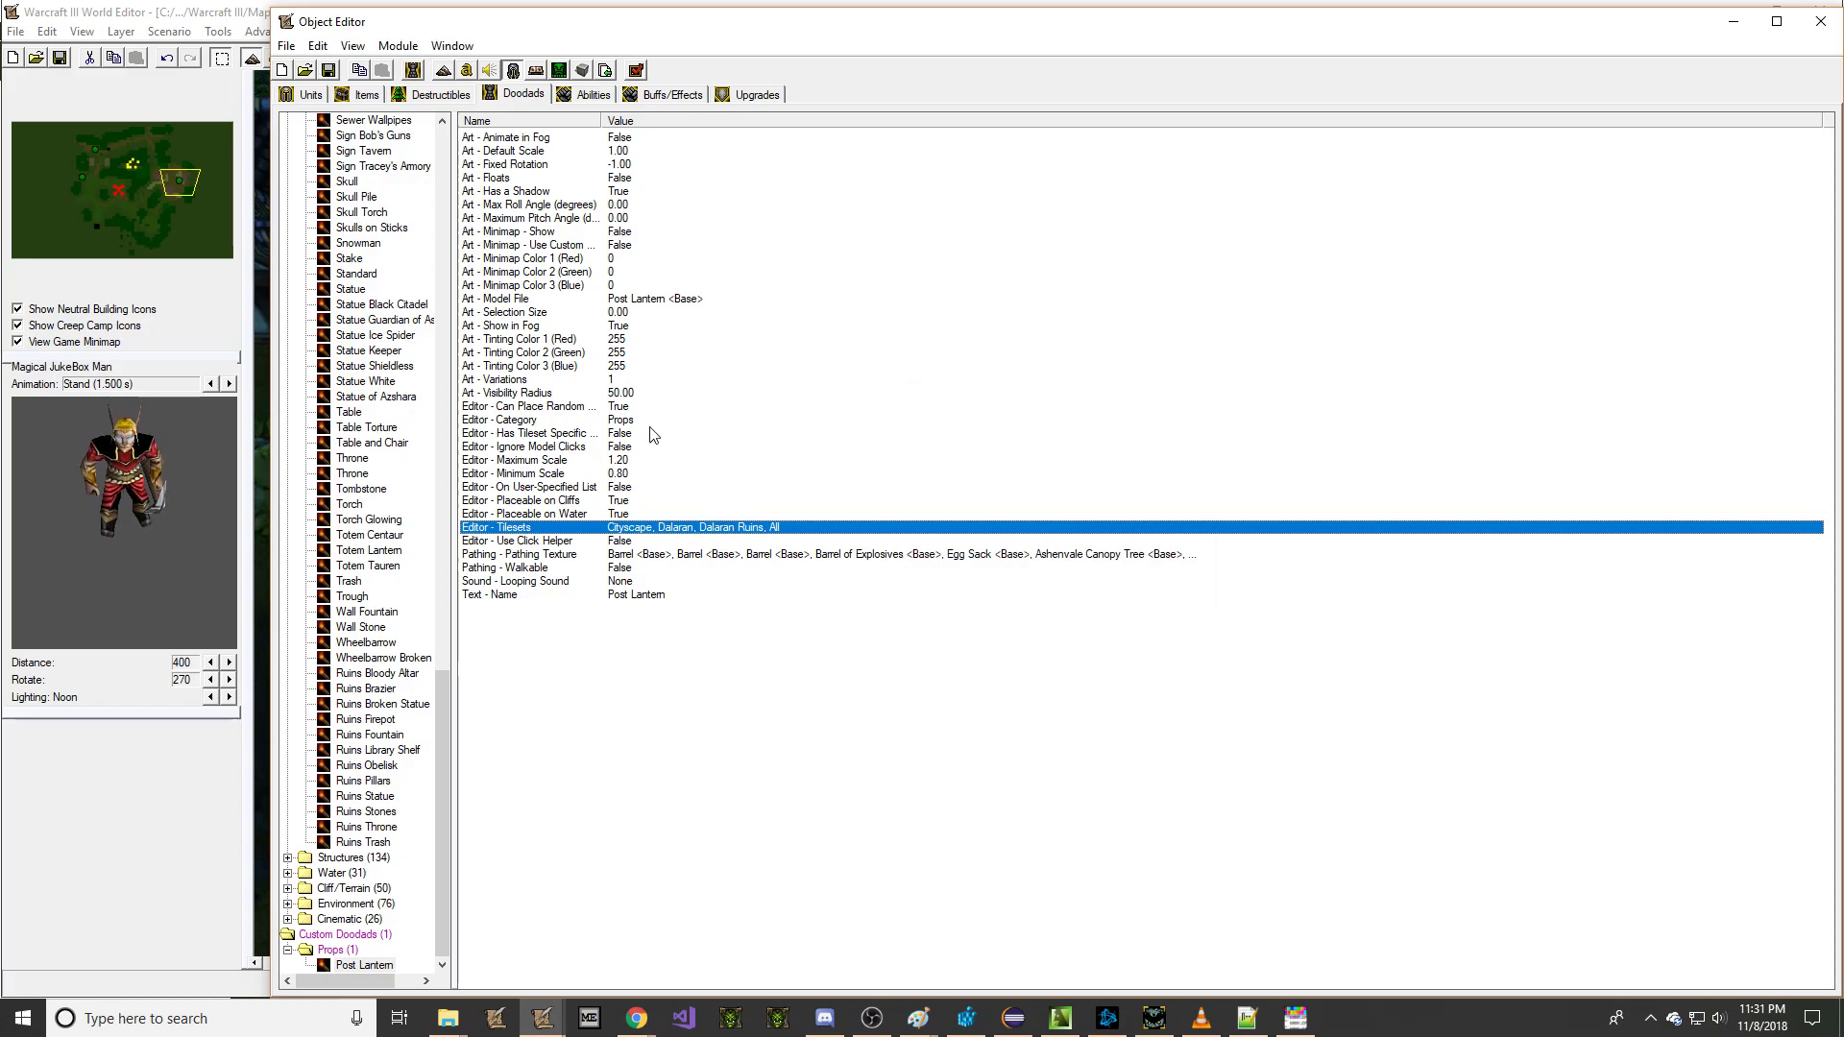
{"action": "double_click", "coordinate": [674, 301]}
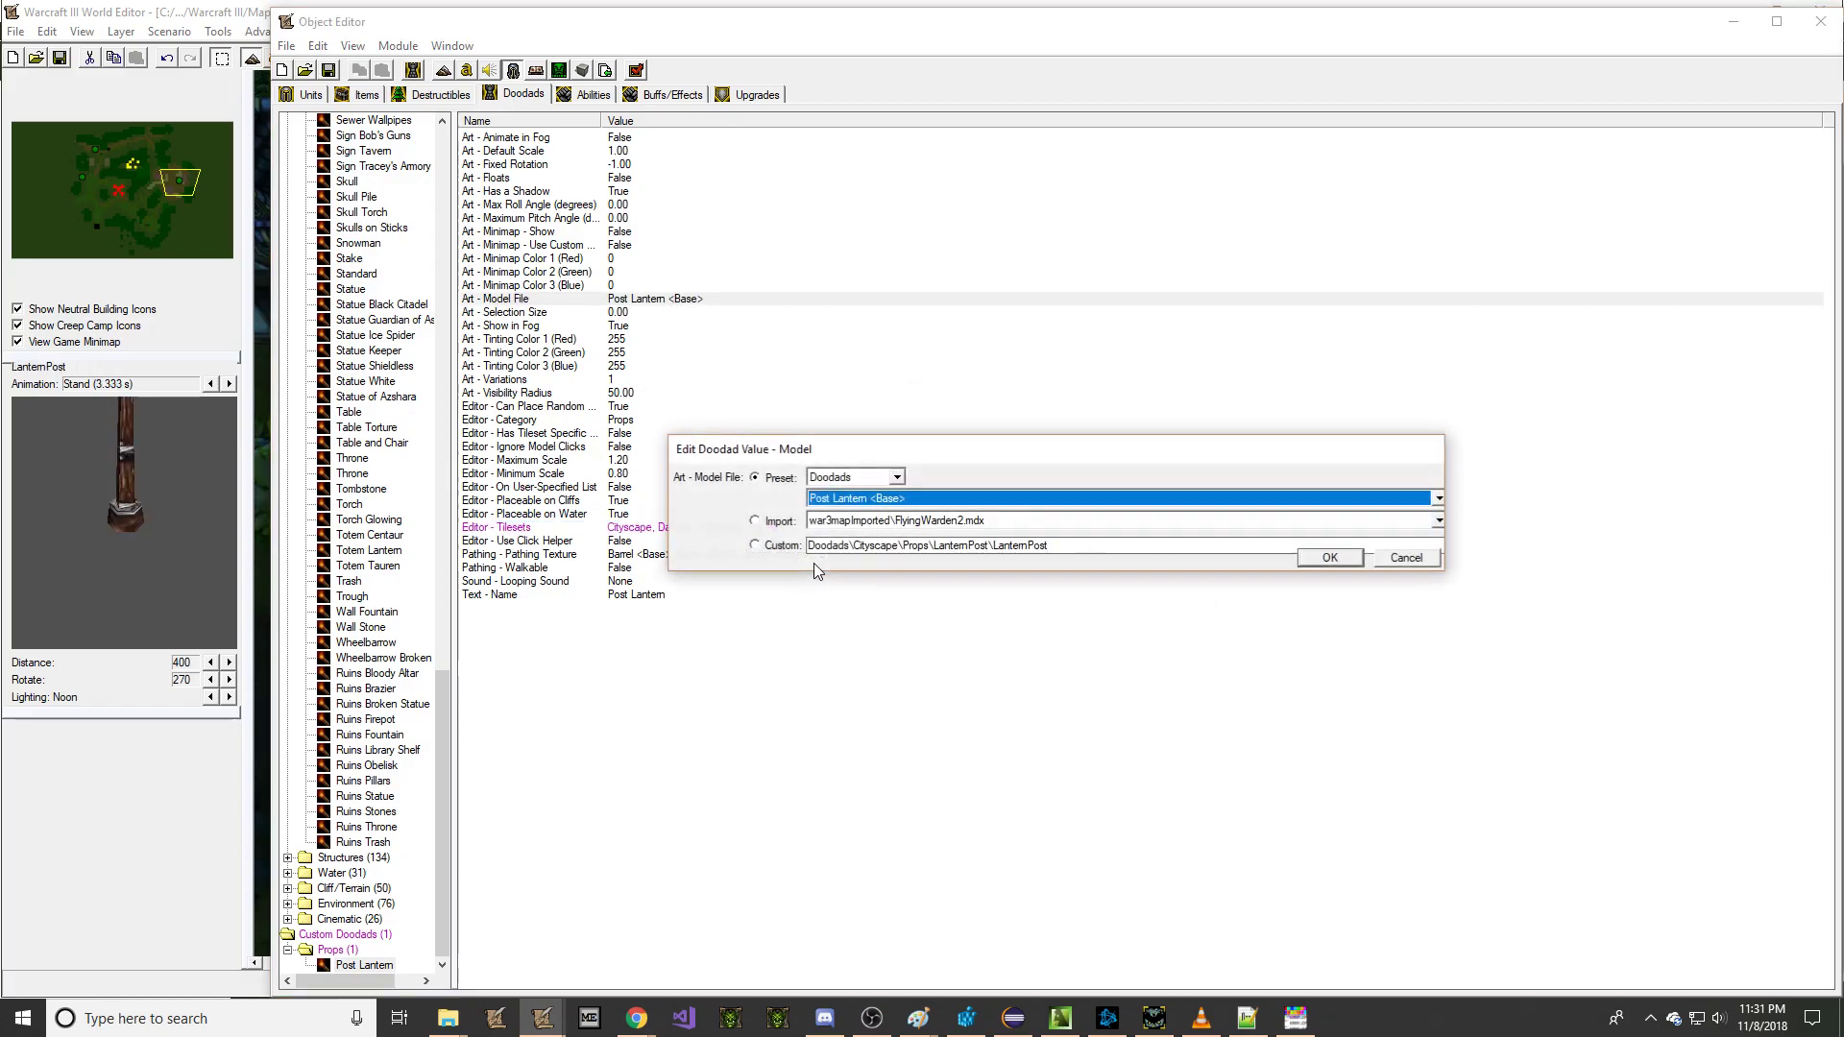
{"action": "left_click", "coordinate": [826, 521]}
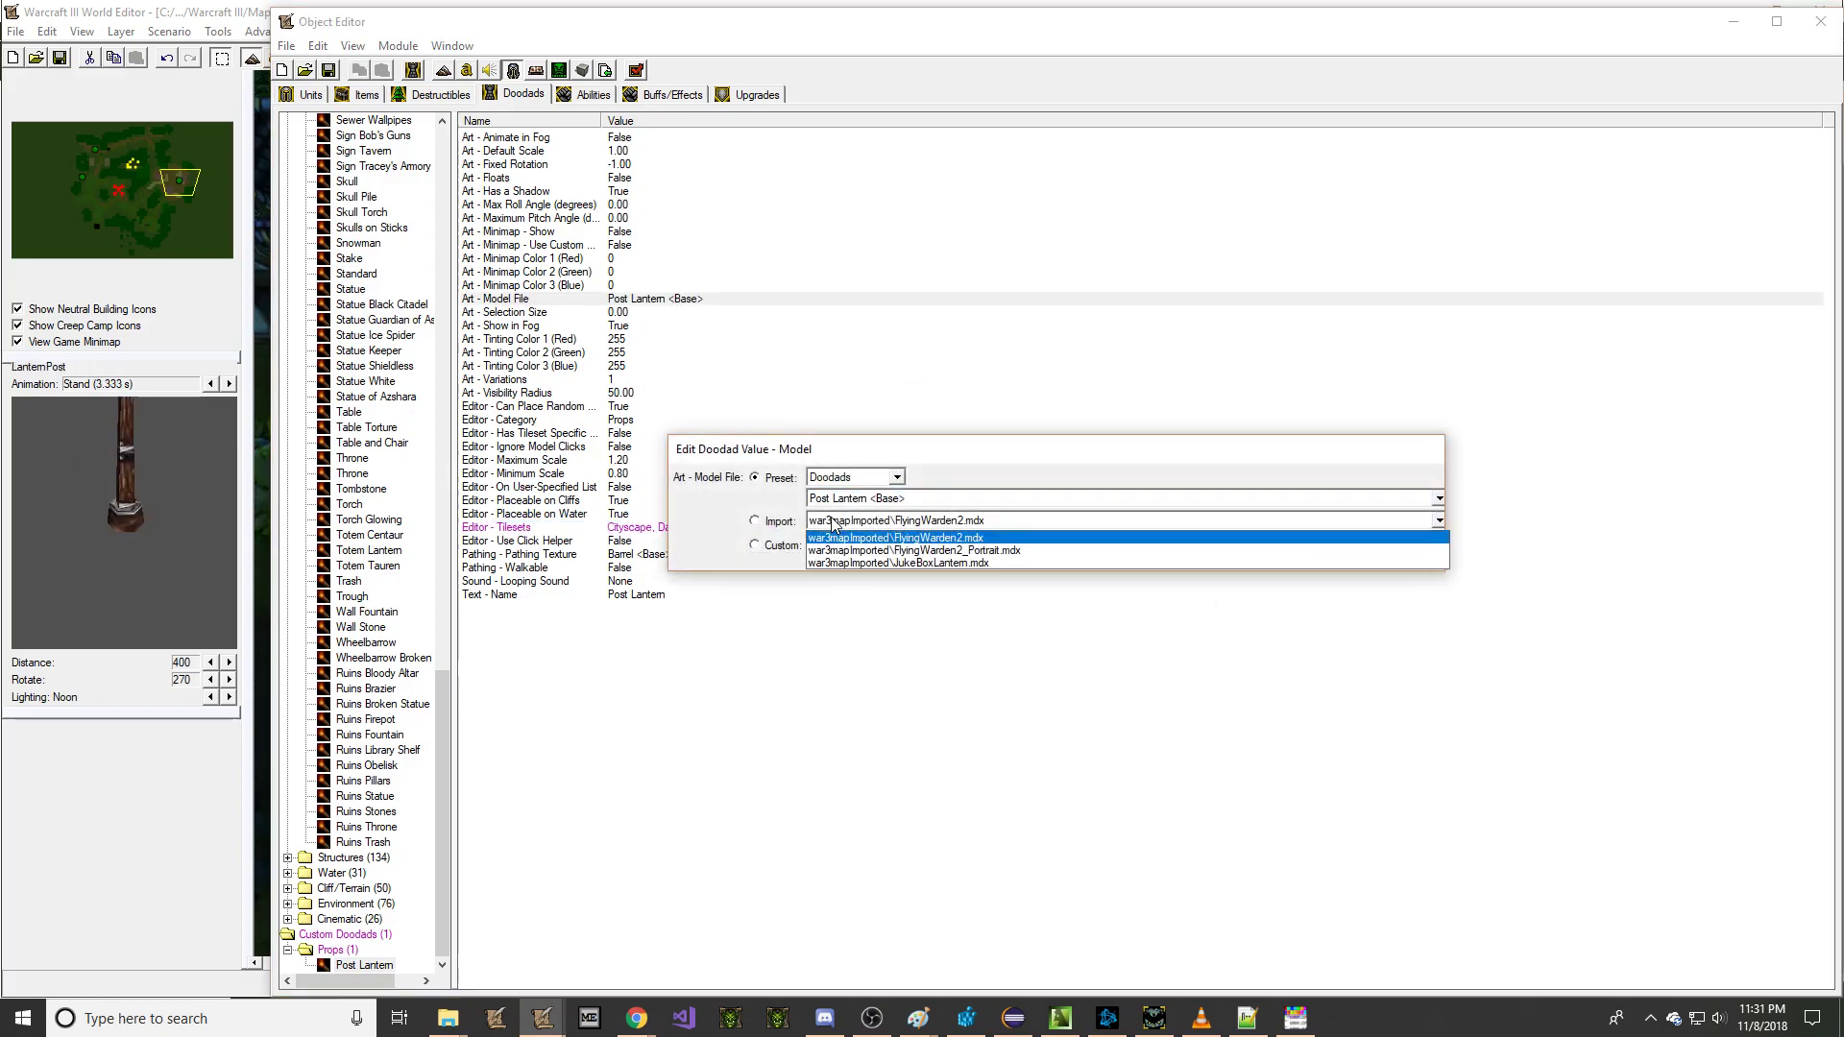
{"action": "left_click", "coordinate": [868, 567]}
{"action": "left_click", "coordinate": [1319, 560]}
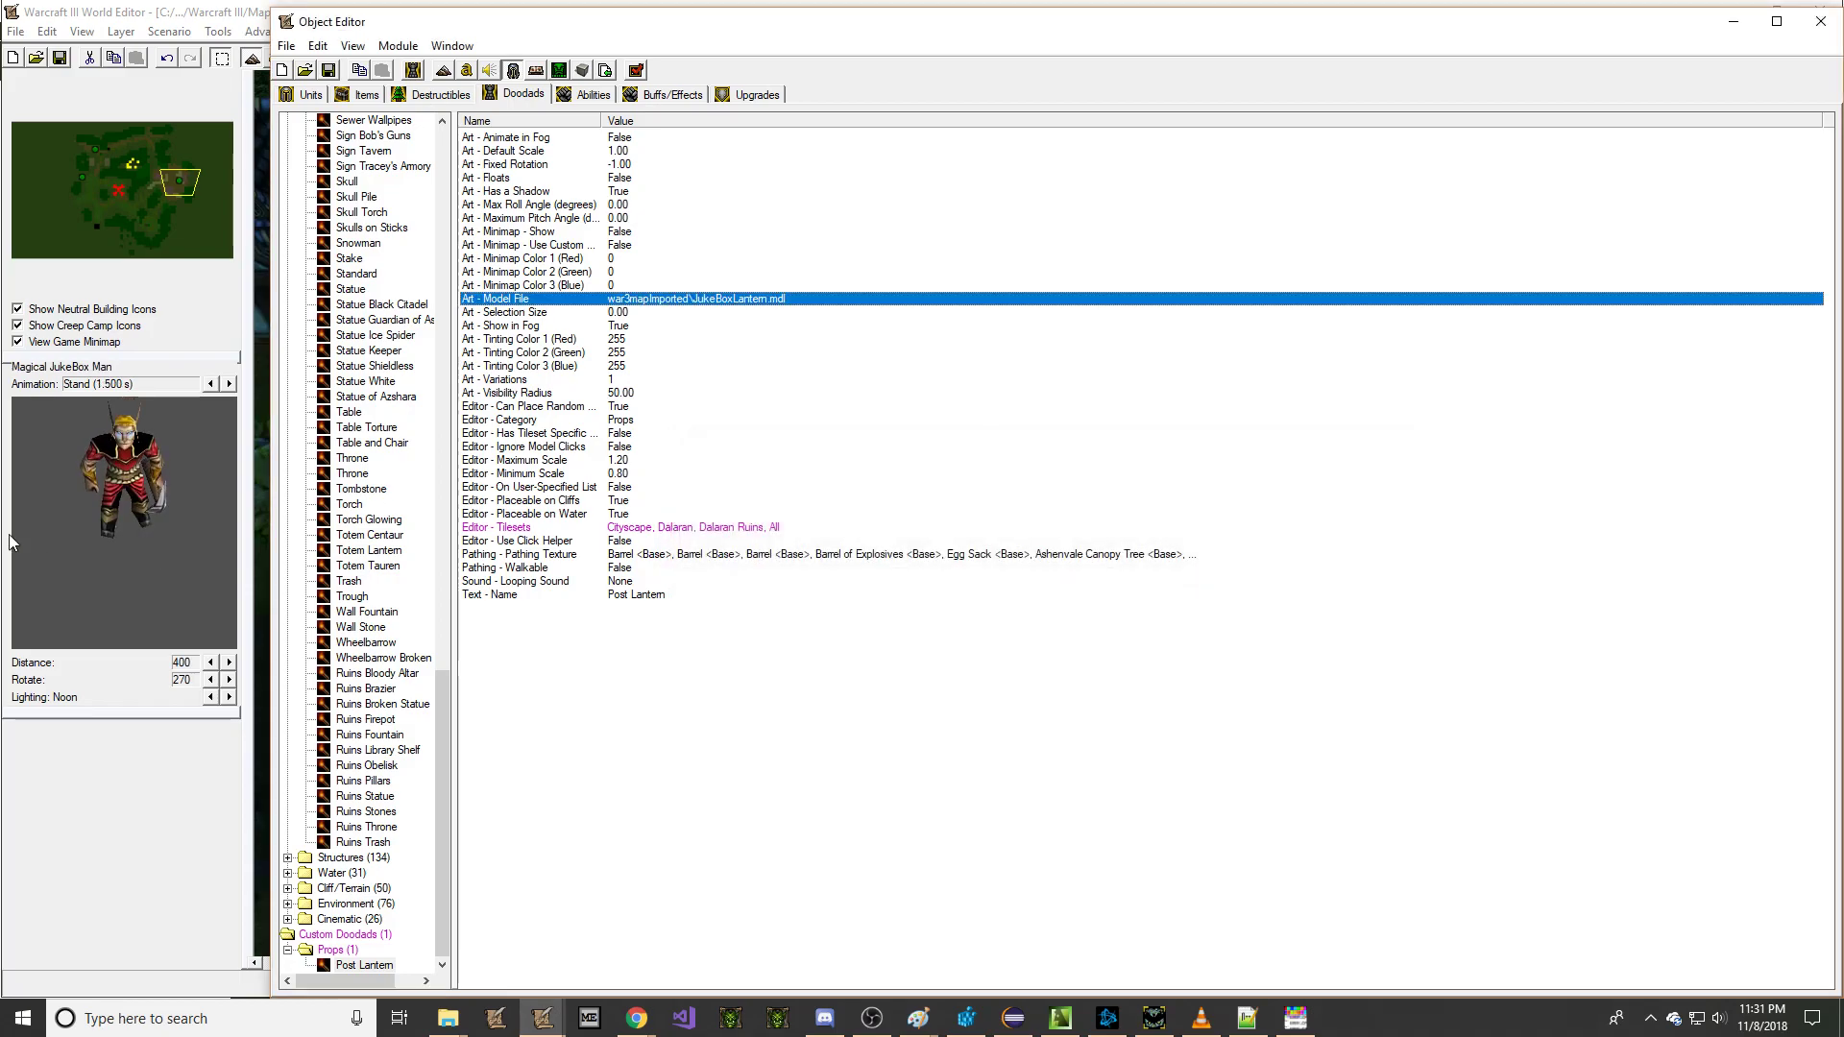
Step: Return to the map and show the Ashenvale Props in the Doodad Palette
{"action": "left_click", "coordinate": [6, 540]}
{"action": "left_click", "coordinate": [1642, 83]}
{"action": "left_click", "coordinate": [1652, 113]}
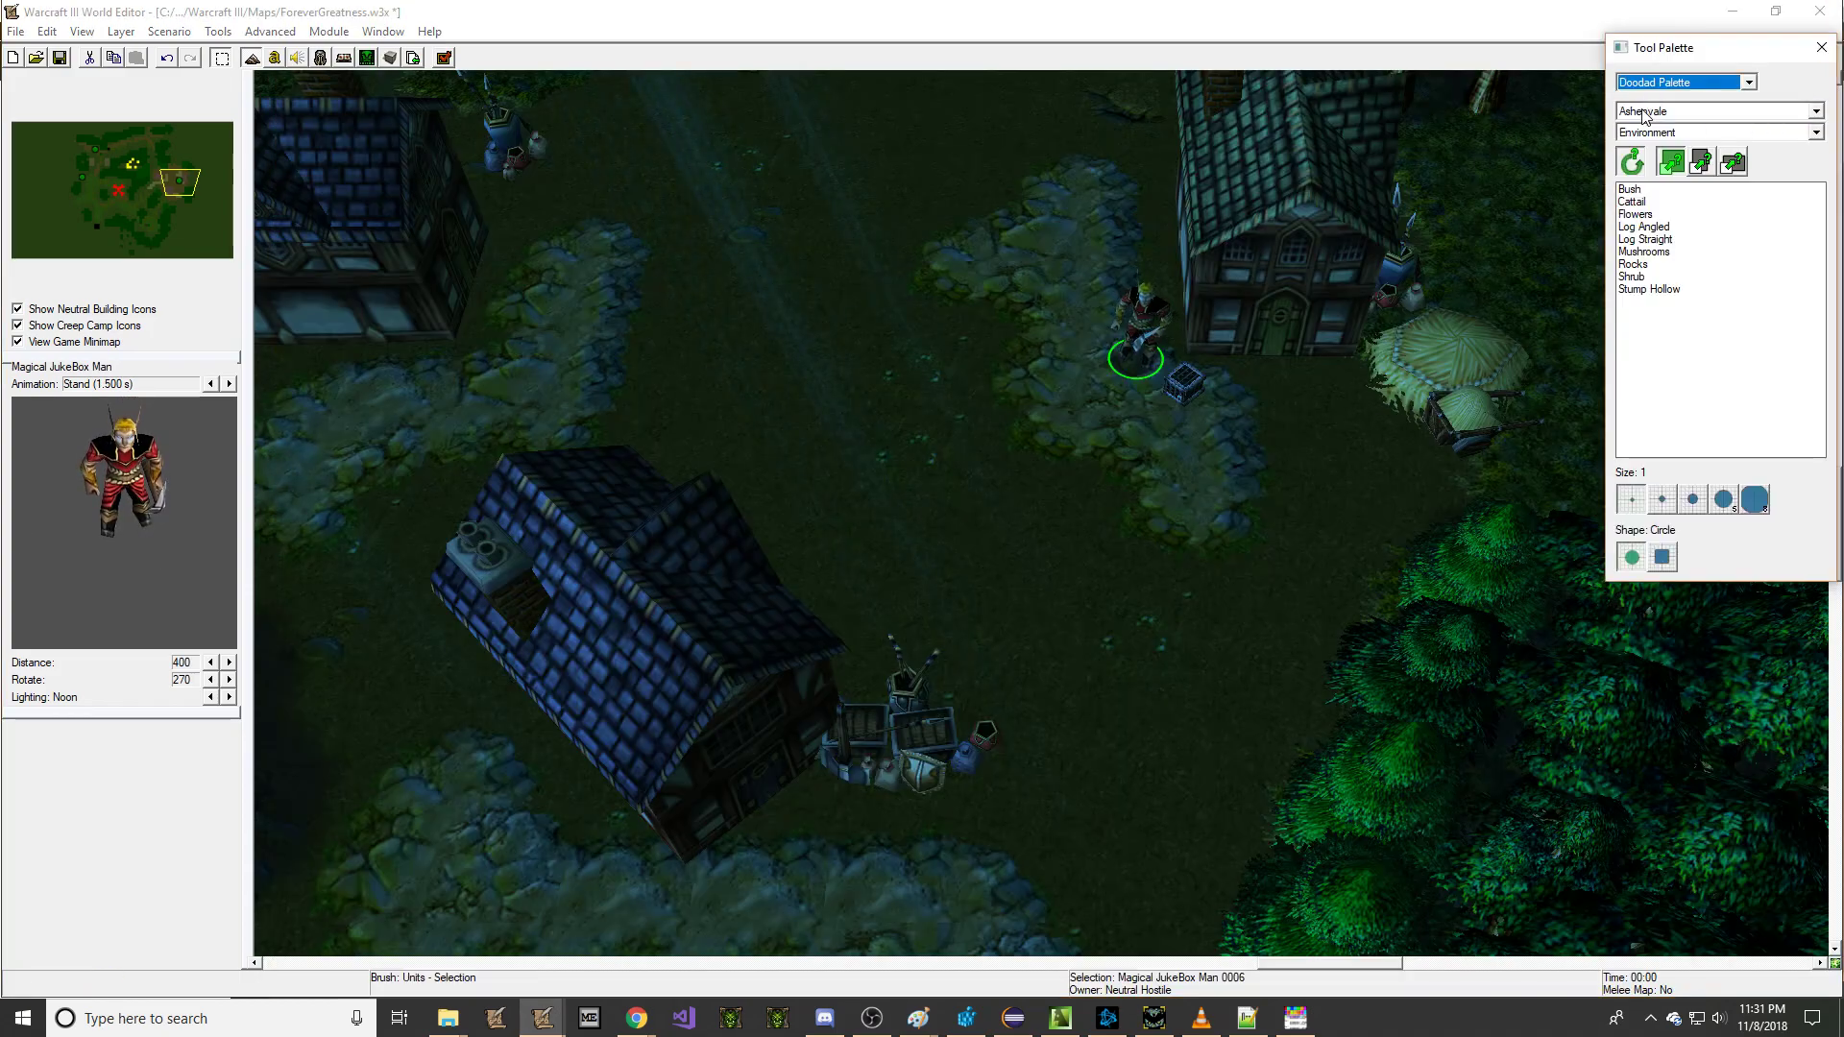
{"action": "left_click", "coordinate": [1662, 132]}
{"action": "left_click", "coordinate": [1657, 209]}
{"action": "left_click", "coordinate": [1654, 134]}
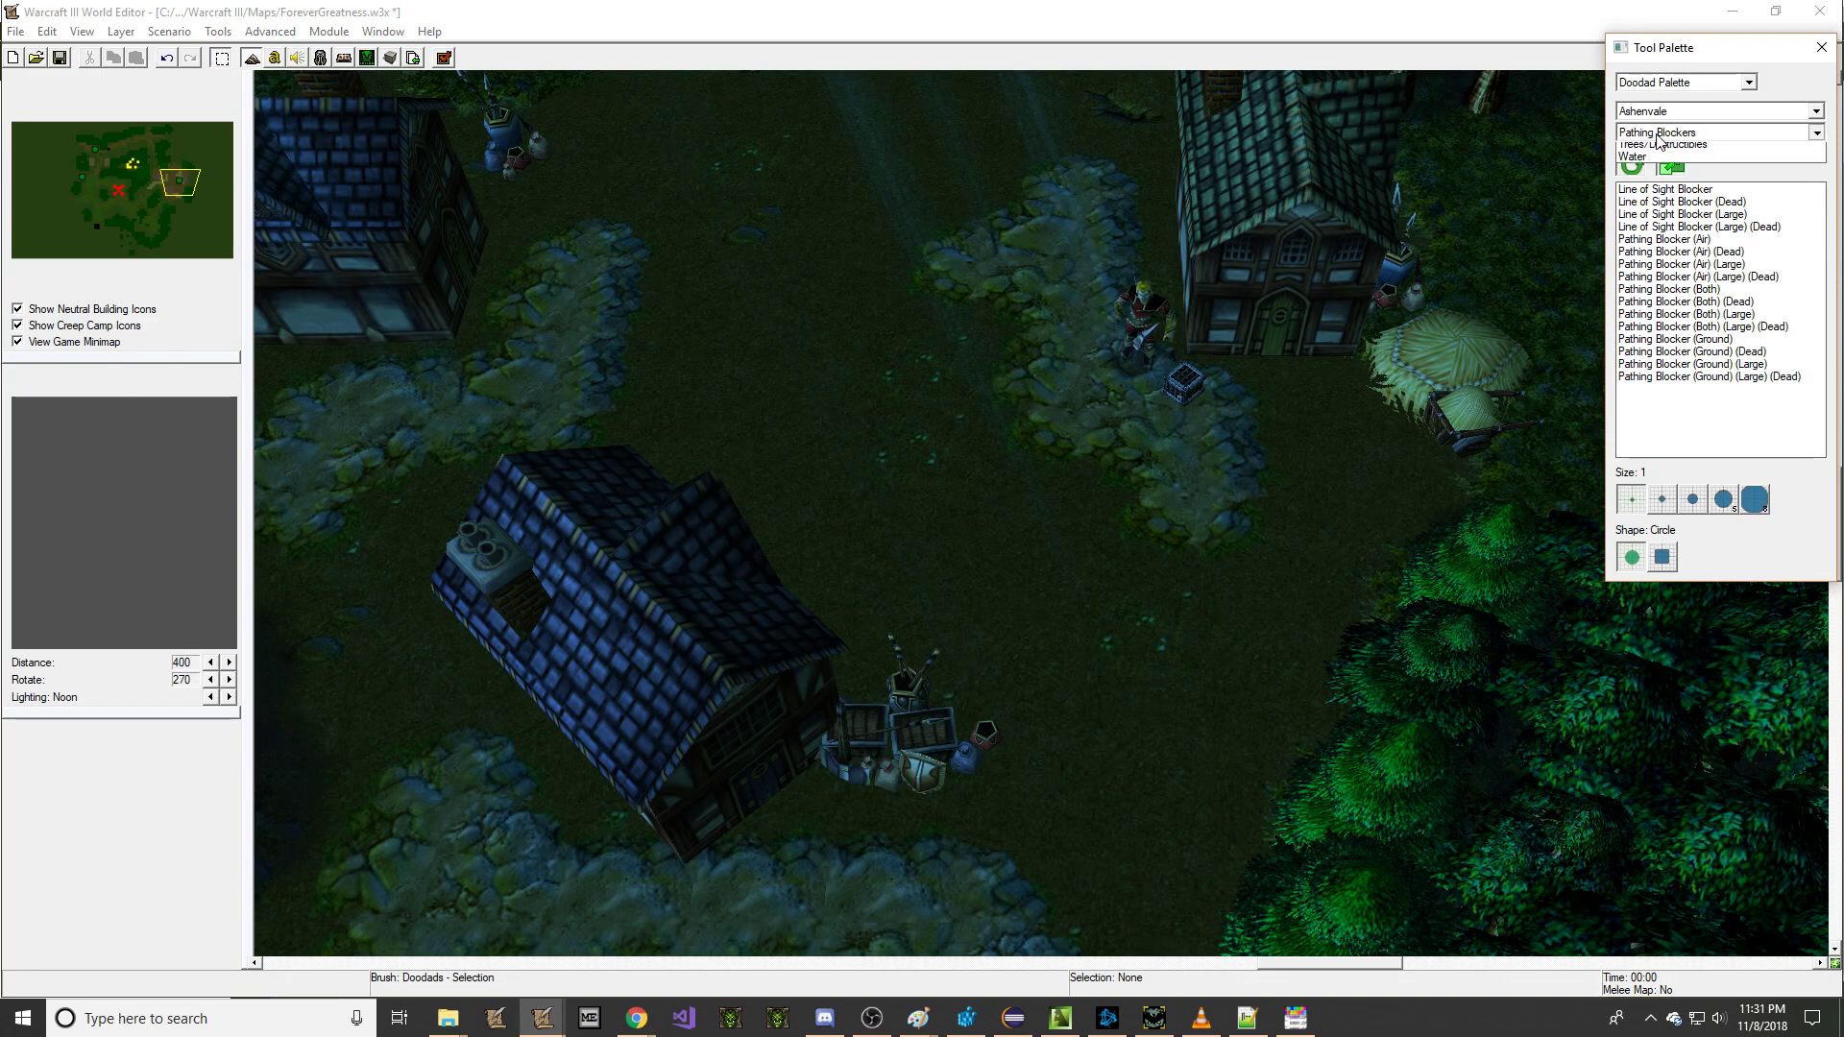
{"action": "left_click", "coordinate": [1650, 210]}
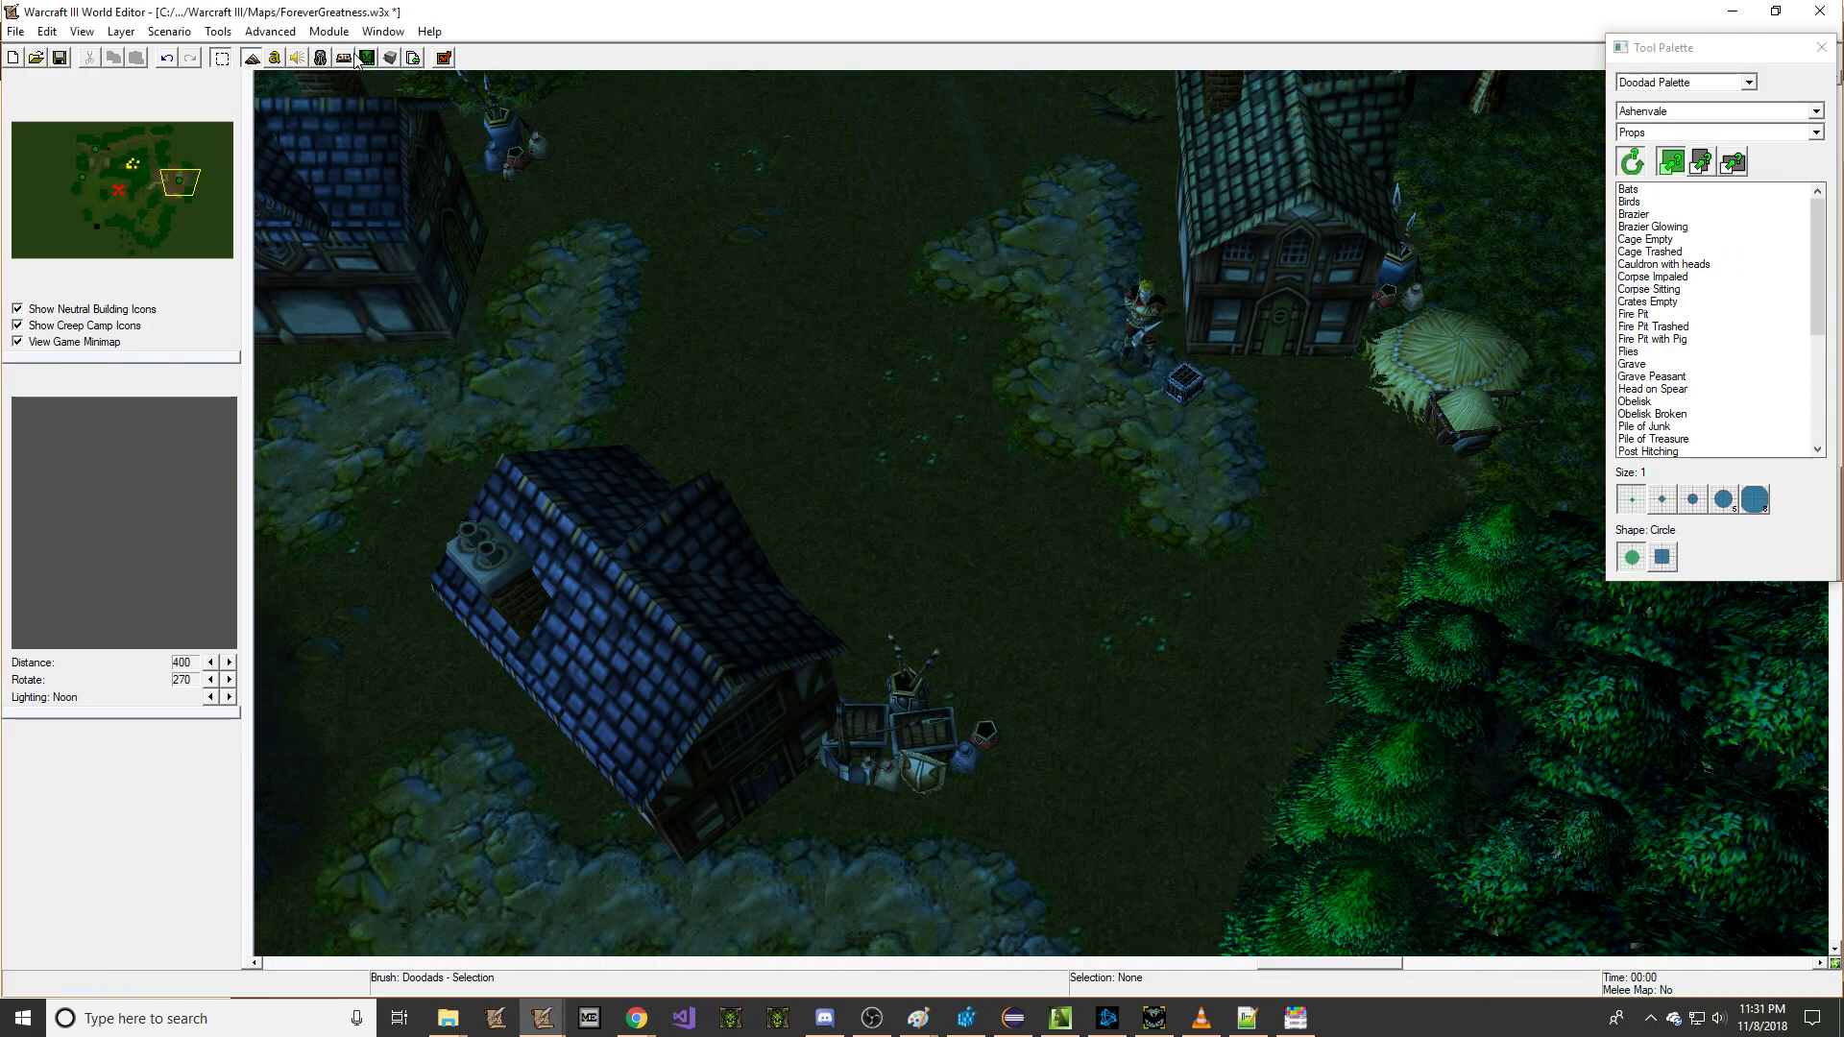
Step: Rename the custom Post Lantern doodad as JukeBox Lantern in the Object Editor and return to the map
{"action": "left_click", "coordinate": [320, 59]}
{"action": "double_click", "coordinate": [661, 596]}
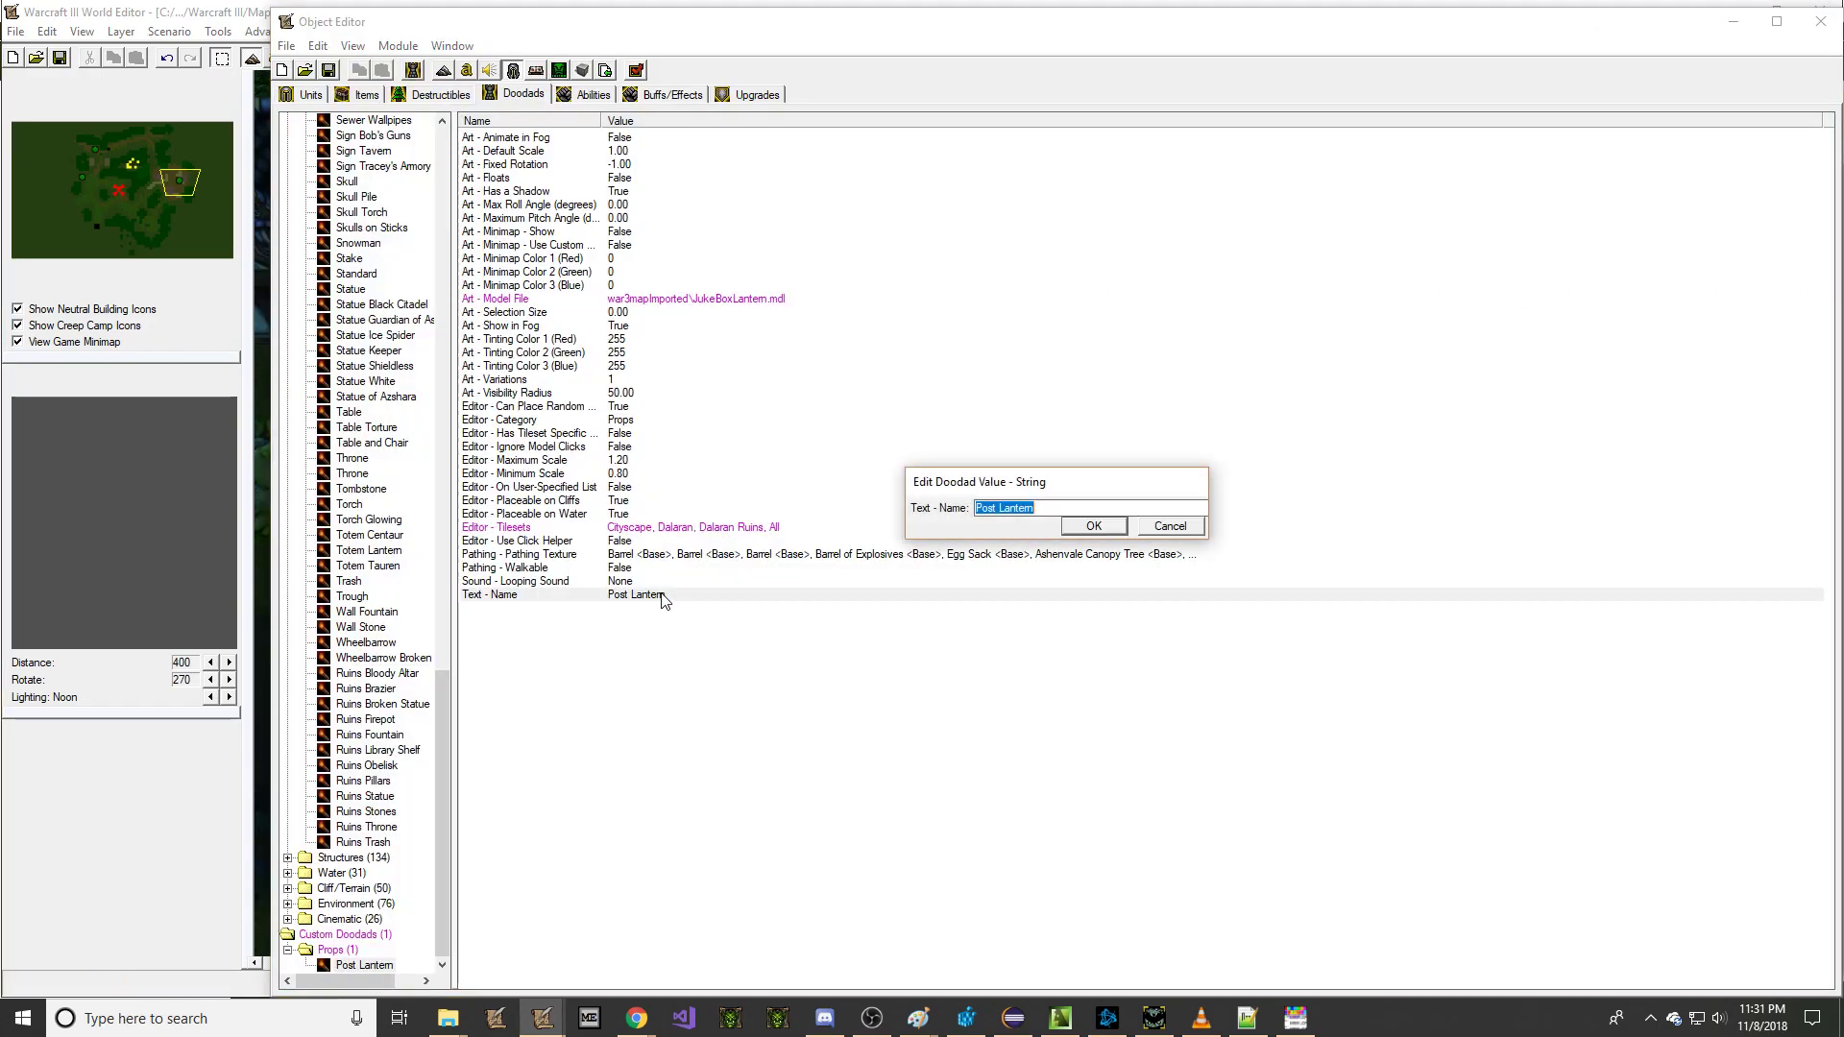
{"action": "type", "text": "JukeBox Lantern"}
{"action": "key", "text": "Return"}
{"action": "left_click", "coordinate": [140, 451]}
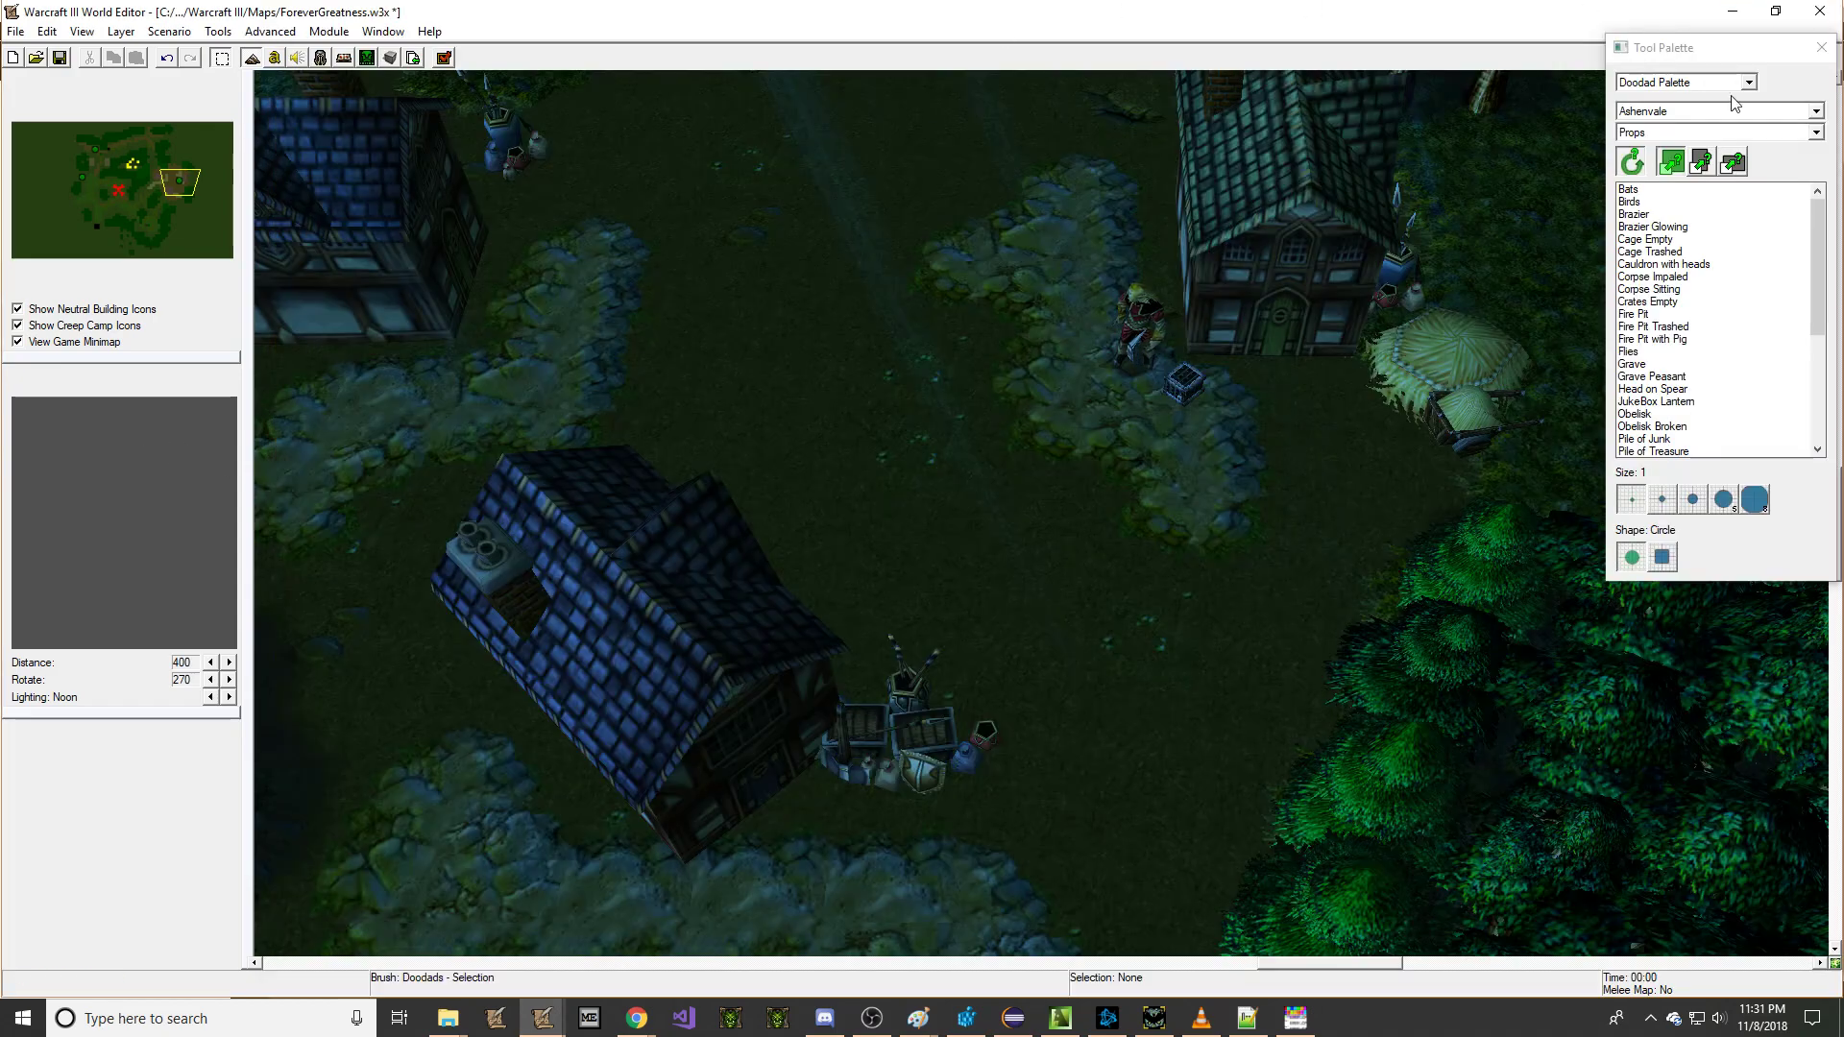
Step: Place three JukeBox Lantern doodads around the house next to the Magical JukeBox Man
{"action": "left_click_drag", "start_coordinate": [1823, 274], "coordinate": [1821, 403]}
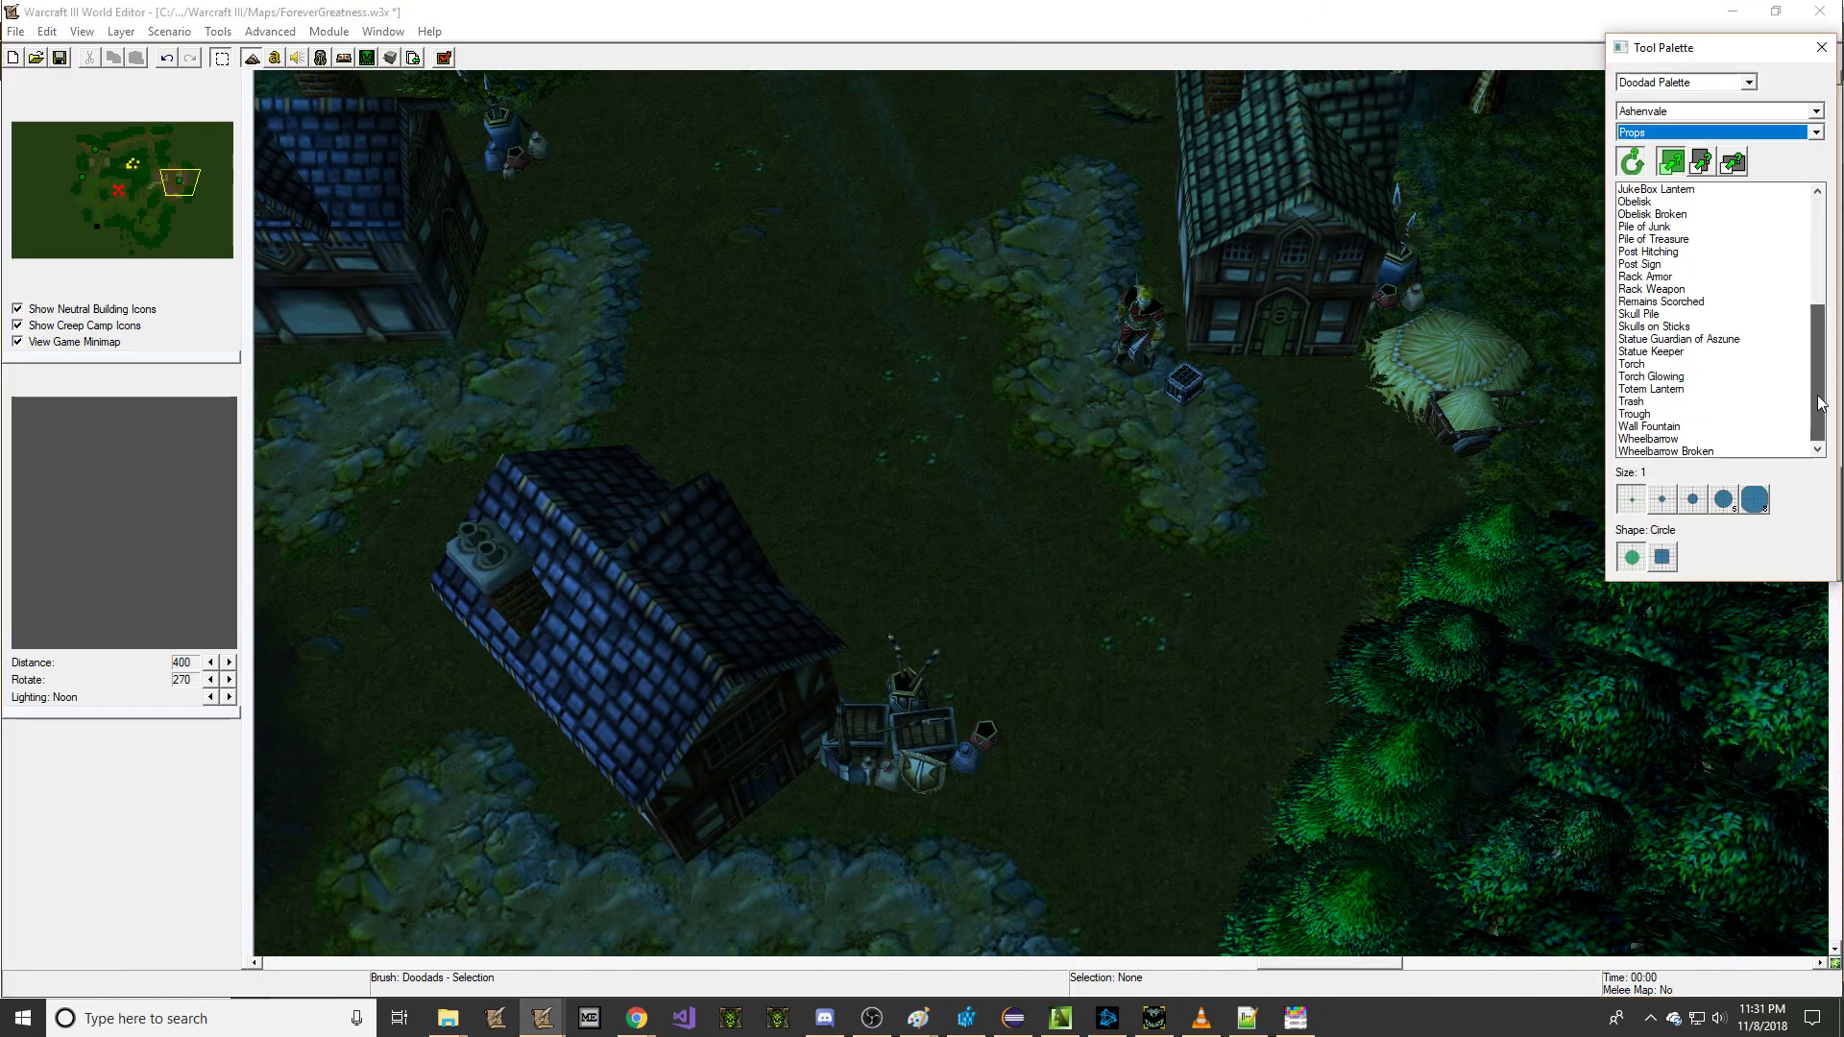
{"action": "left_click", "coordinate": [1656, 189]}
{"action": "left_click", "coordinate": [1266, 431]}
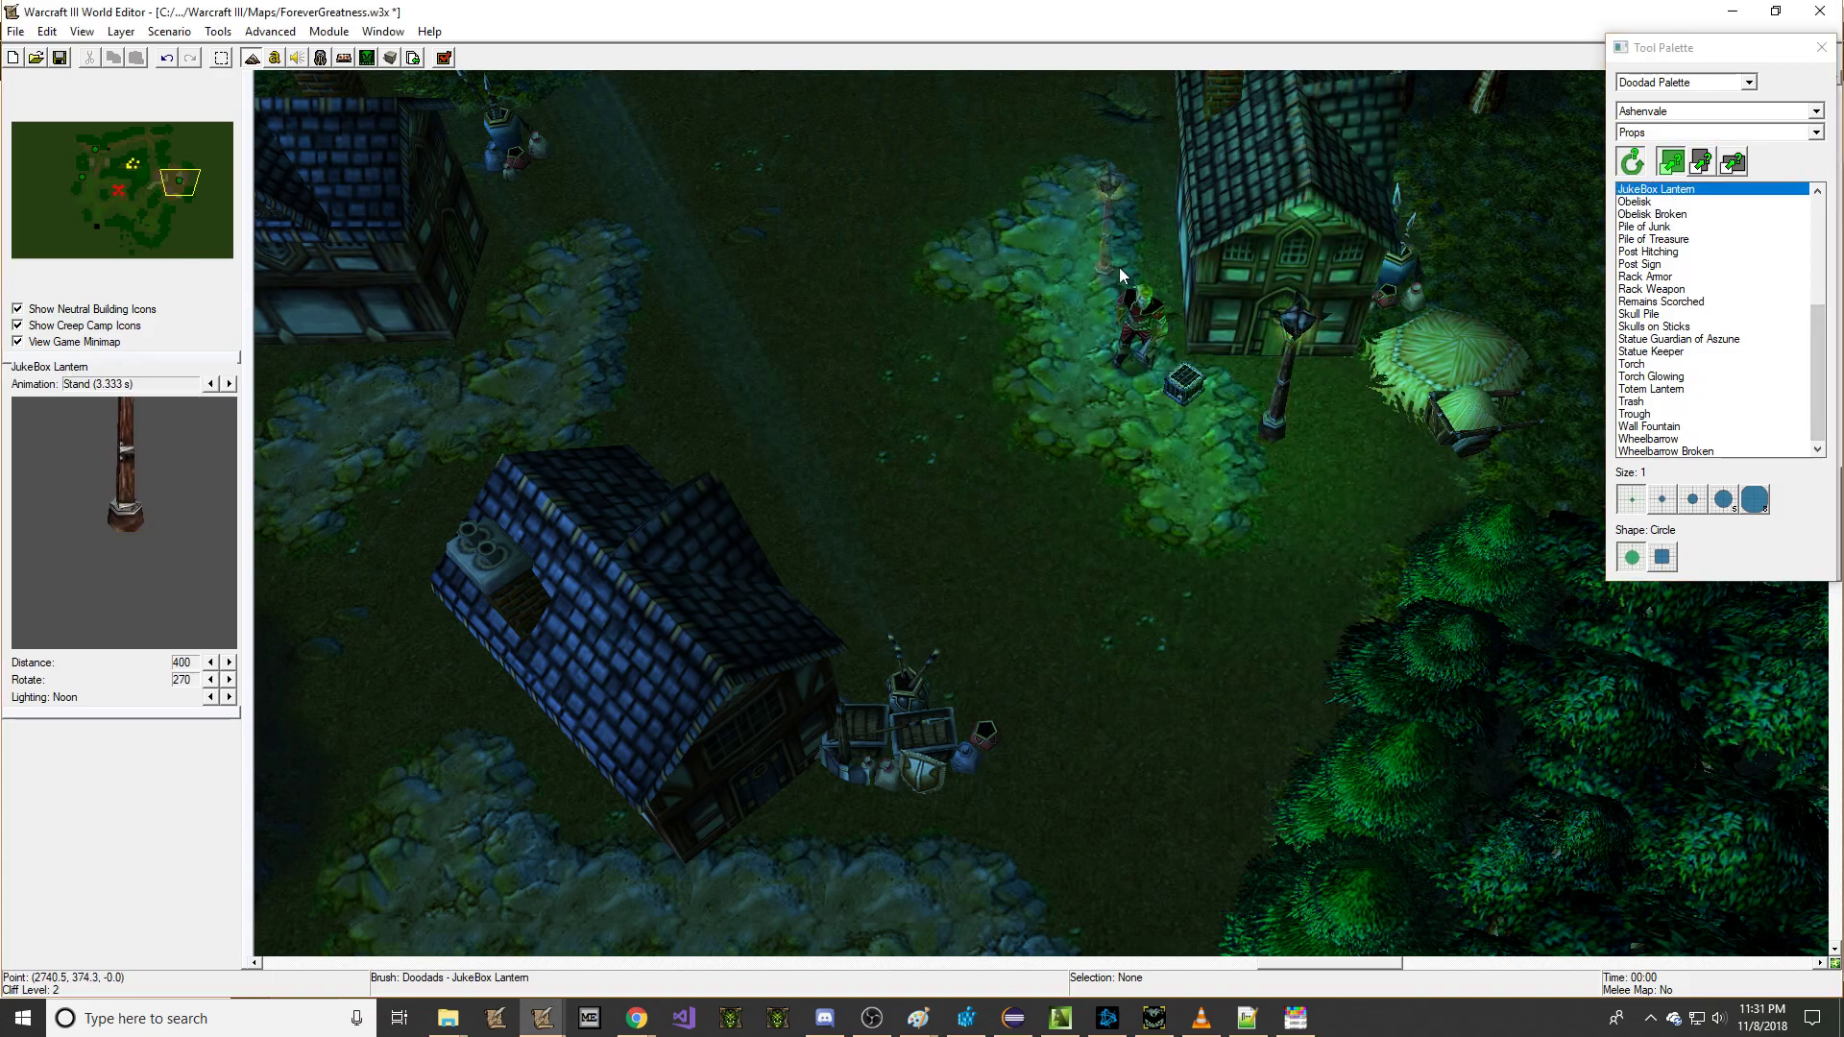
{"action": "left_click", "coordinate": [1120, 267]}
{"action": "key", "text": "Up"}
{"action": "key", "text": "Right"}
{"action": "left_click", "coordinate": [1053, 250]}
{"action": "key", "text": "Left"}
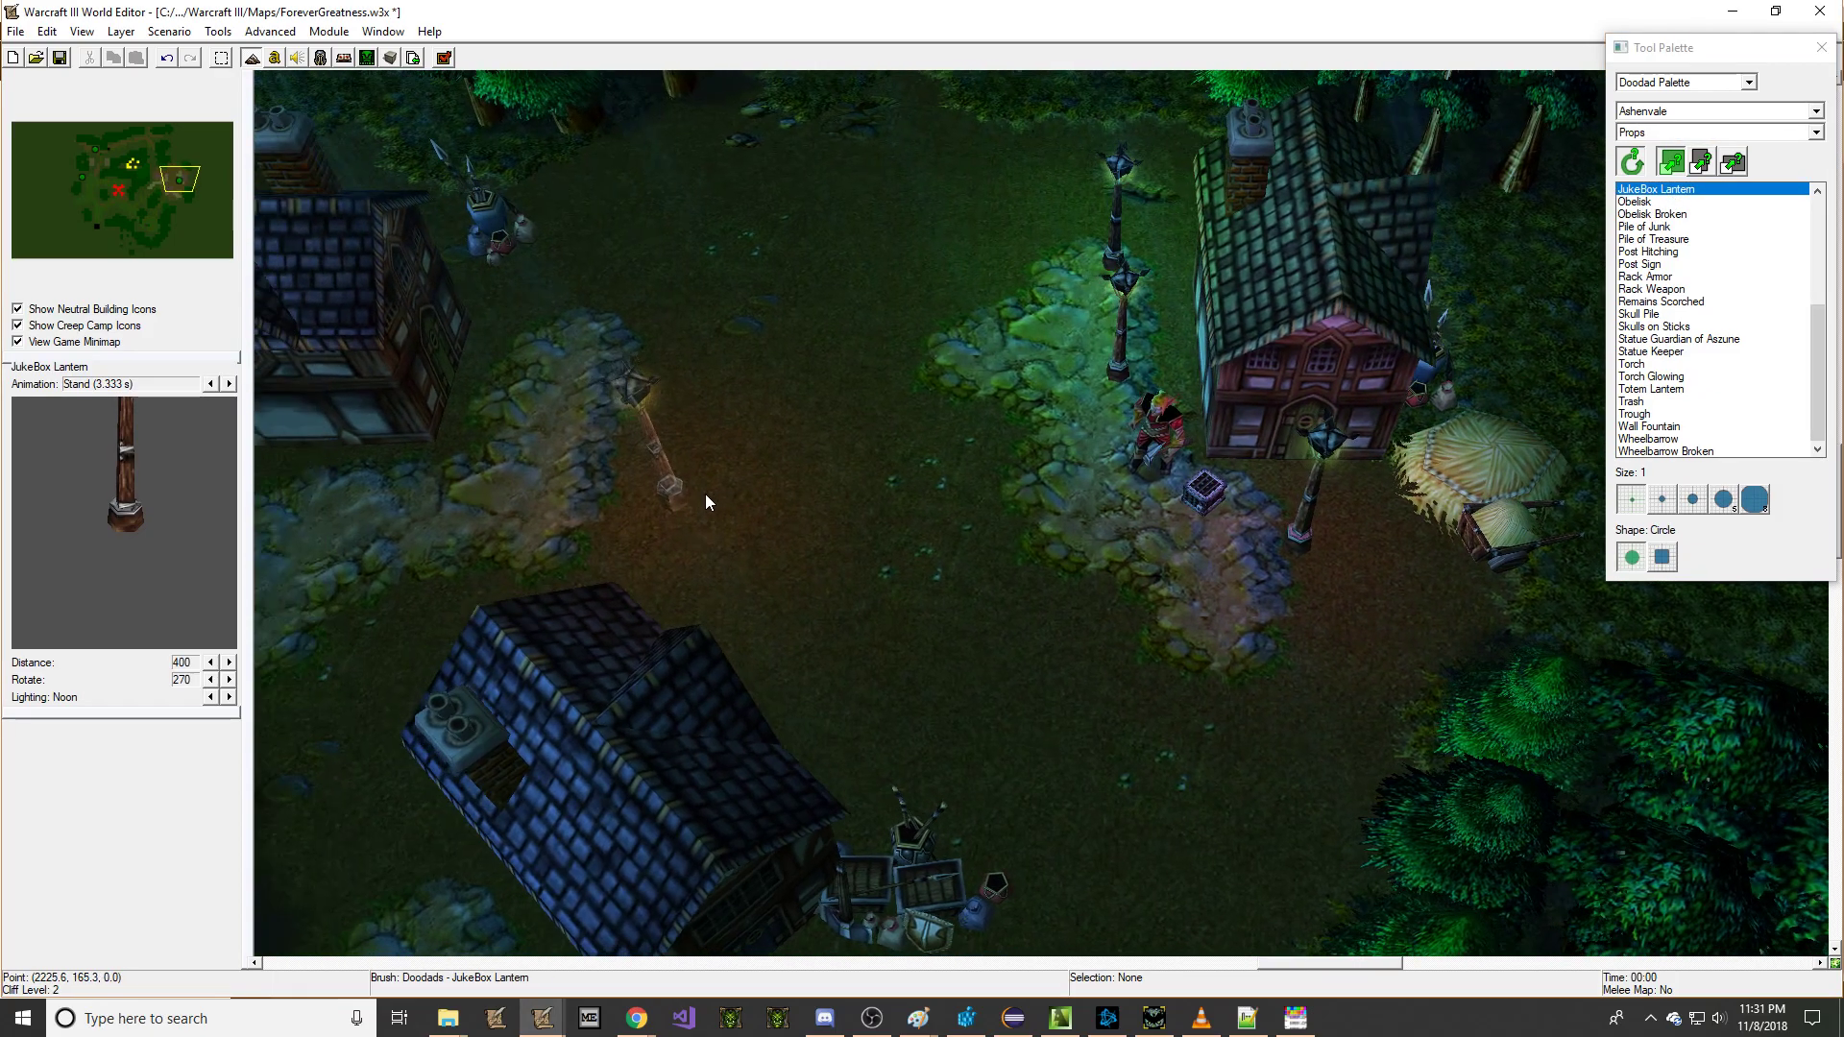
Step: Place three more JukeBox Lanterns along the stone path beside the village's northwestern house
{"action": "left_click", "coordinate": [551, 423]}
{"action": "left_click", "coordinate": [581, 305]}
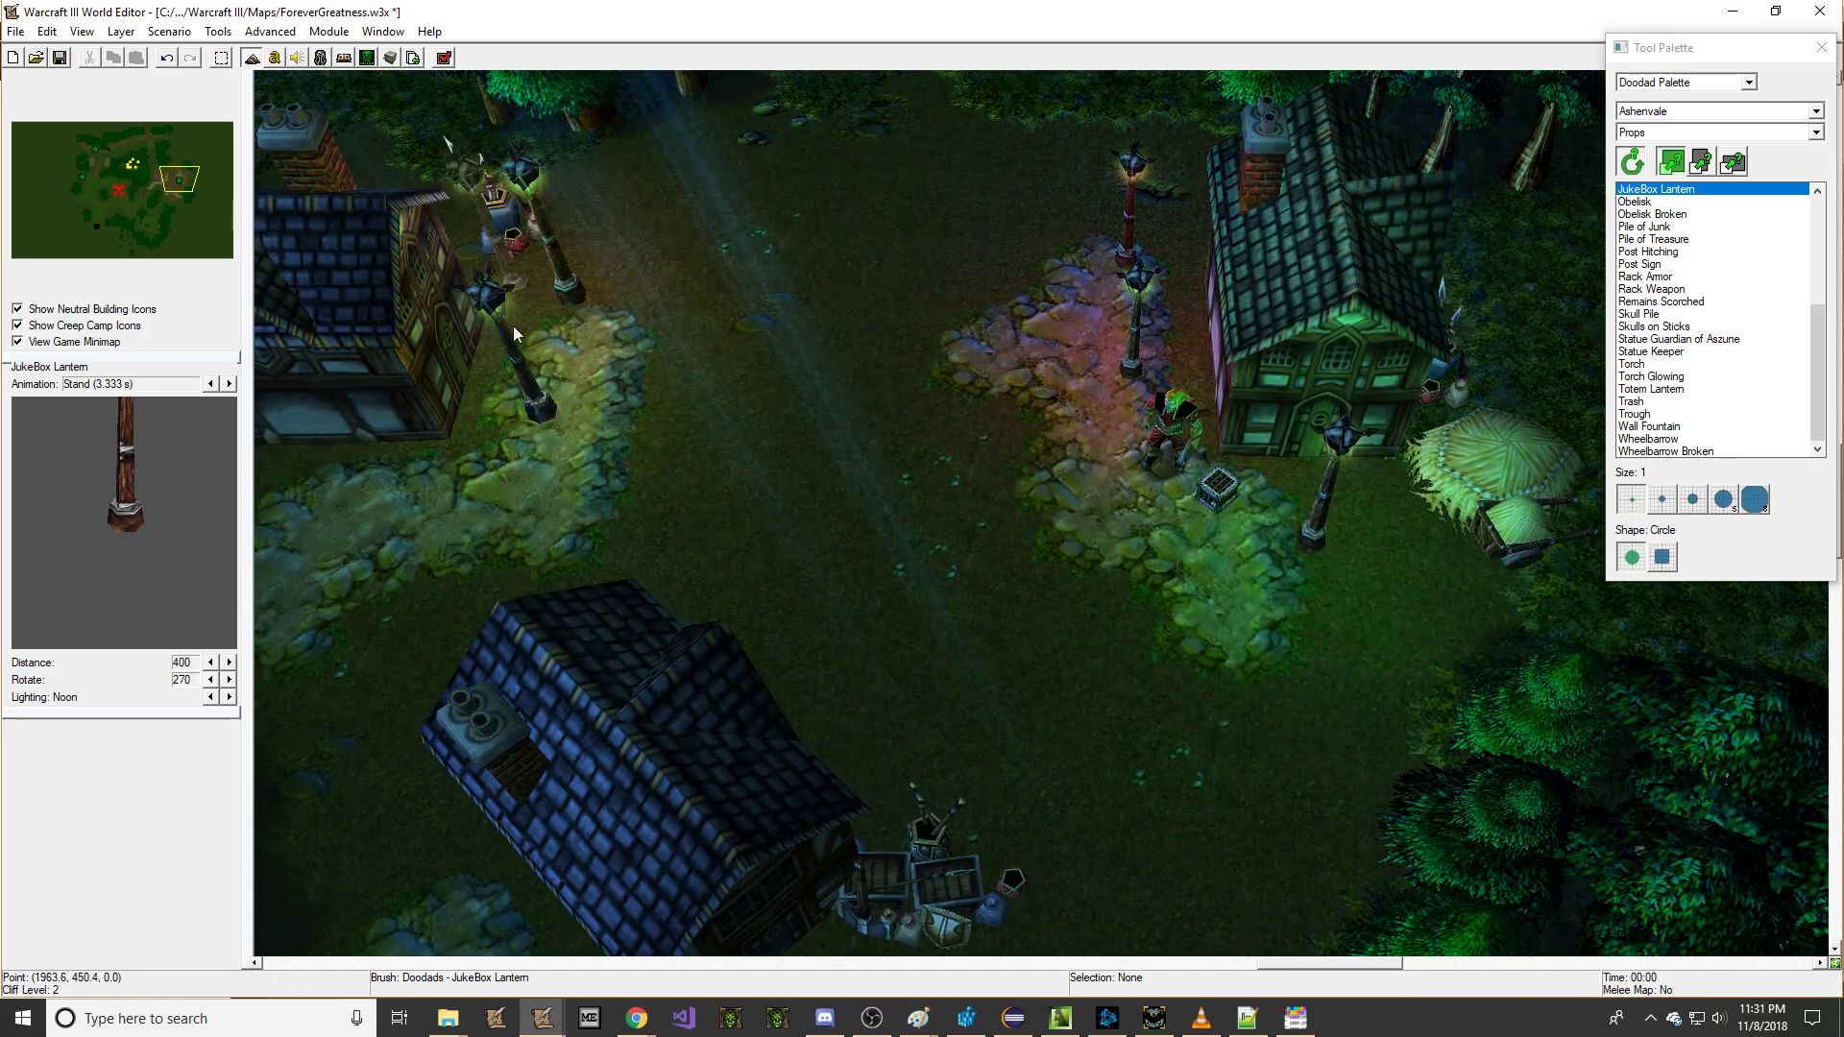
{"action": "key", "text": "Left"}
{"action": "key", "text": "Down"}
{"action": "left_click", "coordinate": [522, 415]}
Step: Place three JukeBox Lanterns along the northeast side of the southern house and stop placing doodads
{"action": "left_click", "coordinate": [876, 521]}
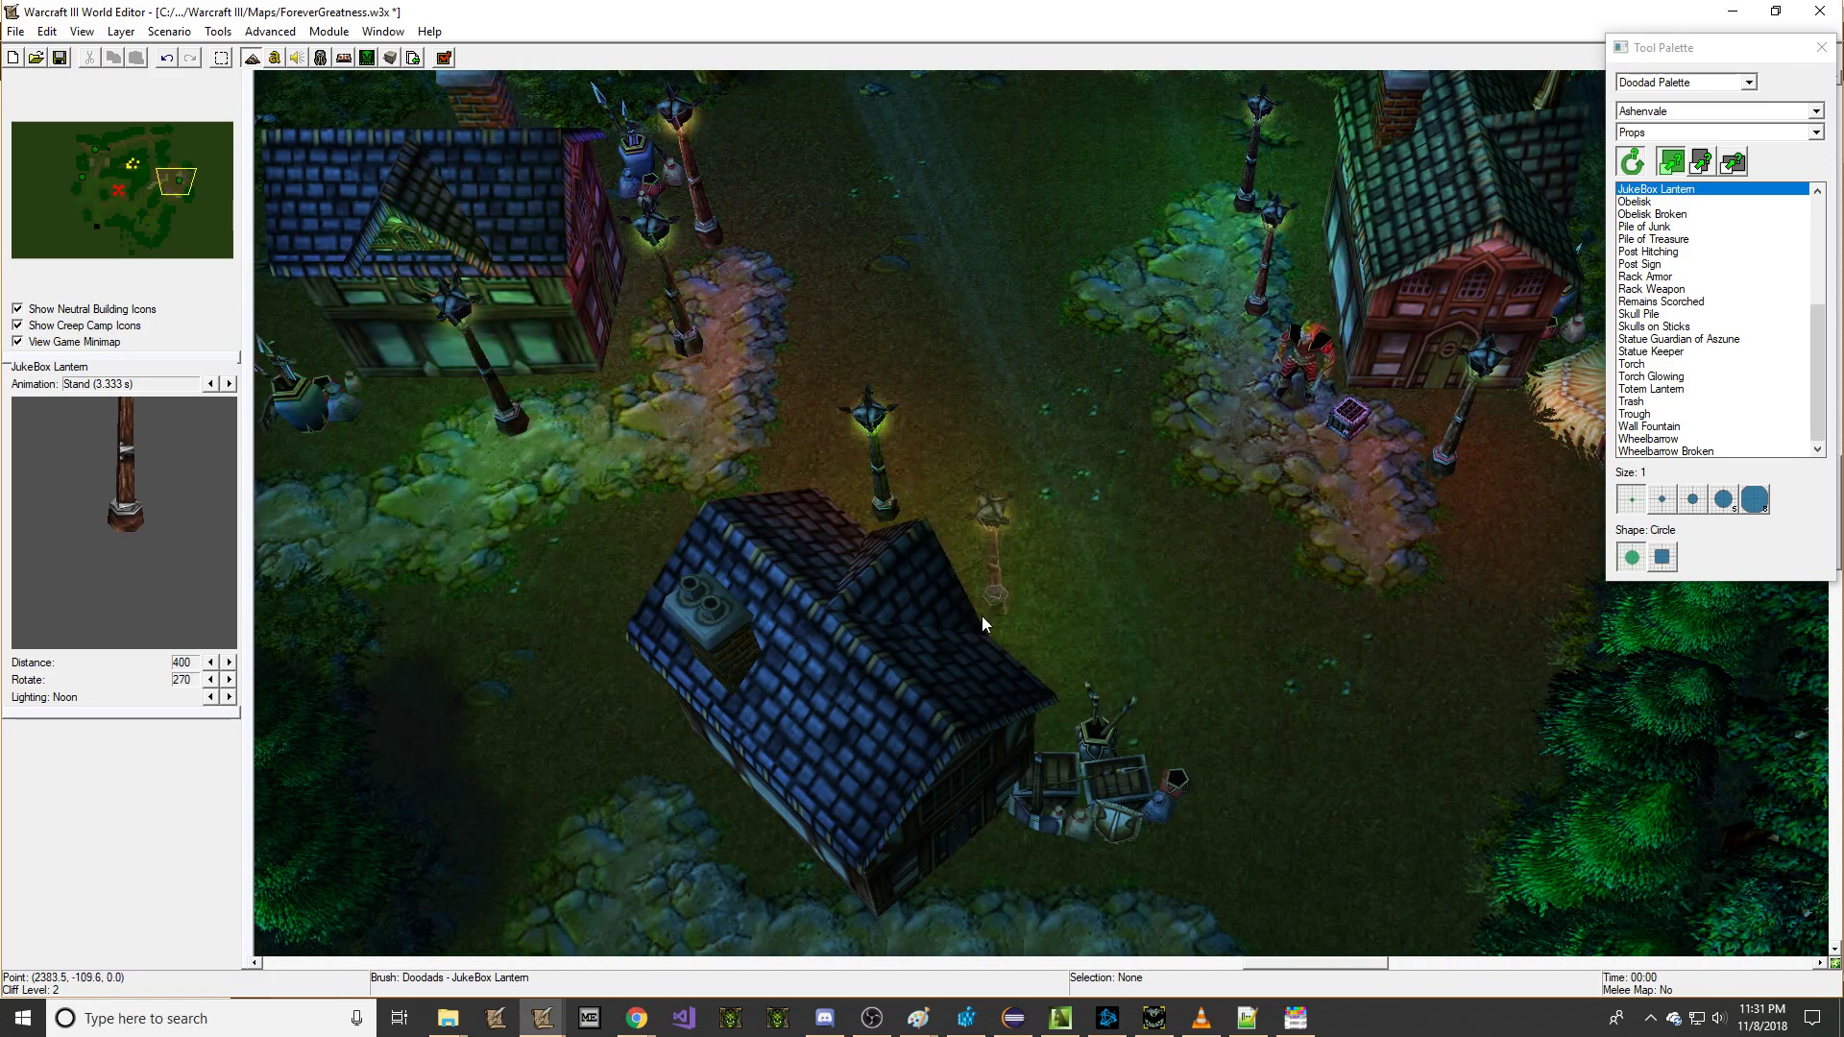
{"action": "left_click", "coordinate": [986, 612]}
{"action": "left_click", "coordinate": [1176, 692]}
{"action": "key", "text": "Right"}
{"action": "key", "text": "Up"}
{"action": "key", "text": "Escape"}
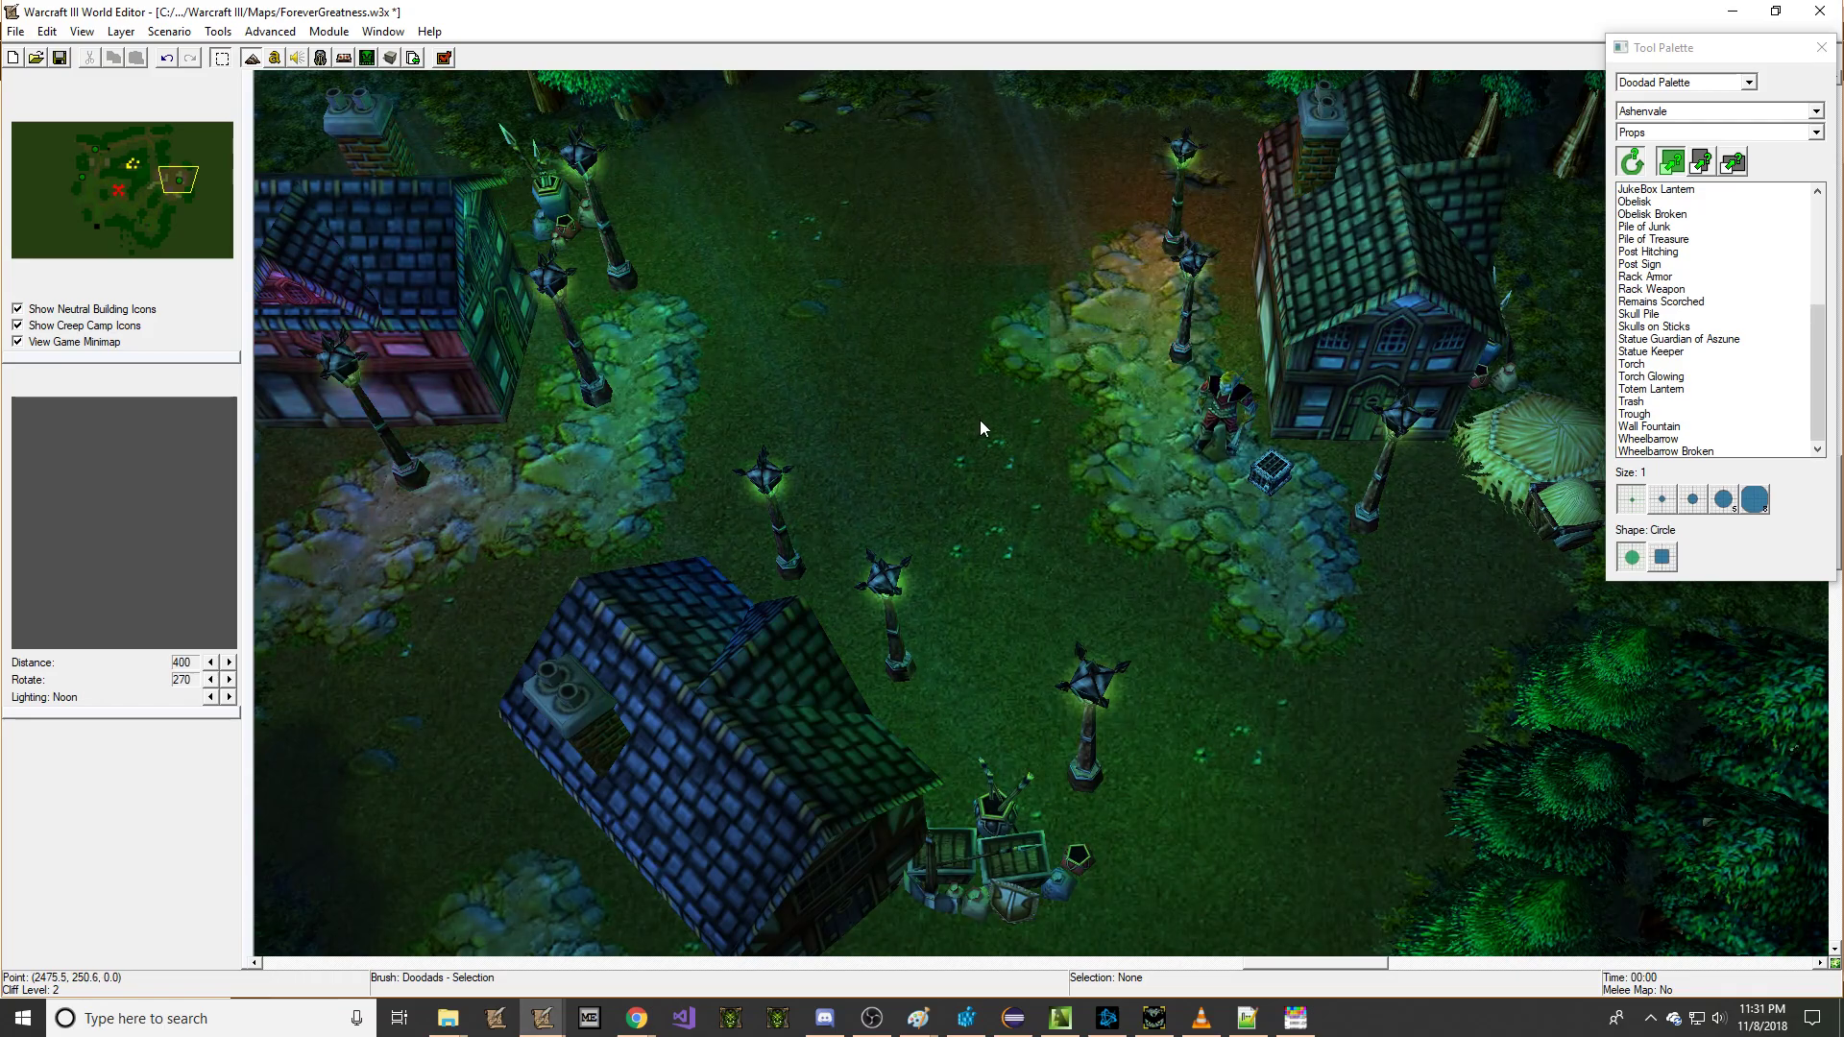
{"action": "right_click_drag", "start_coordinate": [1032, 353], "coordinate": [993, 373]}
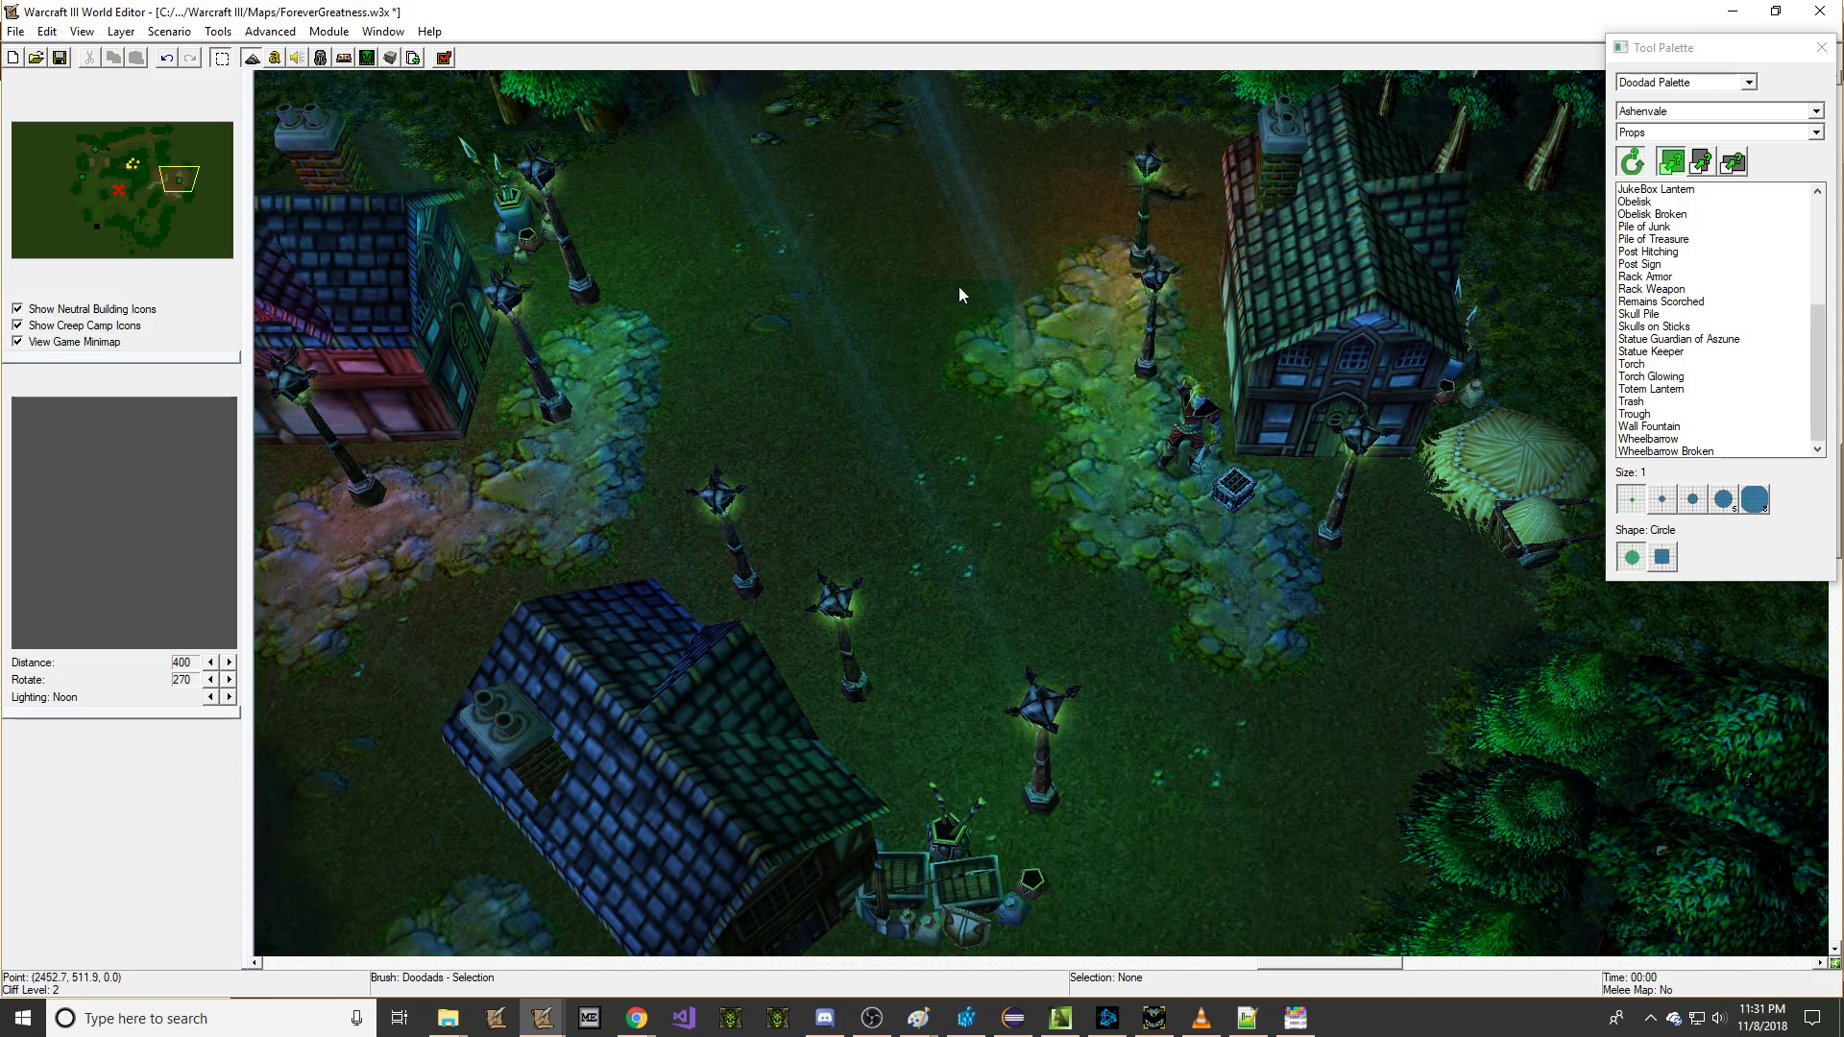
{"action": "right_click_drag", "start_coordinate": [960, 343], "coordinate": [867, 315]}
{"action": "right_click_drag", "start_coordinate": [686, 382], "coordinate": [752, 320]}
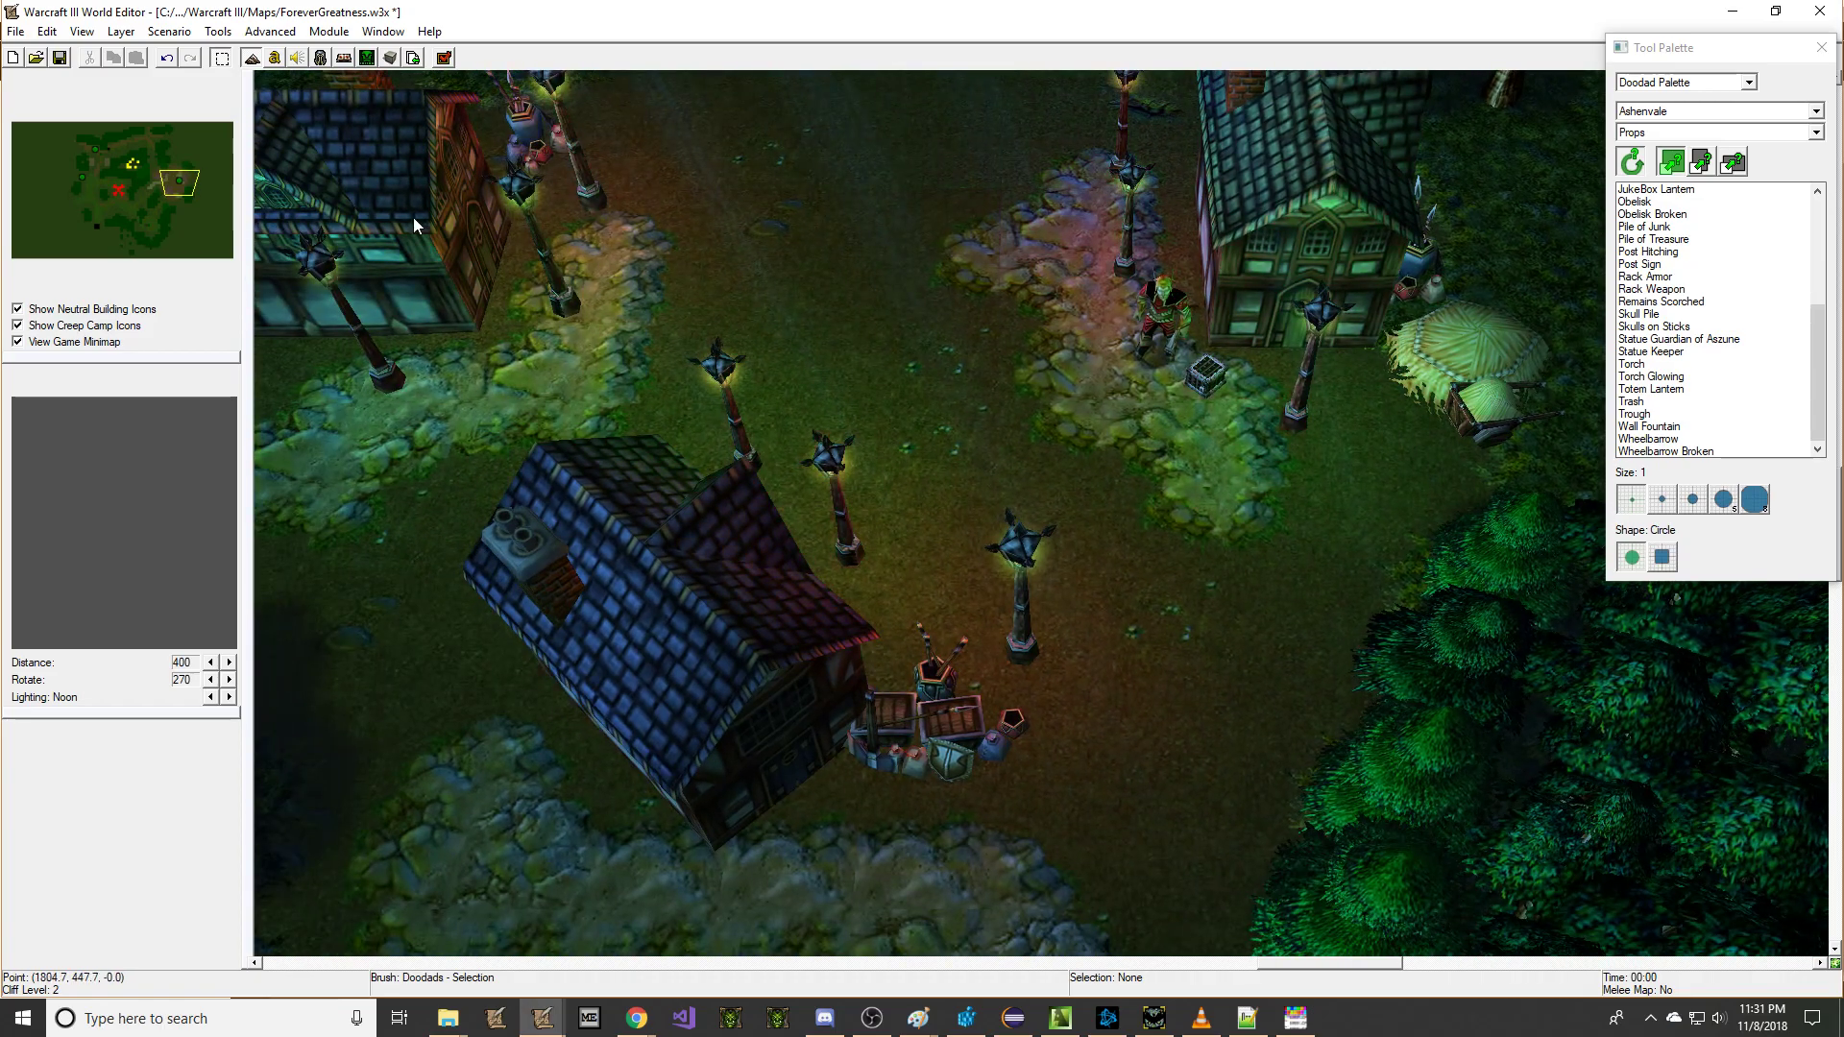
{"action": "right_click_drag", "start_coordinate": [514, 221], "coordinate": [499, 286]}
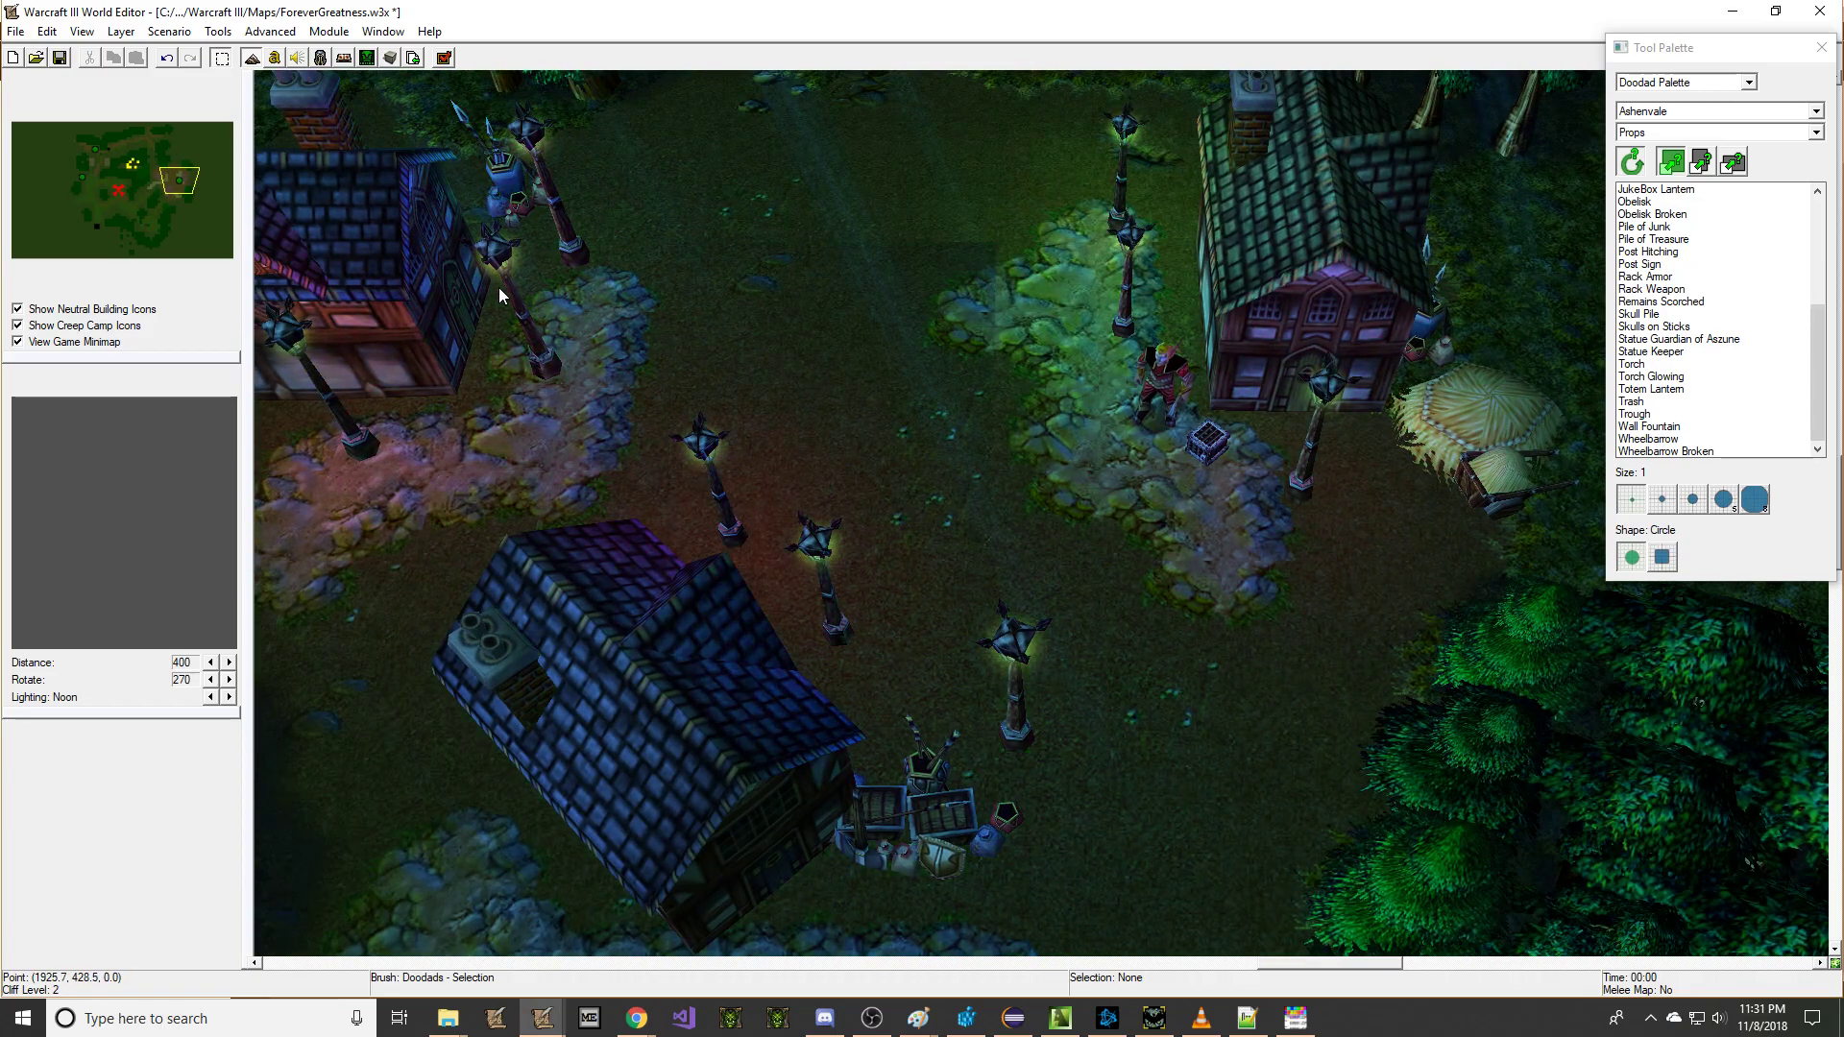
{"action": "right_click_drag", "start_coordinate": [994, 579], "coordinate": [922, 523]}
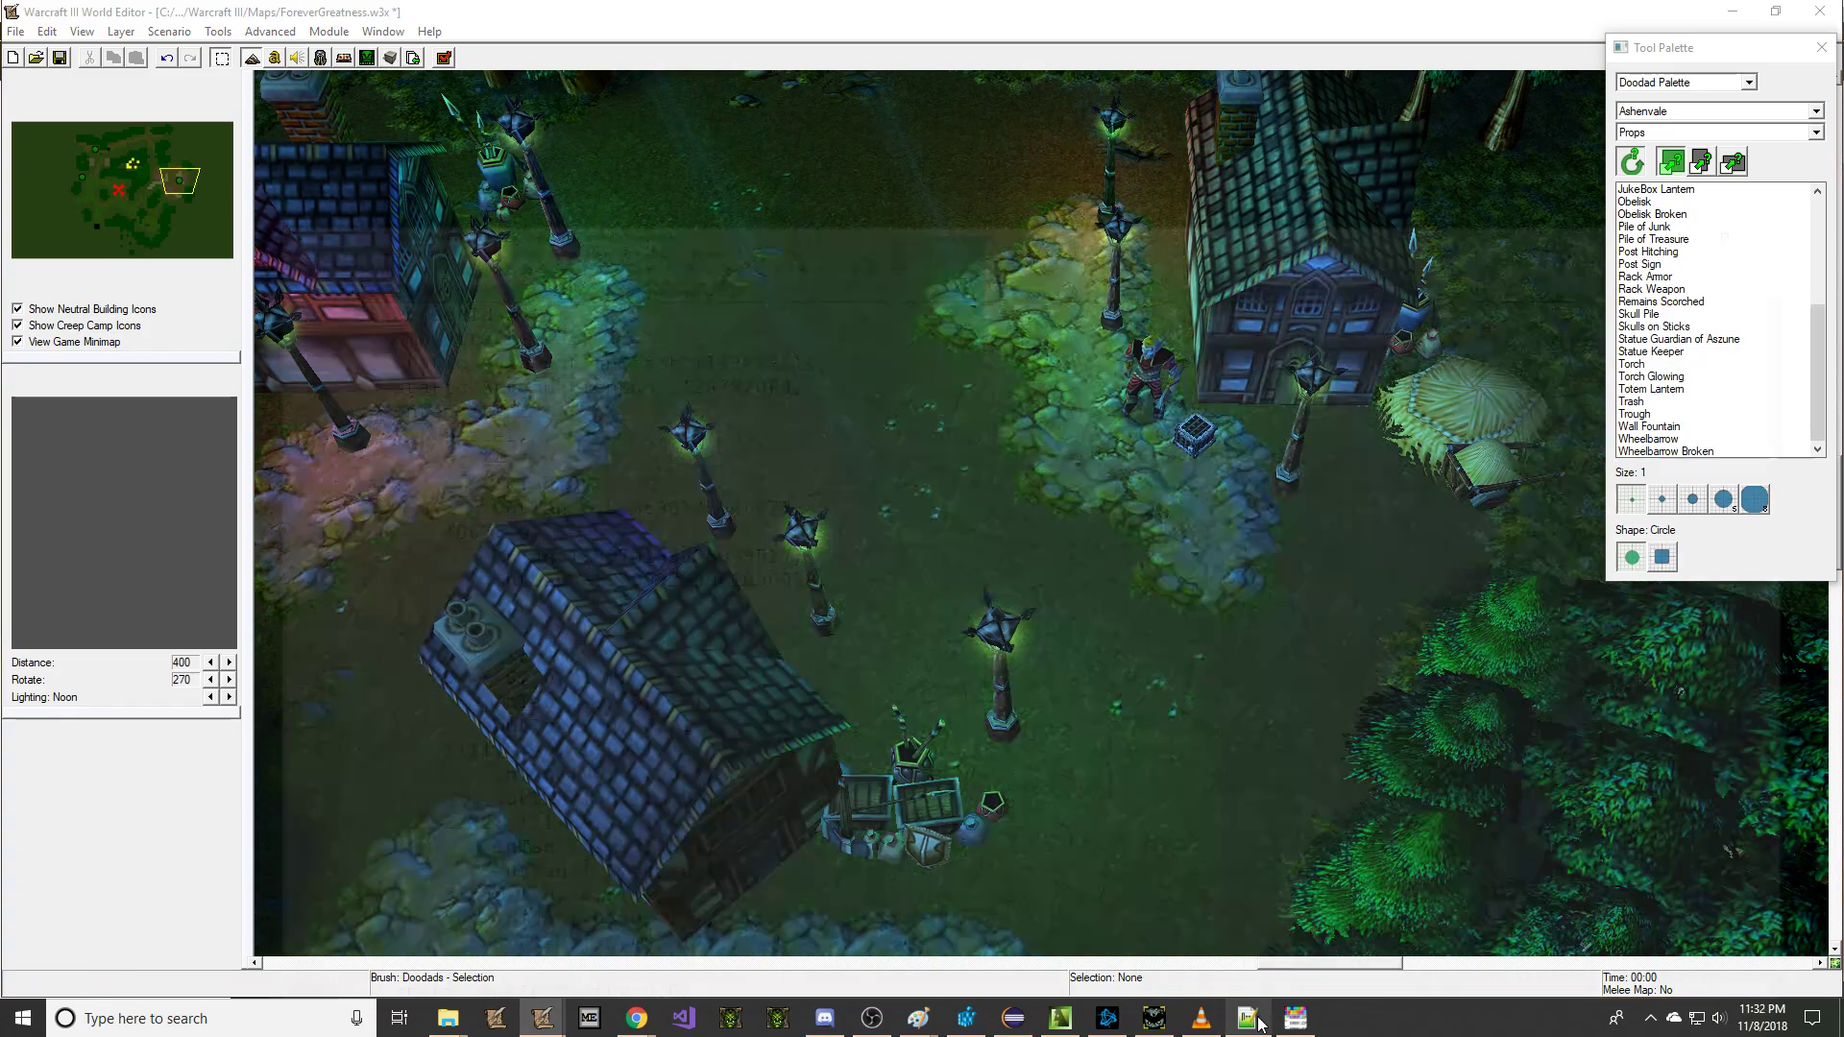
Step: Switch to JukeBoxLantern.mdl in Notepad++, set the Omni01 light's intensity at key 0 to 140, and save the file
{"action": "left_click", "coordinate": [1253, 1020]}
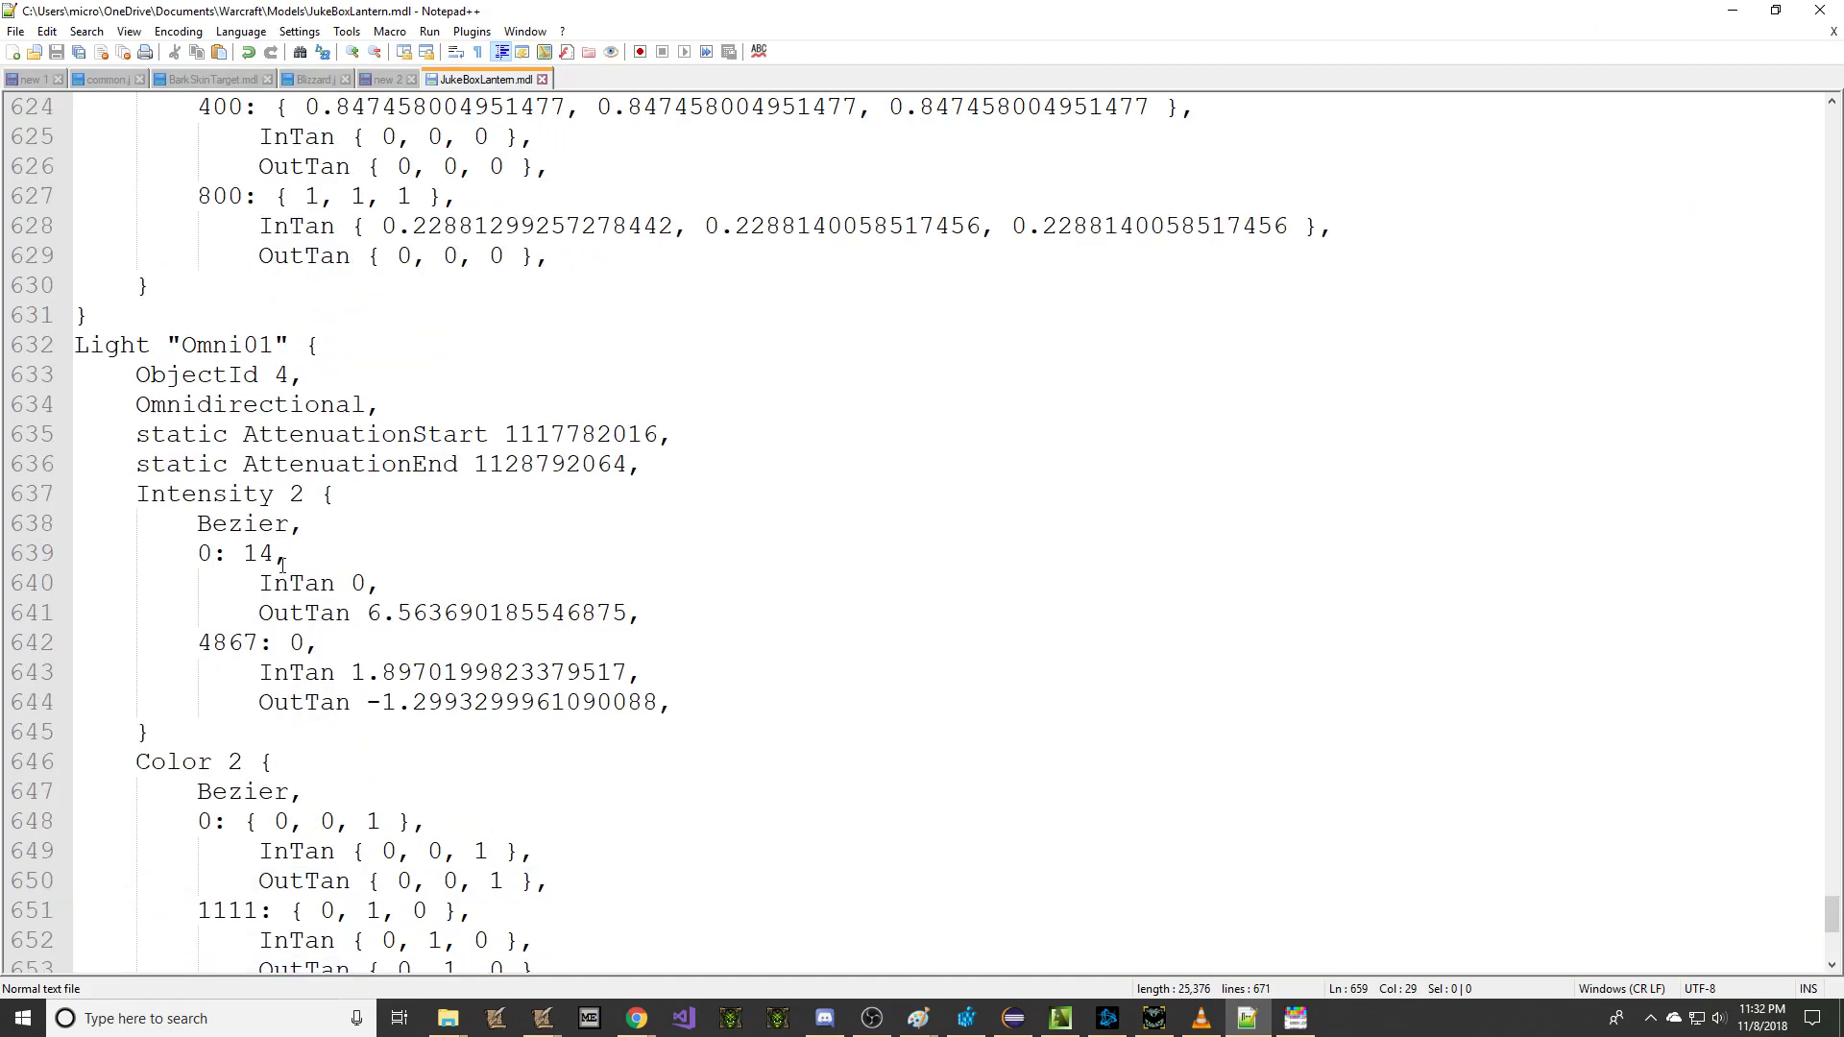
{"action": "left_click", "coordinate": [268, 565]}
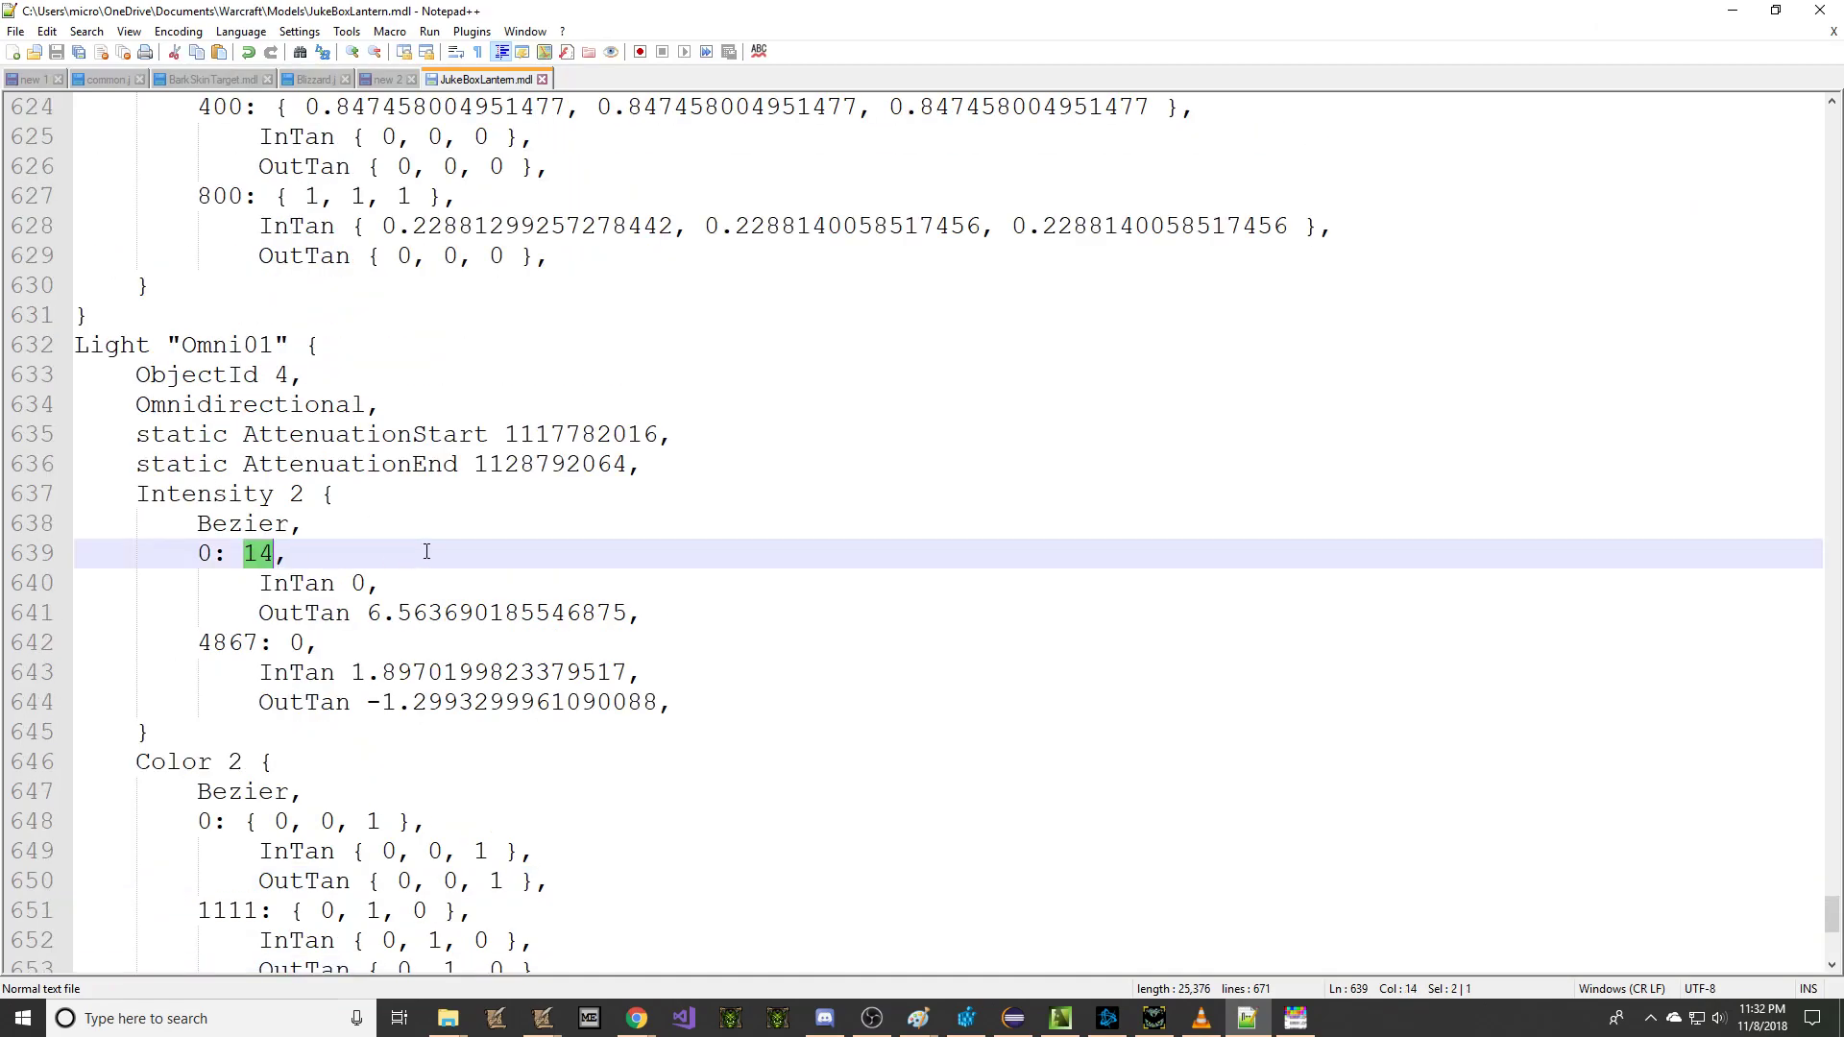
{"action": "type", "text": "140"}
{"action": "key", "text": "ctrl+s"}
Step: Repeat the conversion of JukeBoxLantern.mdl to MDX with the Mdlx converter, and return to the World Editor
{"action": "left_click", "coordinate": [1312, 1030]}
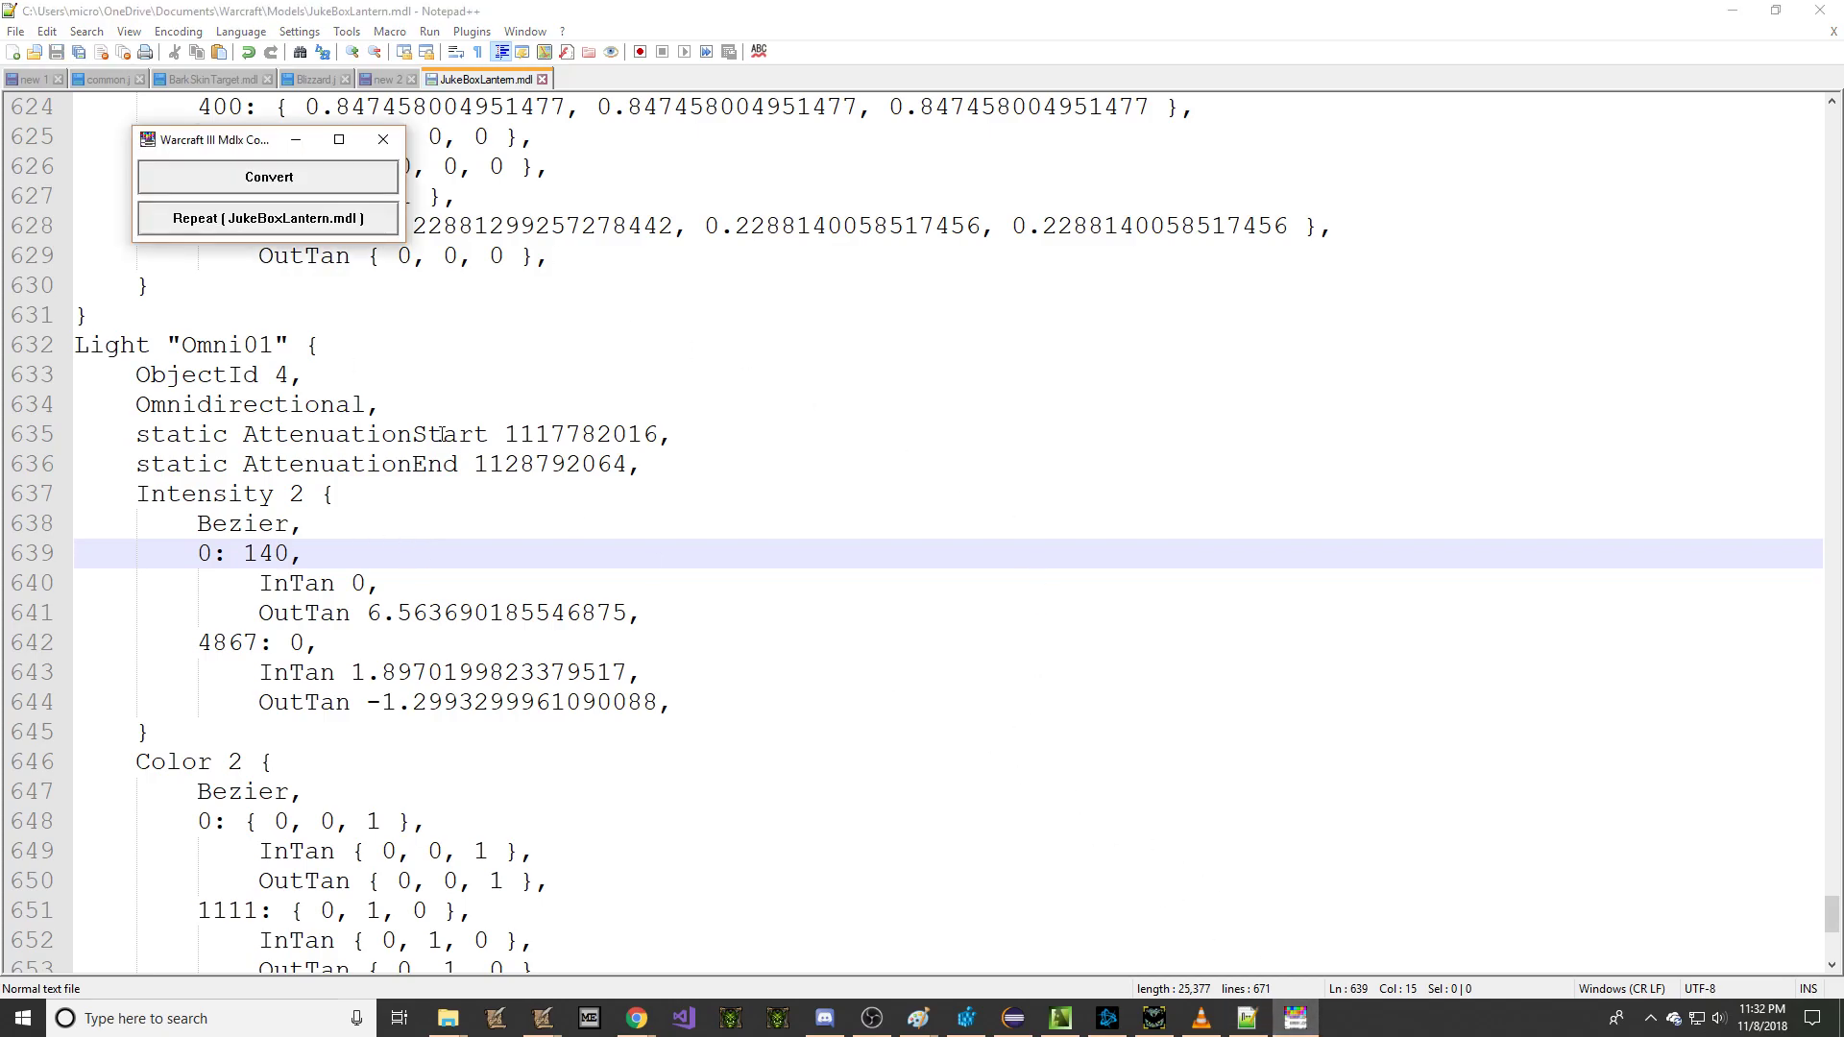
{"action": "left_click", "coordinate": [305, 219]}
{"action": "left_click", "coordinate": [958, 561]}
{"action": "left_click", "coordinate": [1716, 9]}
{"action": "left_click", "coordinate": [1716, 10]}
{"action": "left_click", "coordinate": [339, 138]}
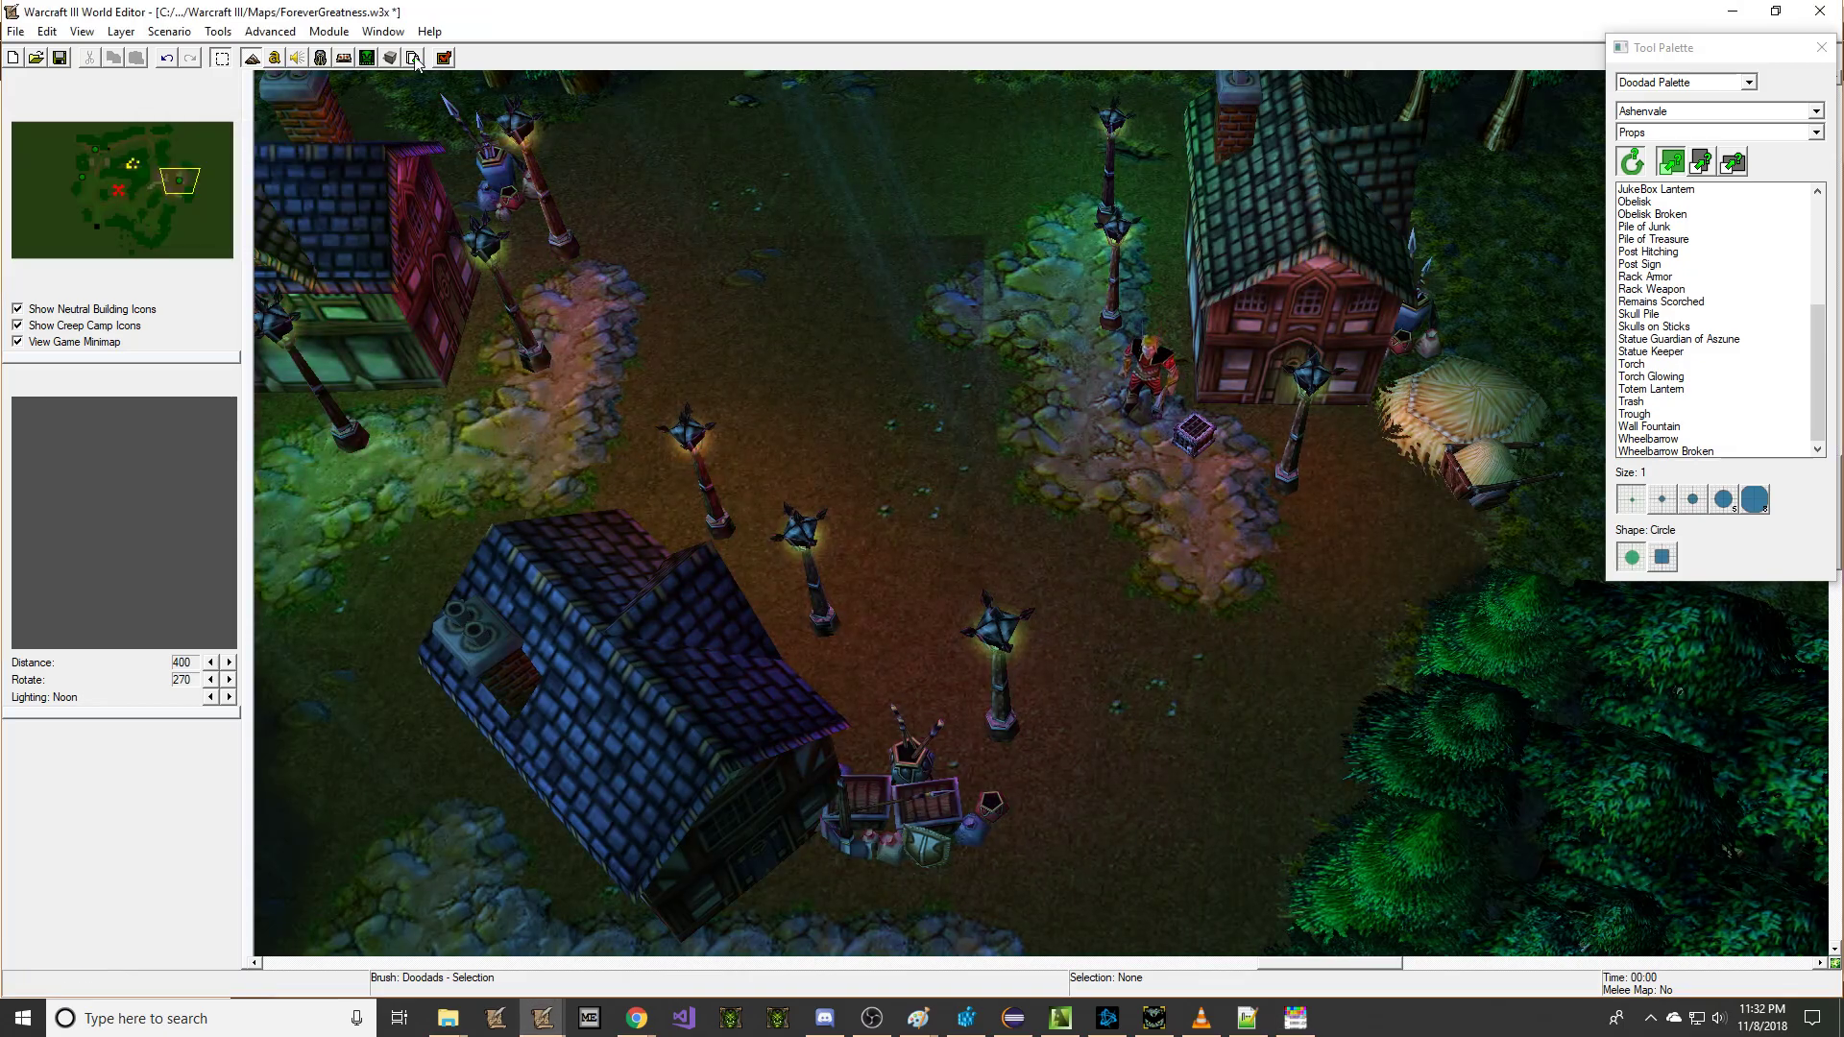
Step: Replace the imported JukeBoxLantern.mdx with the newly converted file in the Import Manager and save the map
{"action": "key", "text": "F12"}
{"action": "right_click", "coordinate": [255, 319]}
{"action": "left_click", "coordinate": [355, 444]}
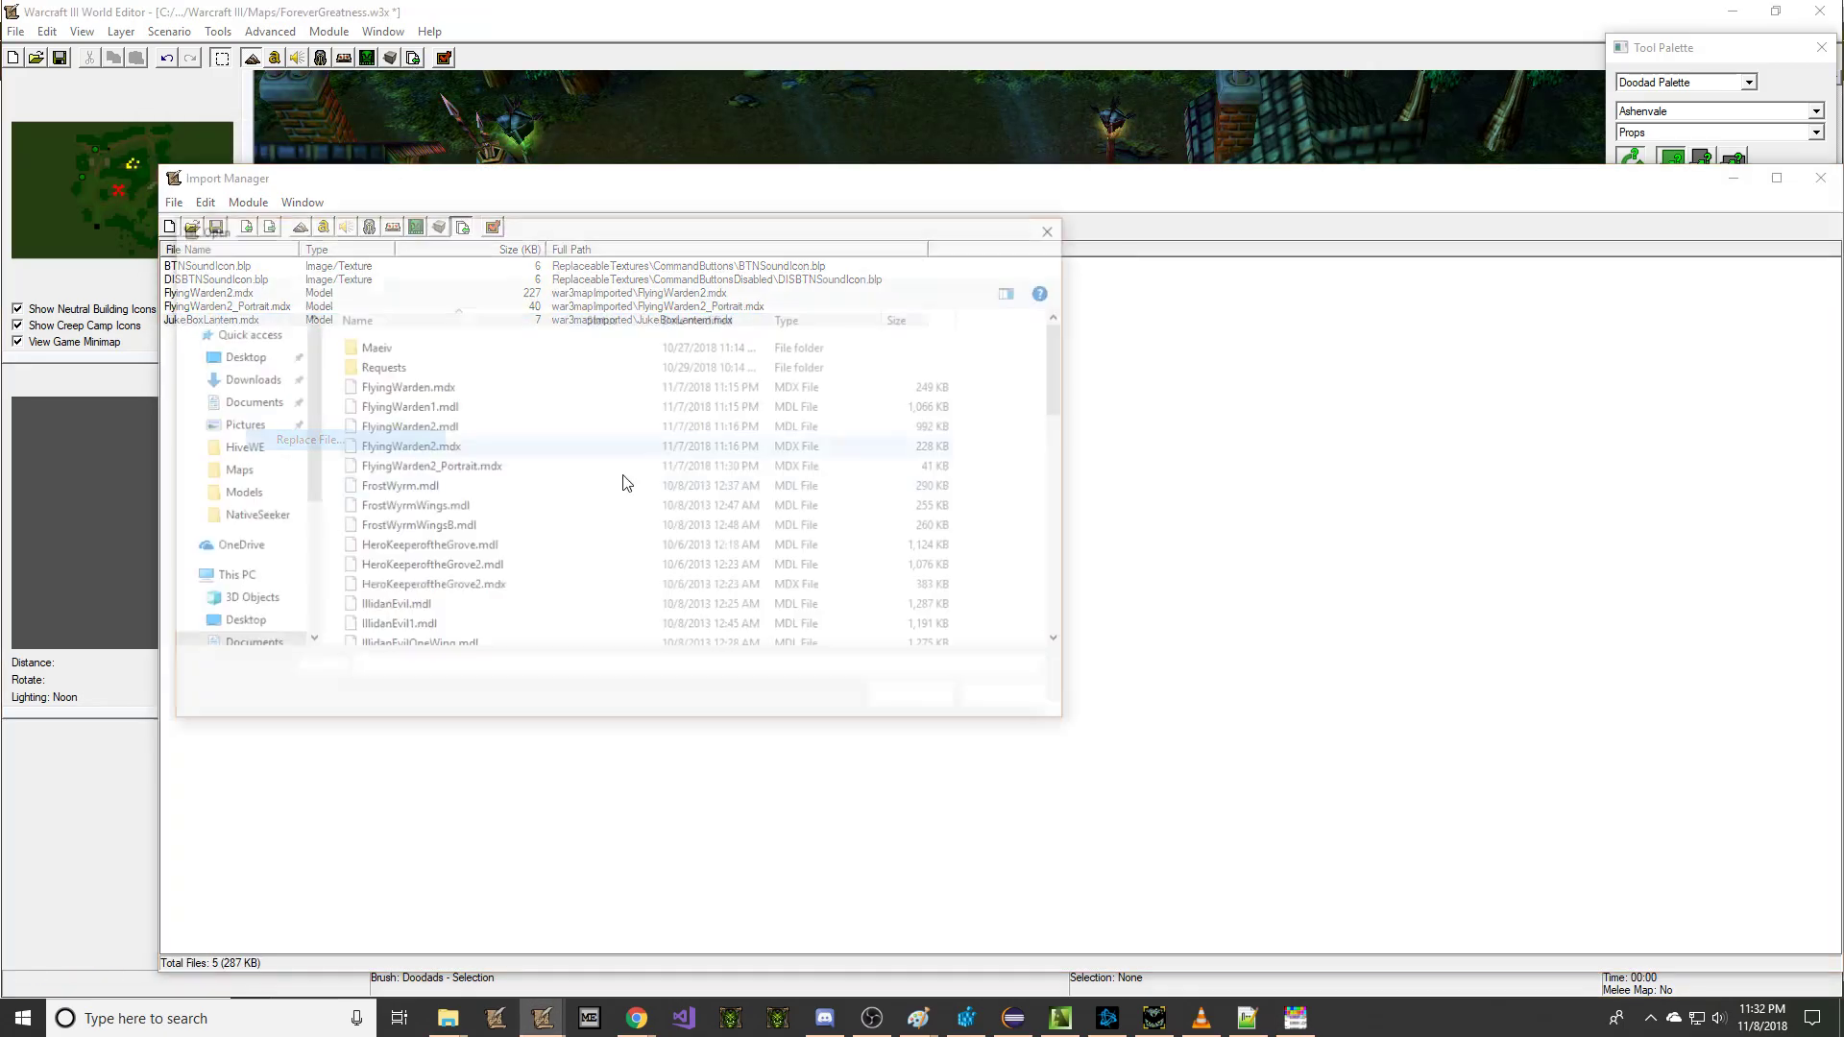
{"action": "left_click", "coordinate": [738, 506]}
{"action": "scroll", "coordinate": [736, 498], "scroll_direction": "down", "scroll_amount": 5}
{"action": "double_click", "coordinate": [483, 541]}
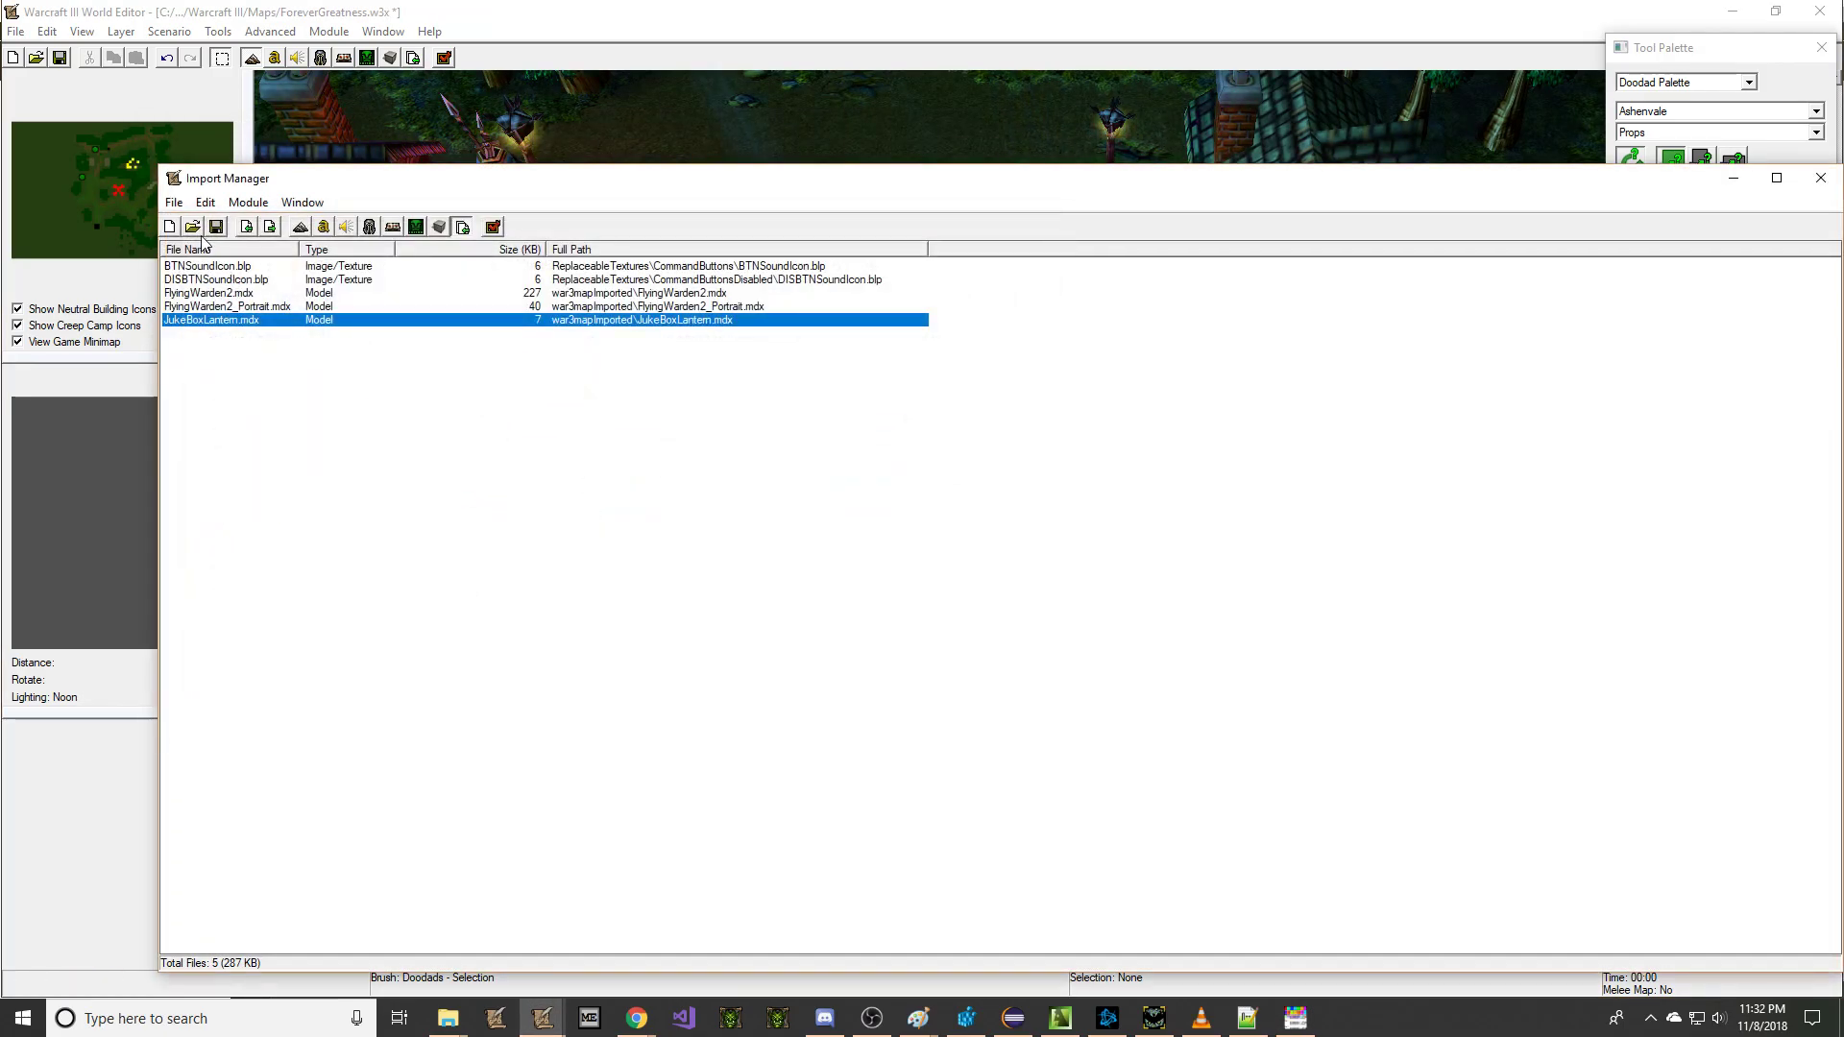
{"action": "key", "text": "ctrl+s"}
{"action": "key", "text": "Return"}
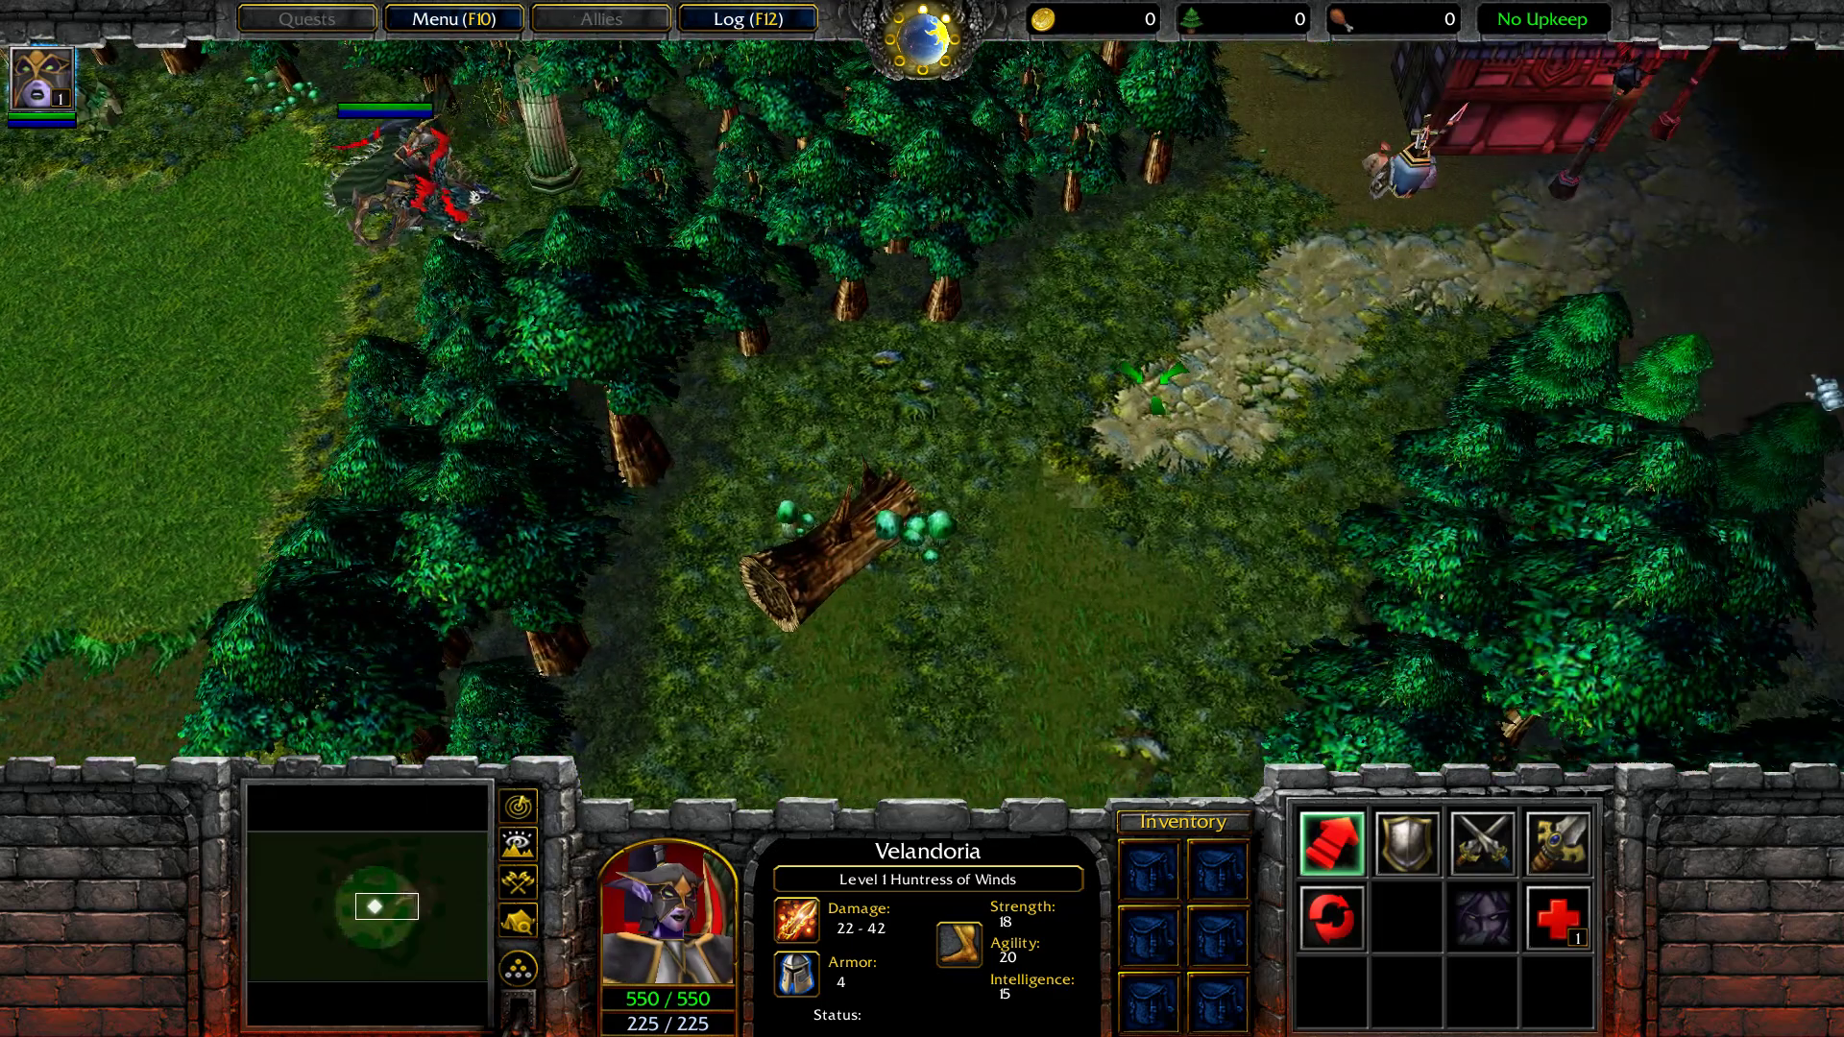
Step: Move Velandoria into the village centre between the lantern-lit houses and try the chat cheat "daylightsaving 18"
{"action": "right_click", "coordinate": [1449, 408]}
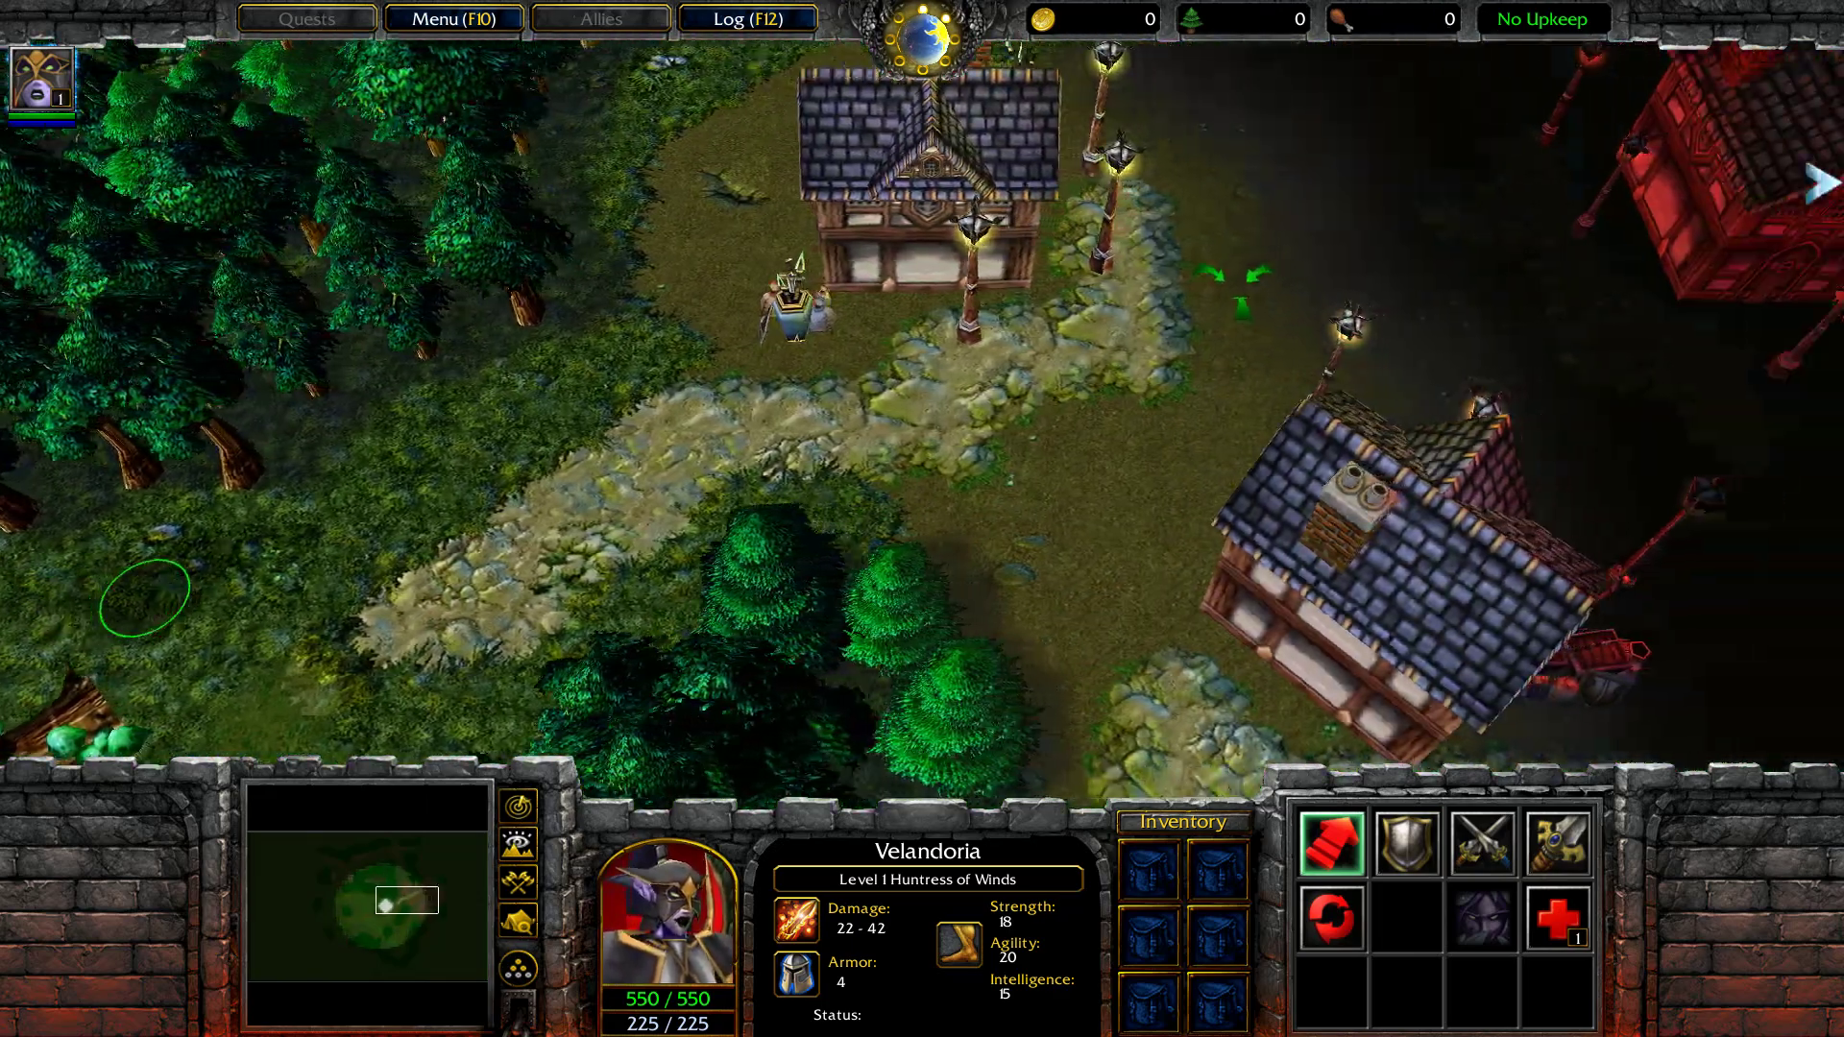
{"action": "right_click", "coordinate": [1400, 337]}
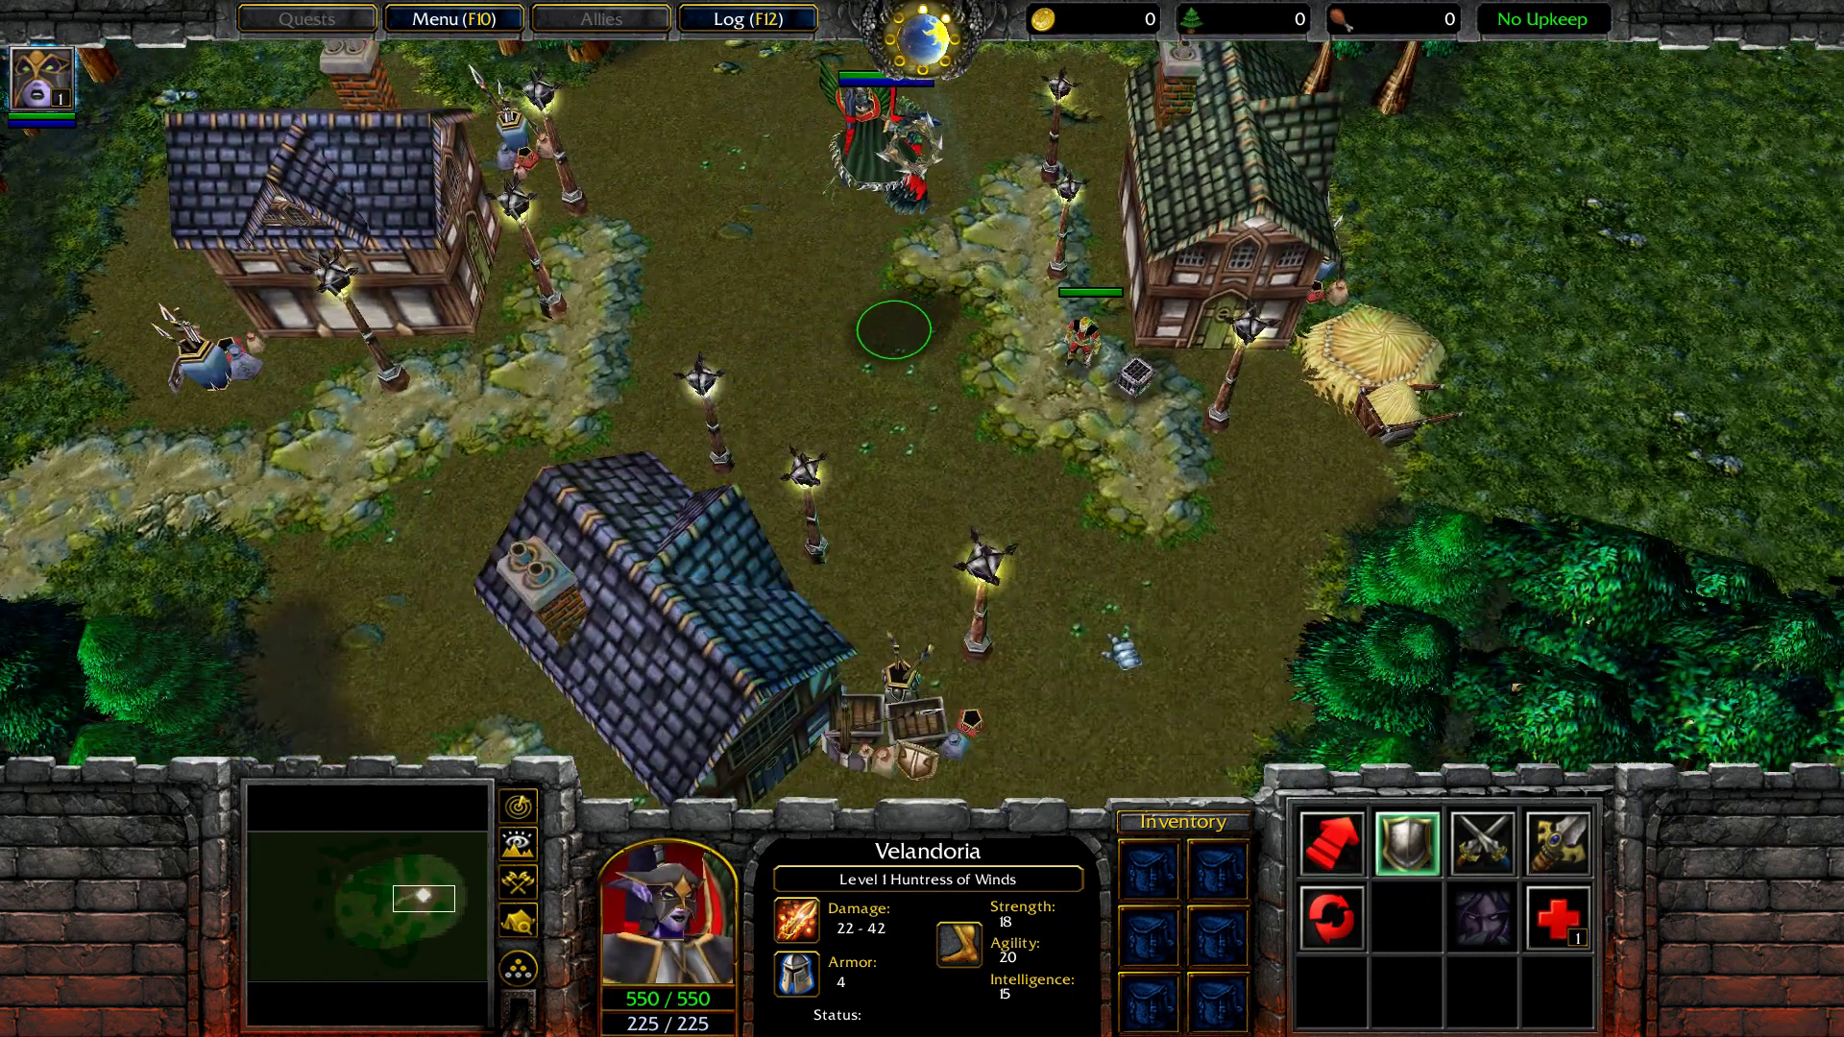
{"action": "key", "text": "Return"}
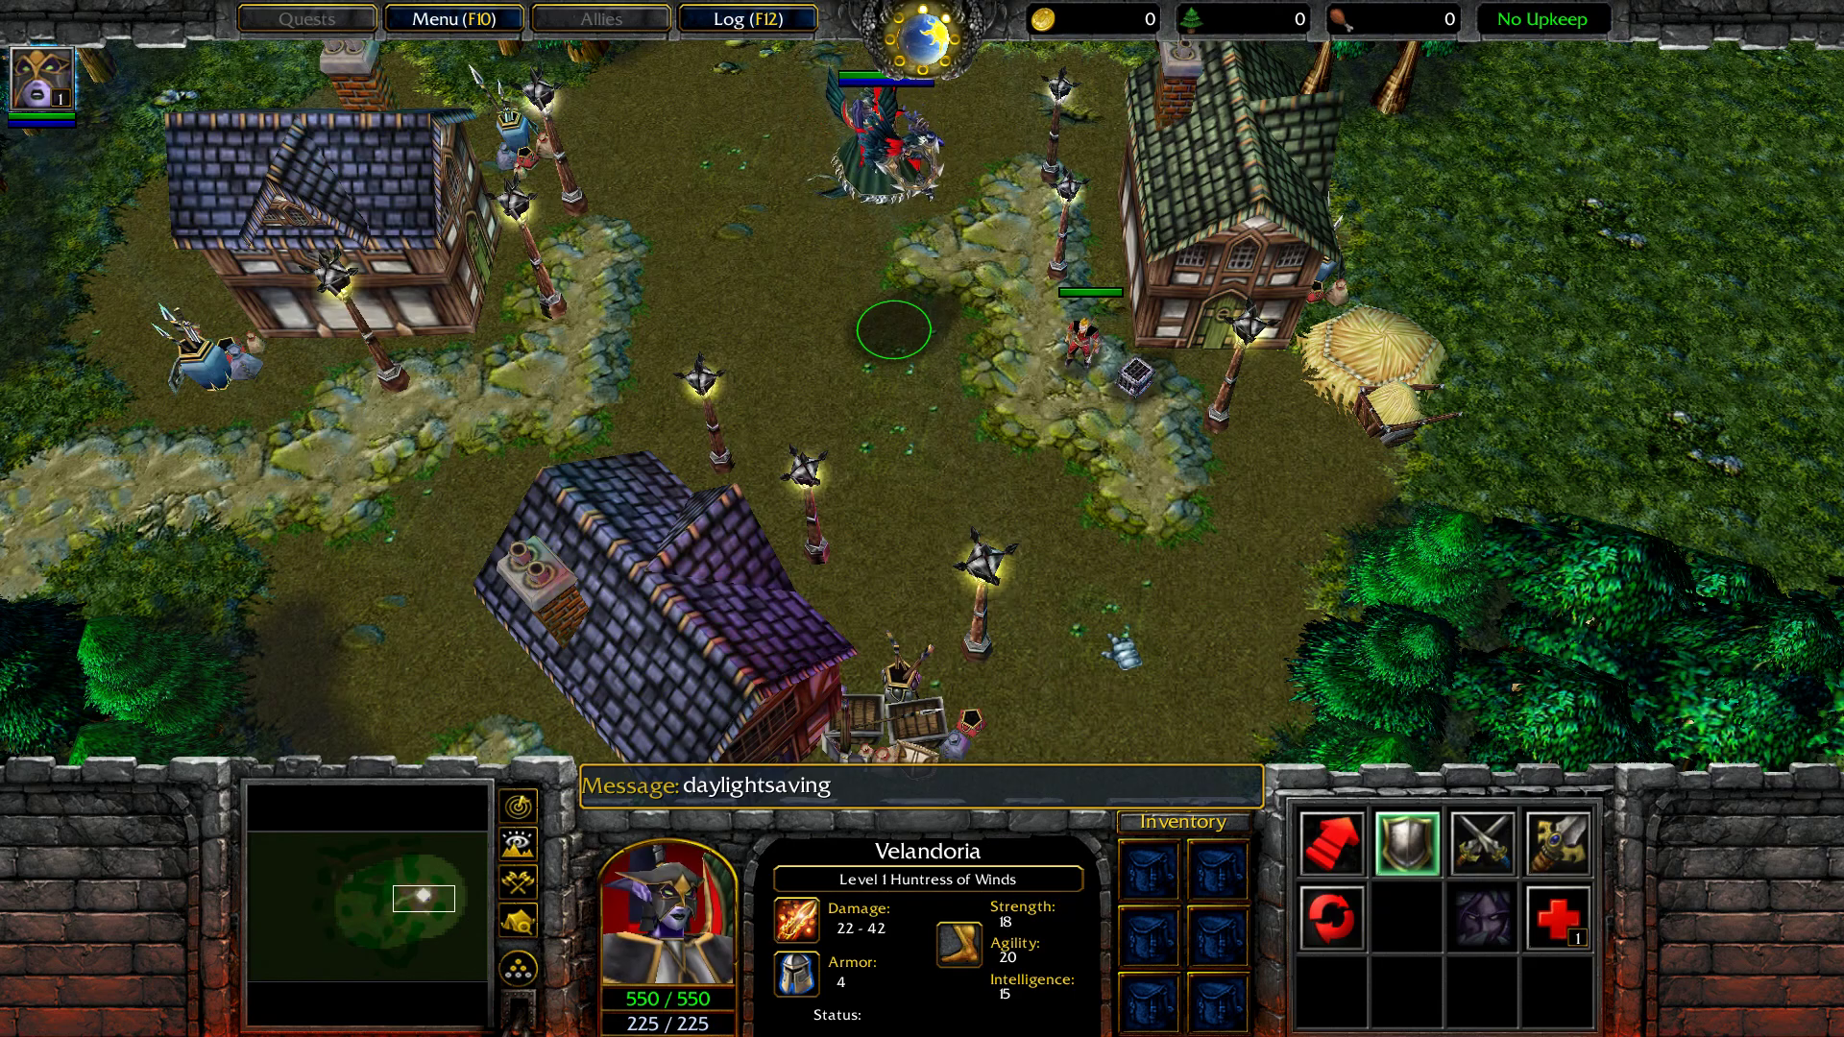
{"action": "key", "text": "Return"}
{"action": "key", "text": "Return"}
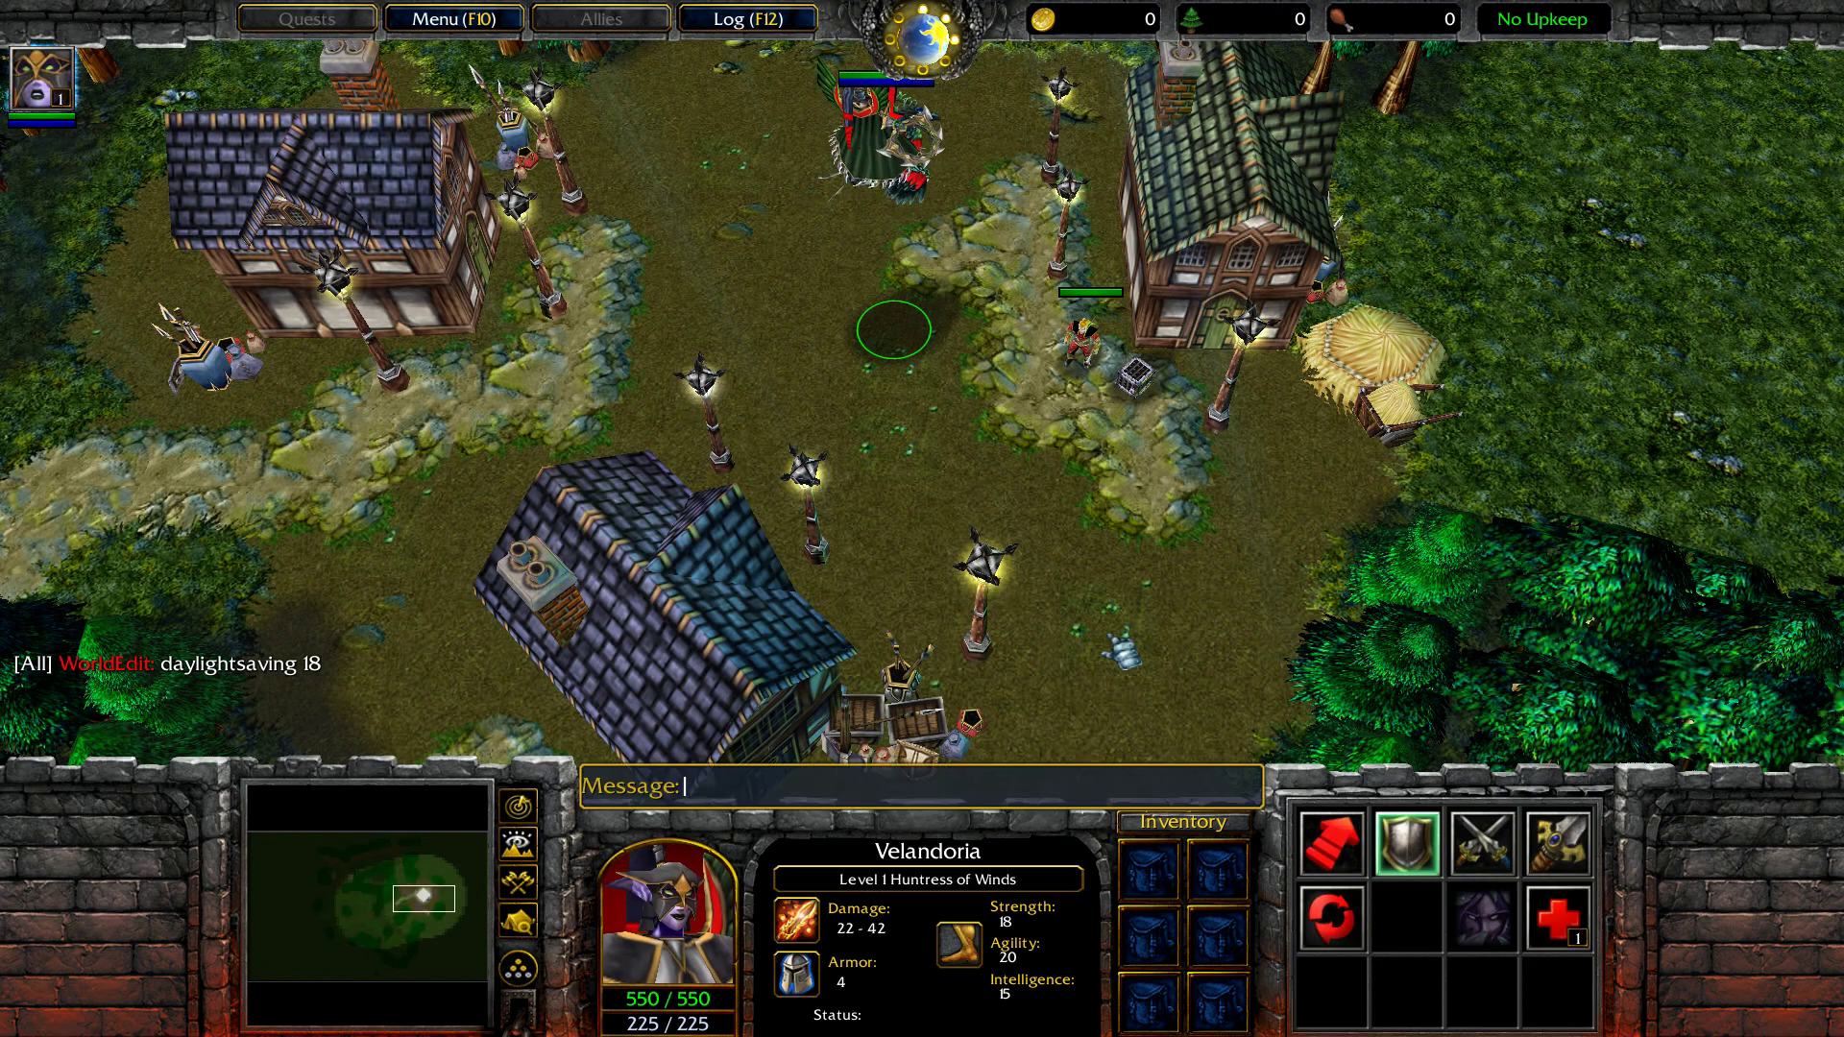
{"action": "key", "text": "Escape"}
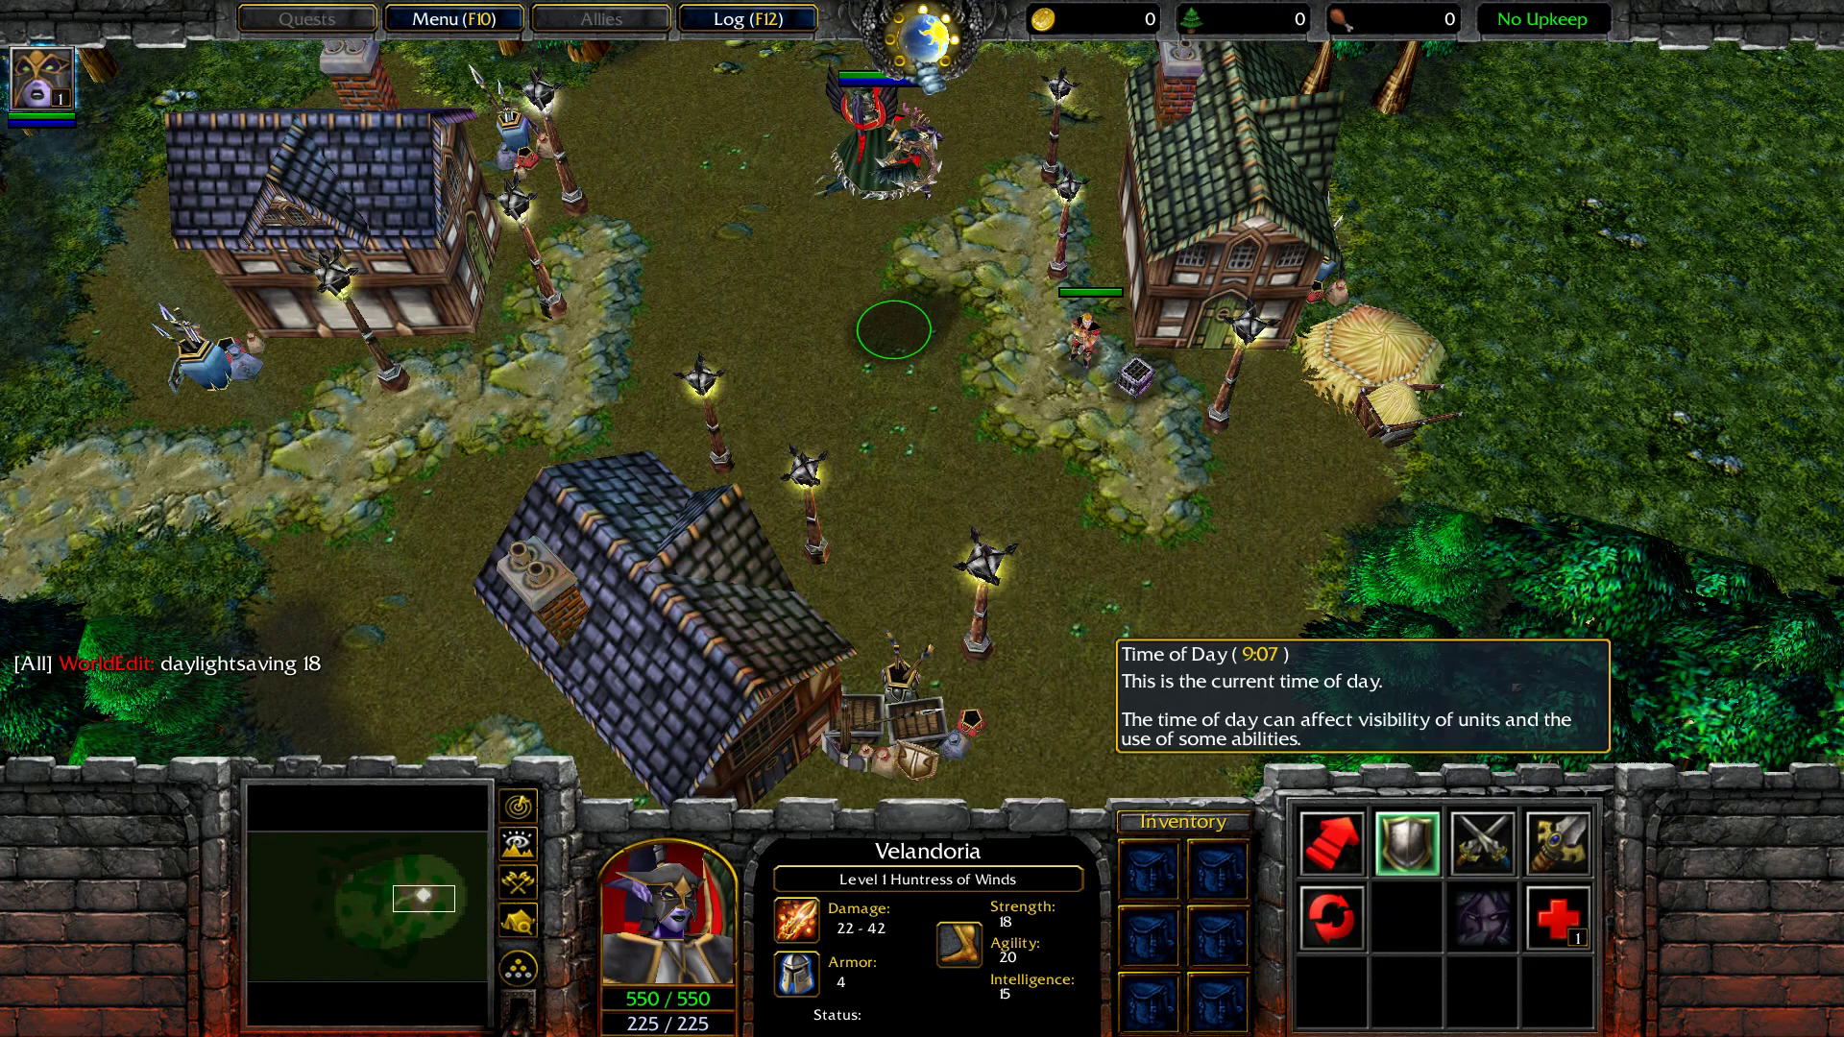
Step: Set the time of day to 18 and then to 24 with the "daylightsavings" chat cheat to darken the village
{"action": "key", "text": "Return"}
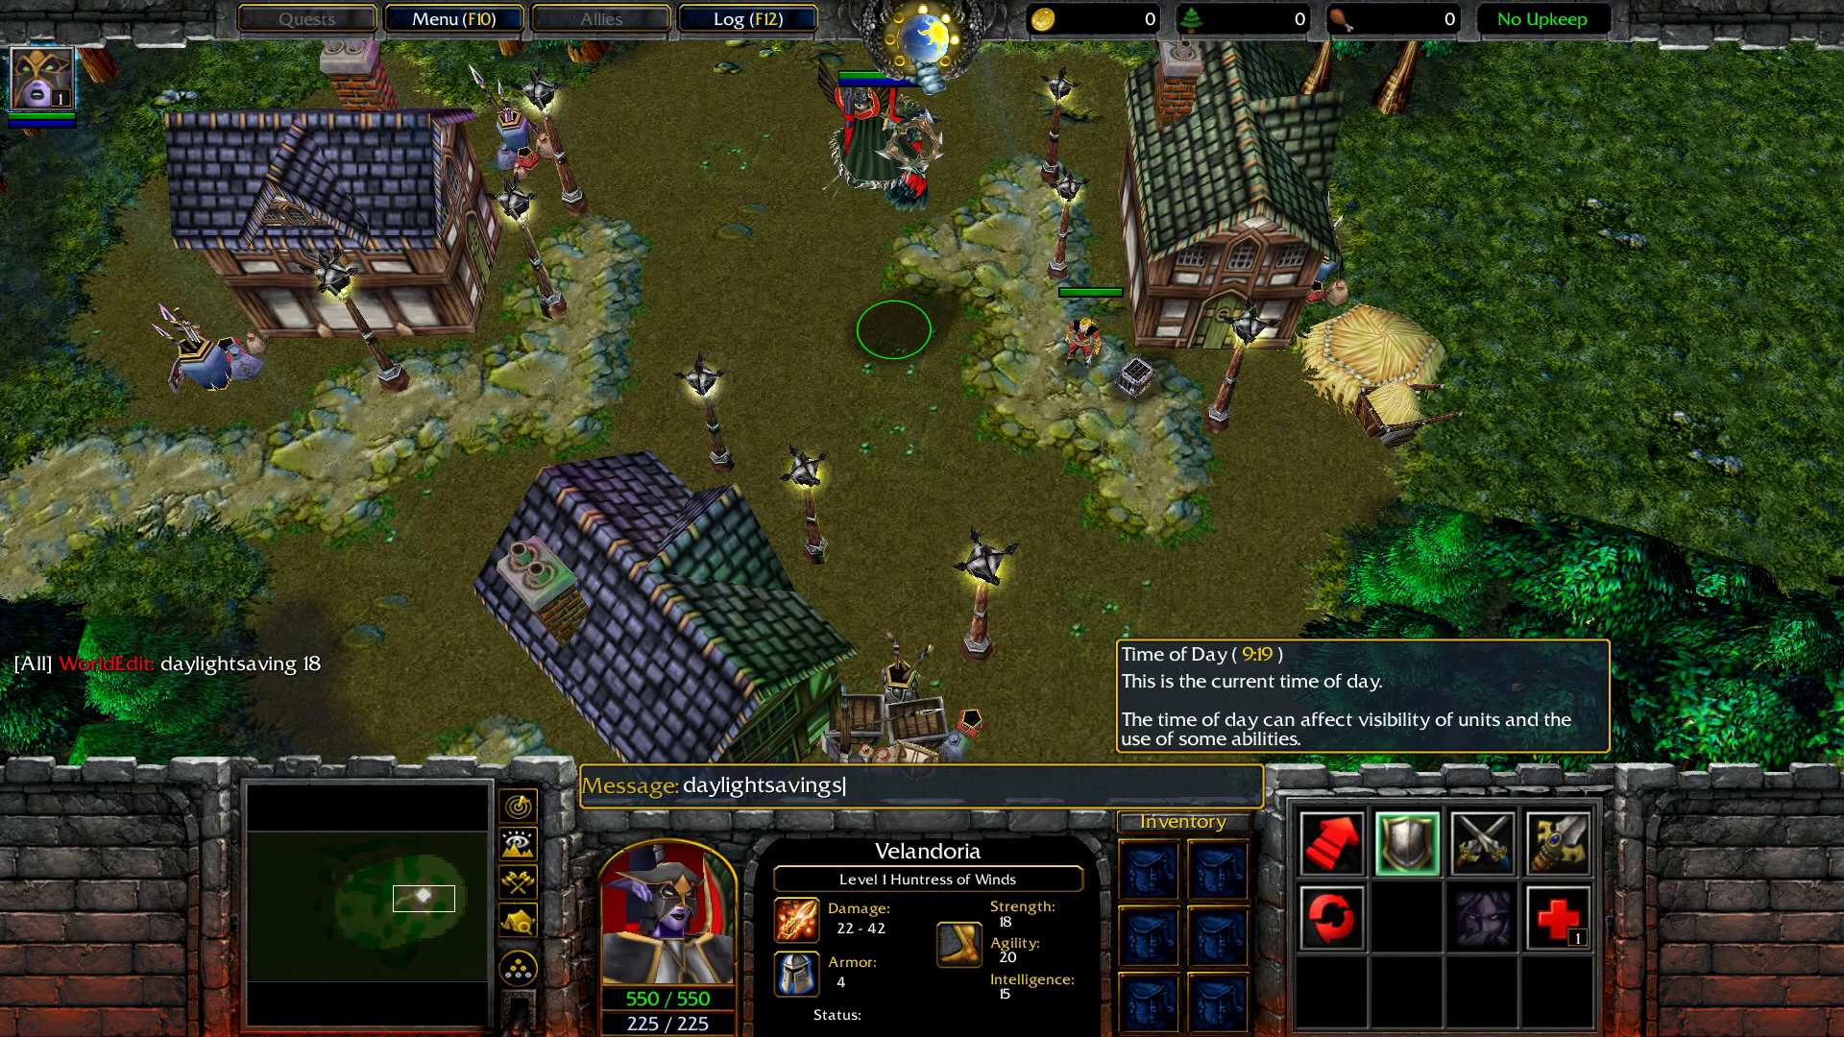
{"action": "key", "text": "Return"}
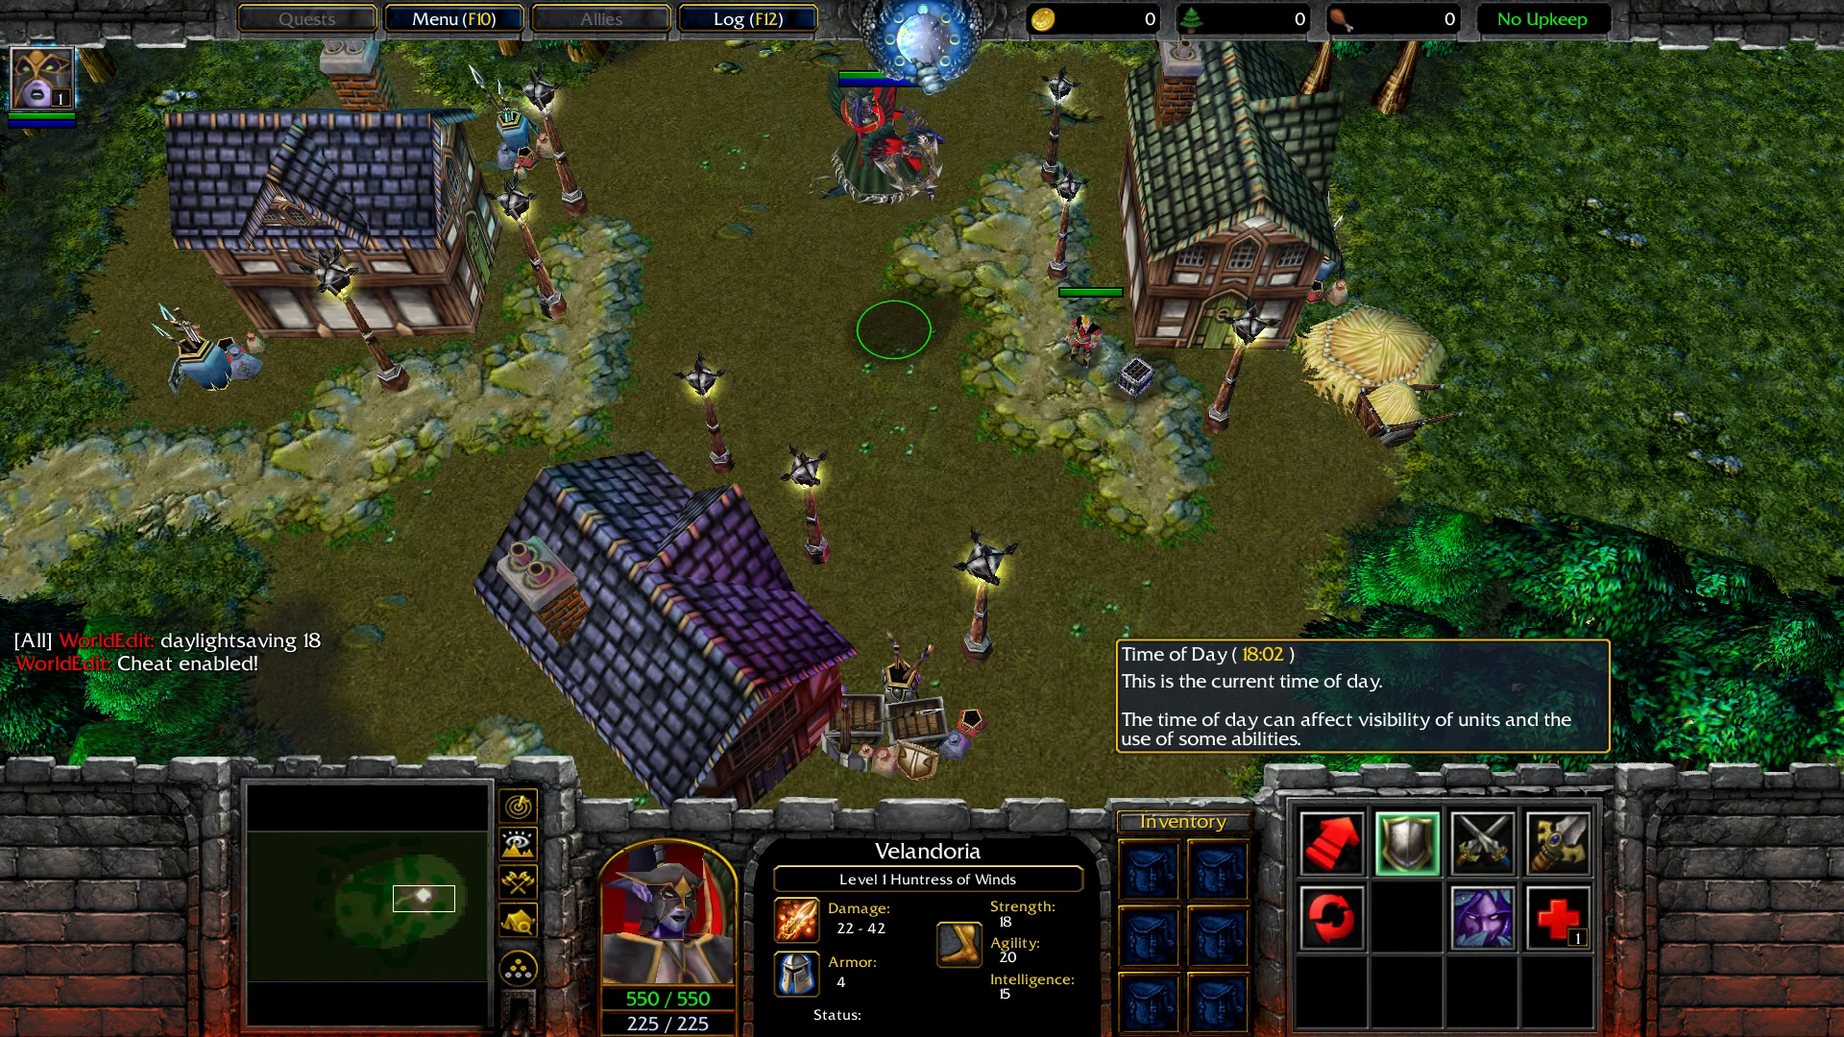
{"action": "key", "text": "Return"}
{"action": "type", "text": "daylight"}
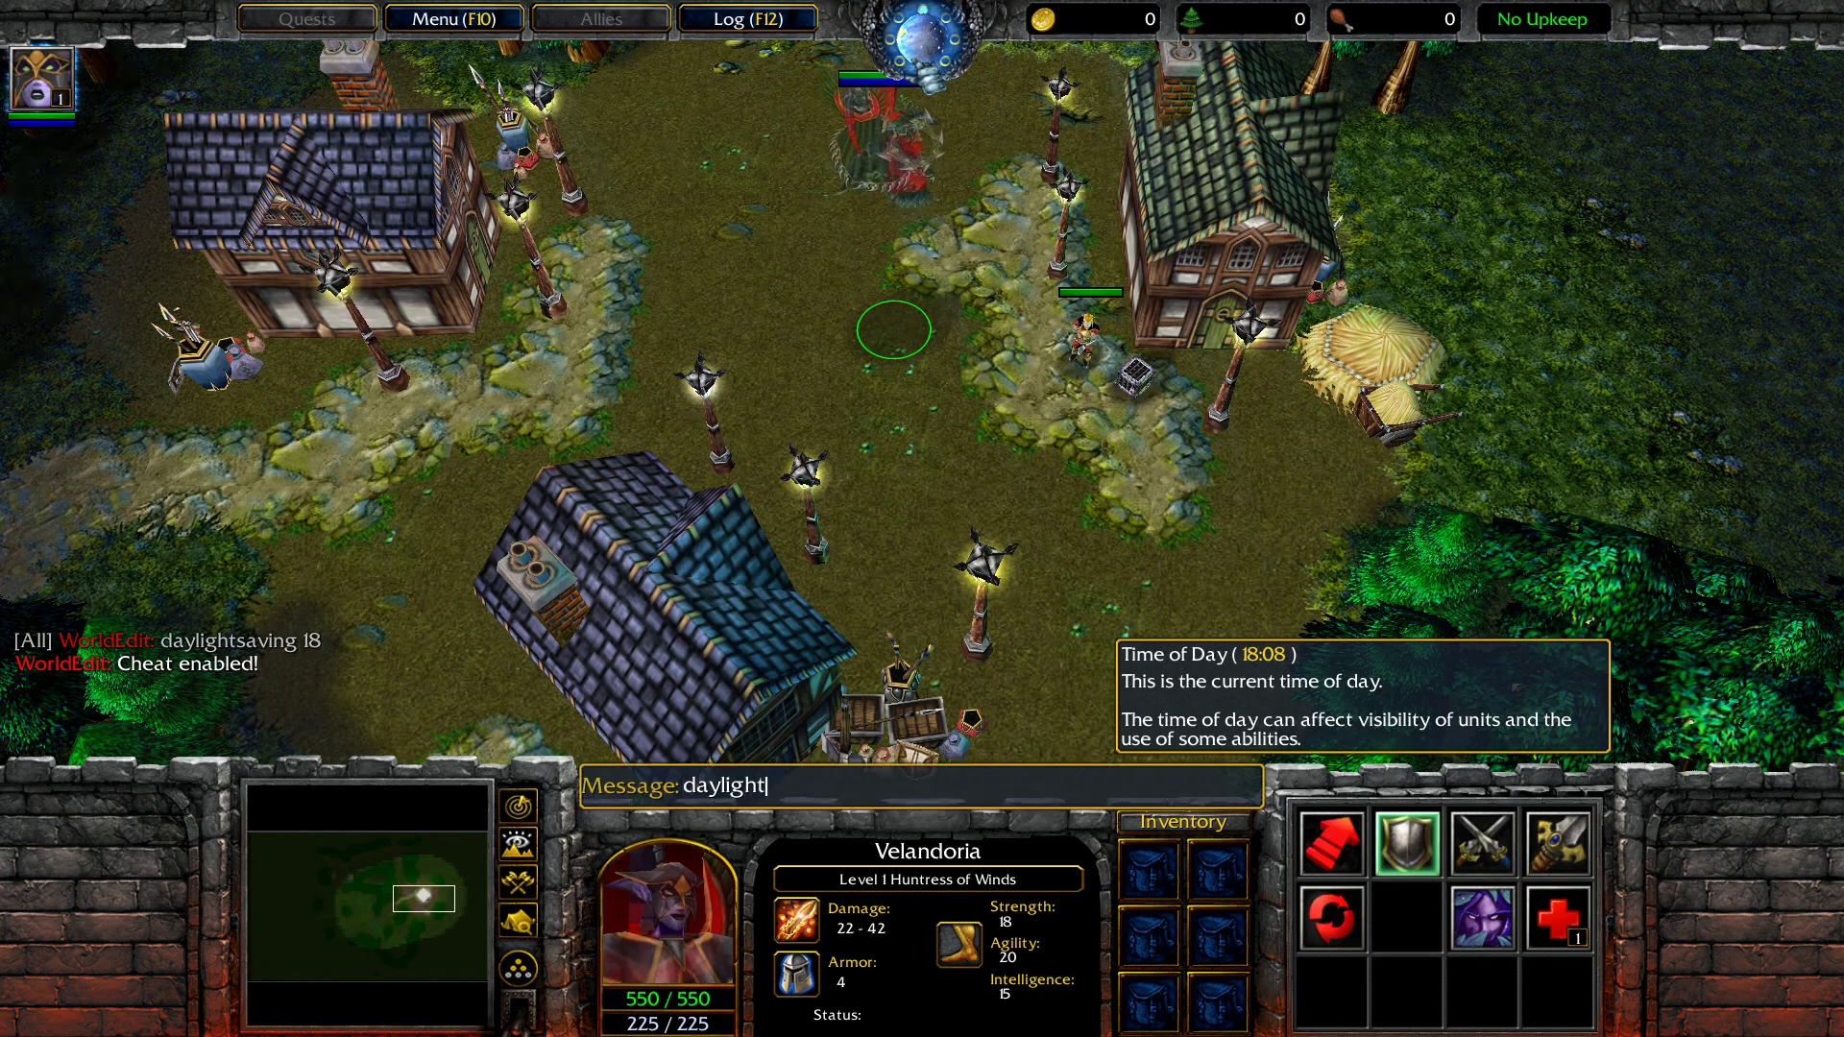
{"action": "type", "text": "savings"}
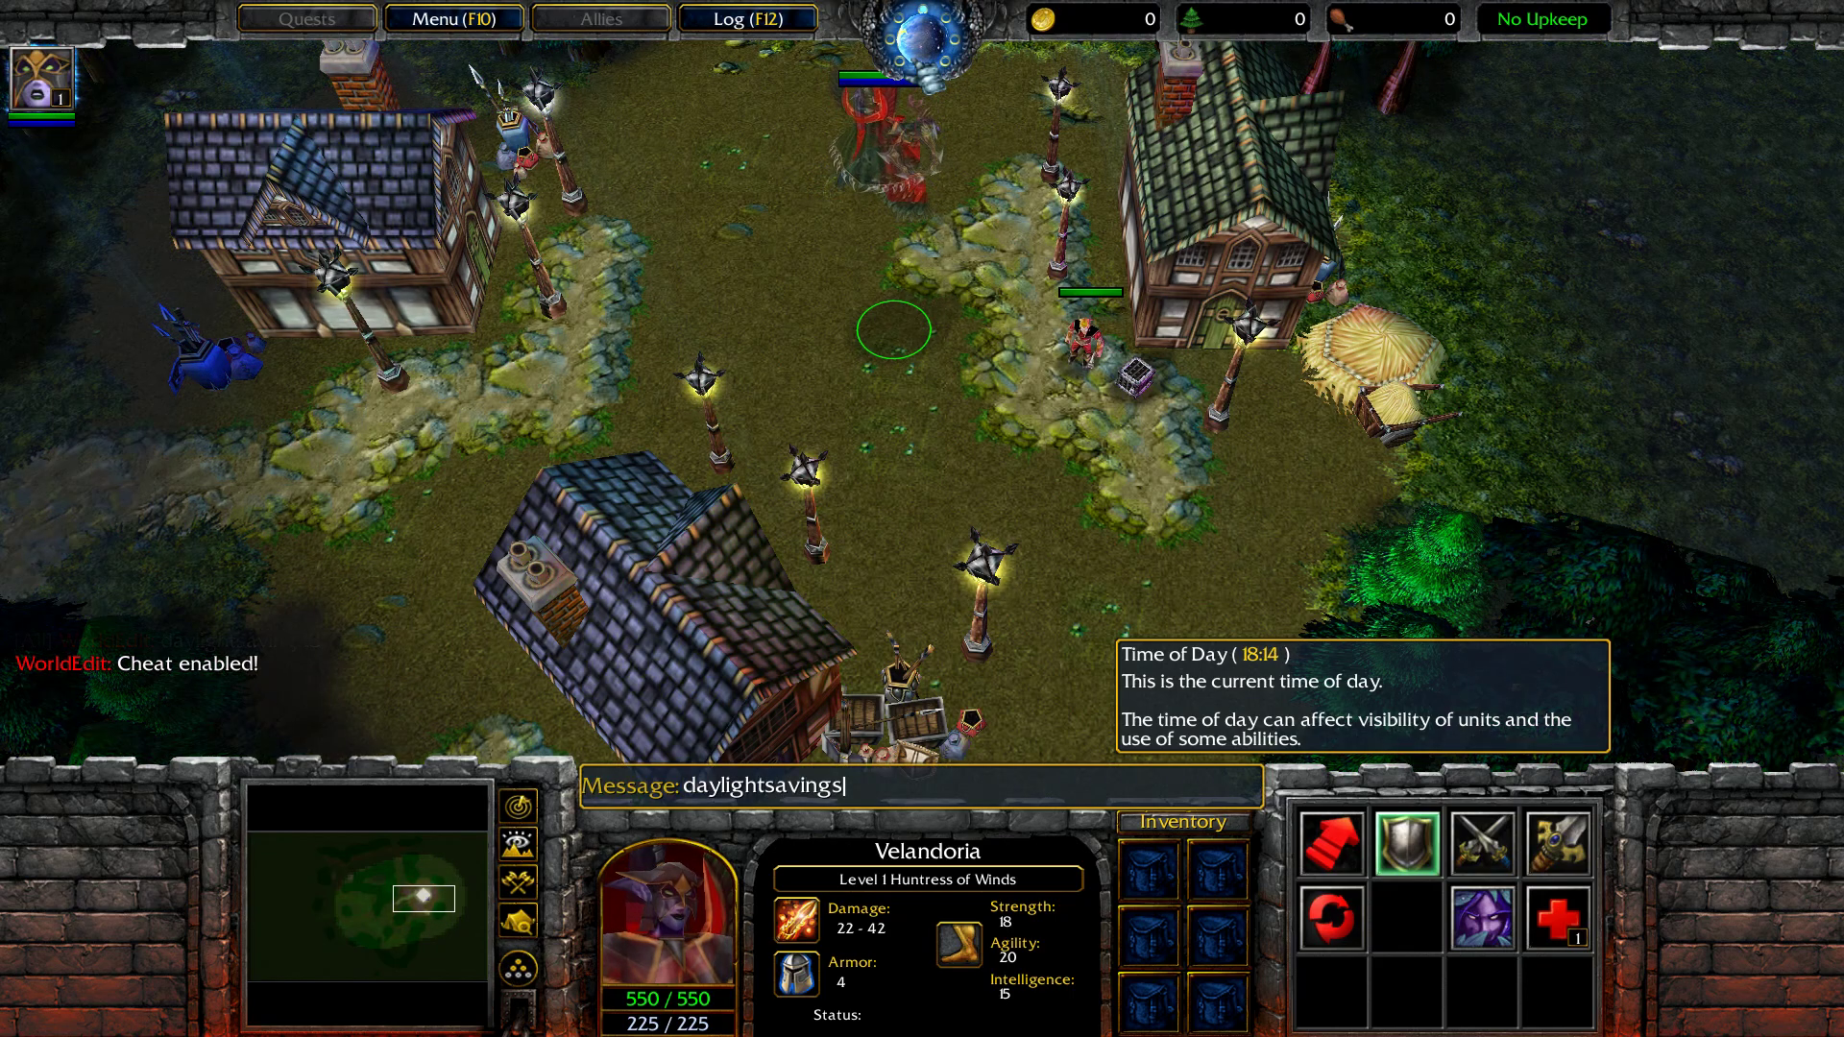
{"action": "type", "text": " 24"}
{"action": "key", "text": "Return"}
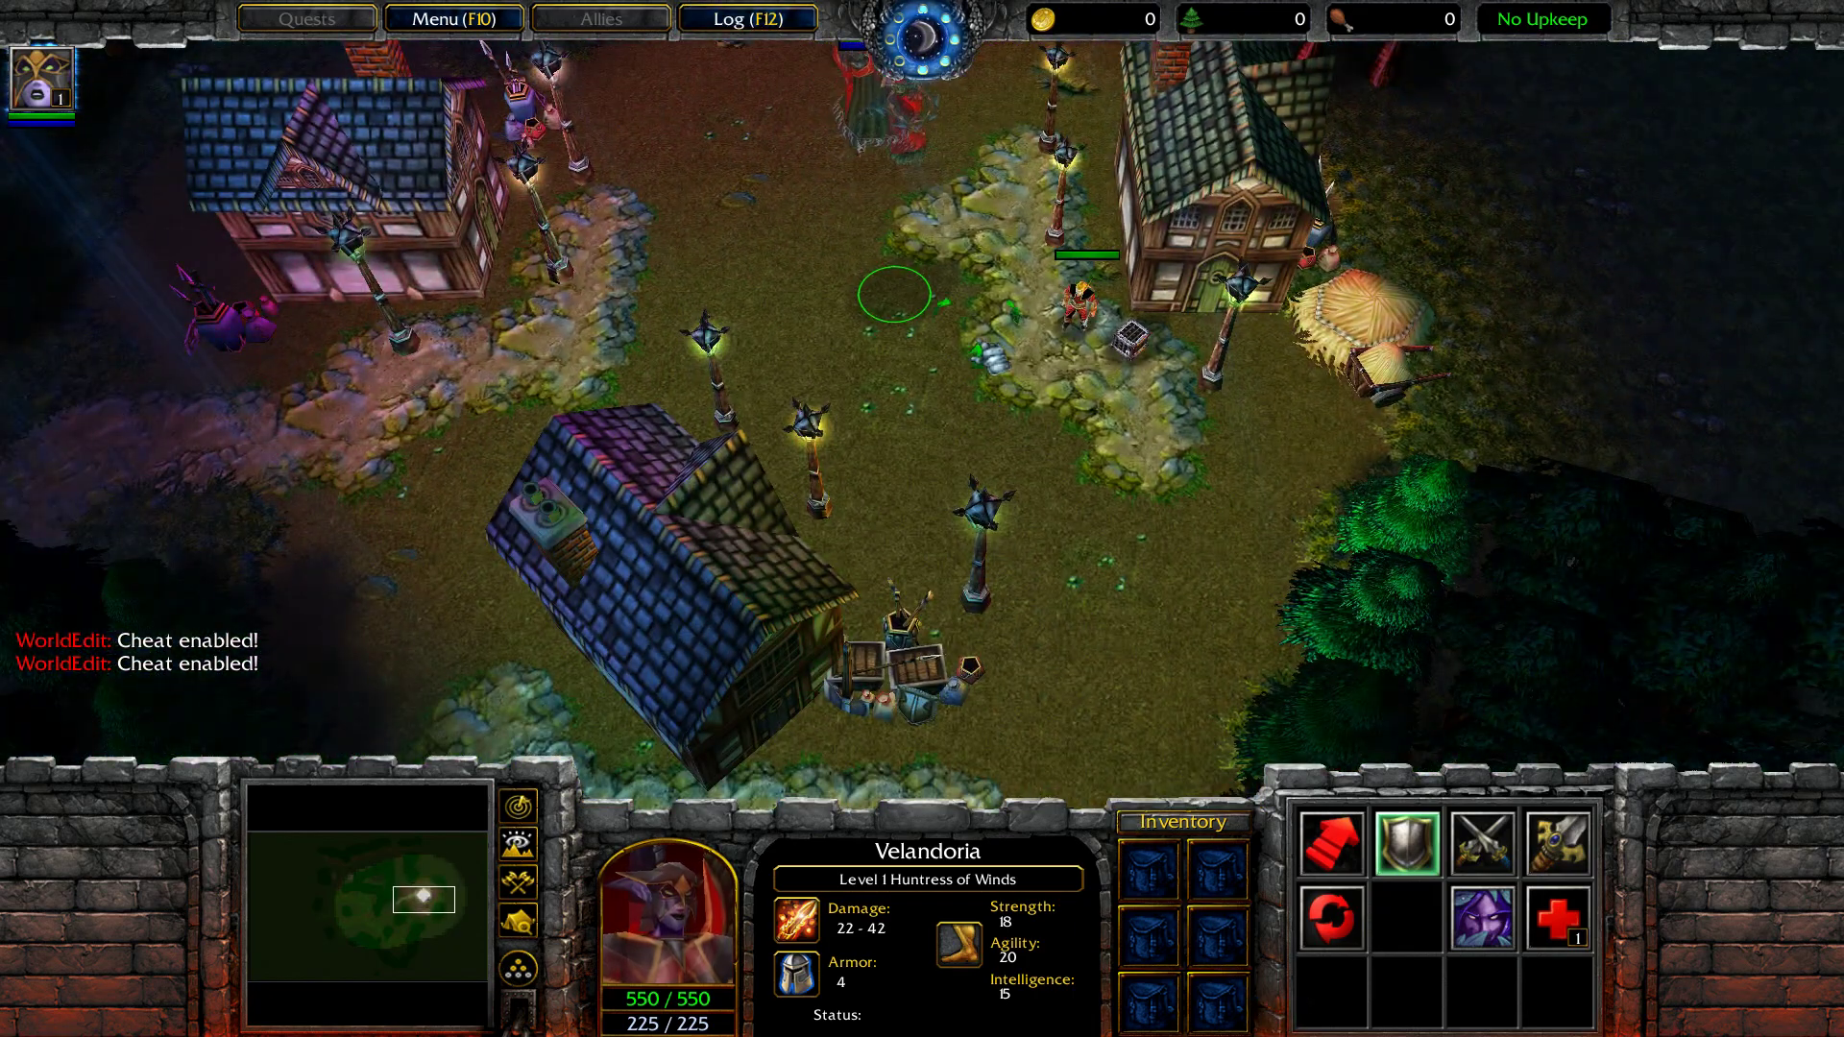
Step: Send Velandoria to the Magical JukeBox Man and try to purchase a magical jukebox from him
{"action": "right_click", "coordinate": [988, 354]}
{"action": "left_click", "coordinate": [1068, 334]}
{"action": "left_click", "coordinate": [1330, 843]}
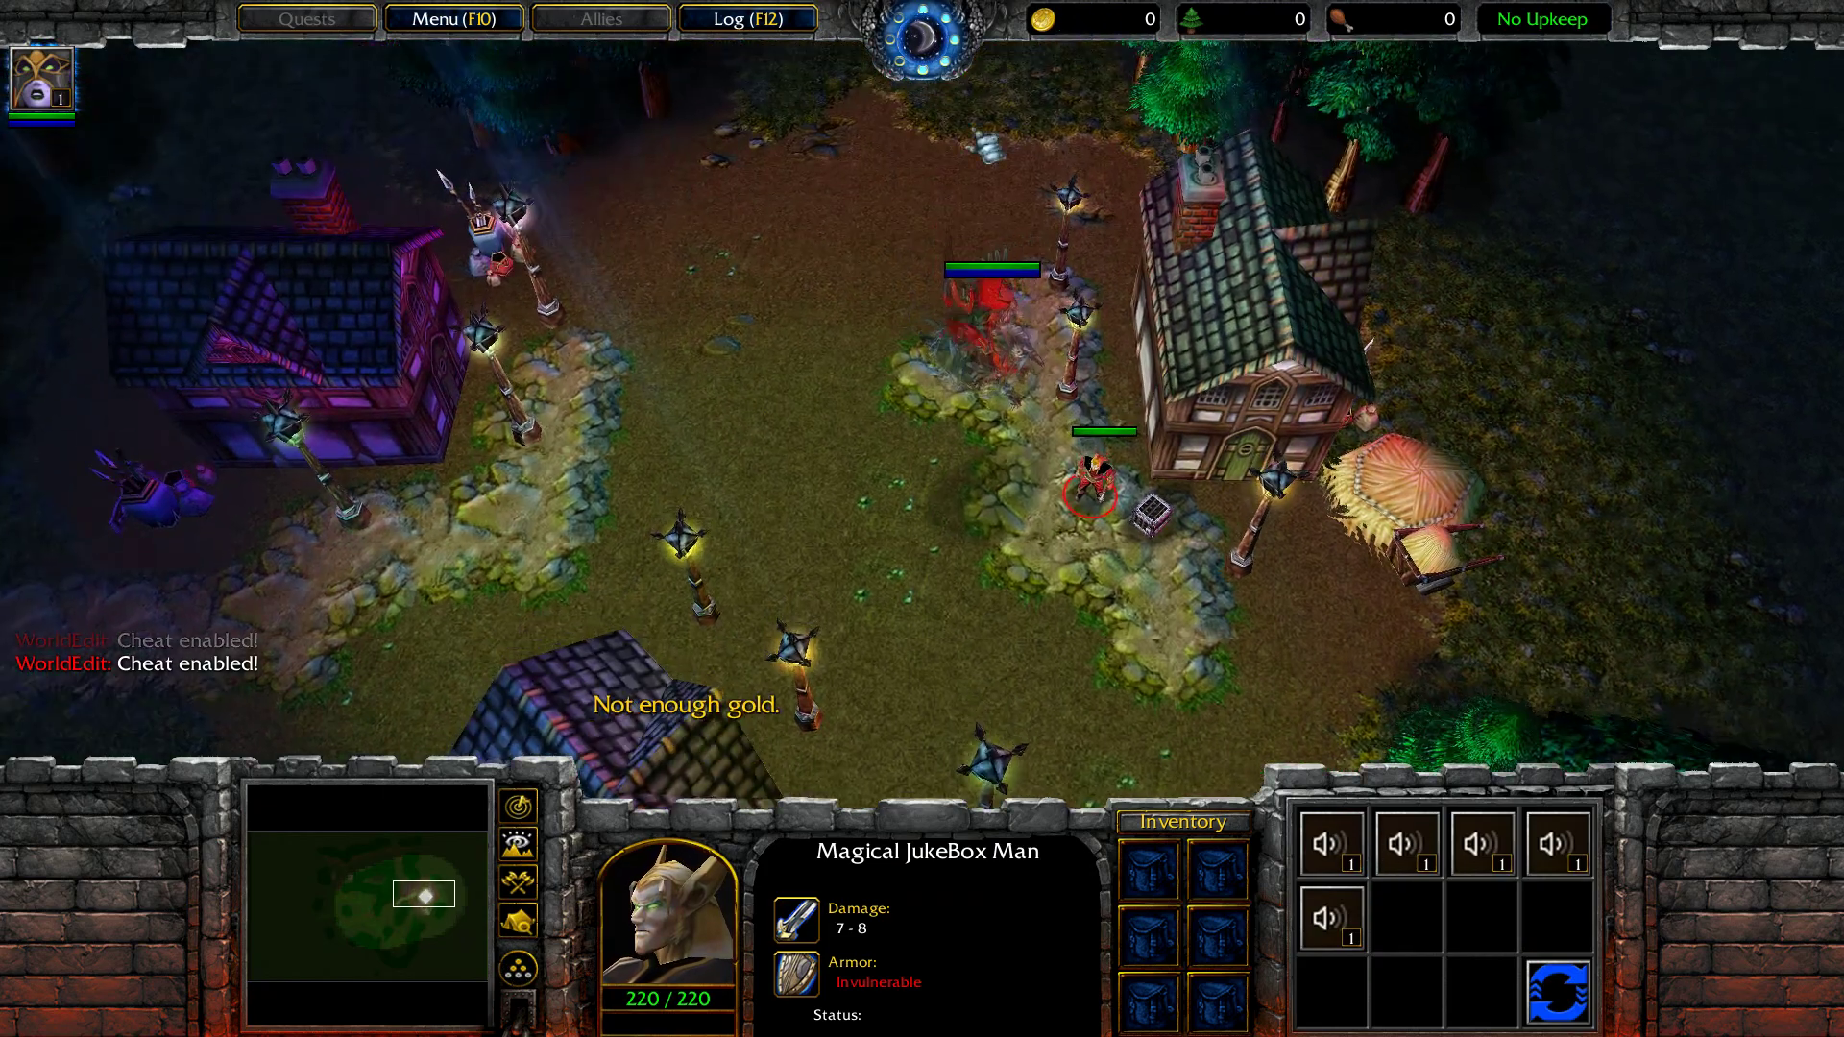
Step: Send Velandoria to the forest clearing northwest of the village and collect gold coins for the jukebox purchases
{"action": "left_click", "coordinate": [988, 313]}
{"action": "right_click", "coordinate": [876, 419]}
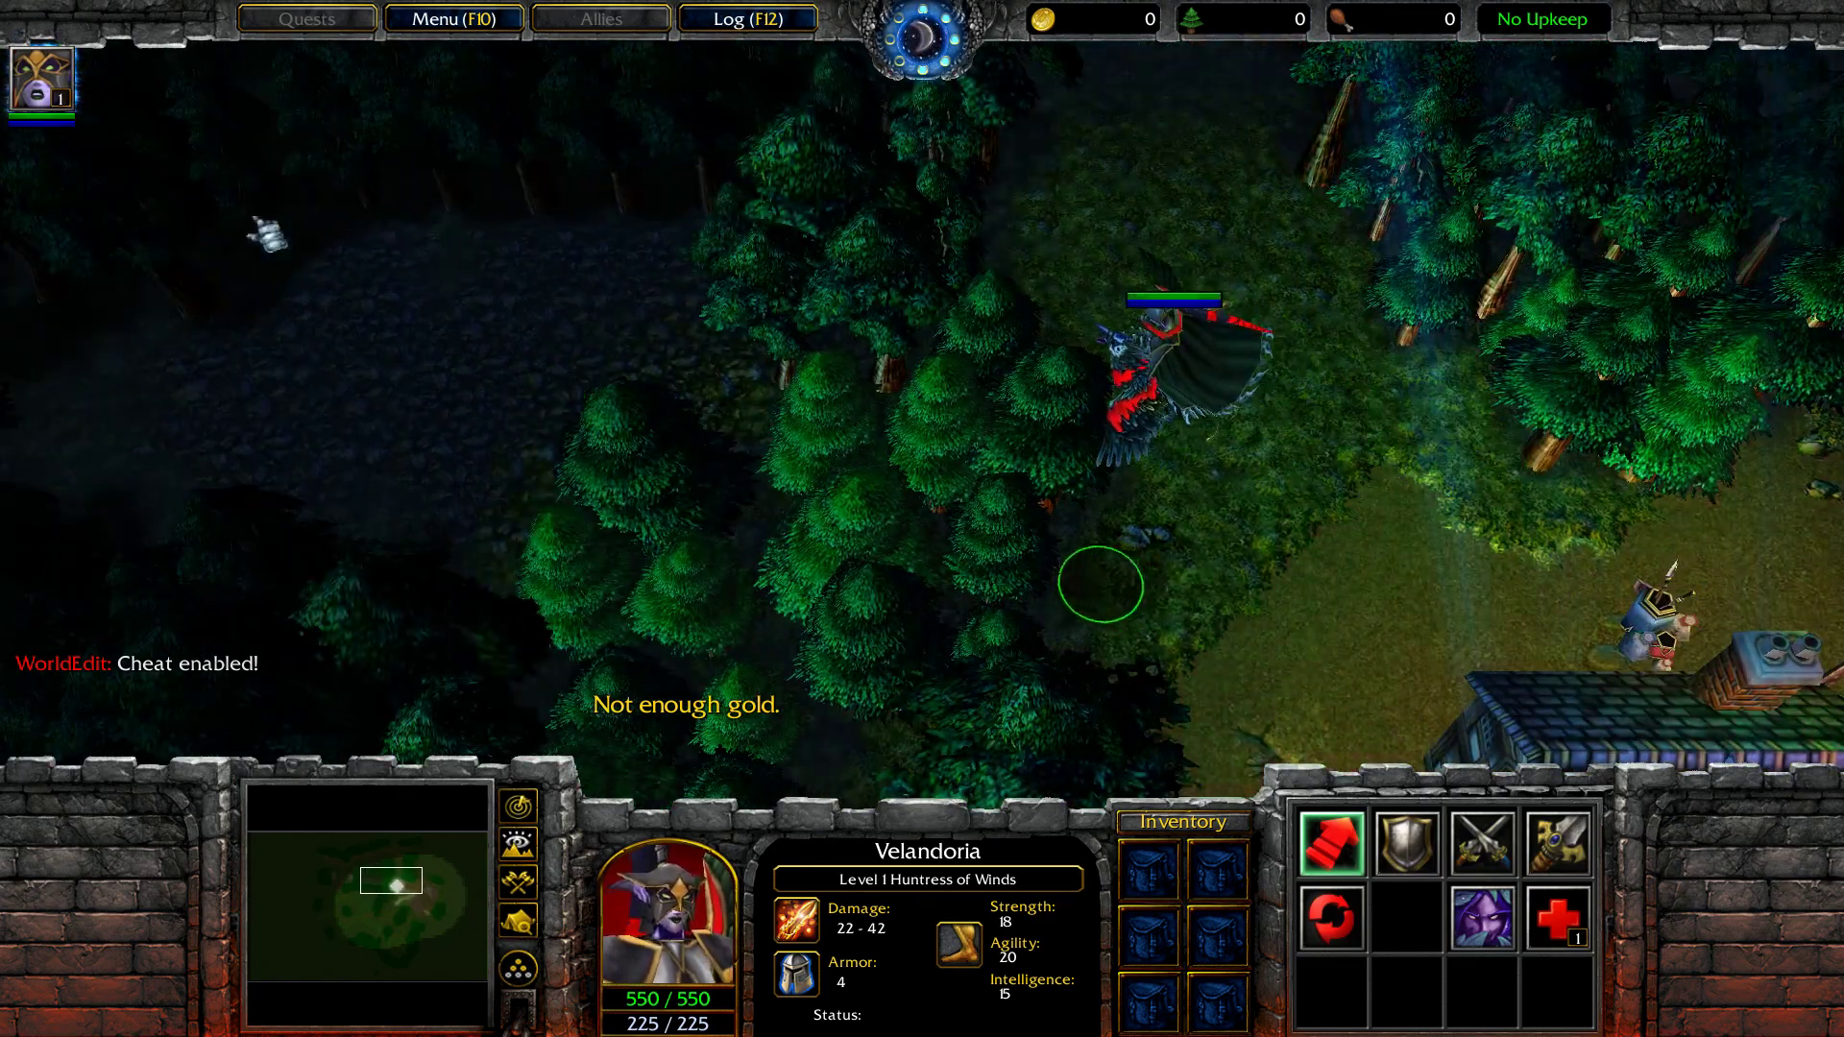
{"action": "right_click", "coordinate": [623, 303]}
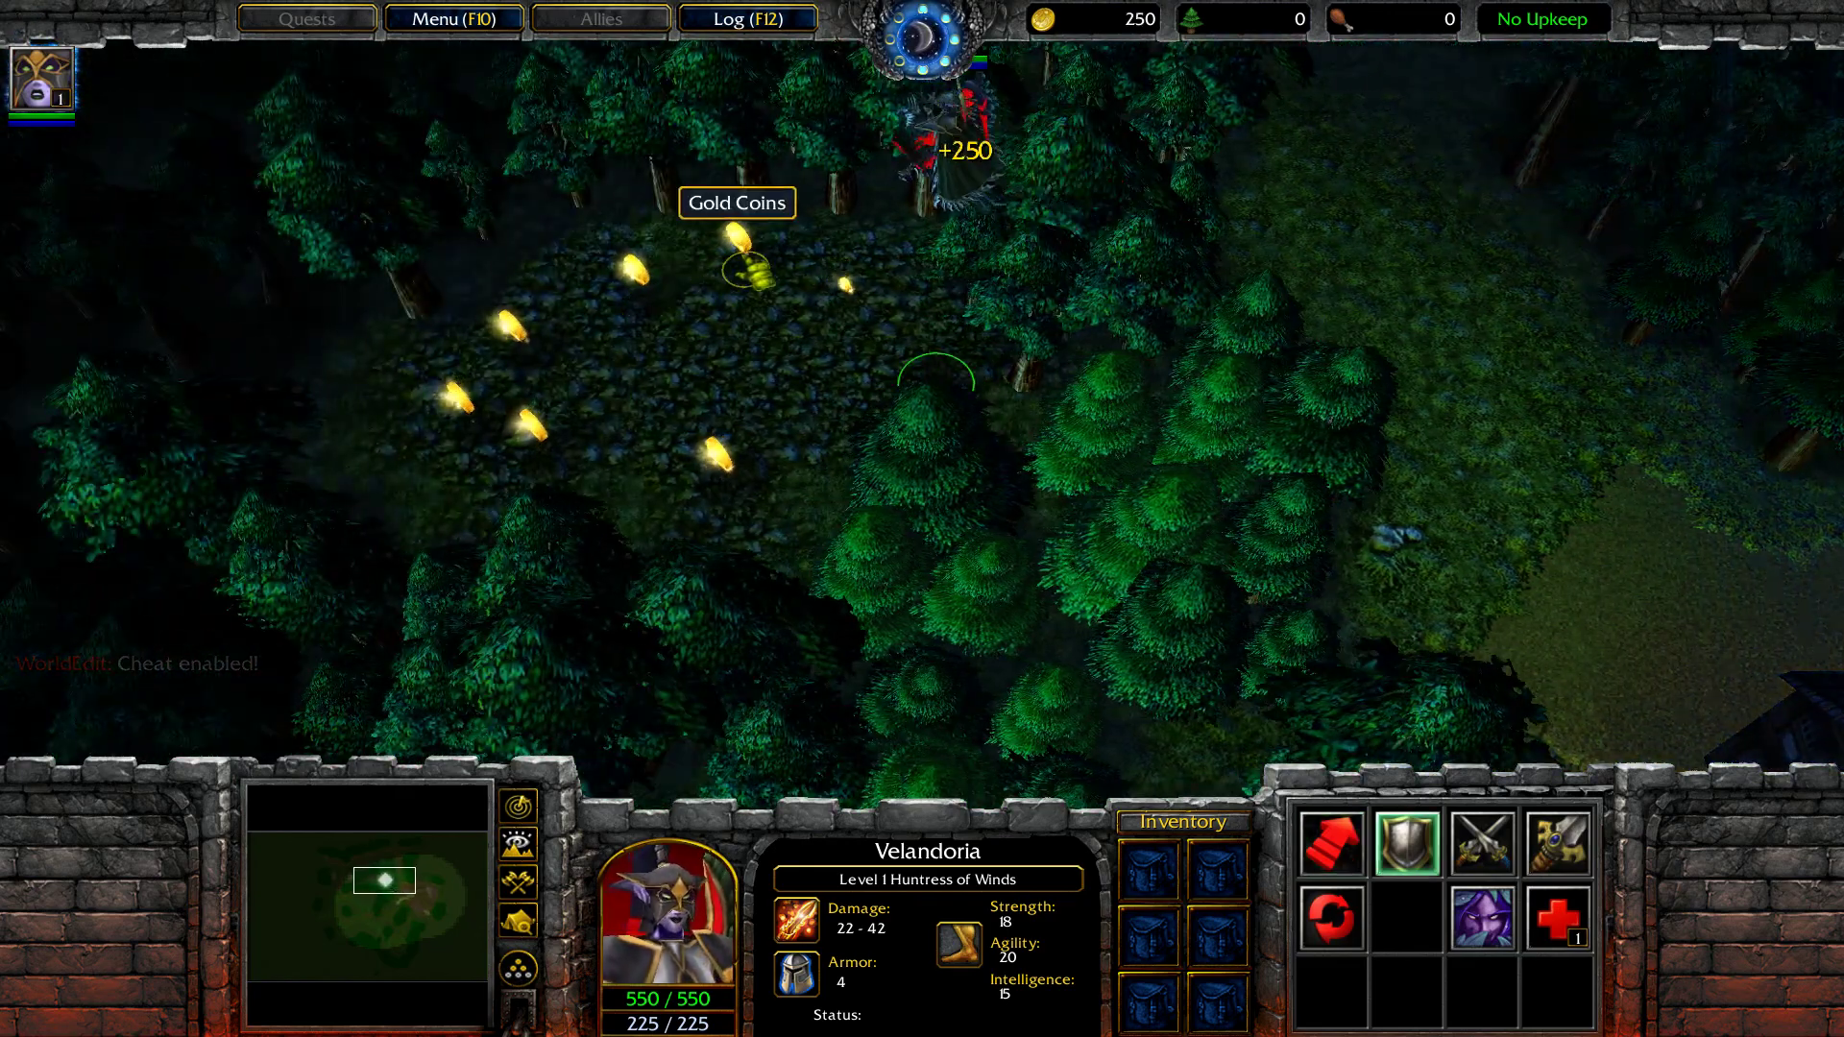
{"action": "right_click", "coordinate": [745, 256]}
{"action": "right_click", "coordinate": [649, 286]}
{"action": "right_click", "coordinate": [726, 461]}
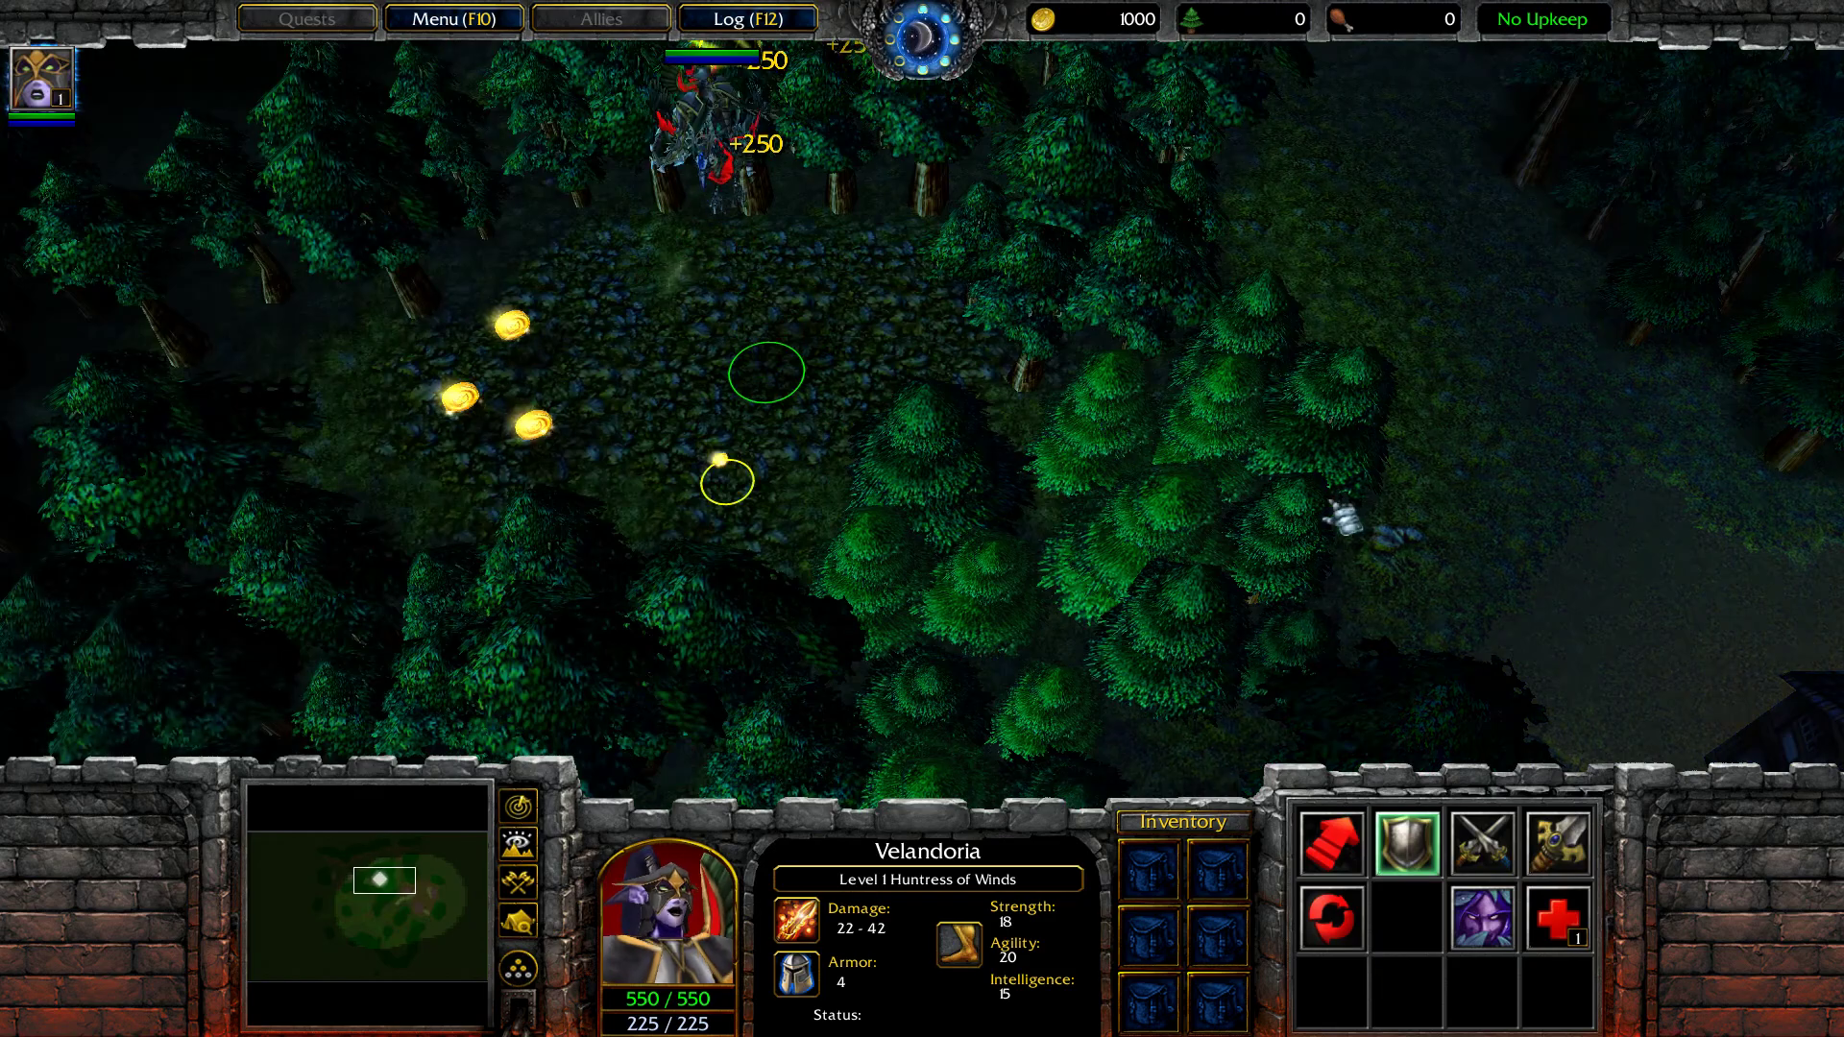
Step: Lead Velandoria back from the clearing into the village, beside the Magical JukeBox Man
{"action": "right_click", "coordinate": [1320, 507]}
{"action": "key", "text": "Right"}
{"action": "key", "text": "Down"}
{"action": "right_click", "coordinate": [1309, 648]}
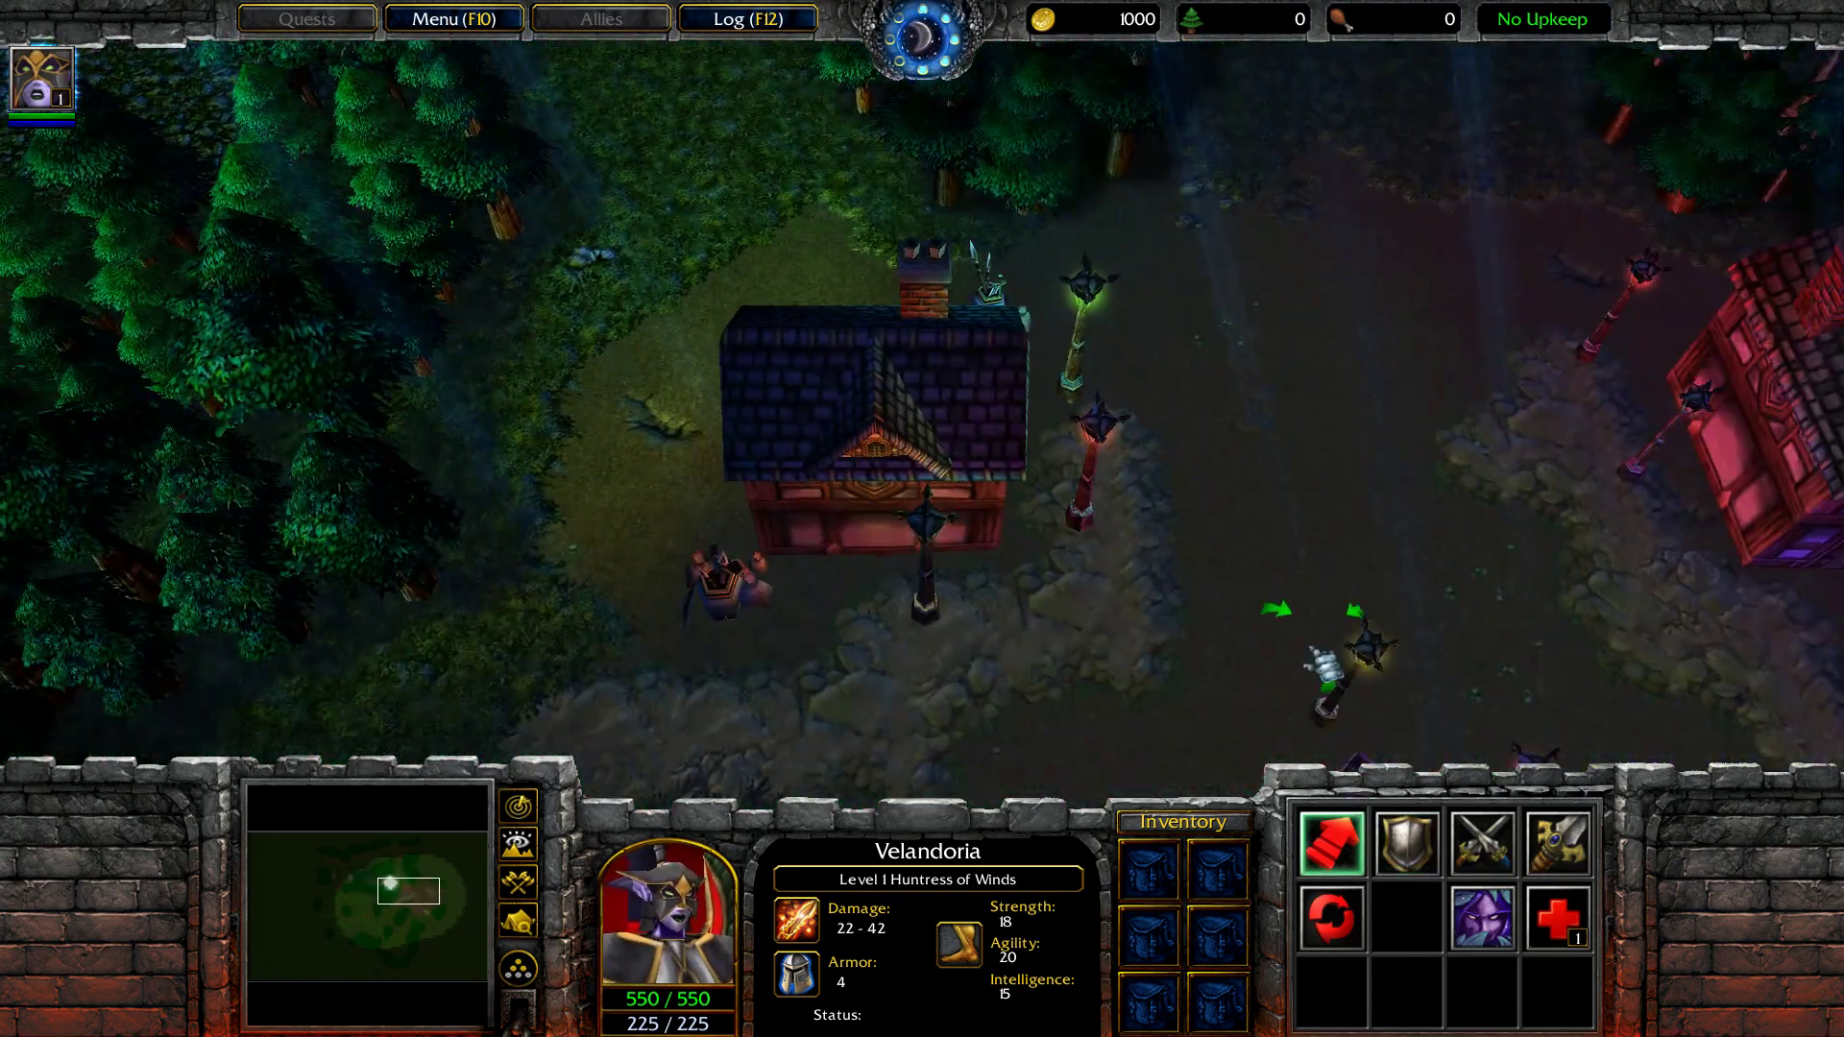
{"action": "right_click", "coordinate": [1260, 599]}
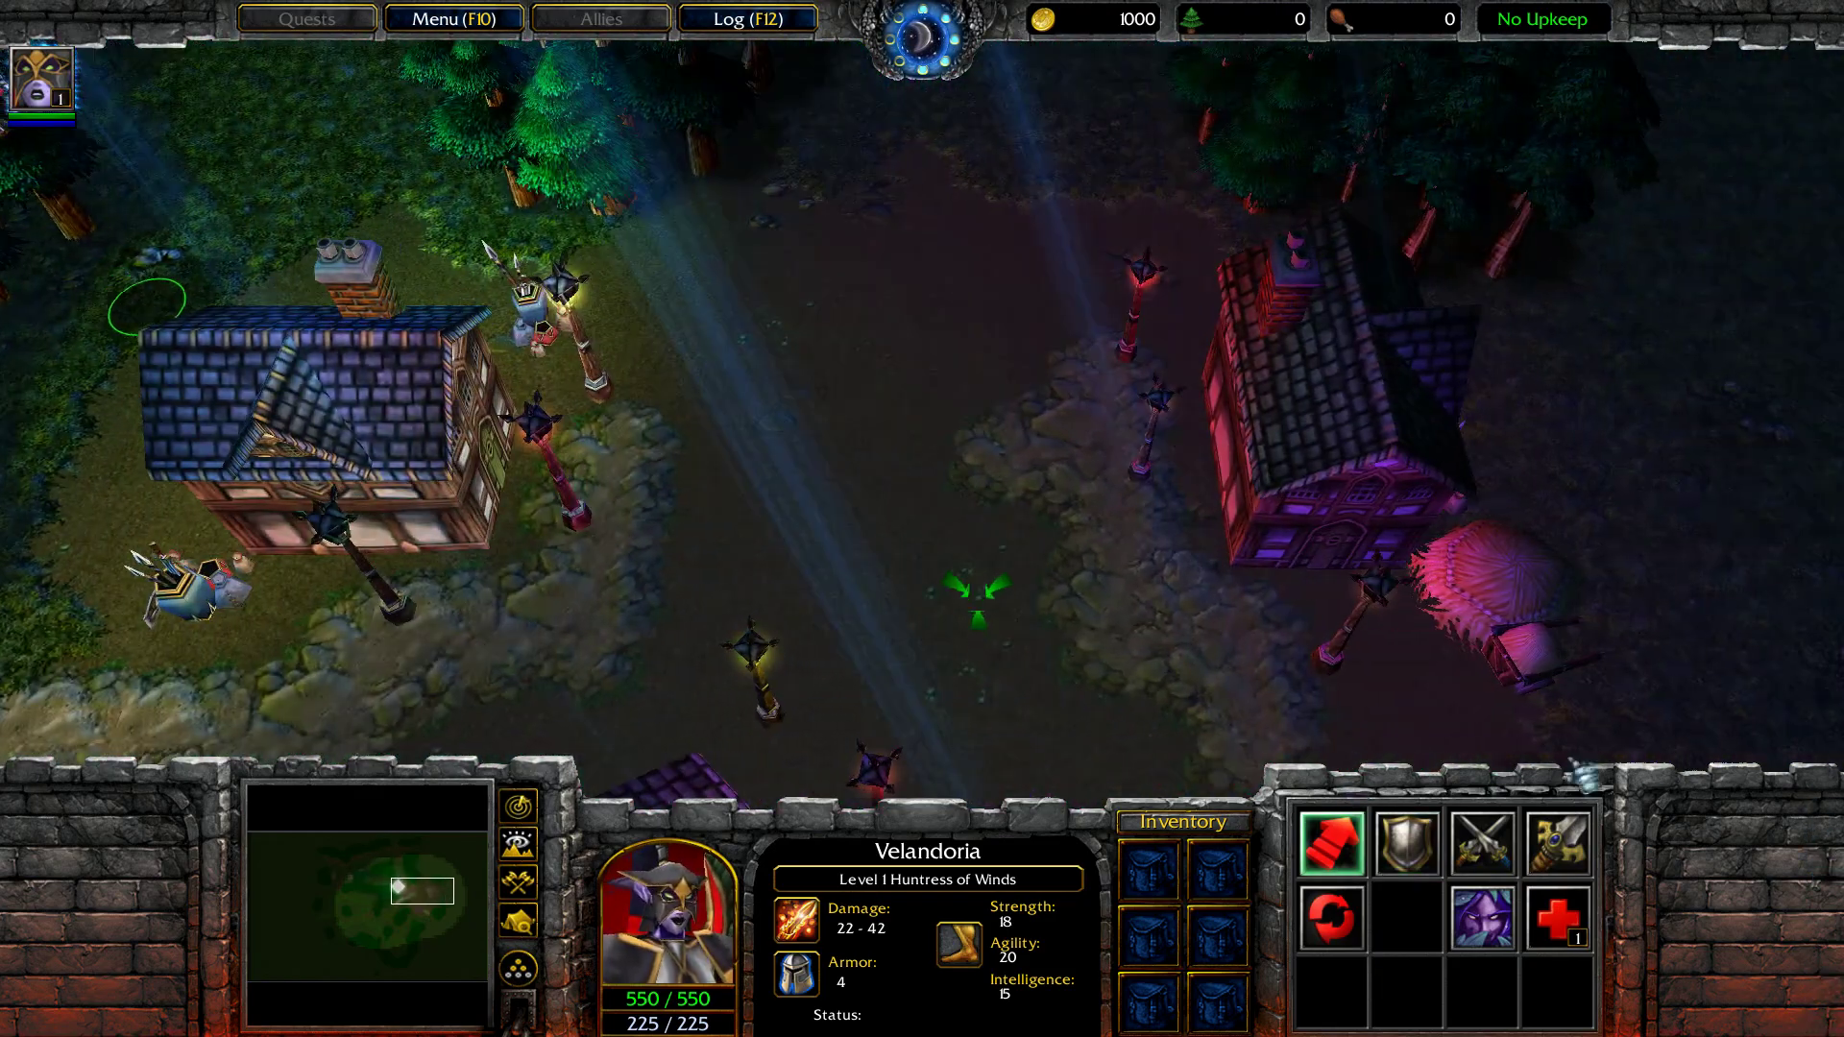
{"action": "right_click", "coordinate": [894, 462]}
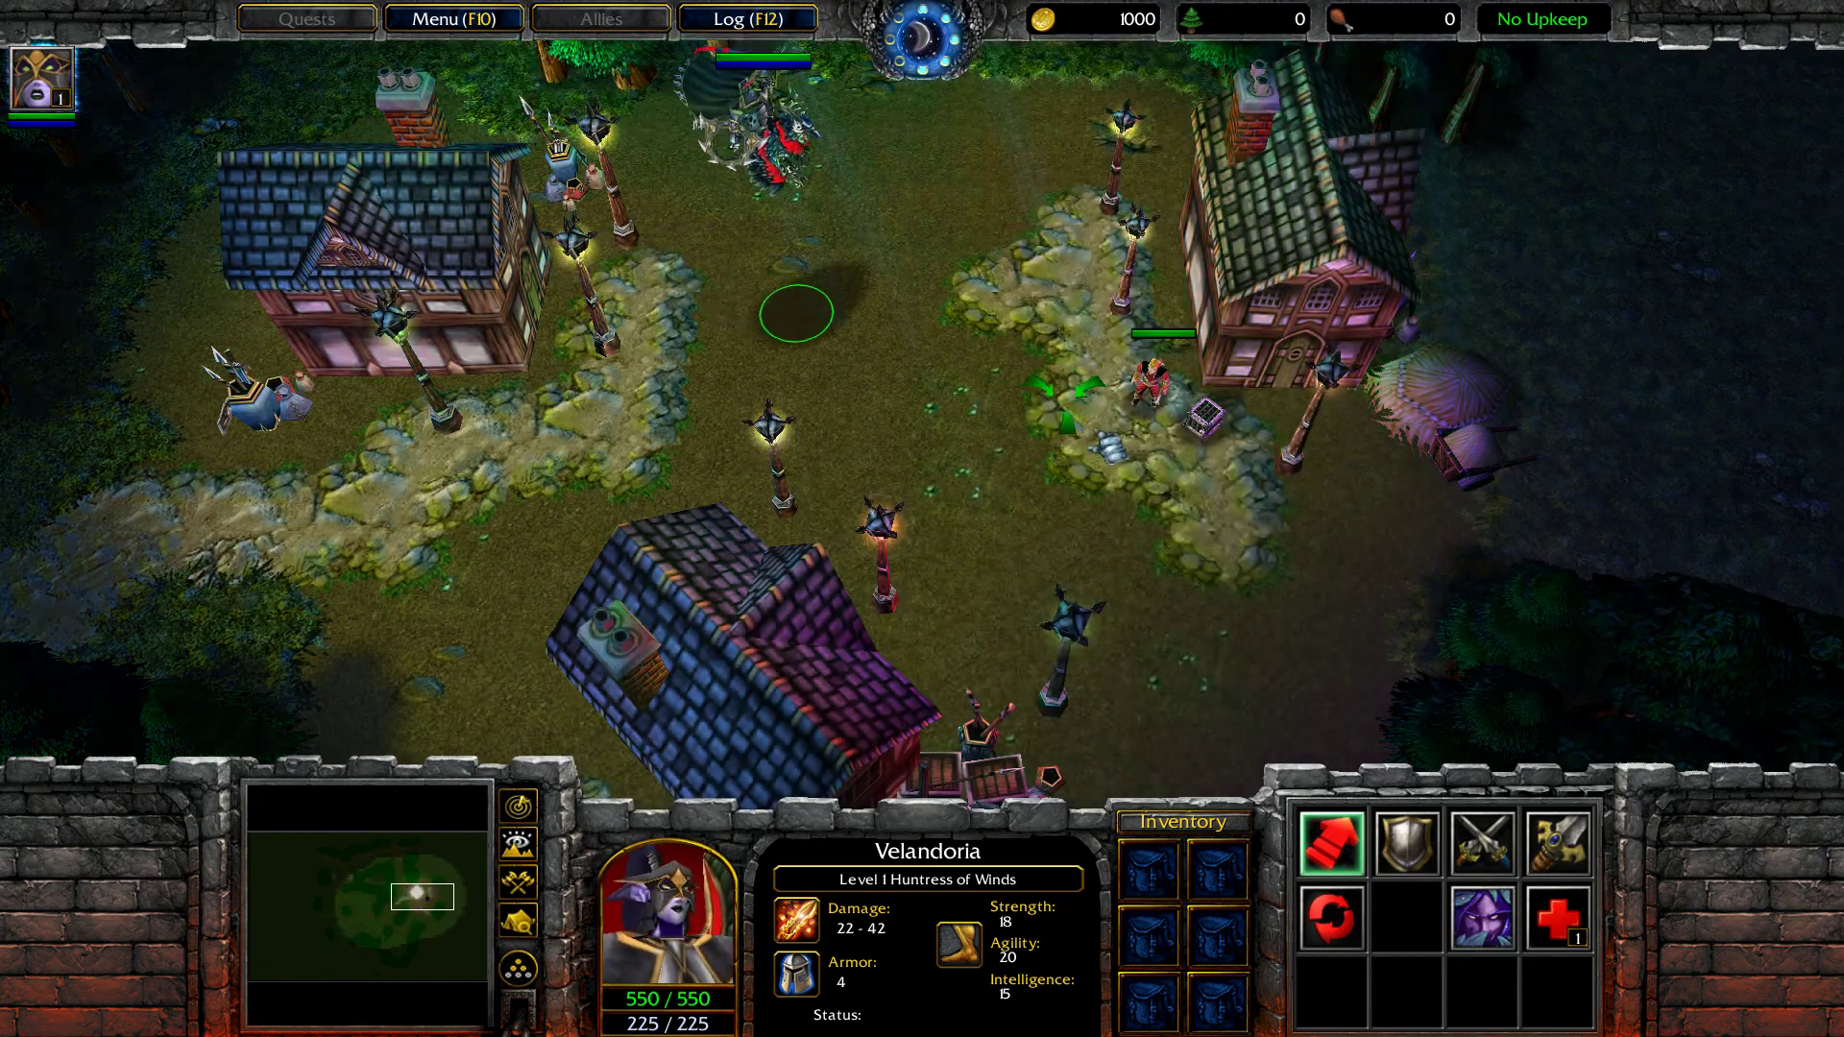
Step: Purchase all five magical jukebox items from the Magical JukeBox Man for Velandoria's inventory
{"action": "left_click", "coordinate": [1145, 389]}
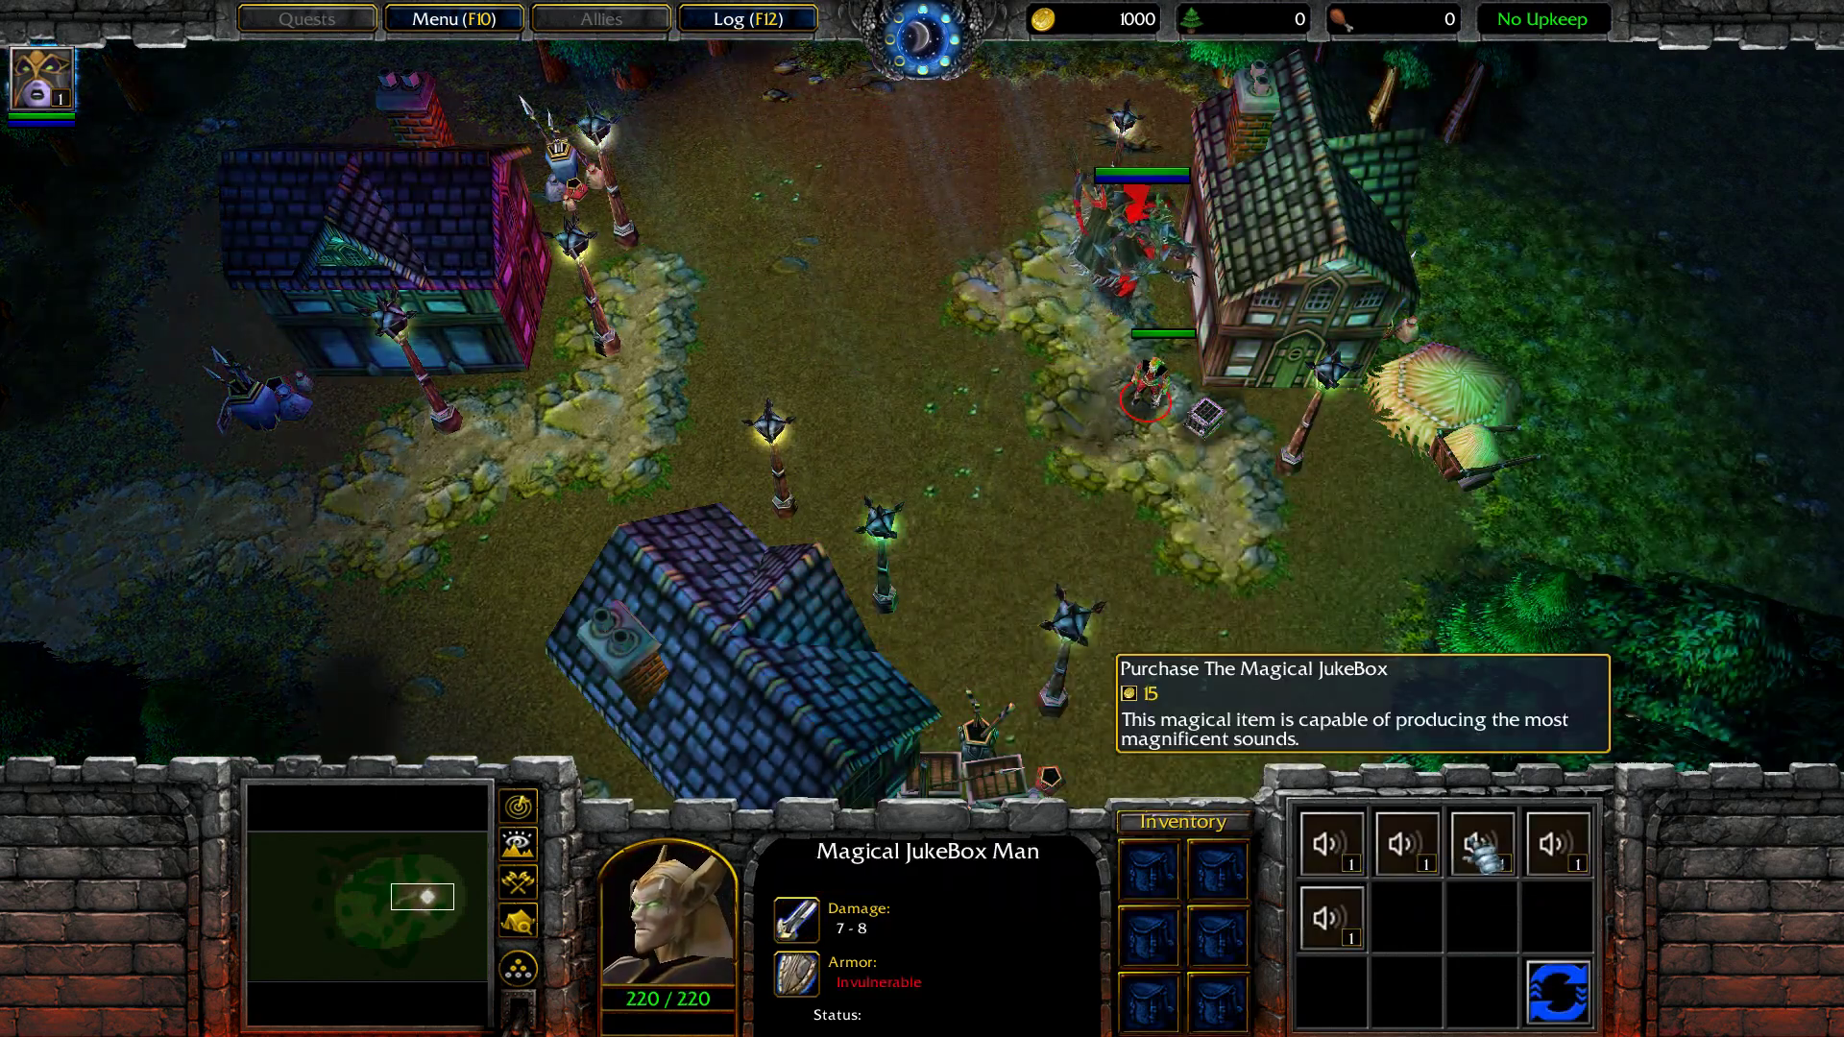
{"action": "left_click", "coordinate": [1331, 918]}
{"action": "left_click", "coordinate": [1330, 843]}
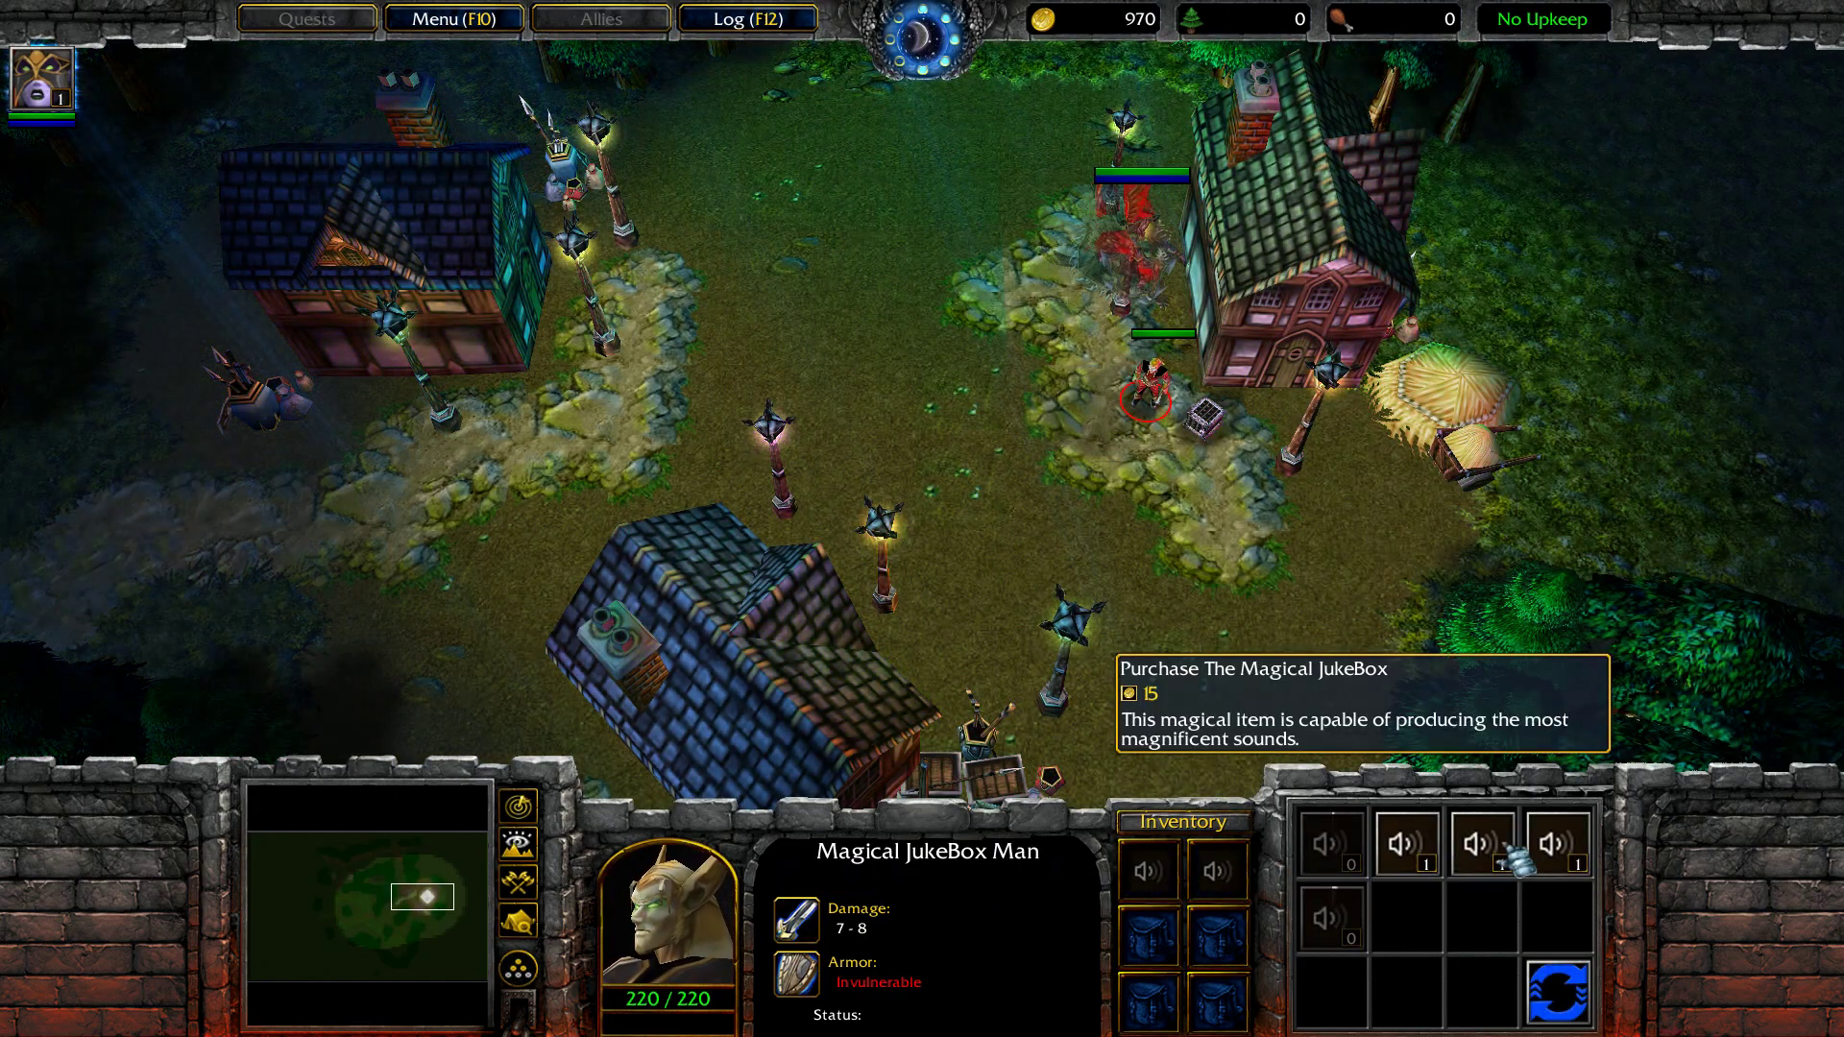
{"action": "left_click", "coordinate": [1407, 843]}
{"action": "left_click", "coordinate": [1483, 844]}
{"action": "left_click", "coordinate": [1558, 843]}
Step: Select Velandoria and move her north between the two upper houses to examine the coloured lantern light at night
{"action": "key", "text": "F1"}
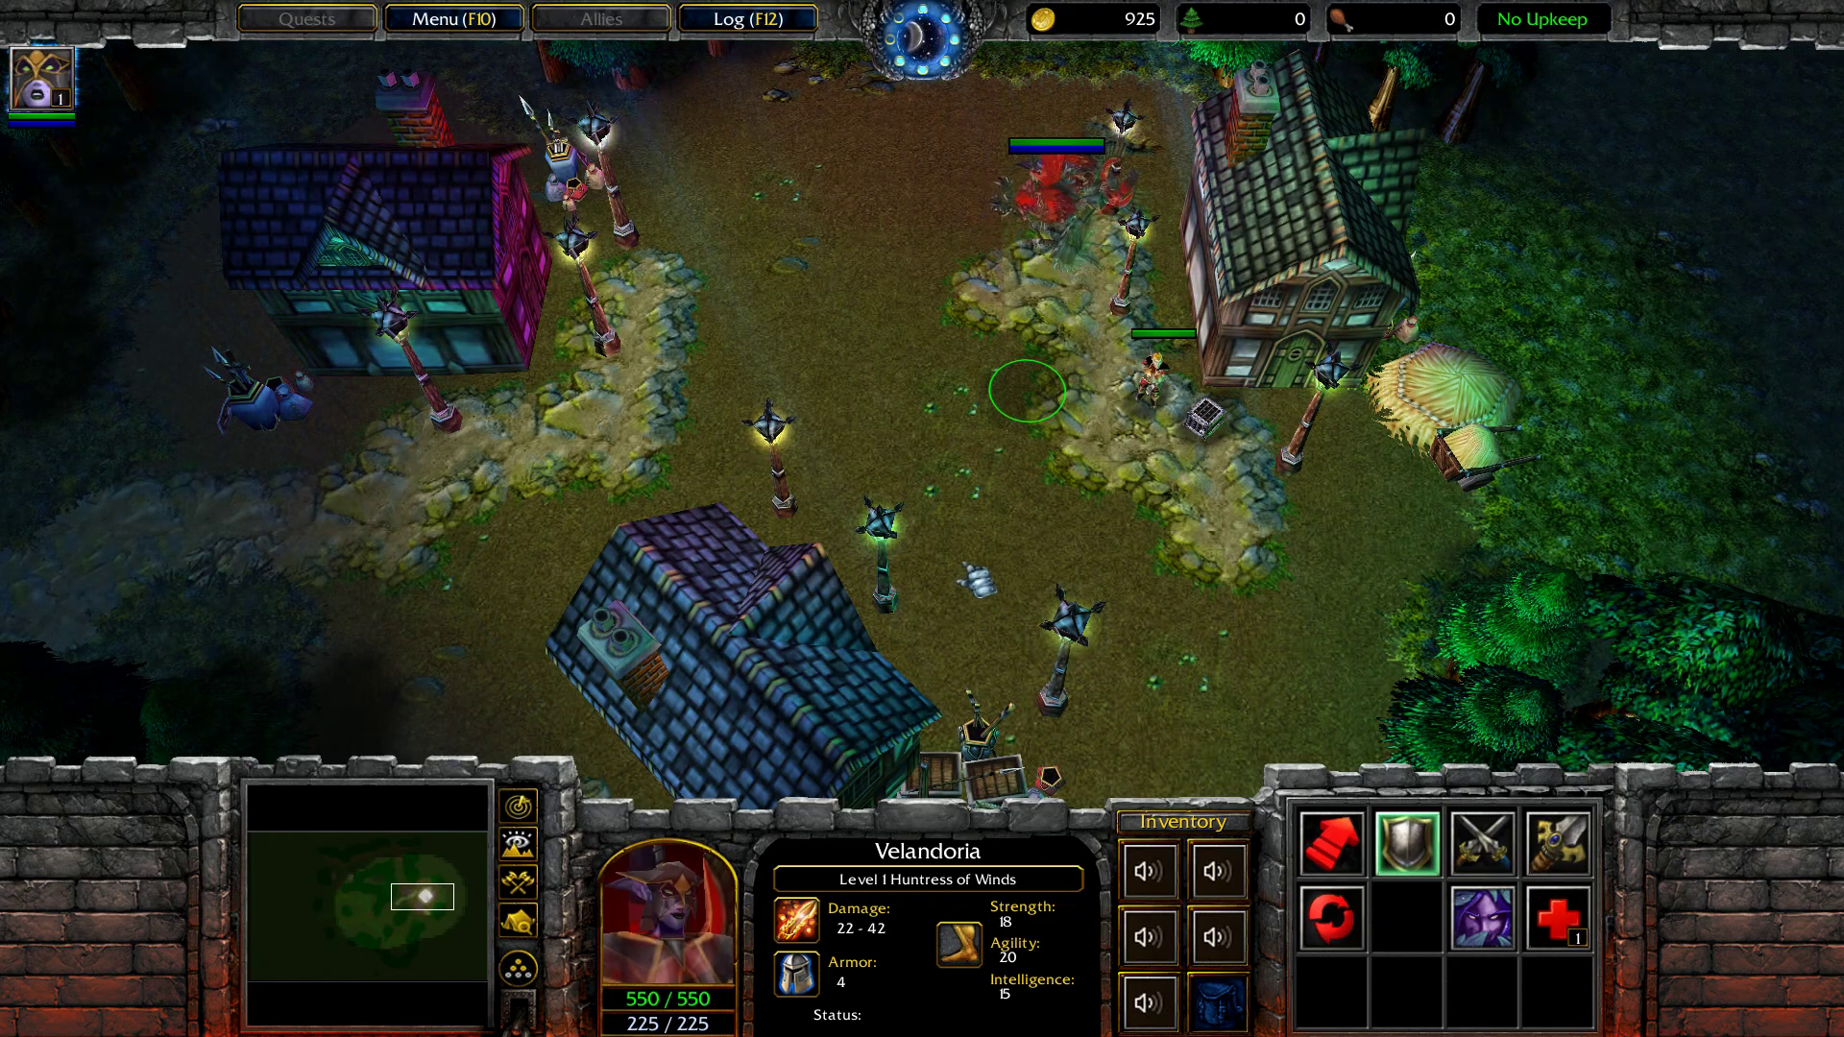
{"action": "right_click", "coordinate": [866, 349]}
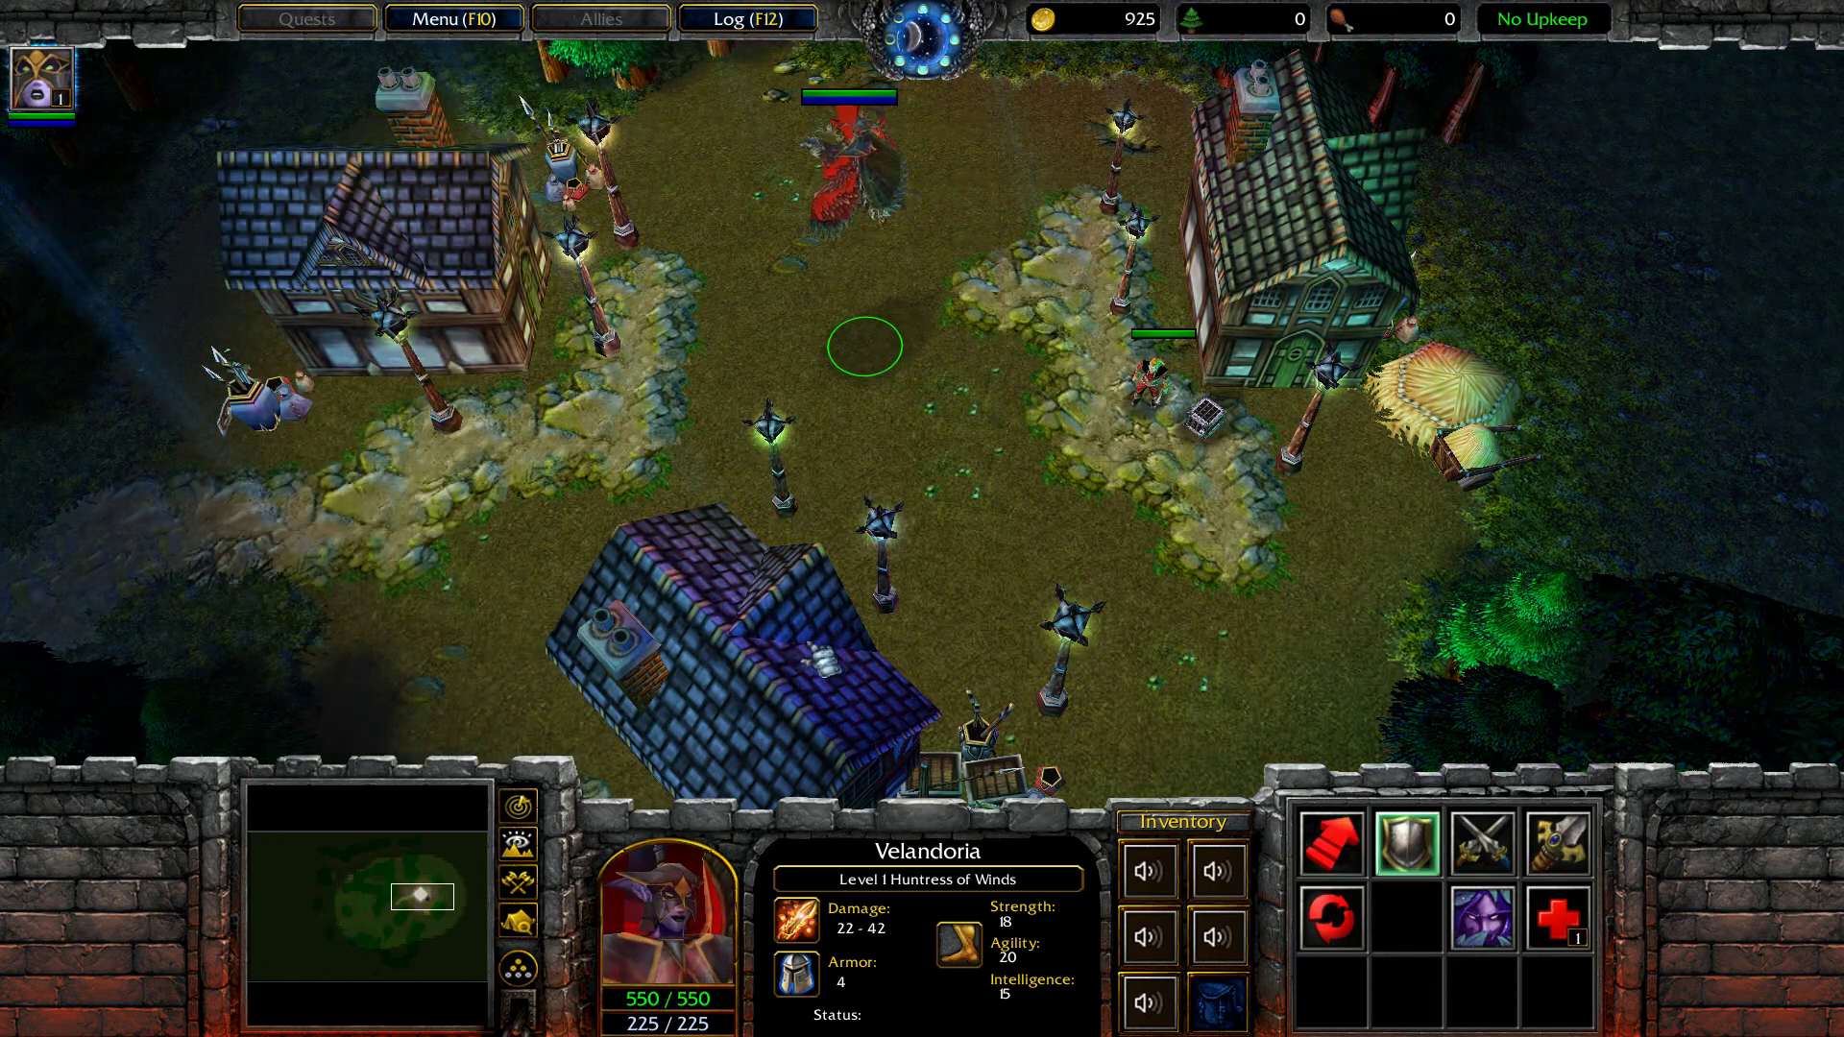
{"action": "mouse_move", "coordinate": [873, 3]}
{"action": "right_click", "coordinate": [870, 340]}
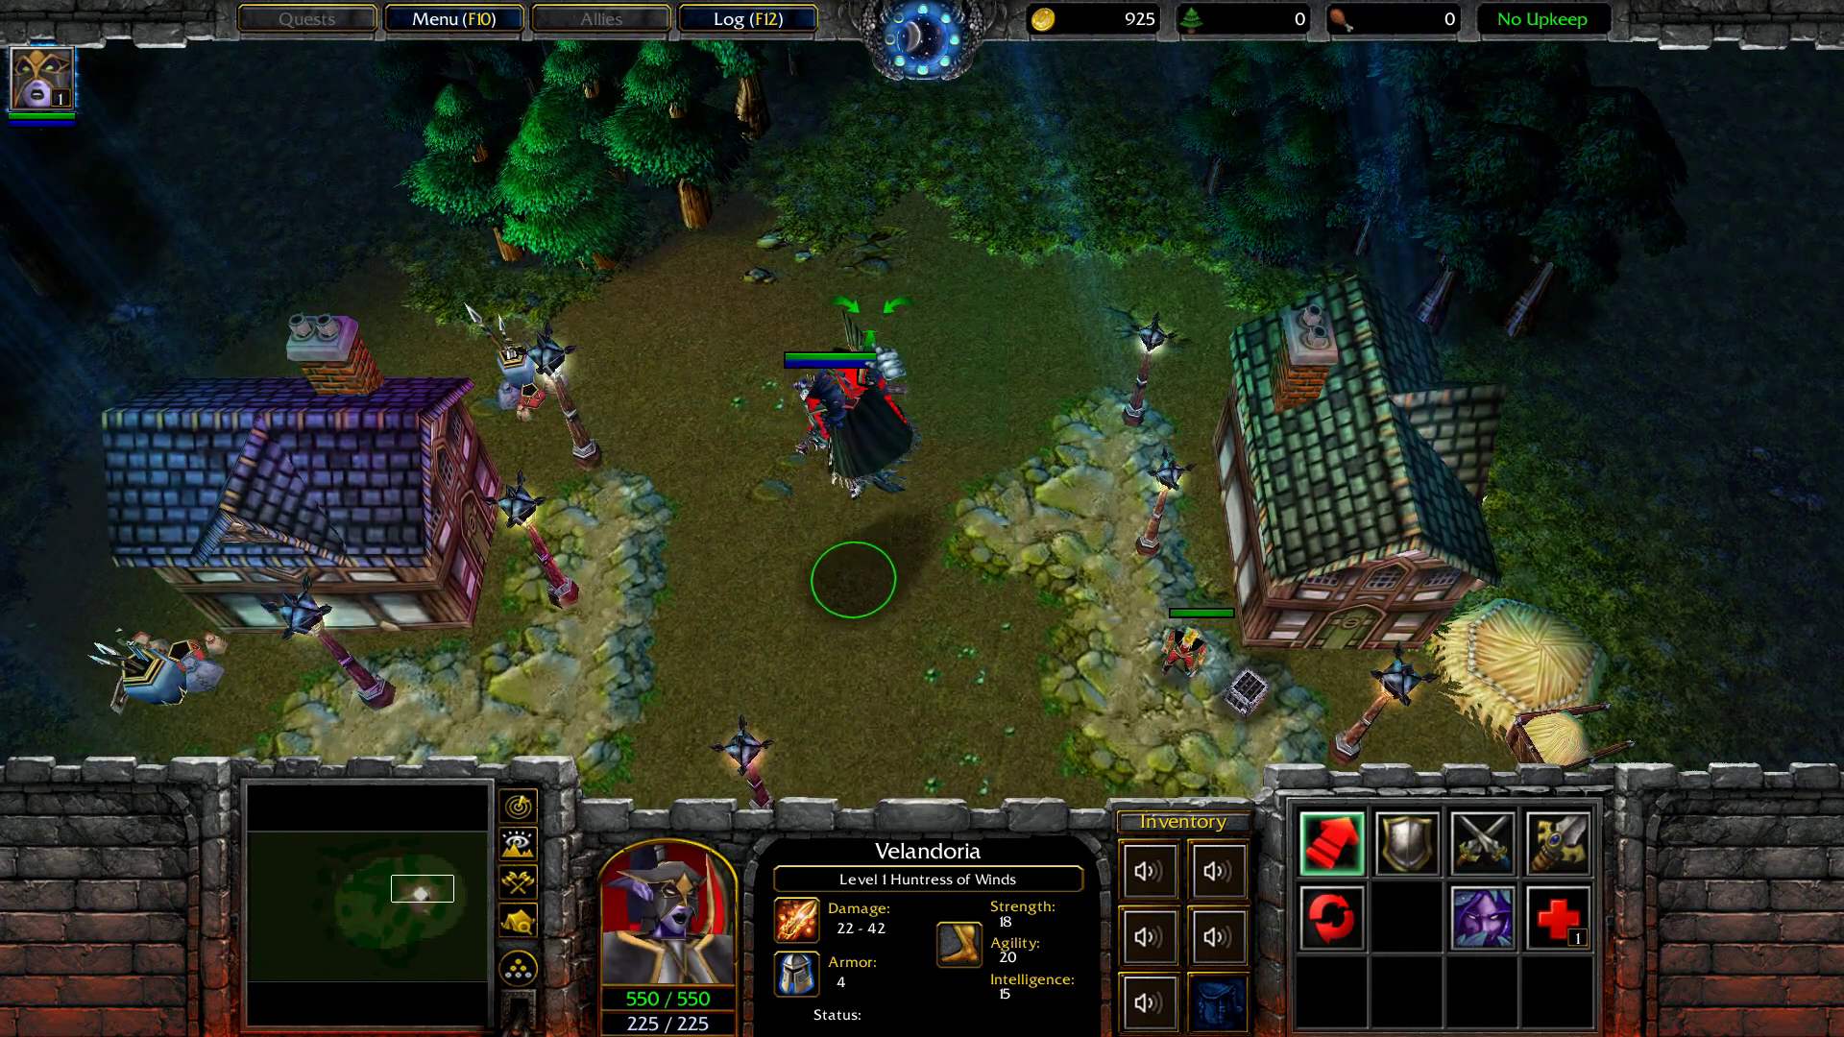